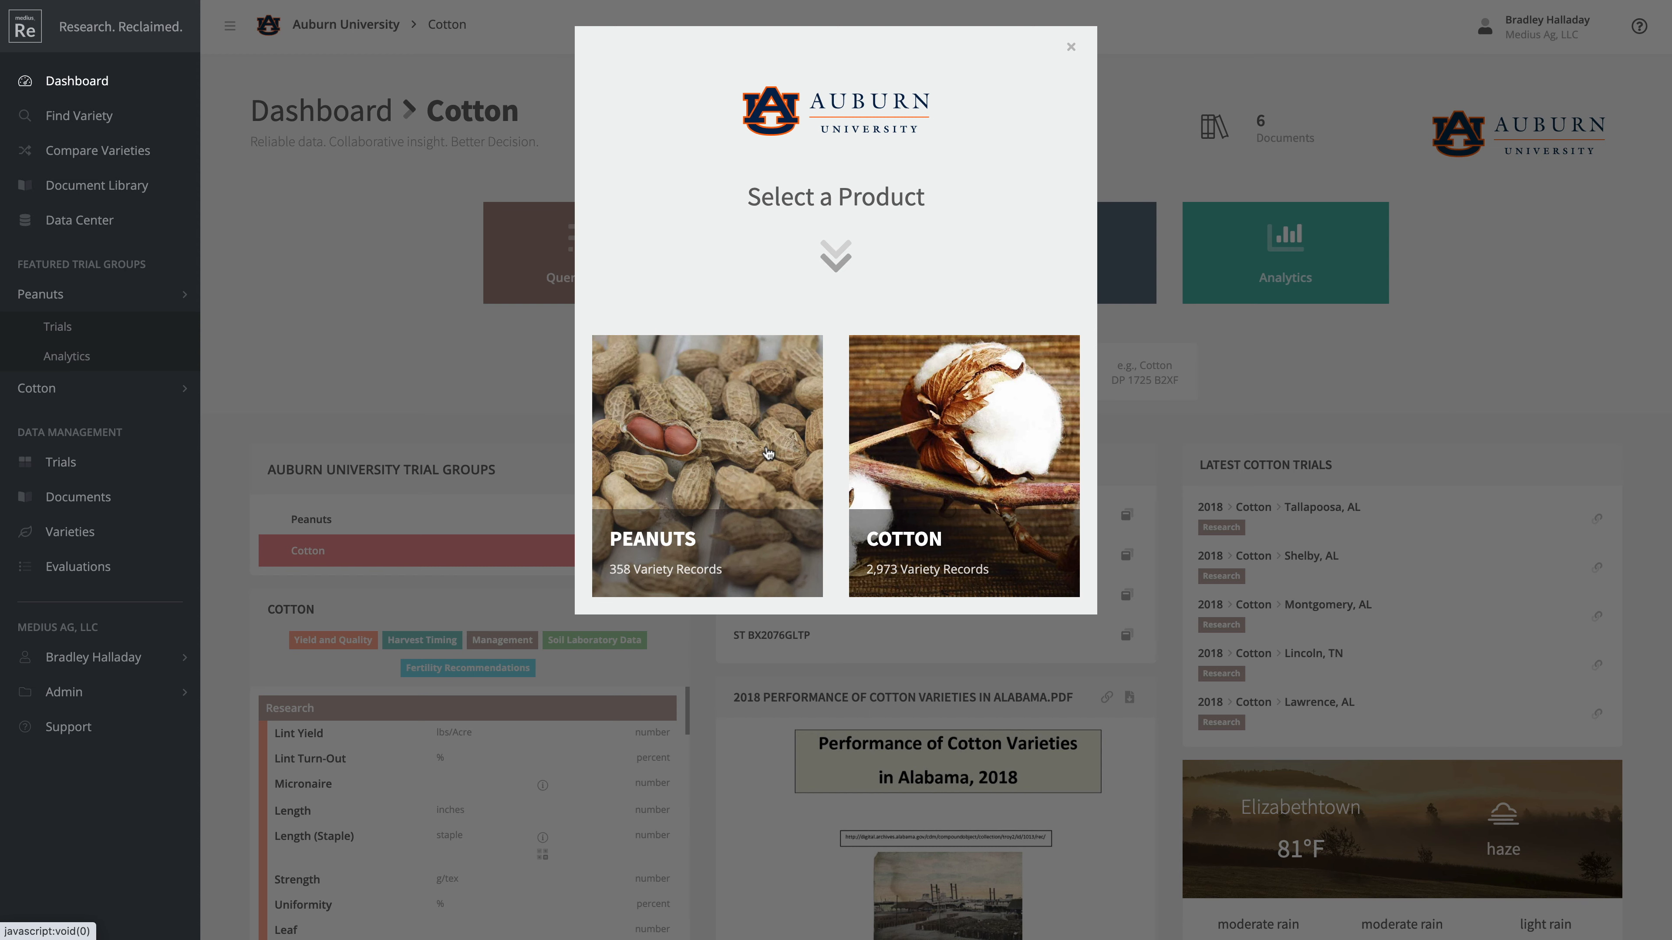
Choose Peanuts as the product and look up the Georgia-12Y variety to open its record
click(733, 450)
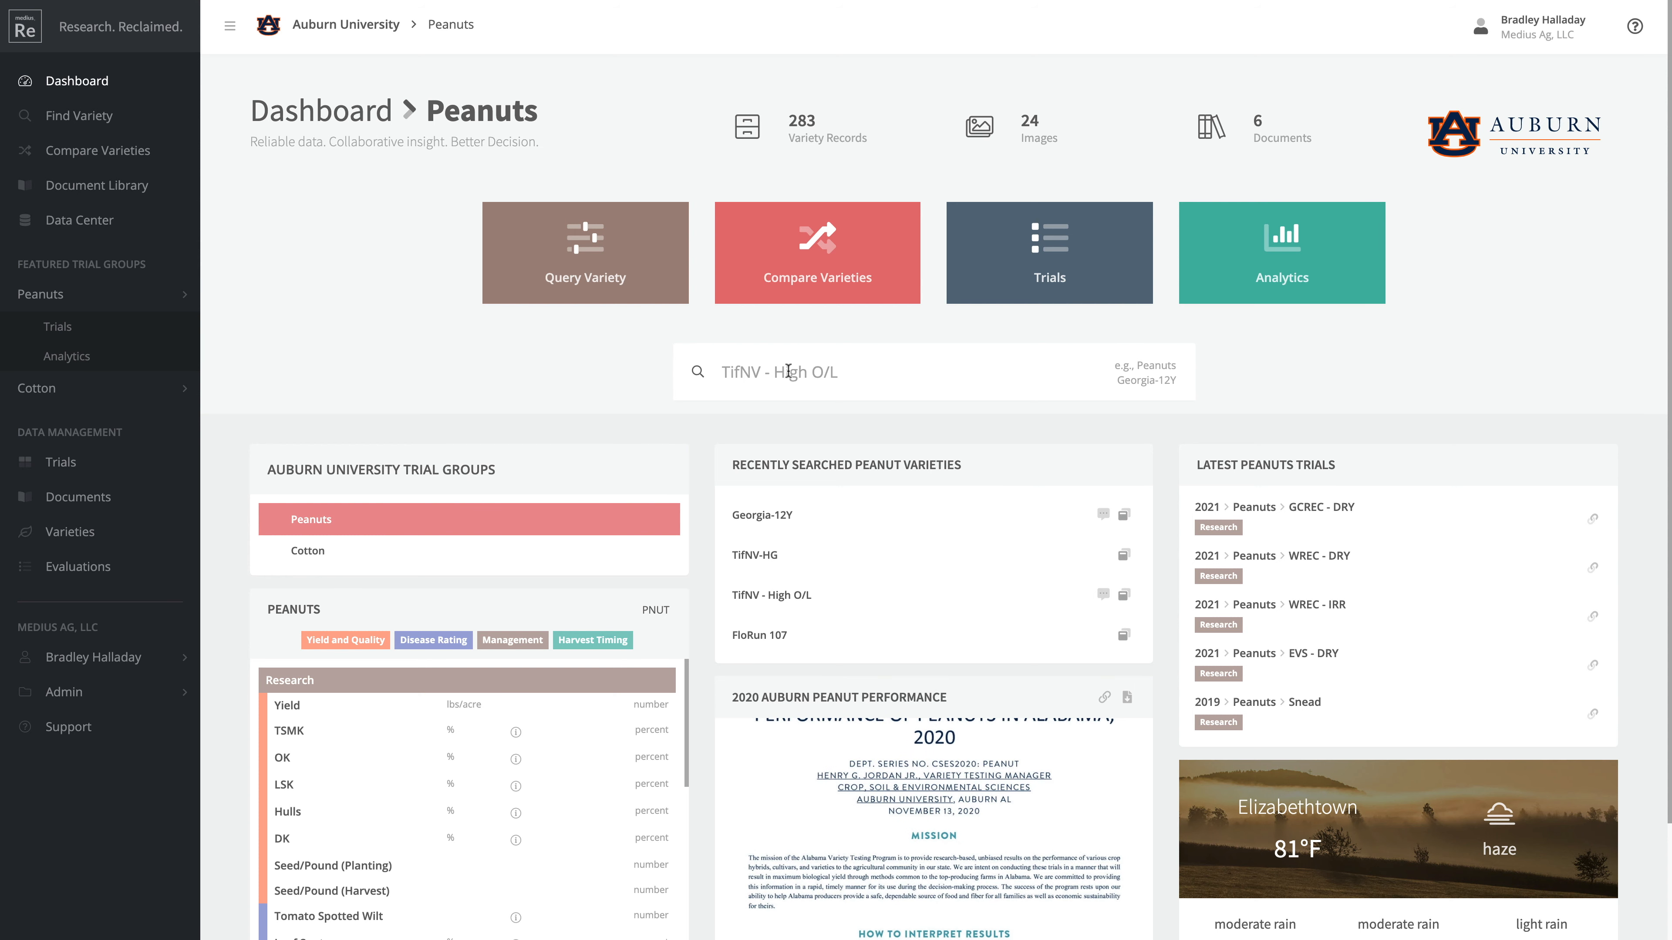
text(georgia-12)
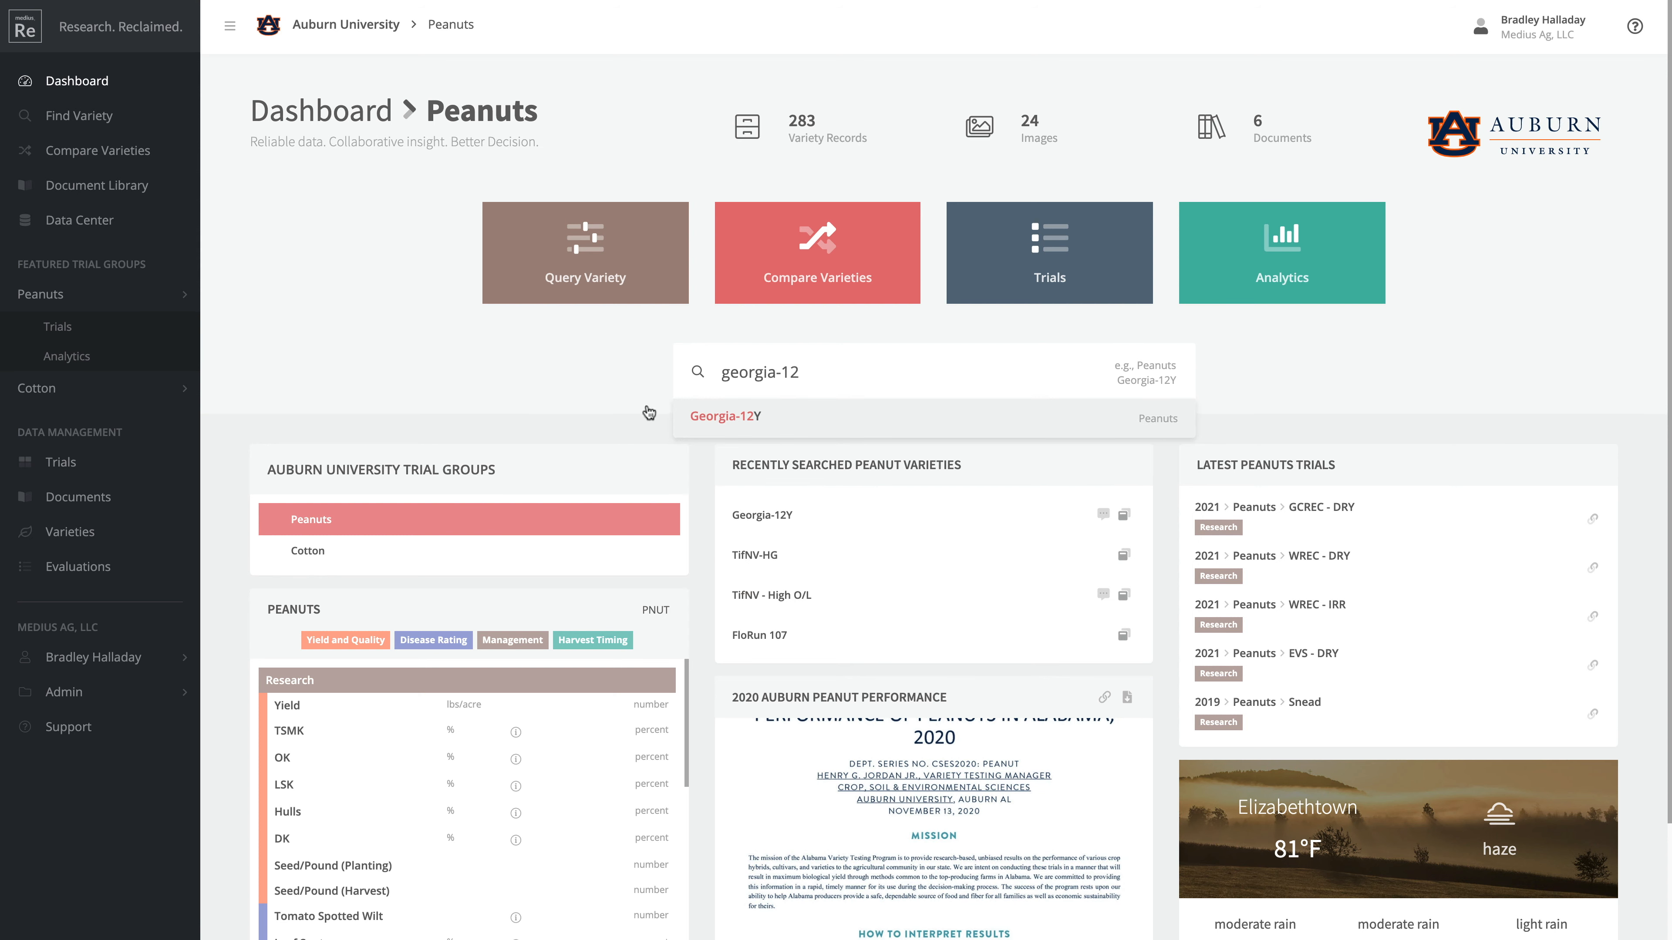
click(776, 419)
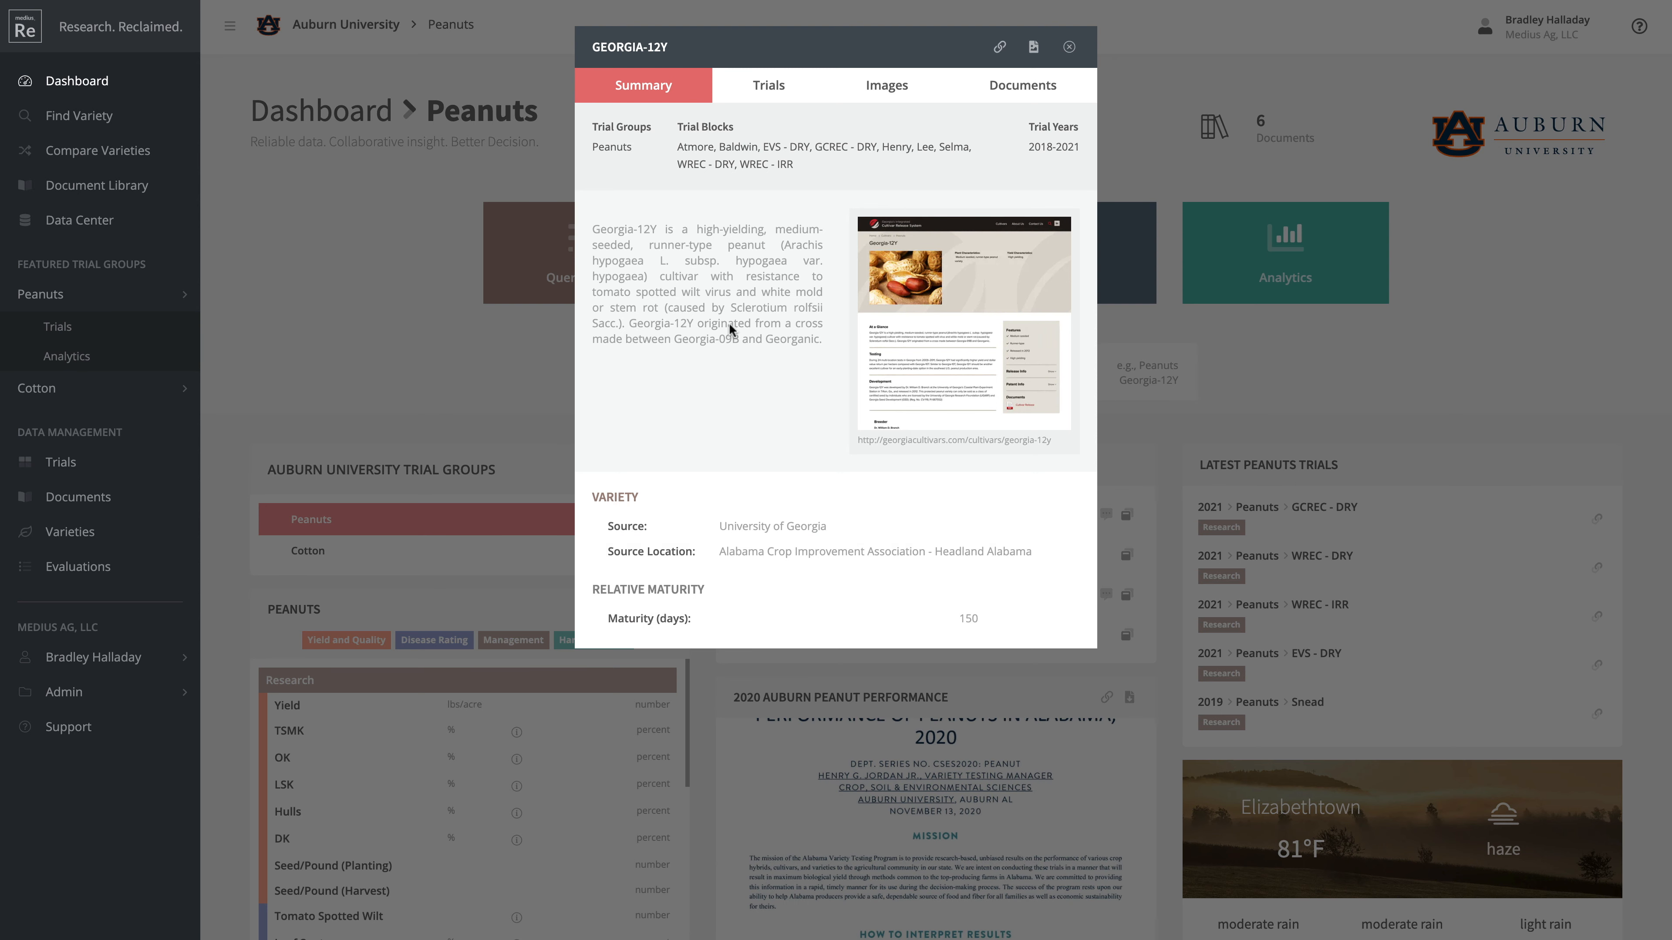
Review the Georgia-12Y trial data, including the OVT yield breakdown by year and block, and close the record
click(774, 88)
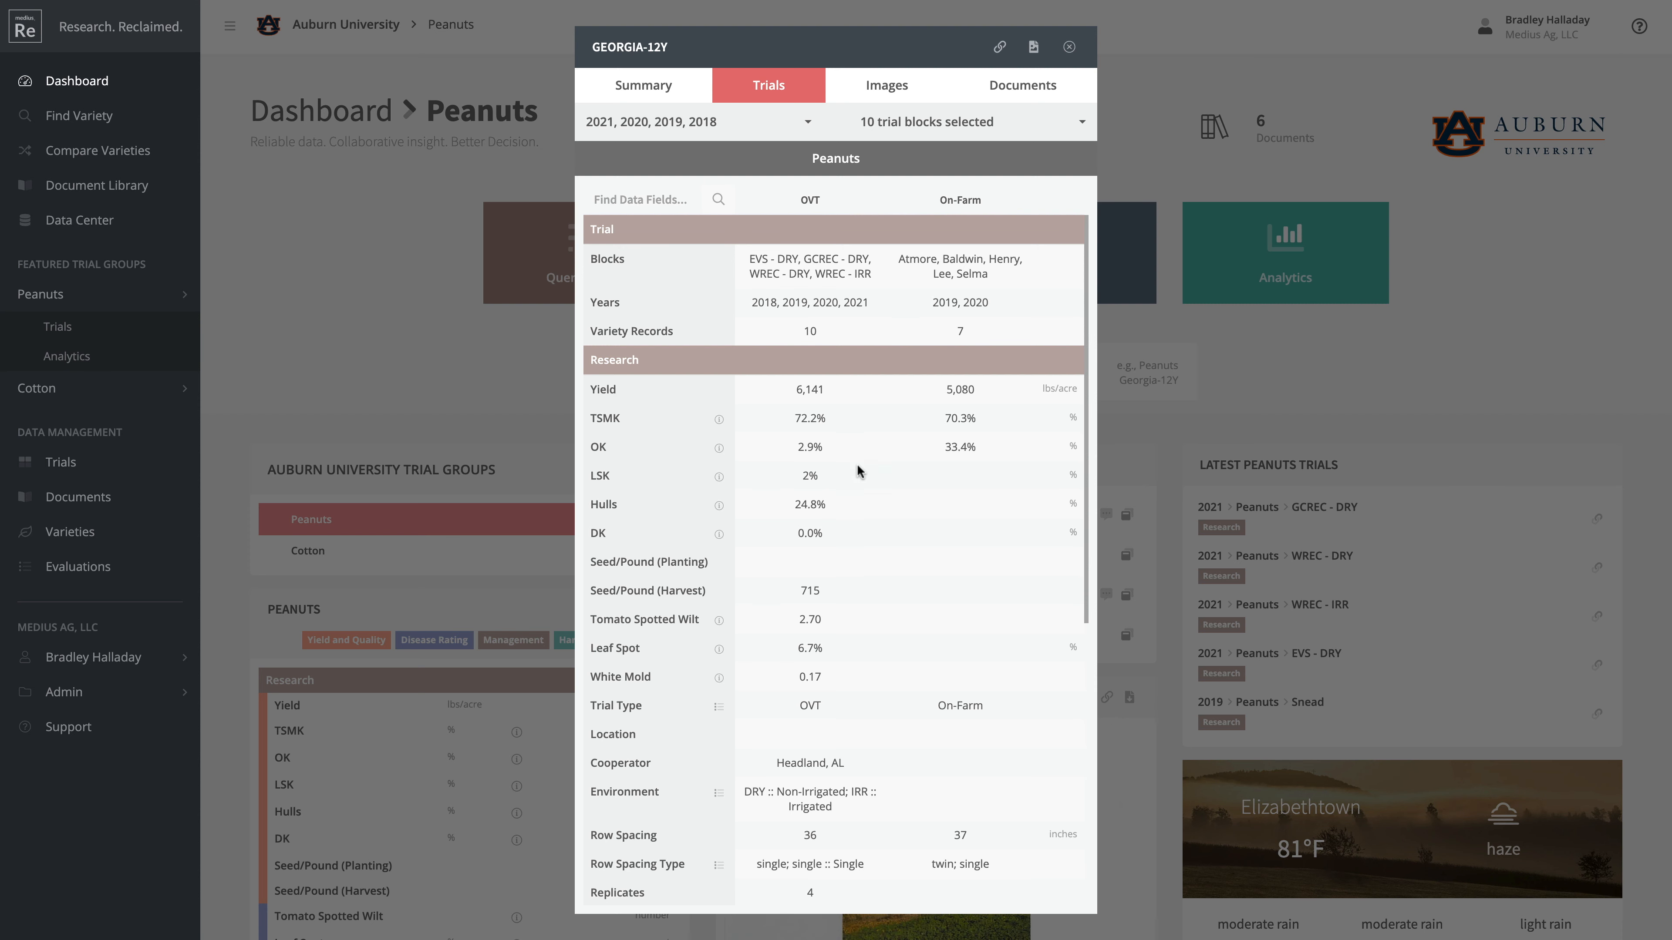
scroll(858, 479, down, 1)
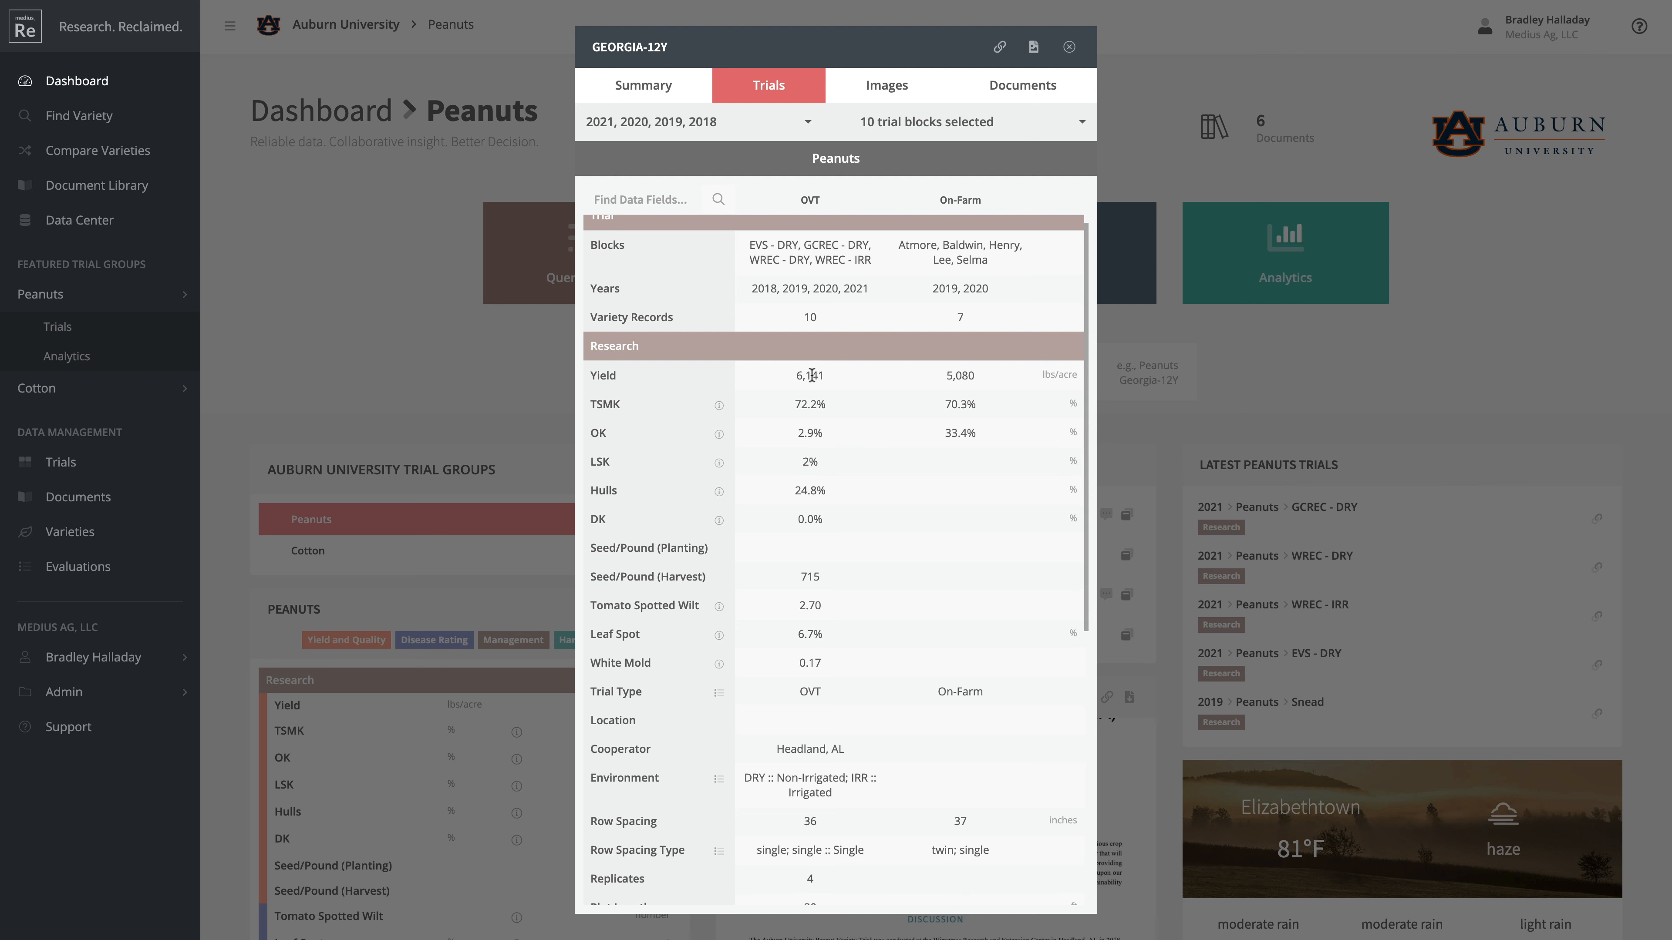
mouse_move(806, 377)
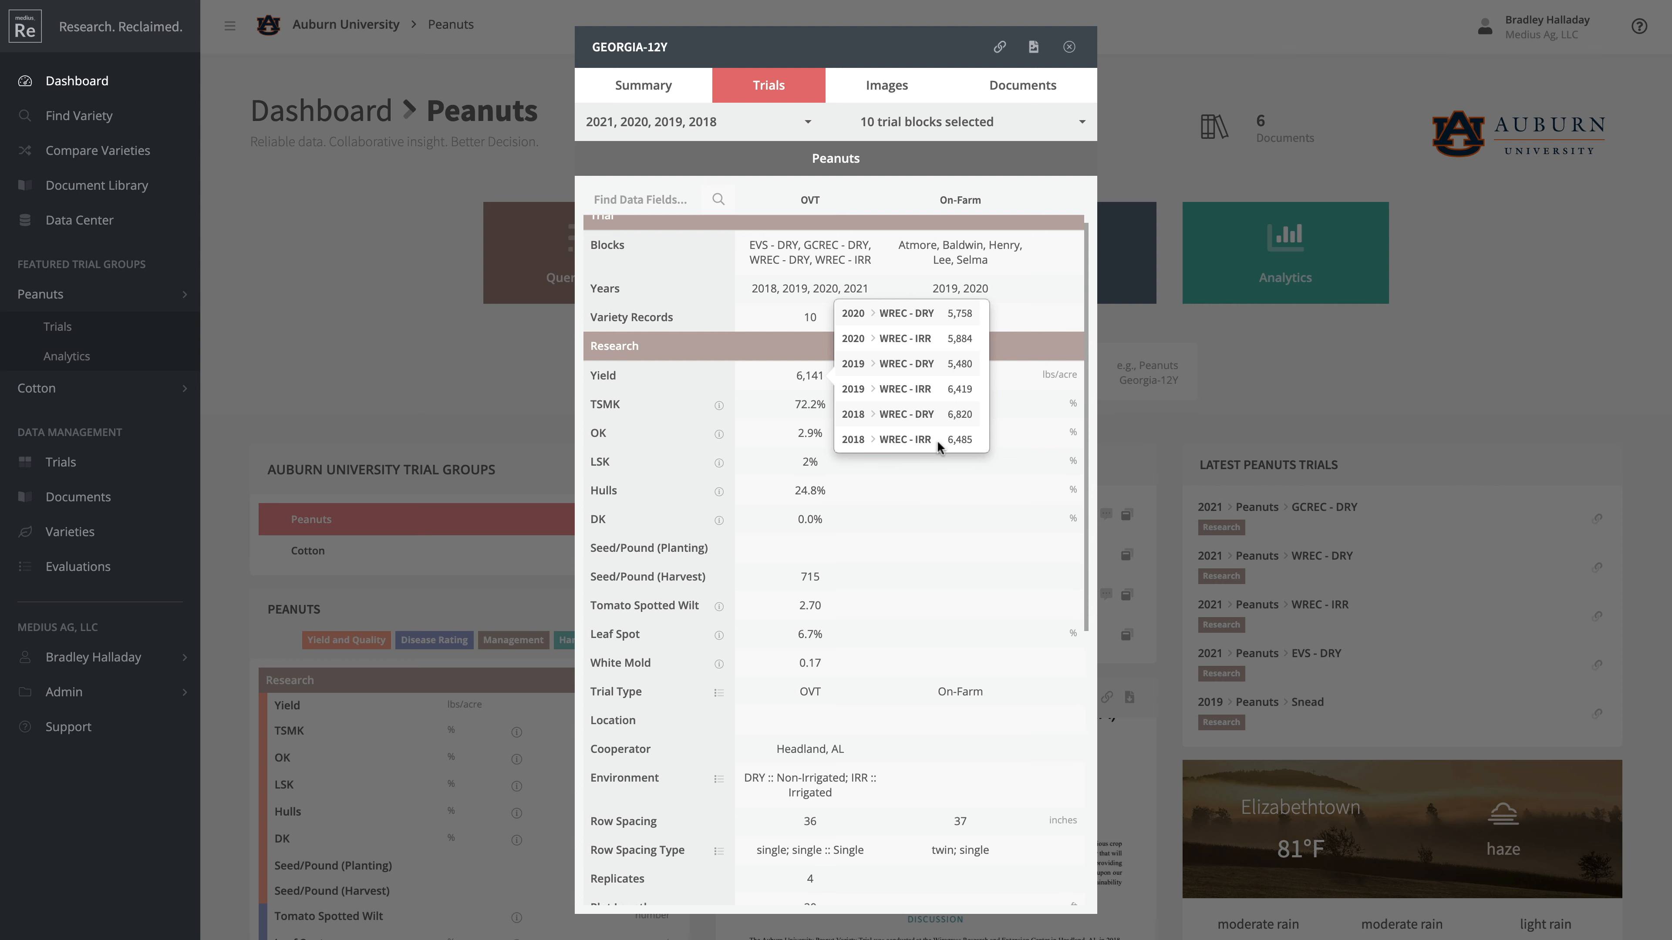
click(773, 375)
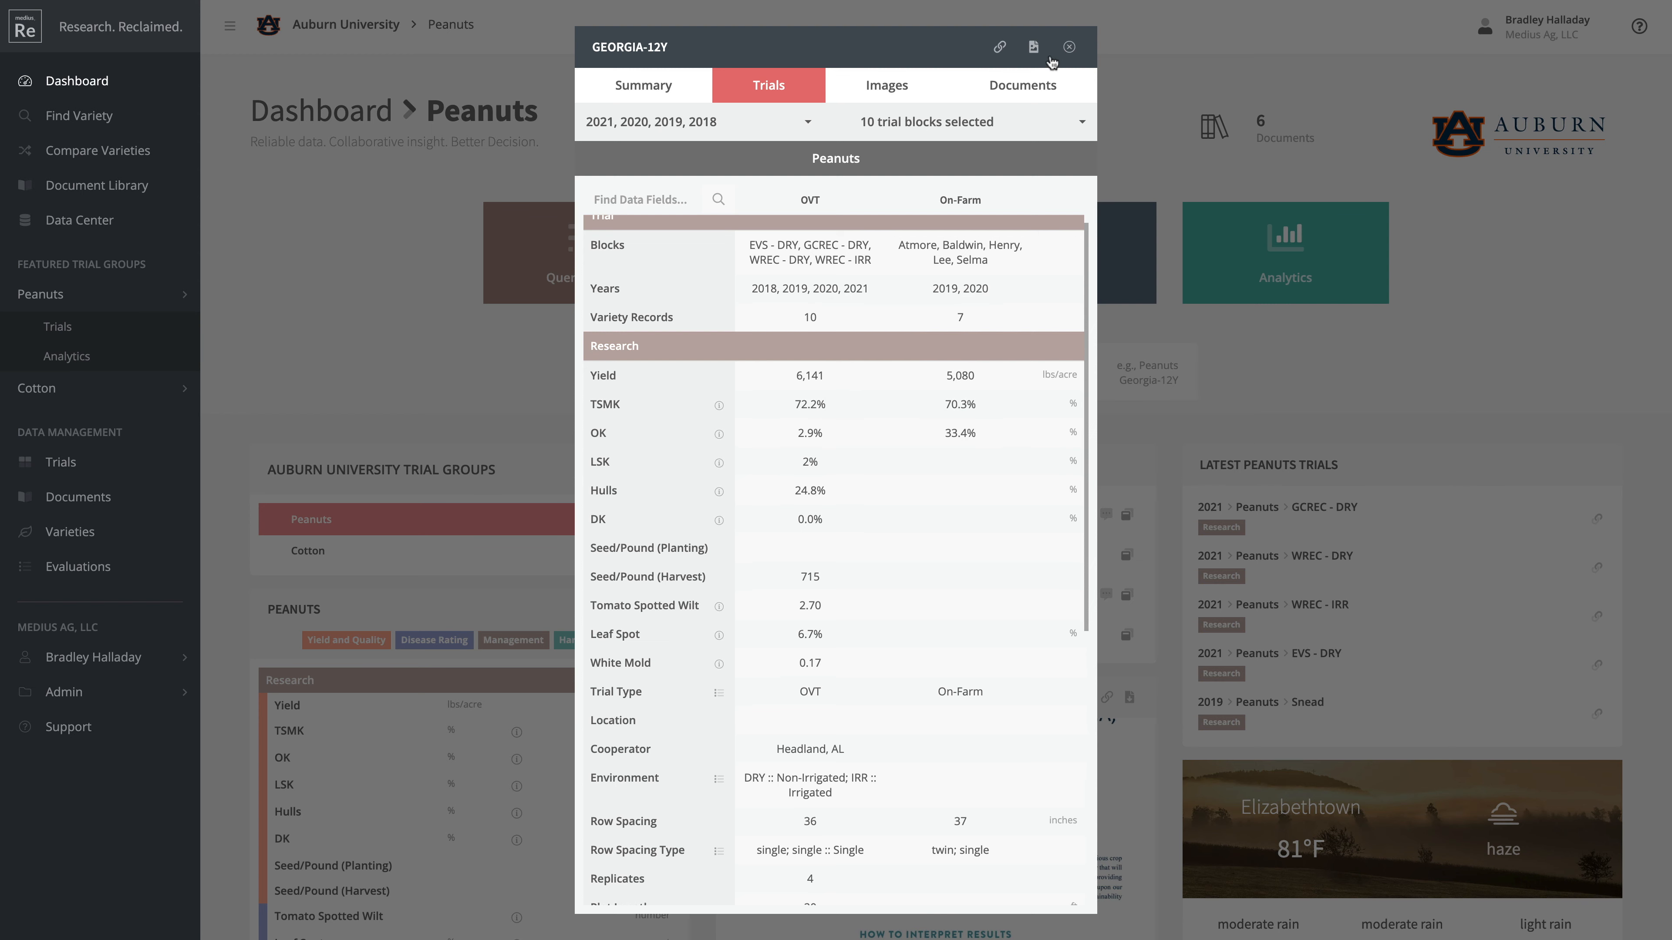
click(1069, 47)
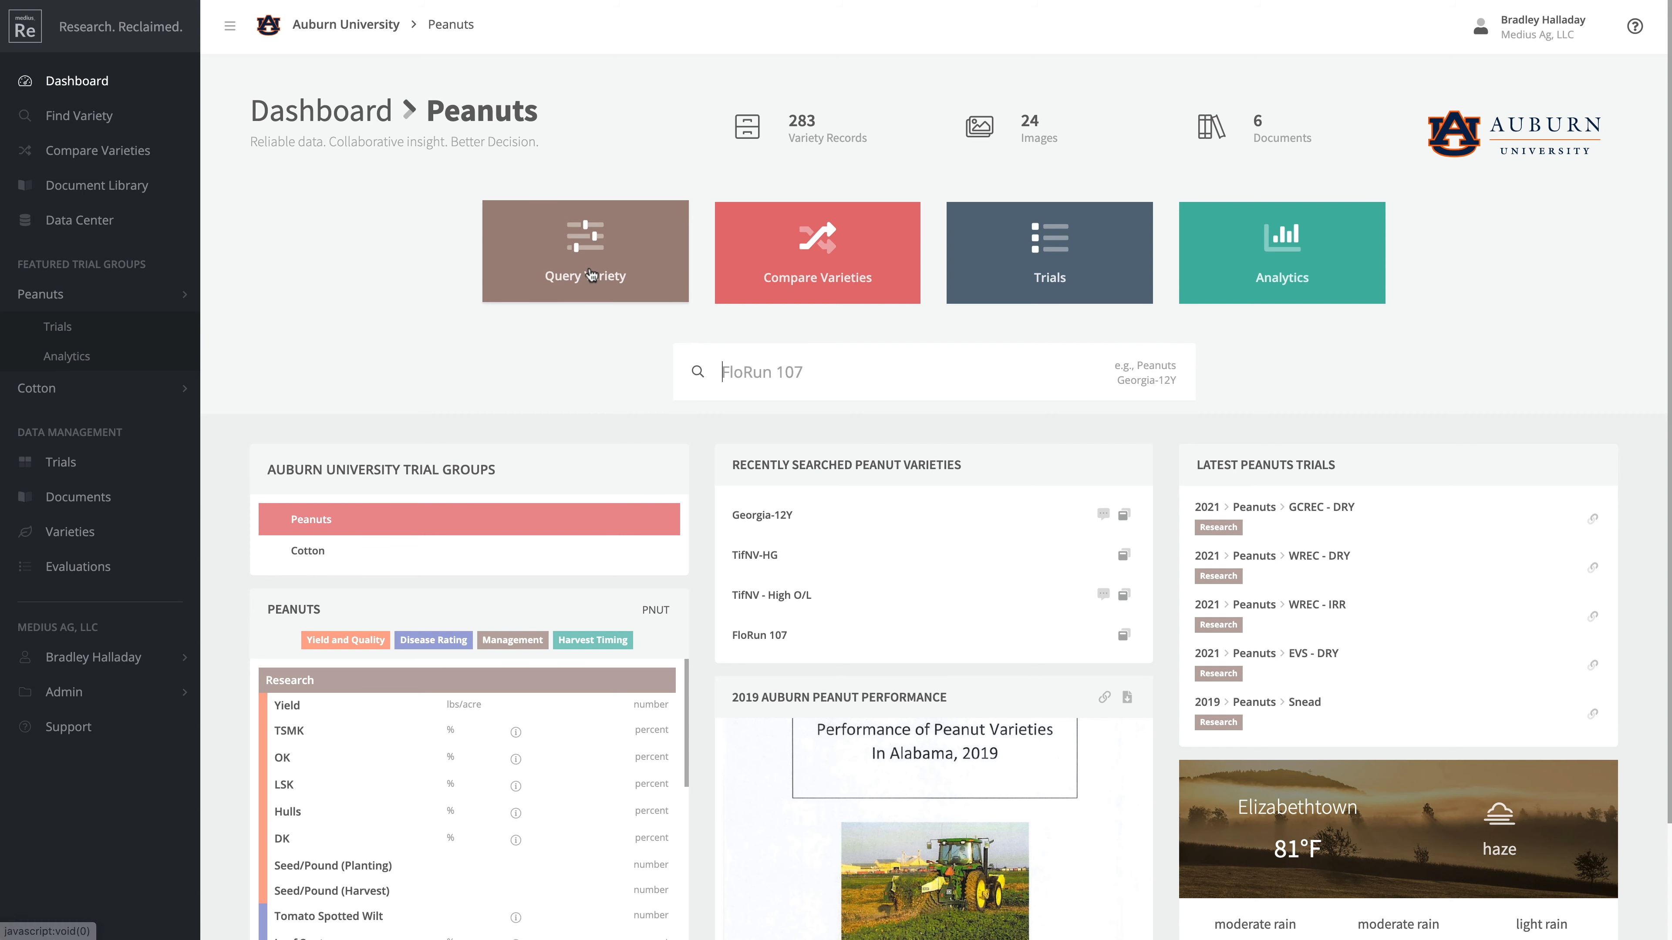
Start a peanut variety query covering trial years 2018 to 2020
click(589, 261)
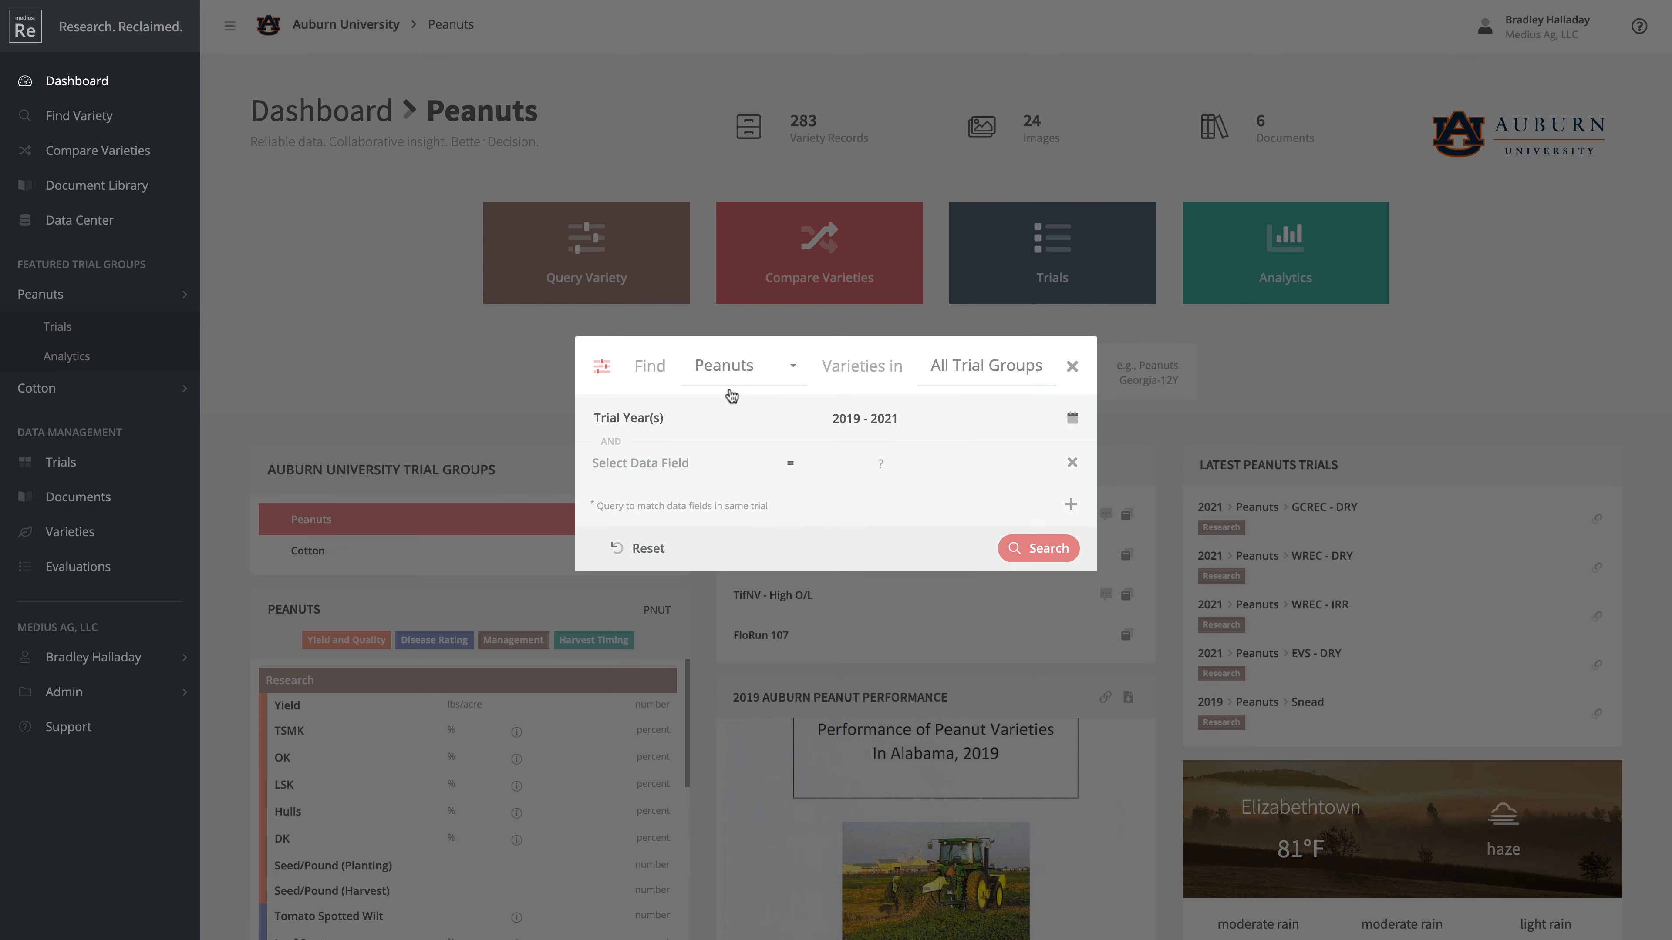
click(858, 413)
click(744, 551)
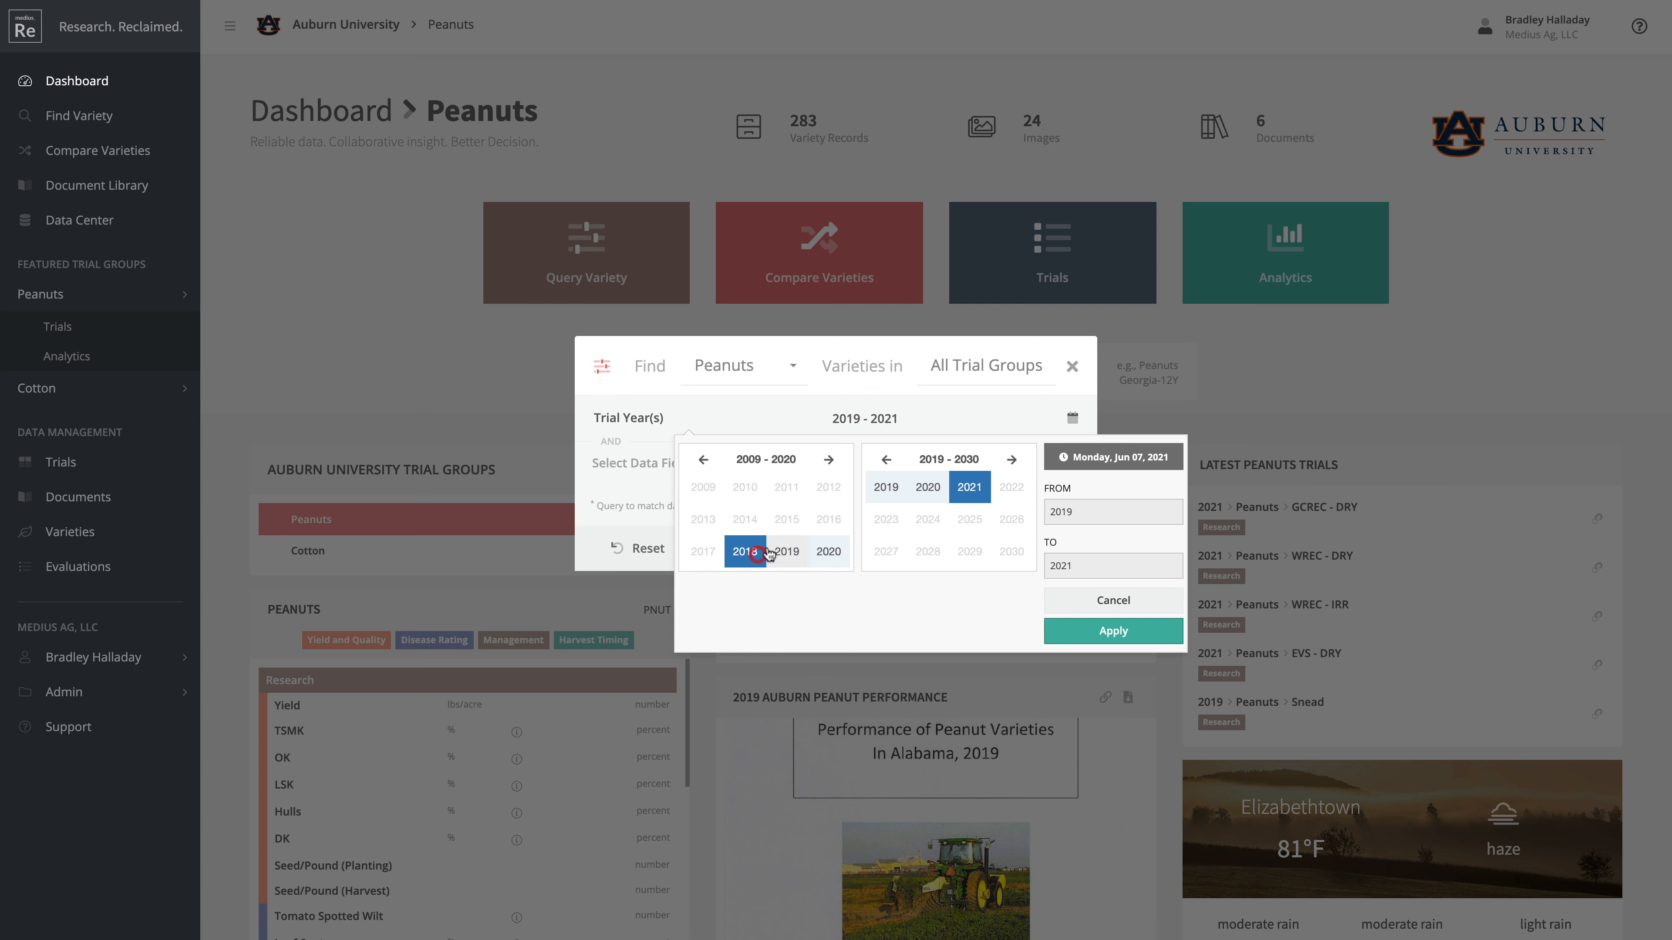
click(927, 487)
click(1147, 632)
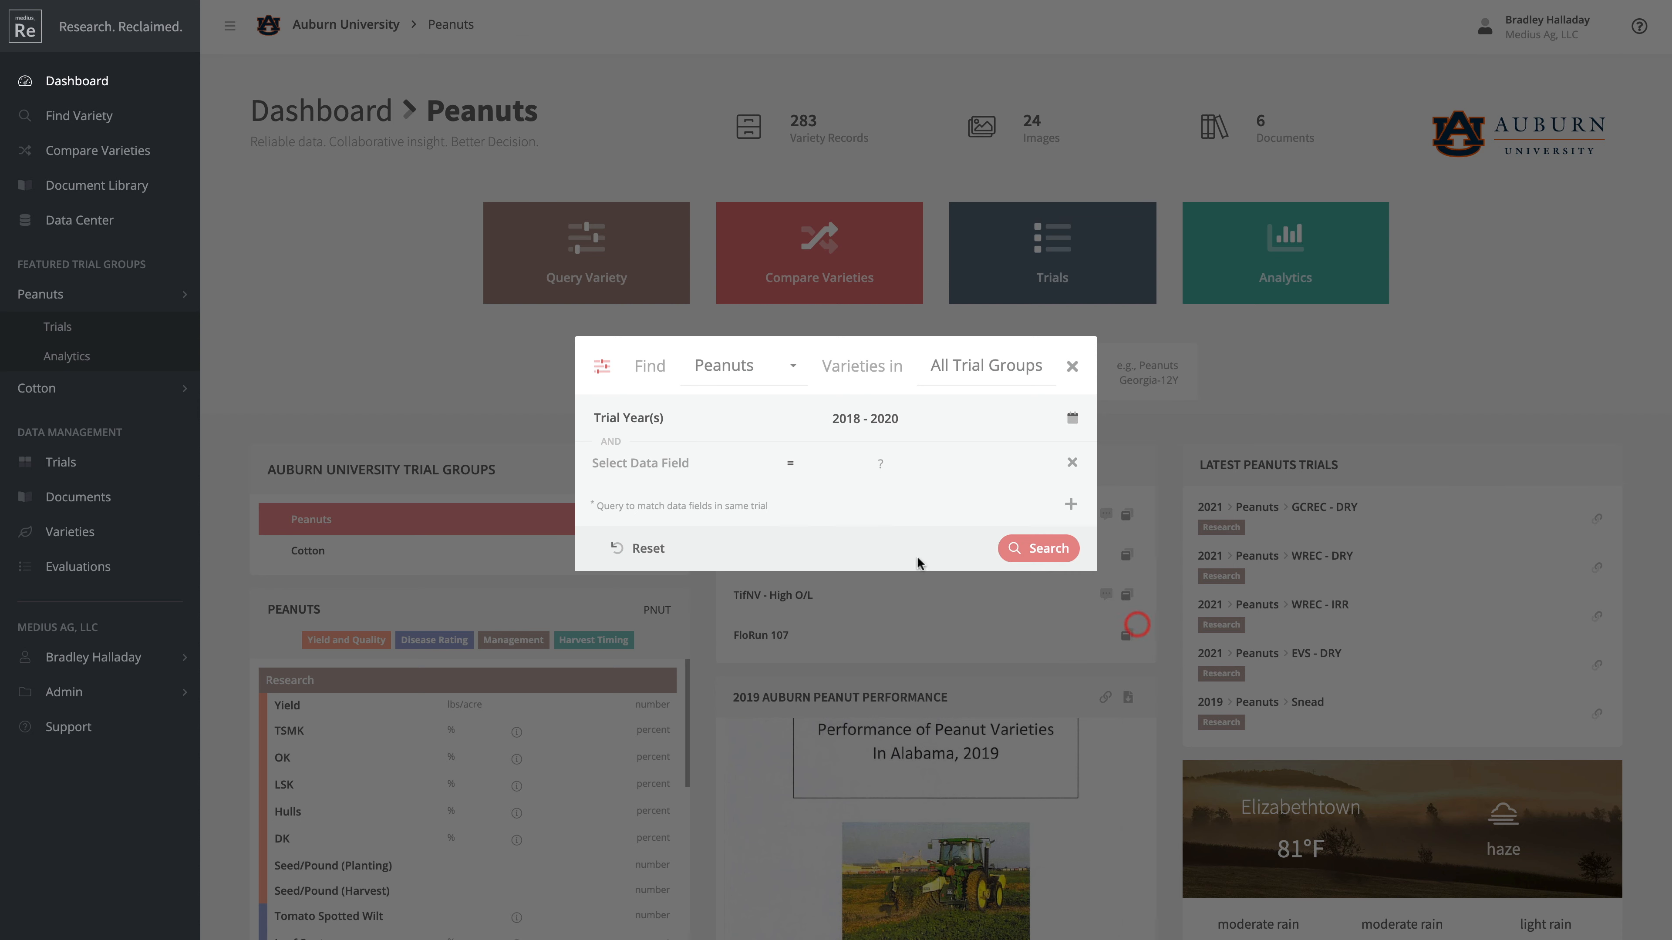
Add a query condition requiring Yield greater than 3000 lbs/acre
click(684, 470)
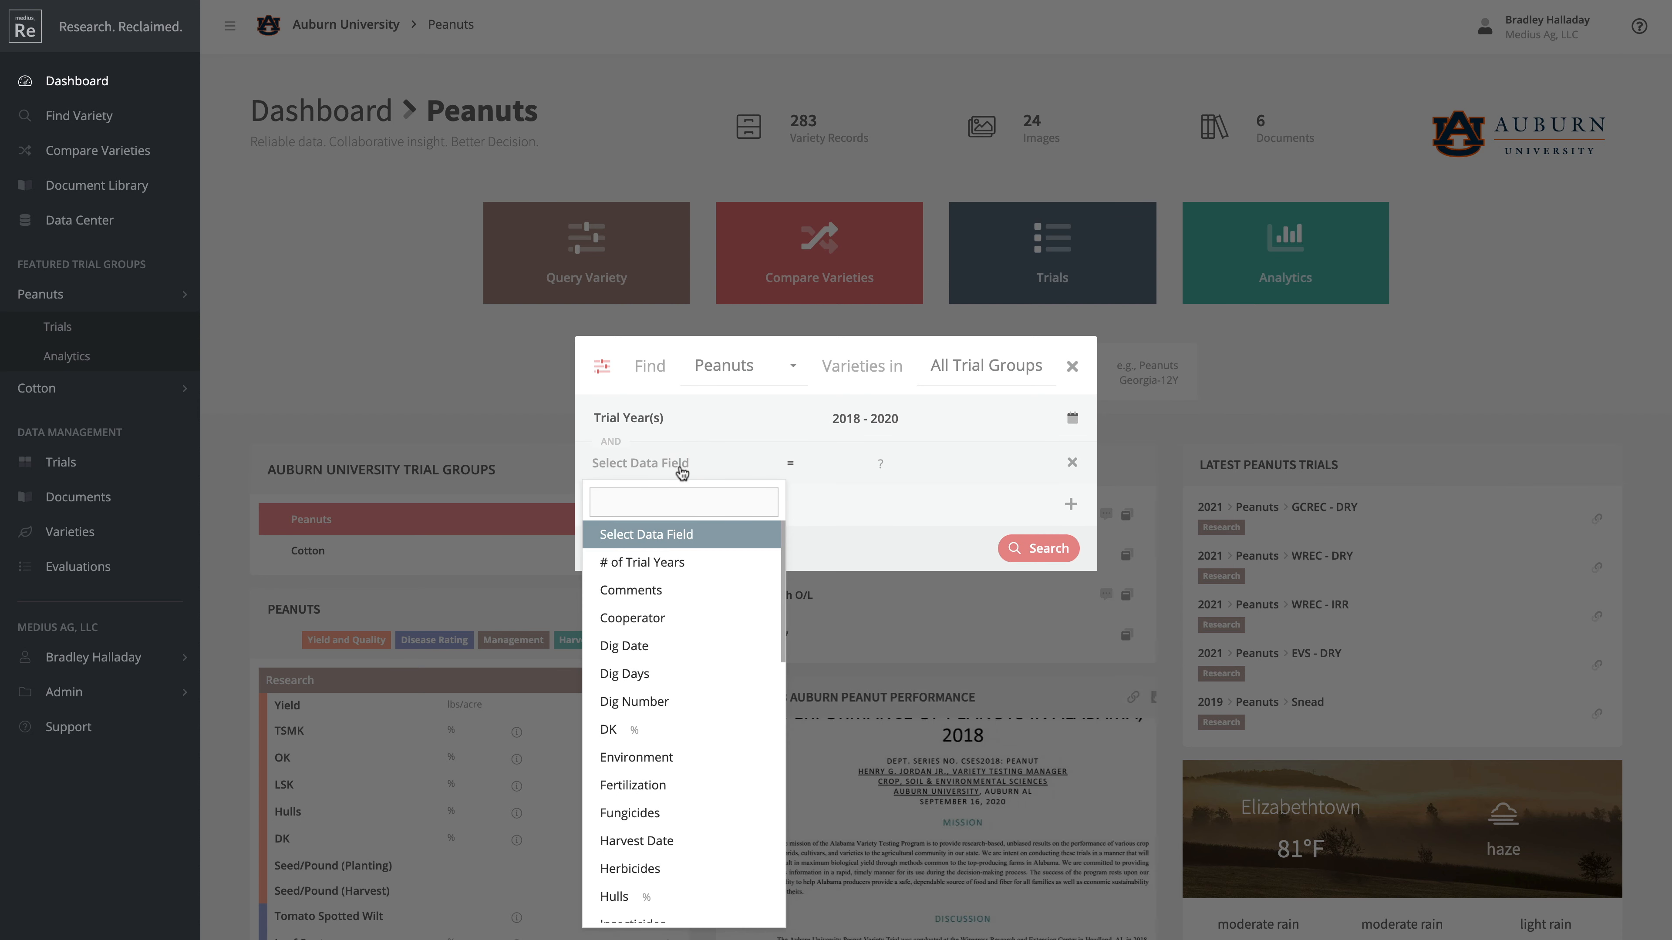
scroll(690, 790, down, 10)
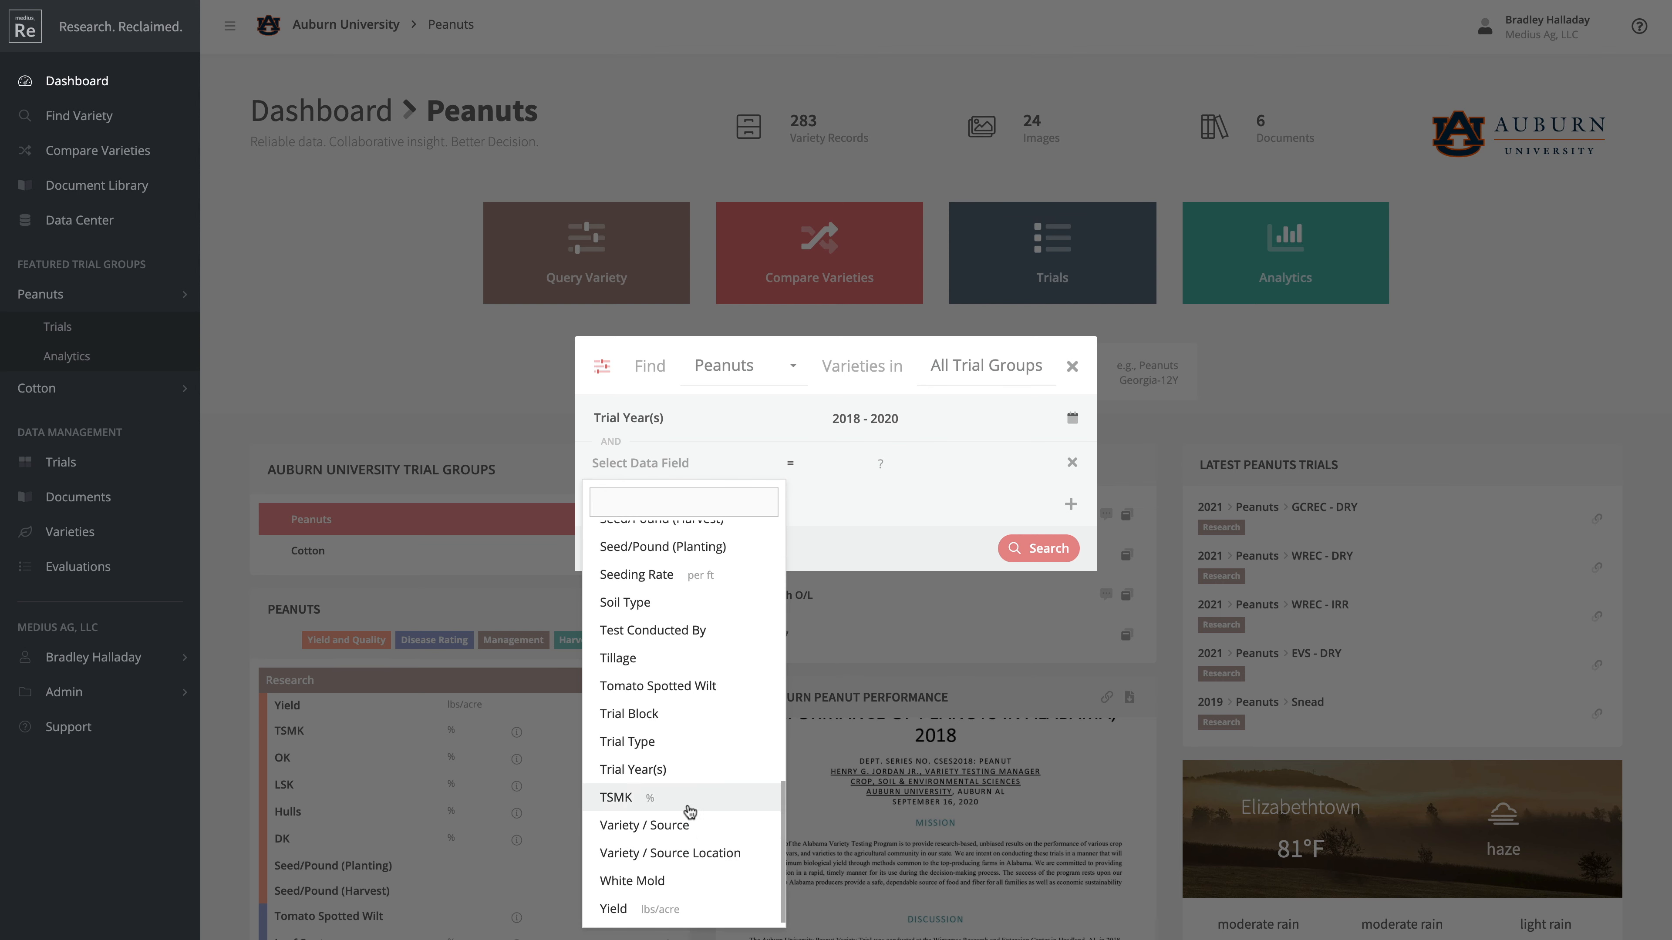
click(678, 907)
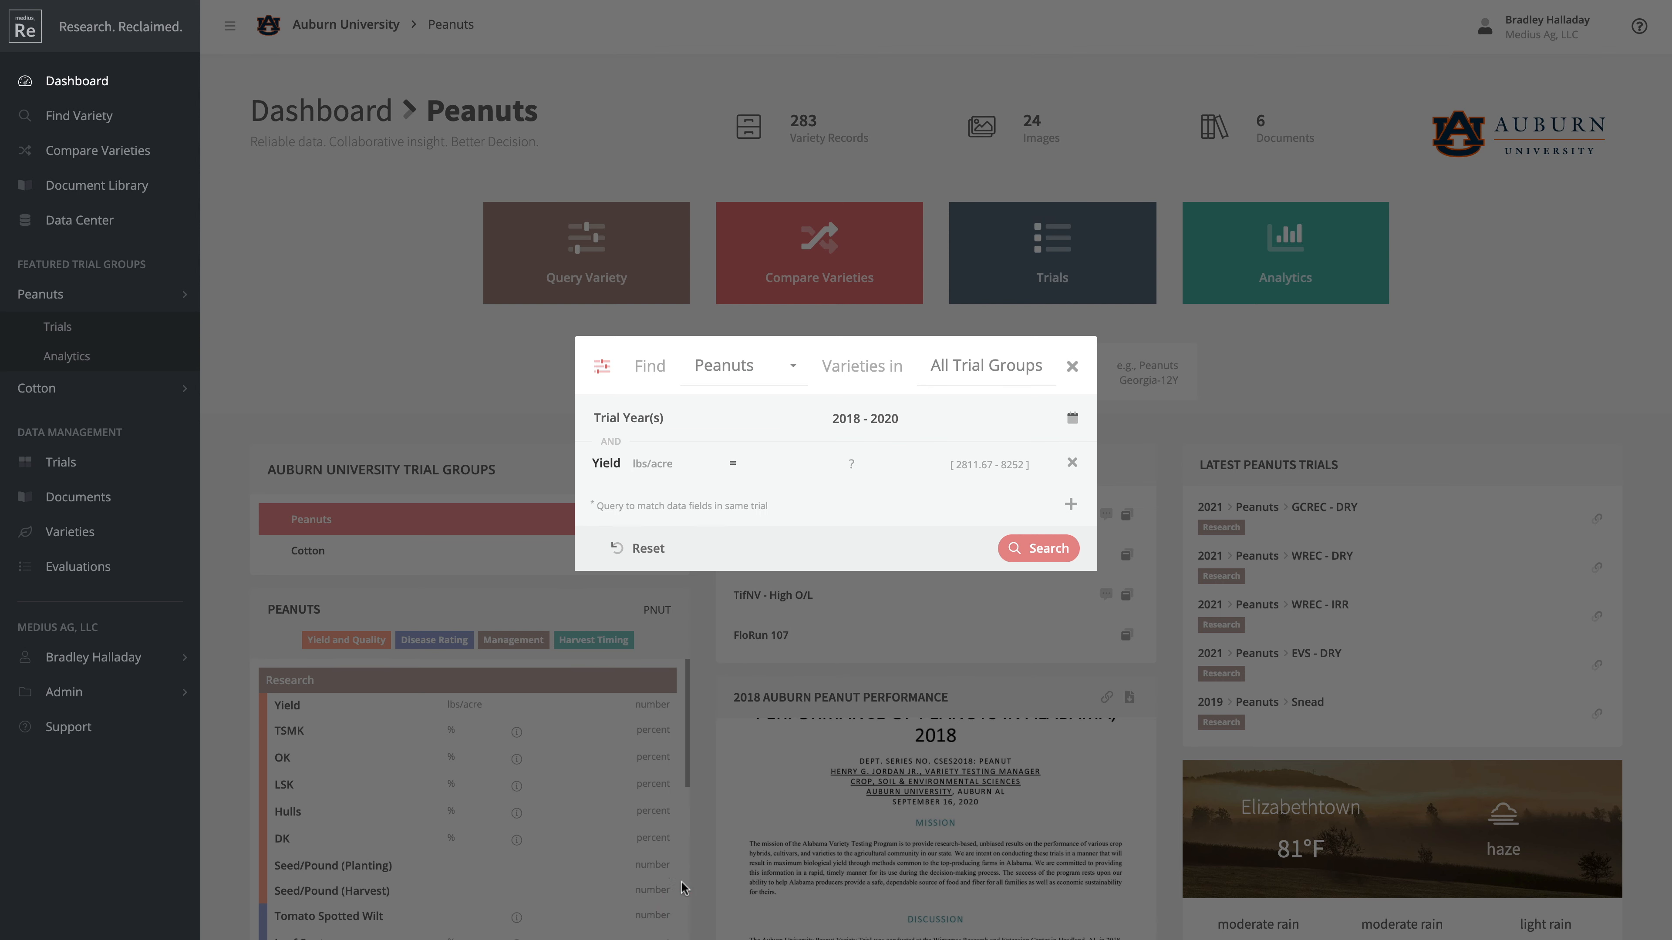
click(731, 464)
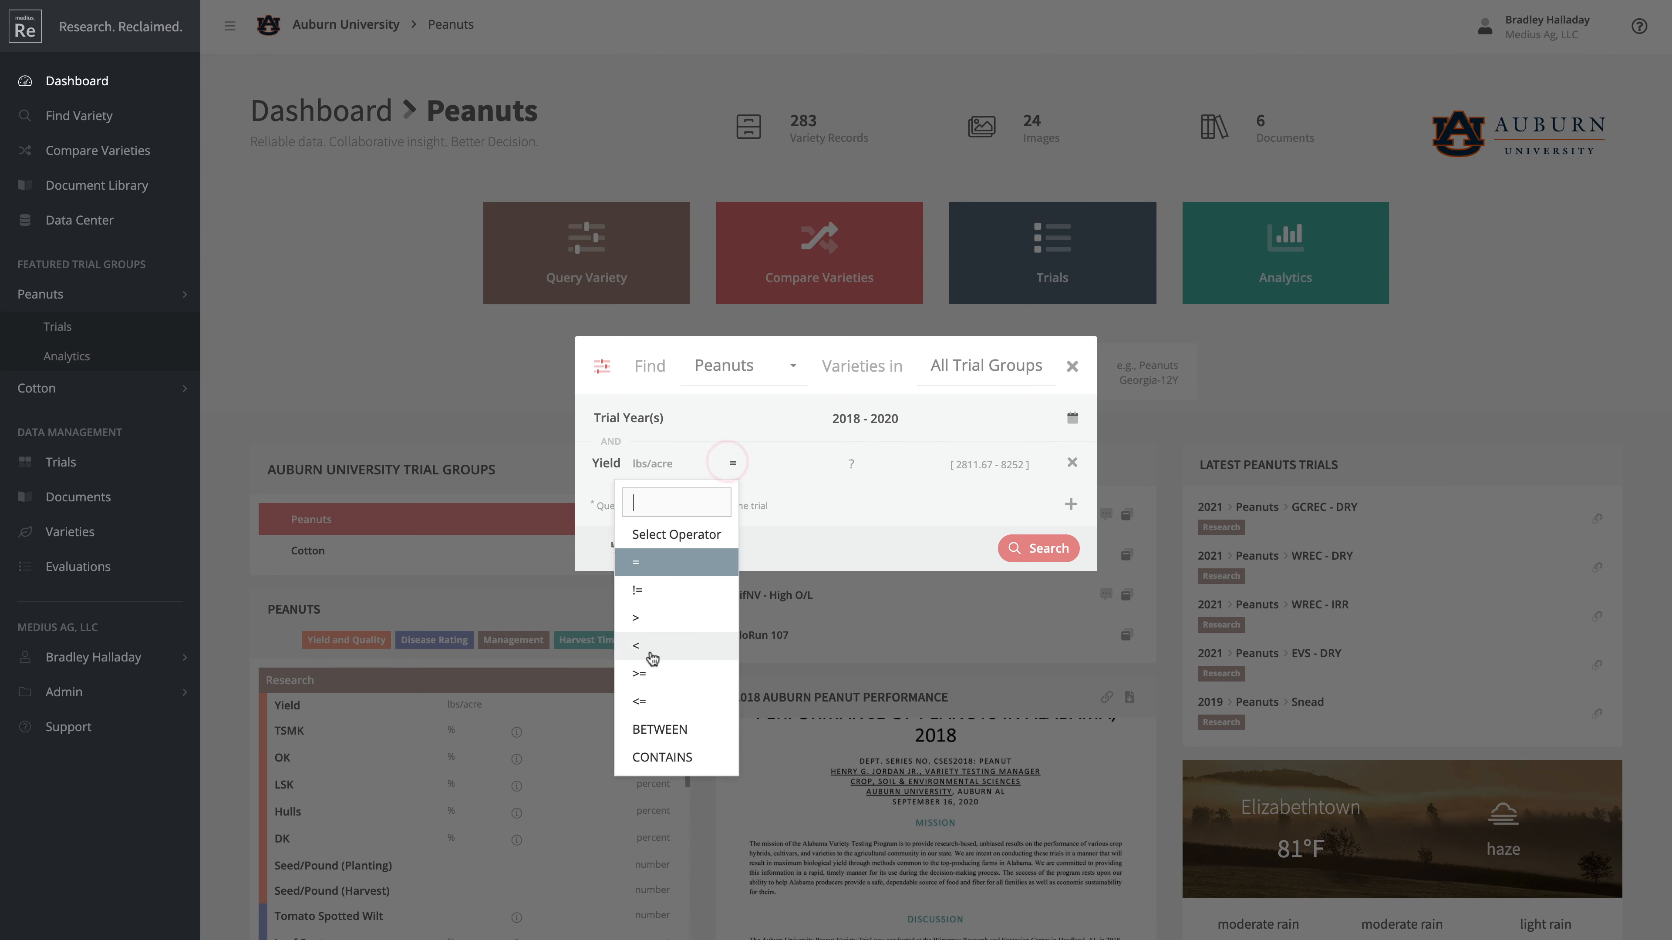
click(640, 619)
click(860, 472)
text(3000)
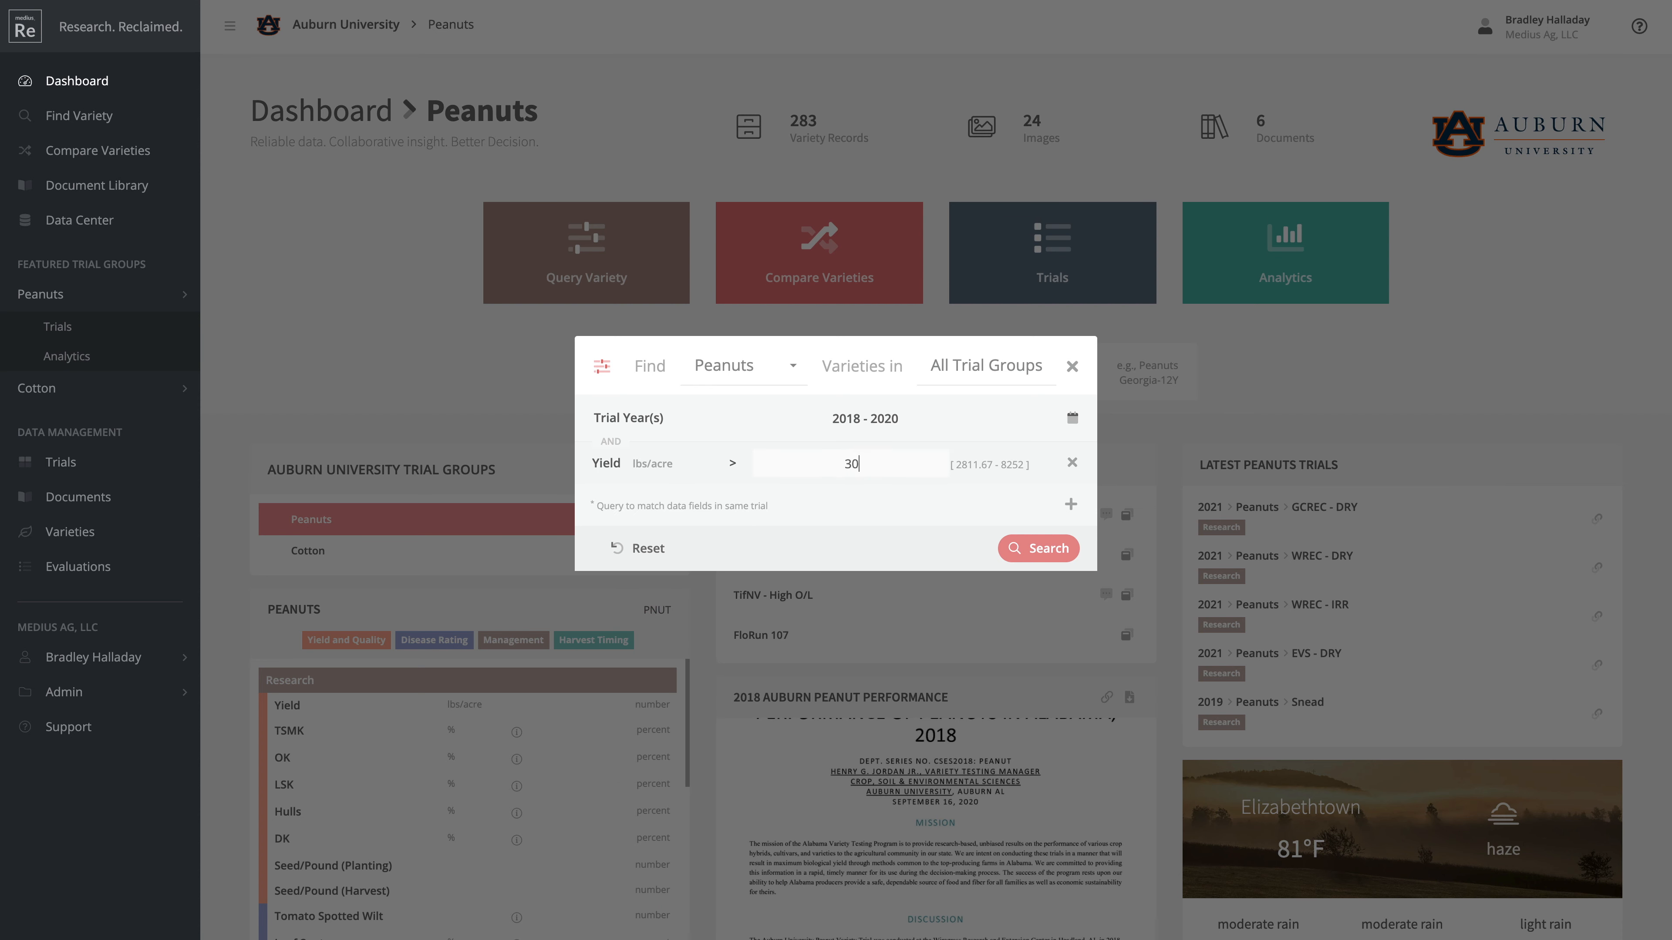
Add a second data field condition requiring Dig Days less than 140
click(1071, 504)
click(664, 486)
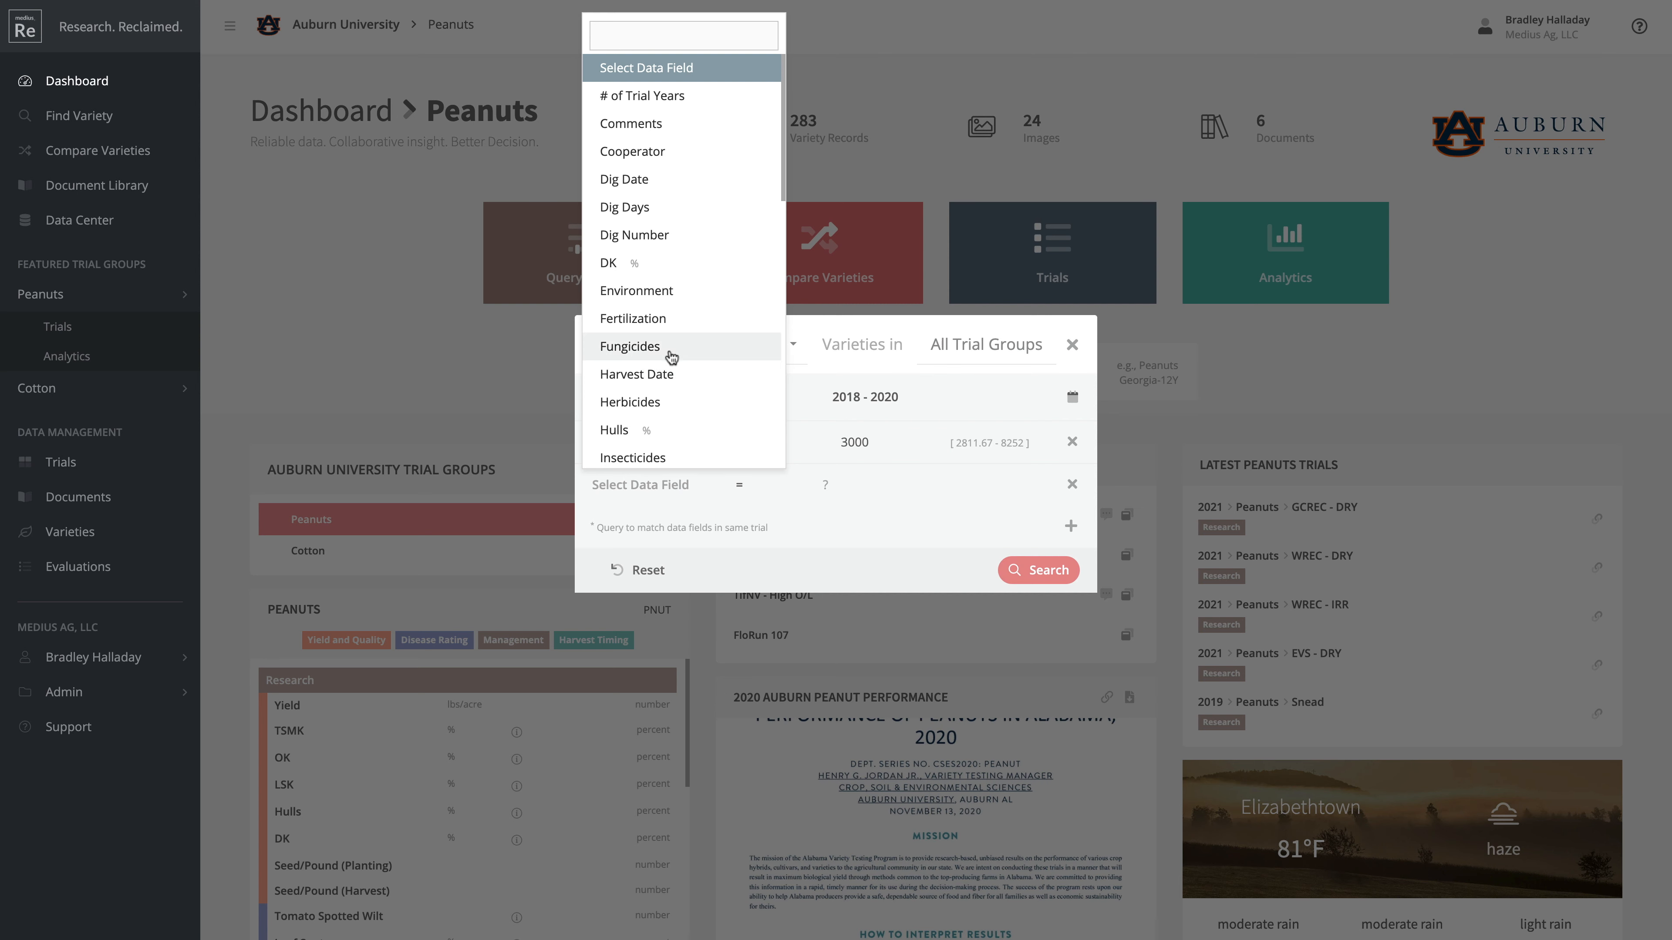
click(669, 205)
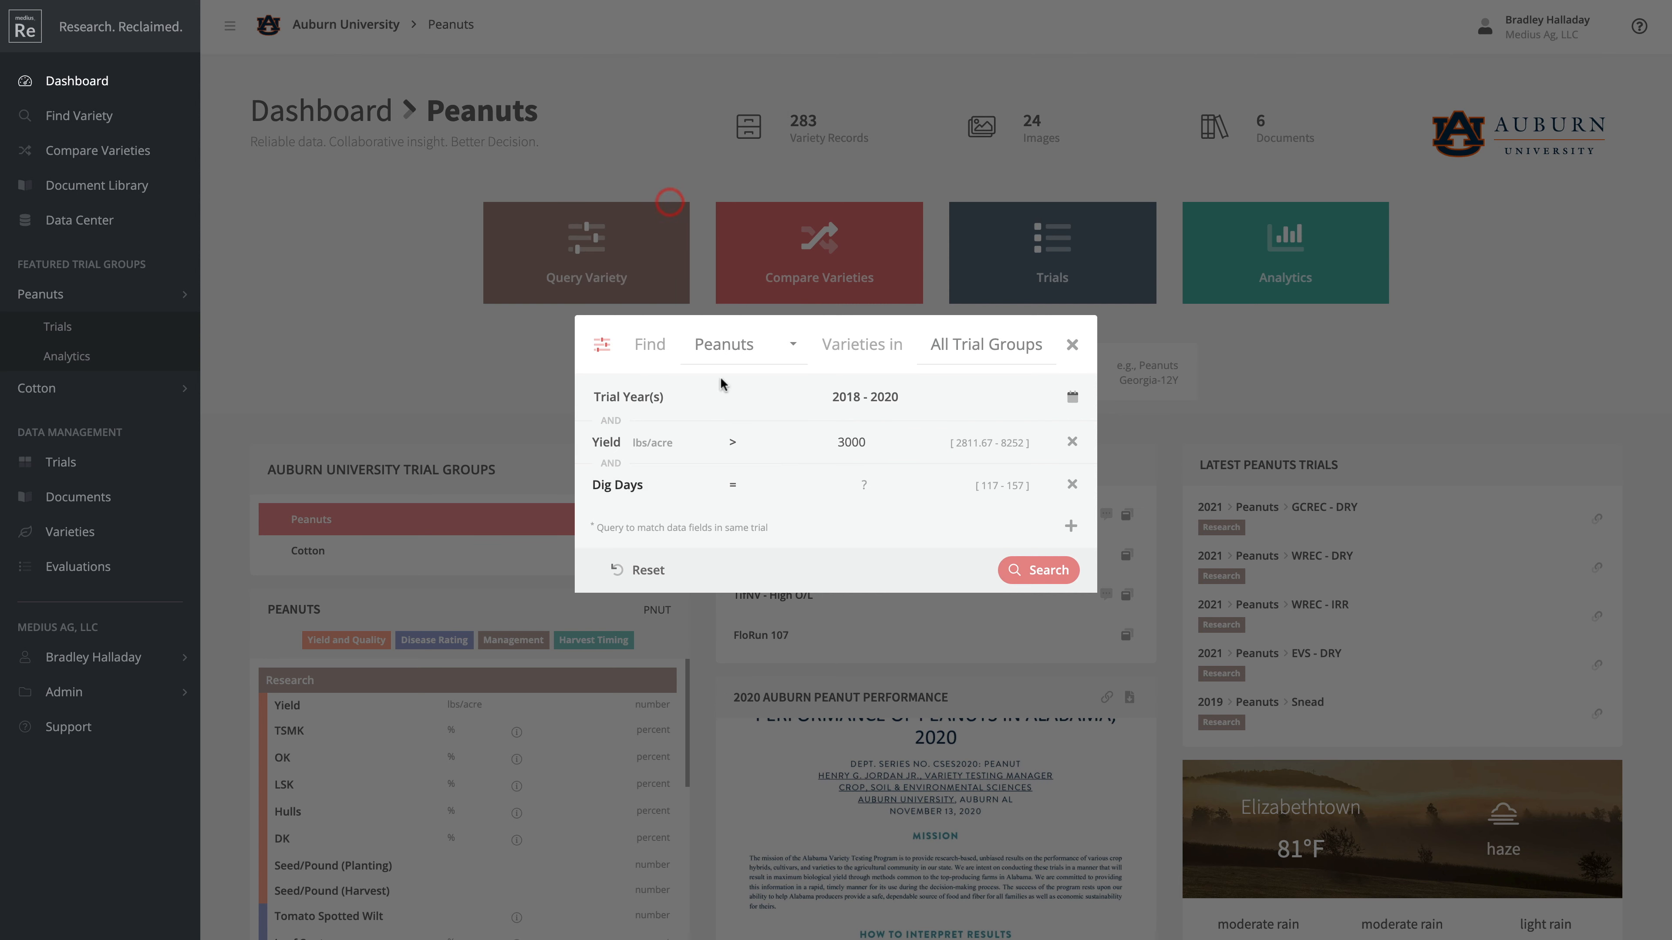
click(739, 491)
click(686, 638)
click(734, 485)
click(688, 664)
click(869, 485)
text(140)
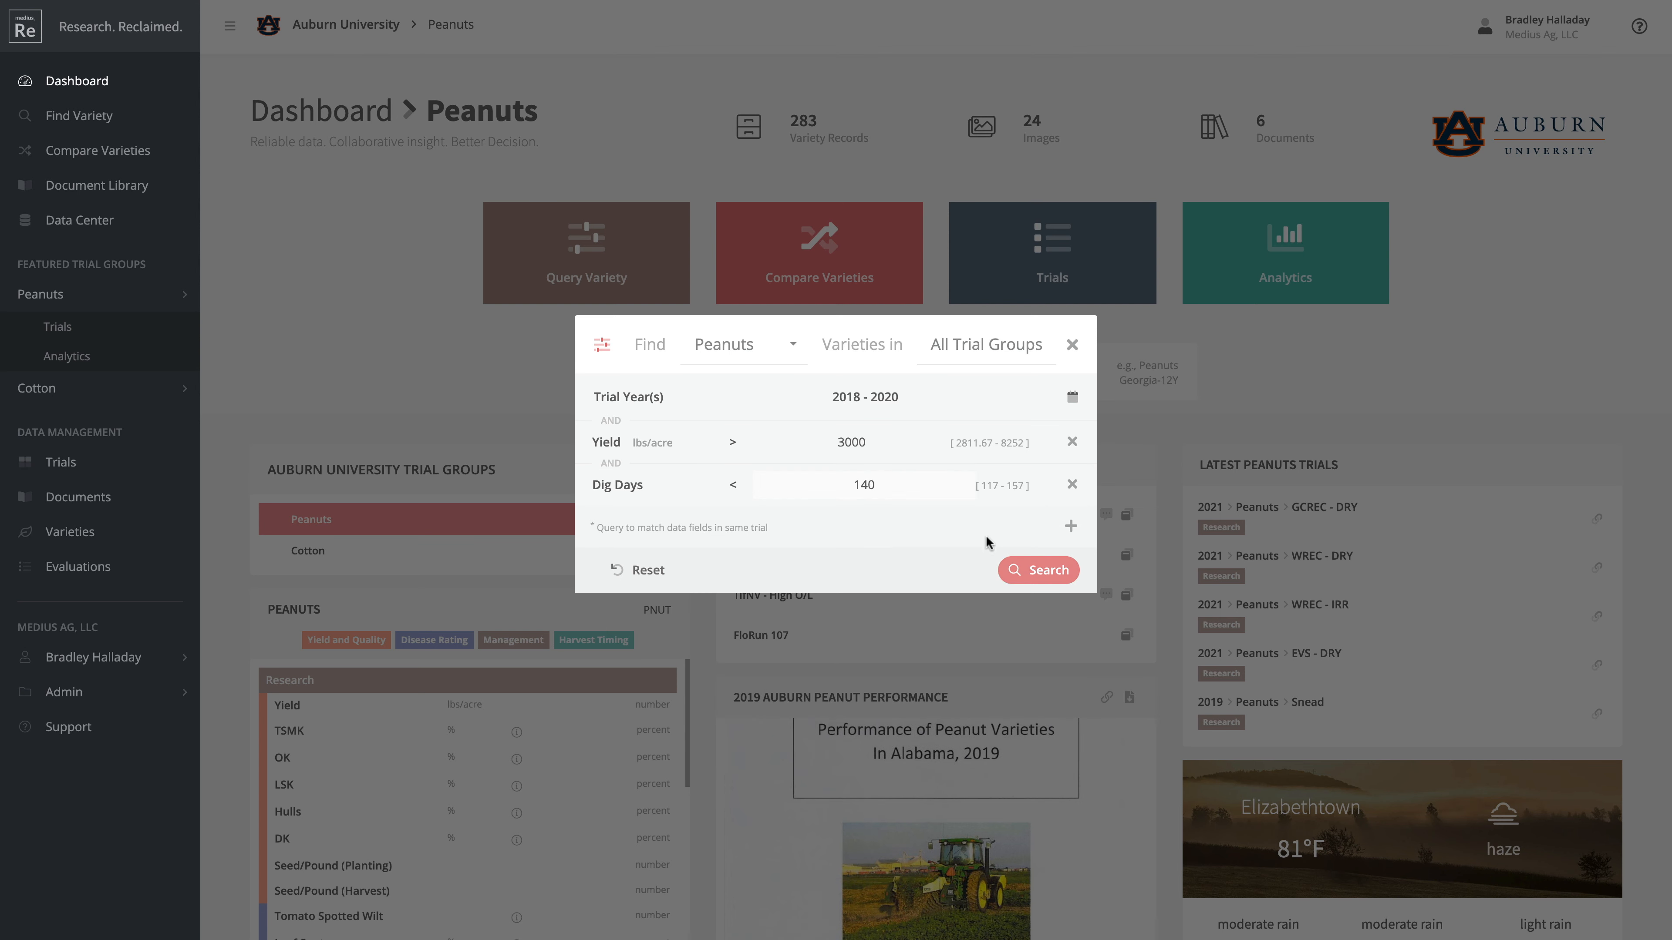
Add a condition requiring TSMK greater than 70% and run the variety query
click(1070, 526)
click(661, 511)
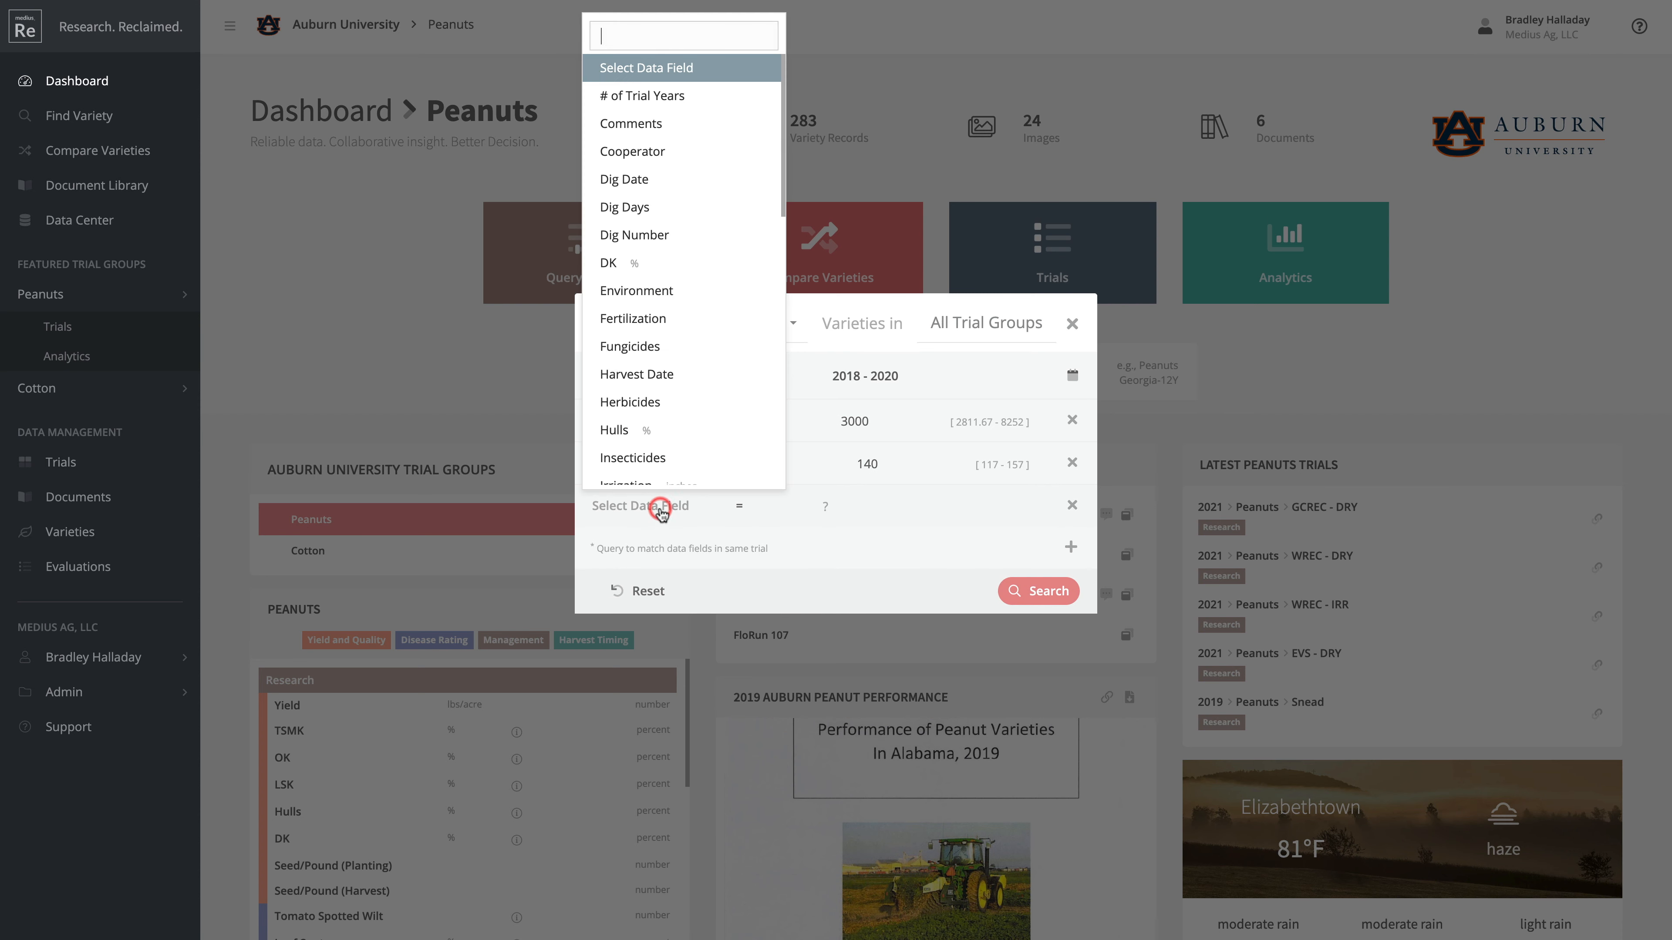
text(tsmk)
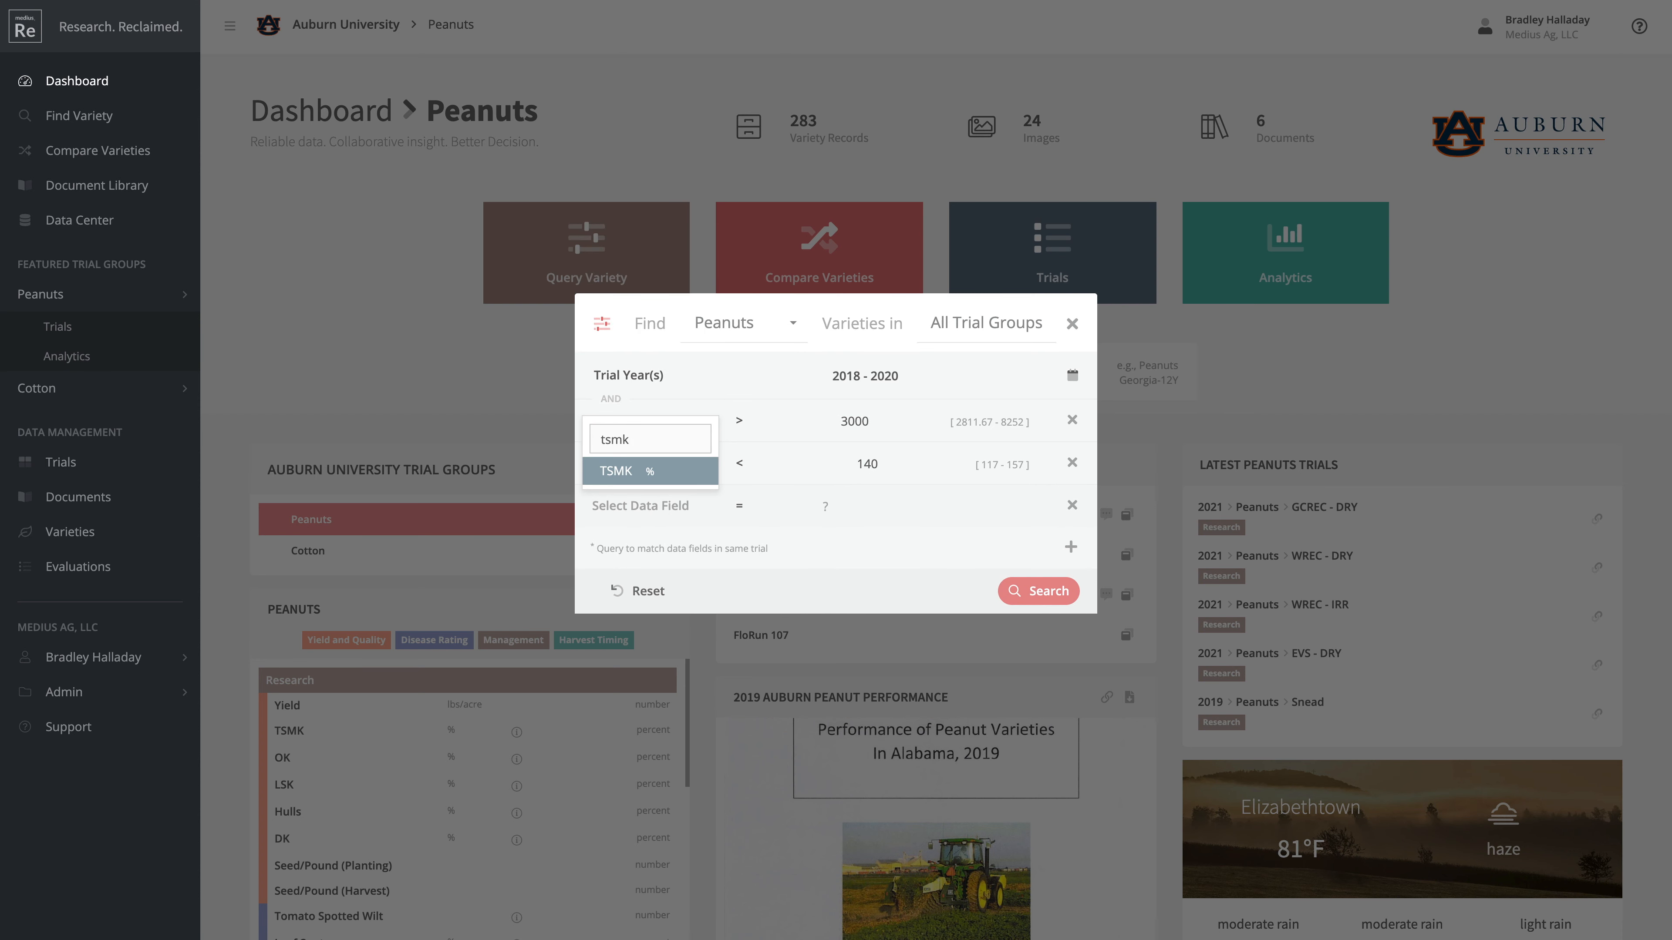
click(658, 472)
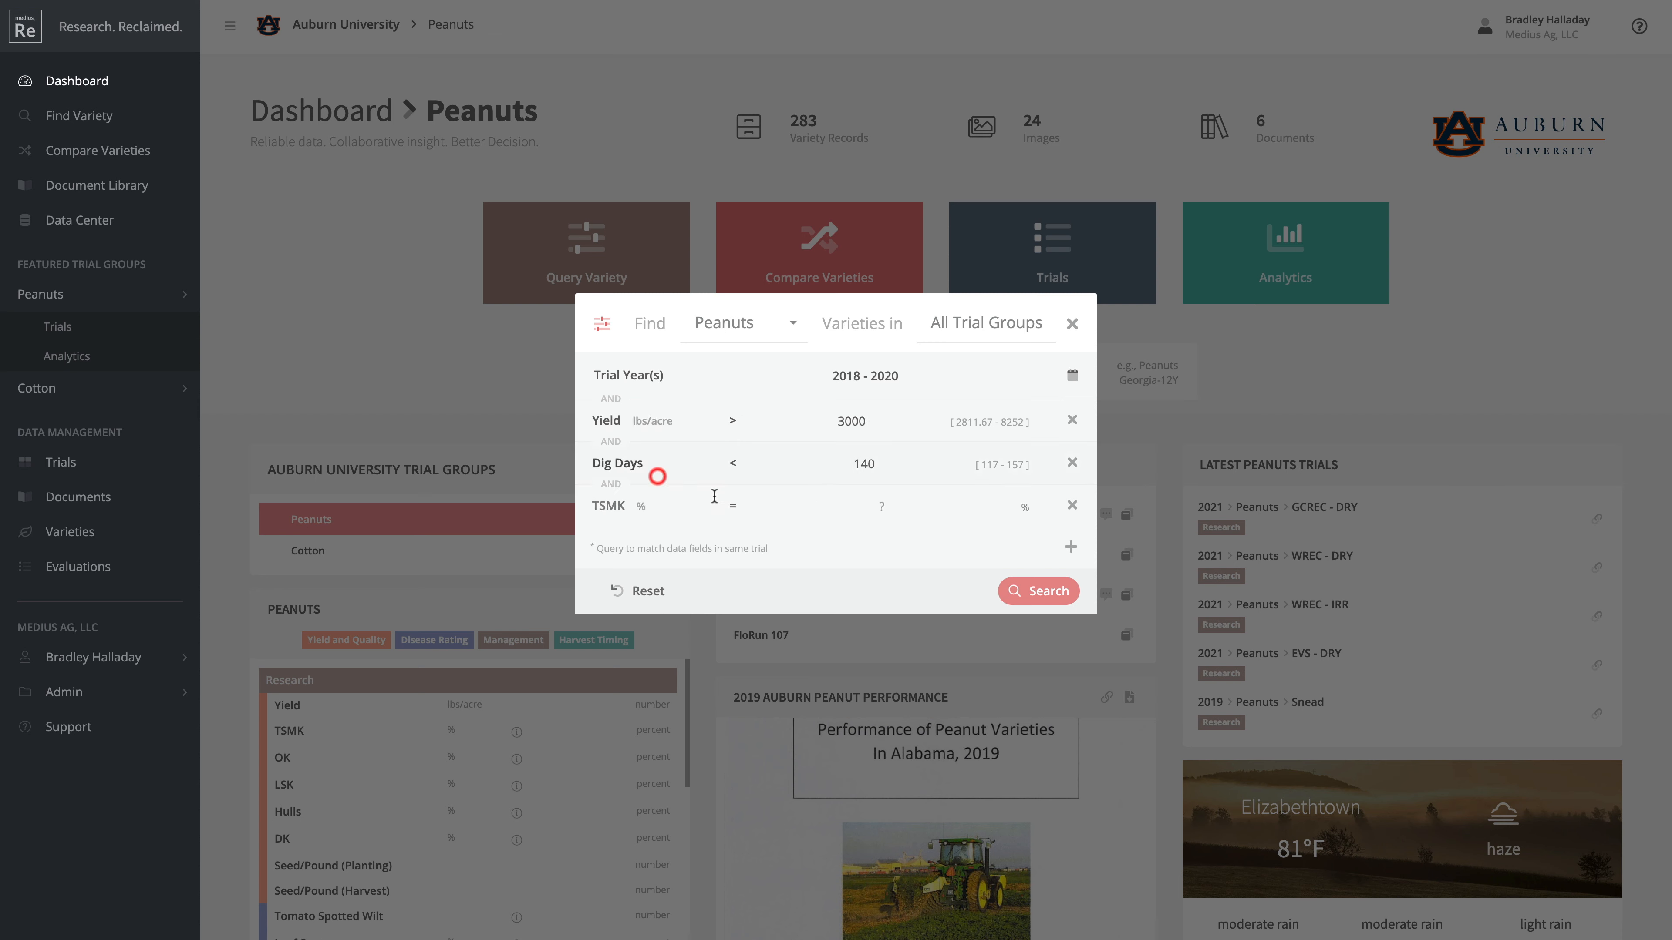
click(735, 513)
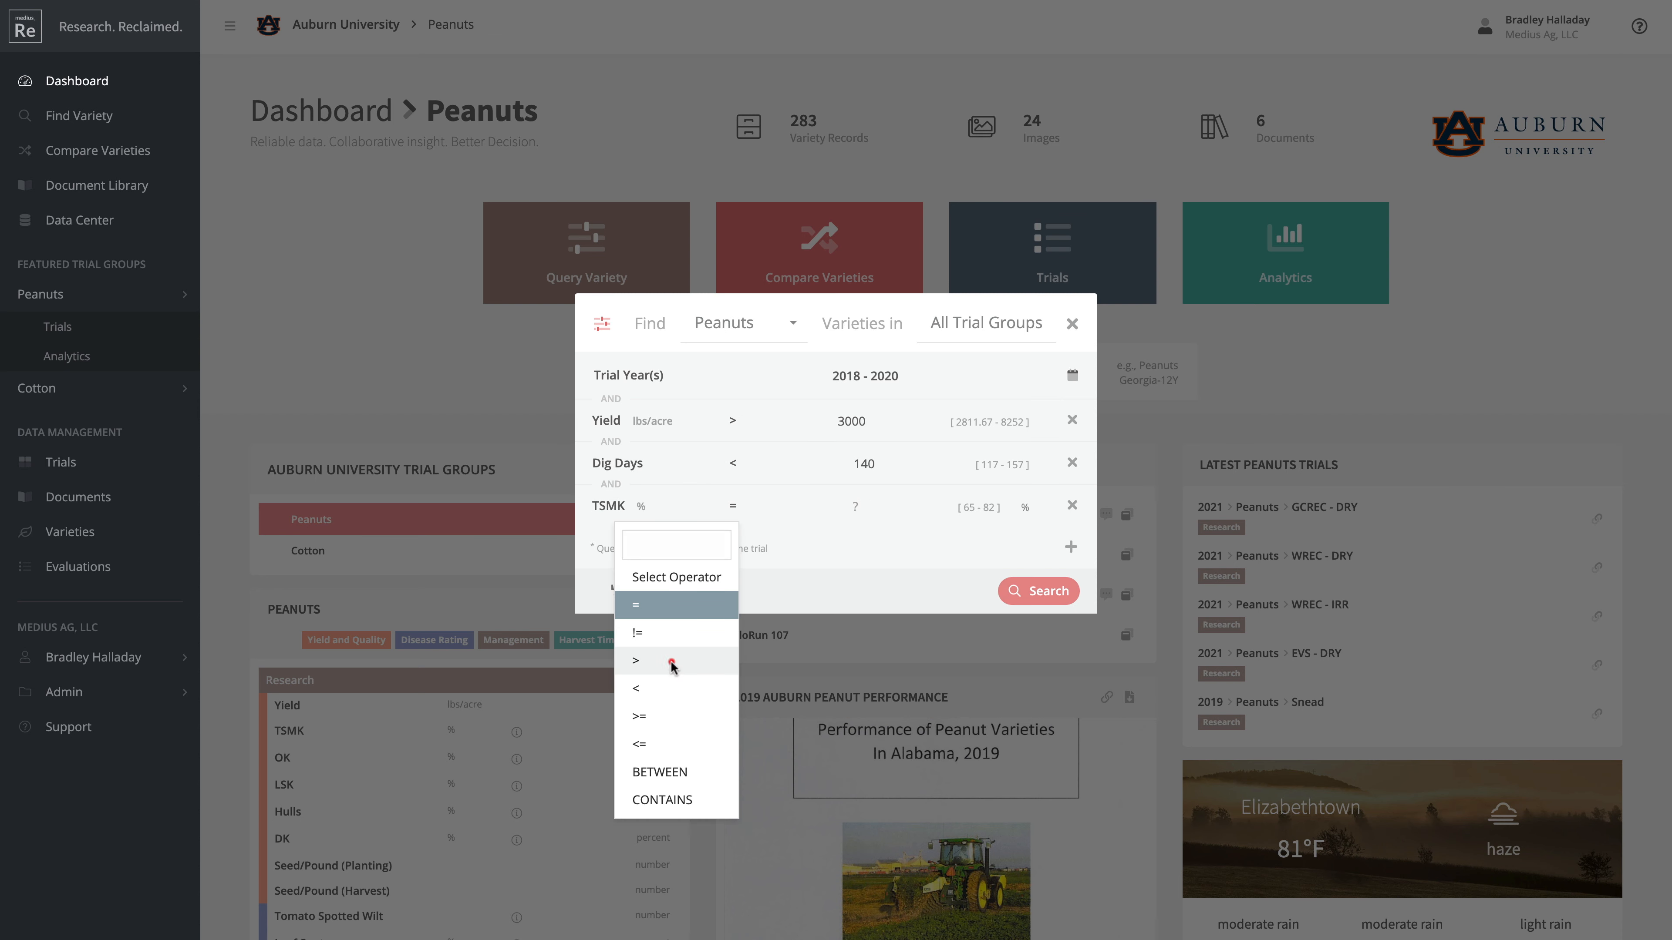
click(674, 661)
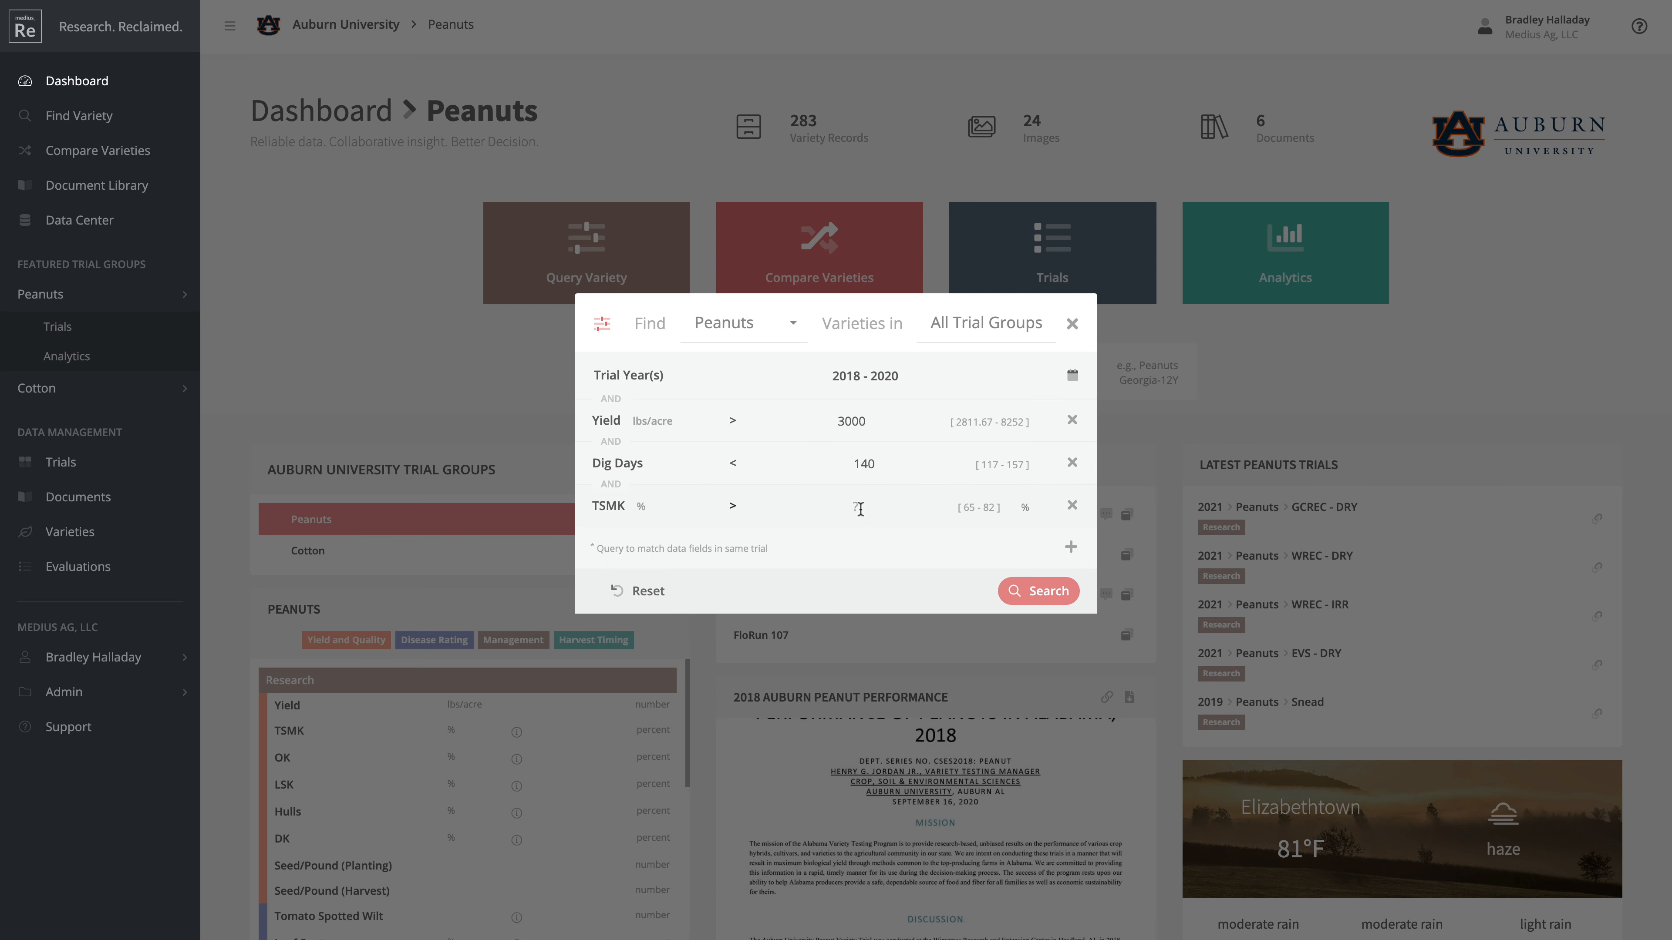
click(865, 508)
click(1039, 590)
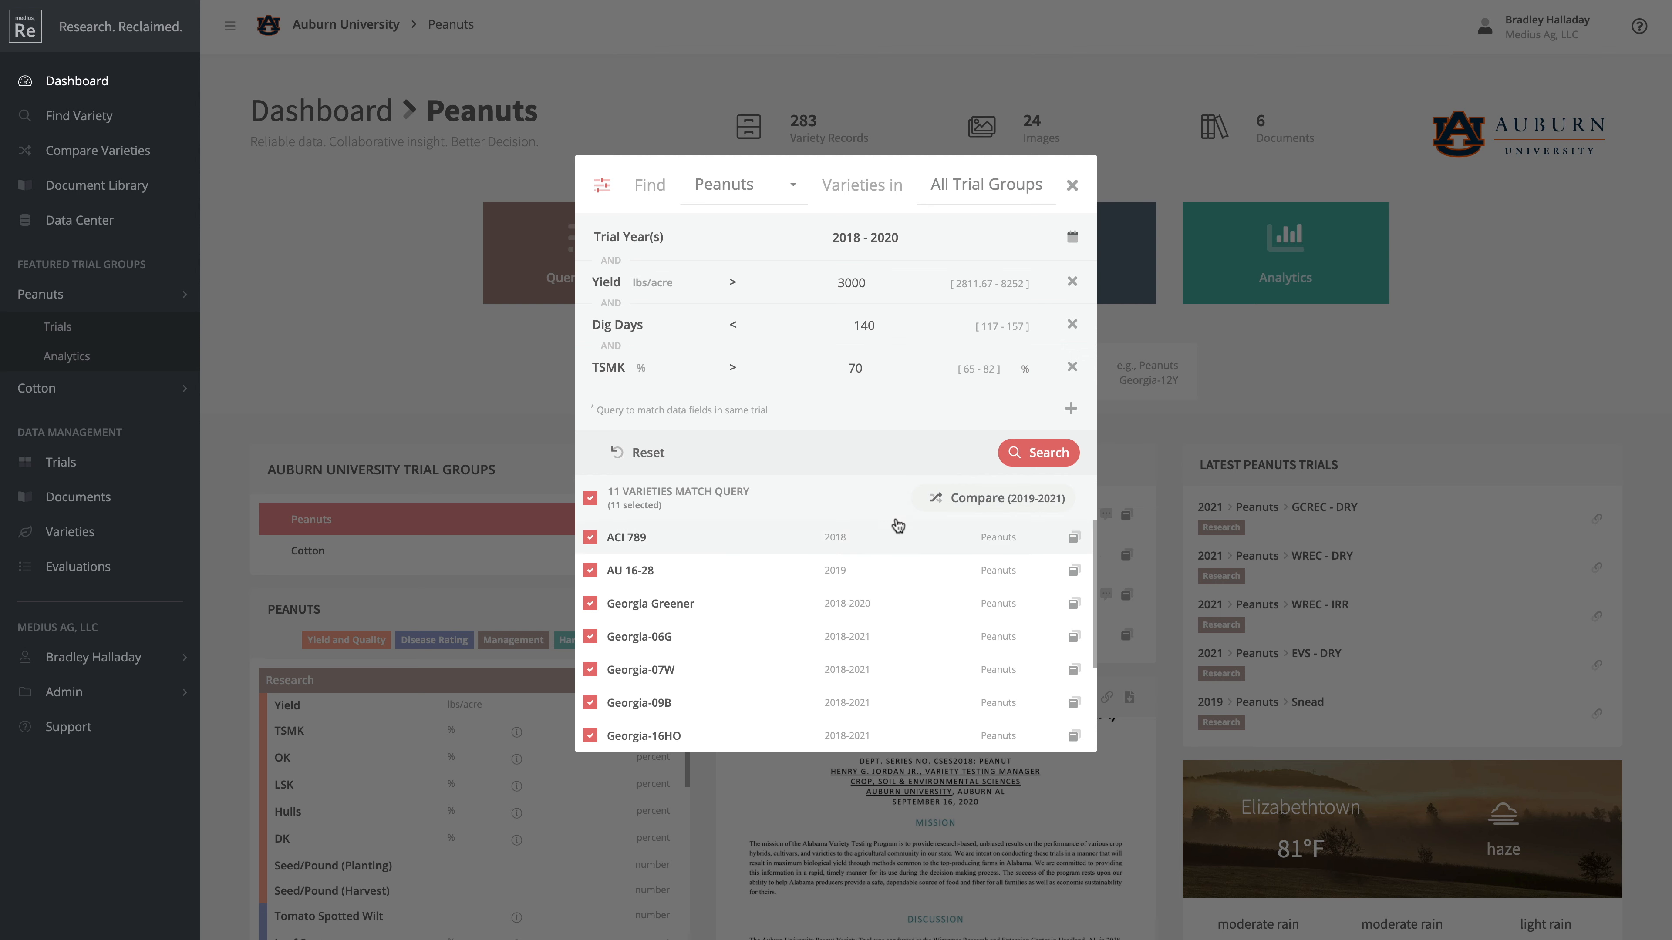
Exclude ACI 789 and AU 16-28 from the matching varieties and compare the remaining ones
scroll(904, 599, down, 1)
scroll(903, 599, down, 3)
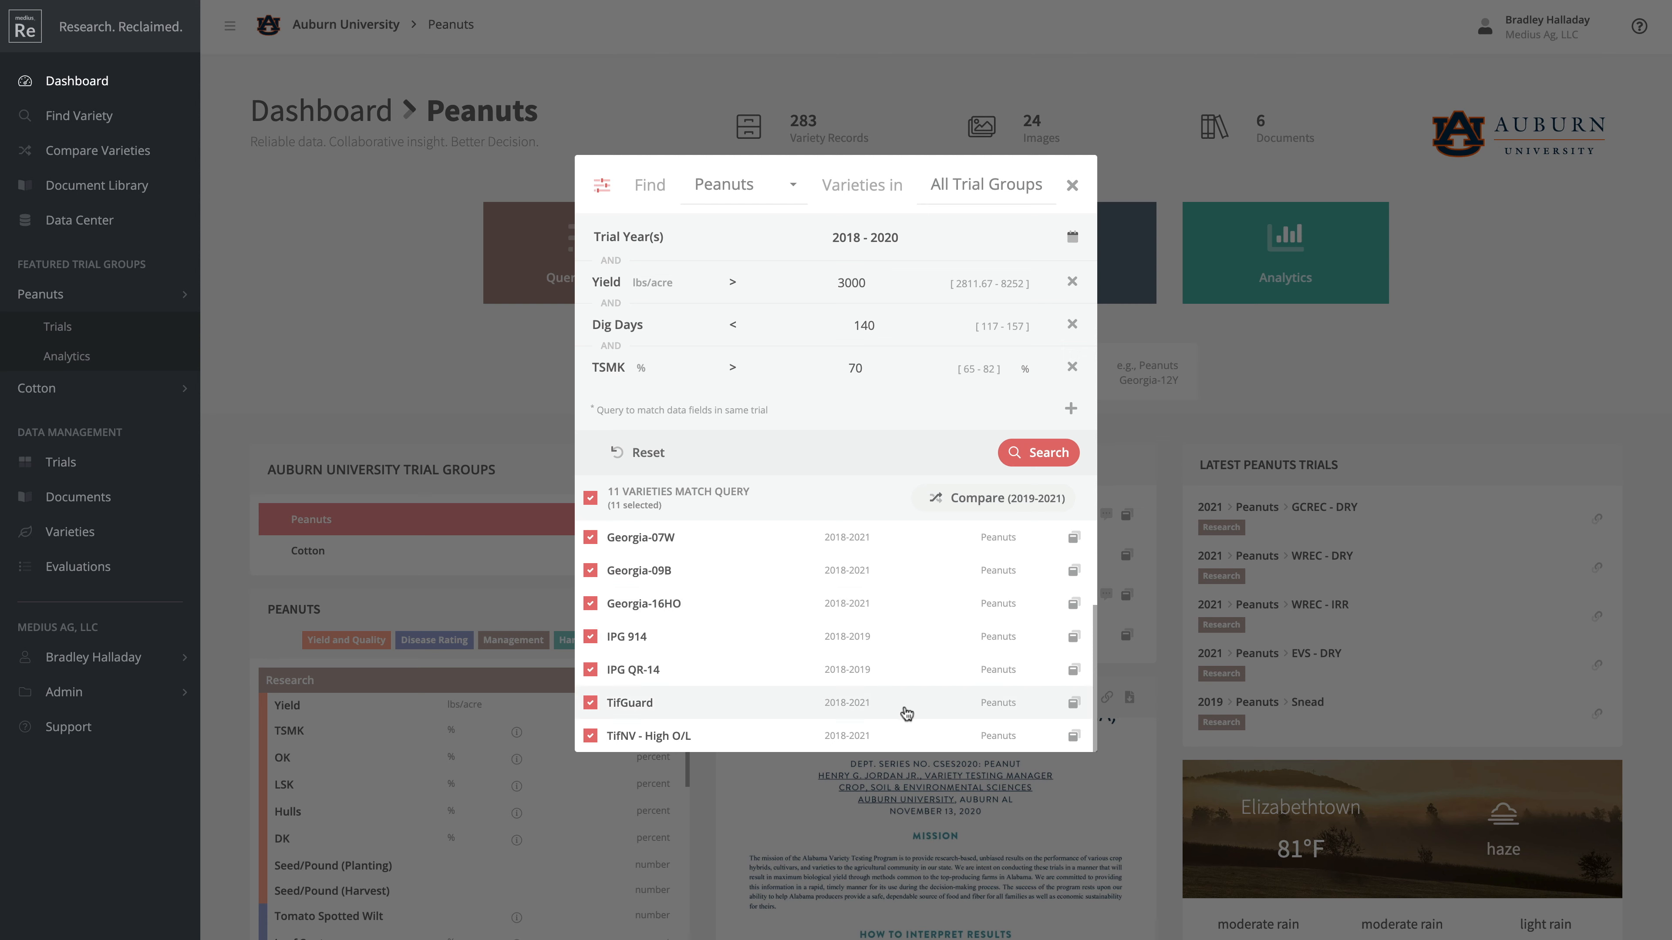
scroll(907, 718, up, 3)
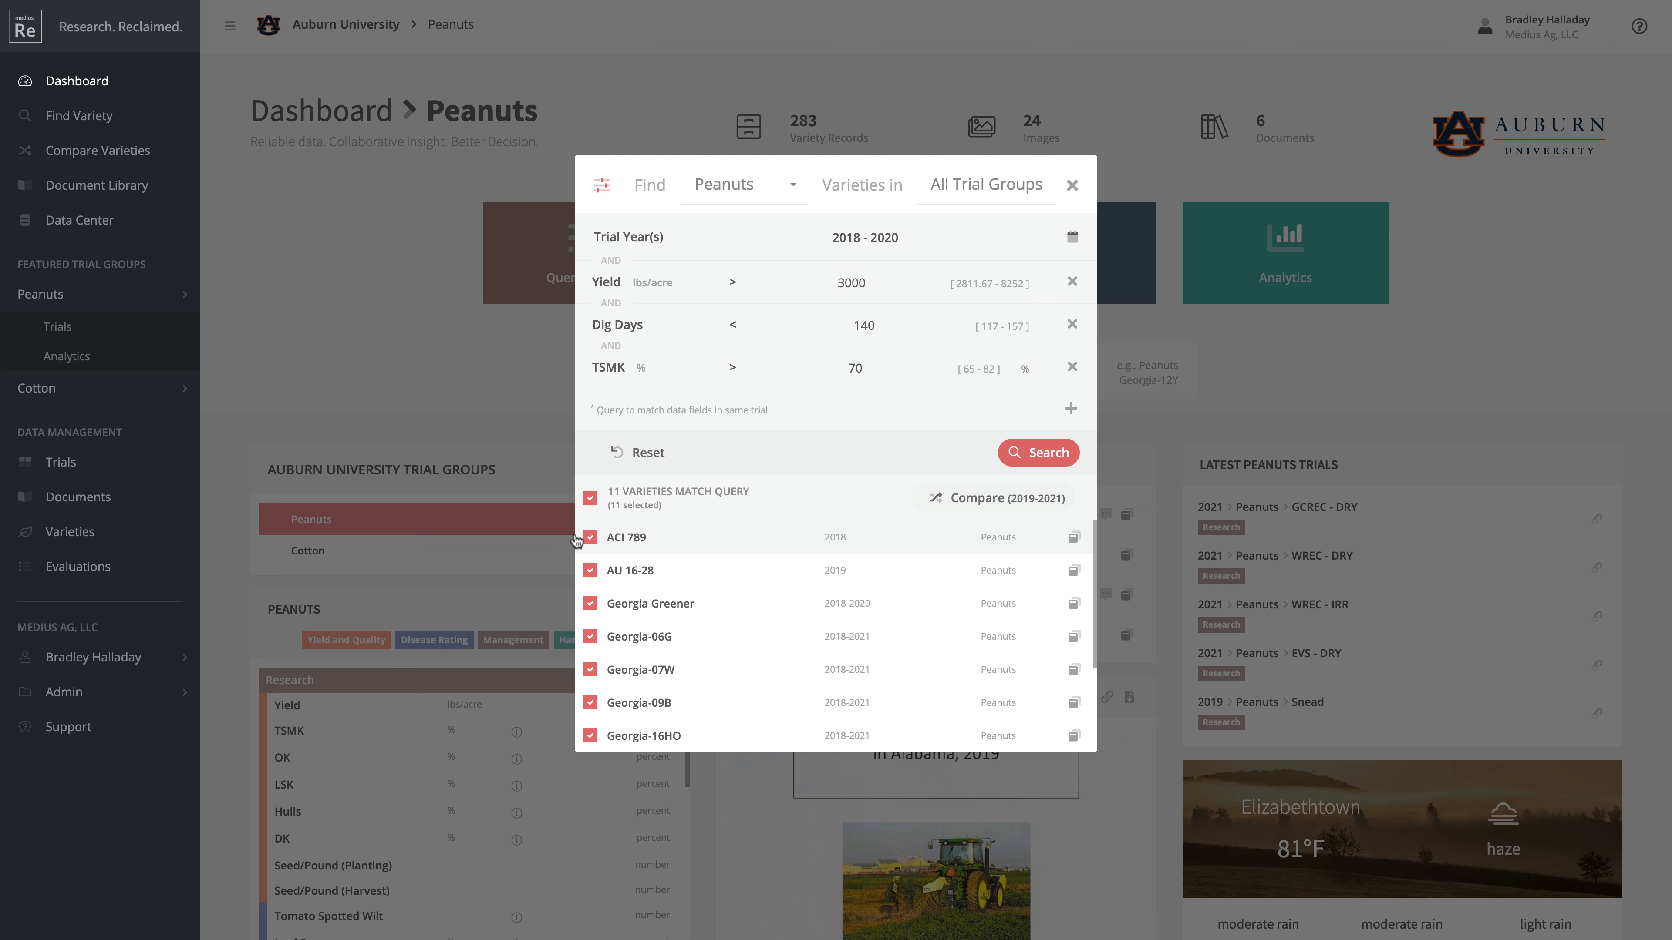
click(590, 537)
click(590, 571)
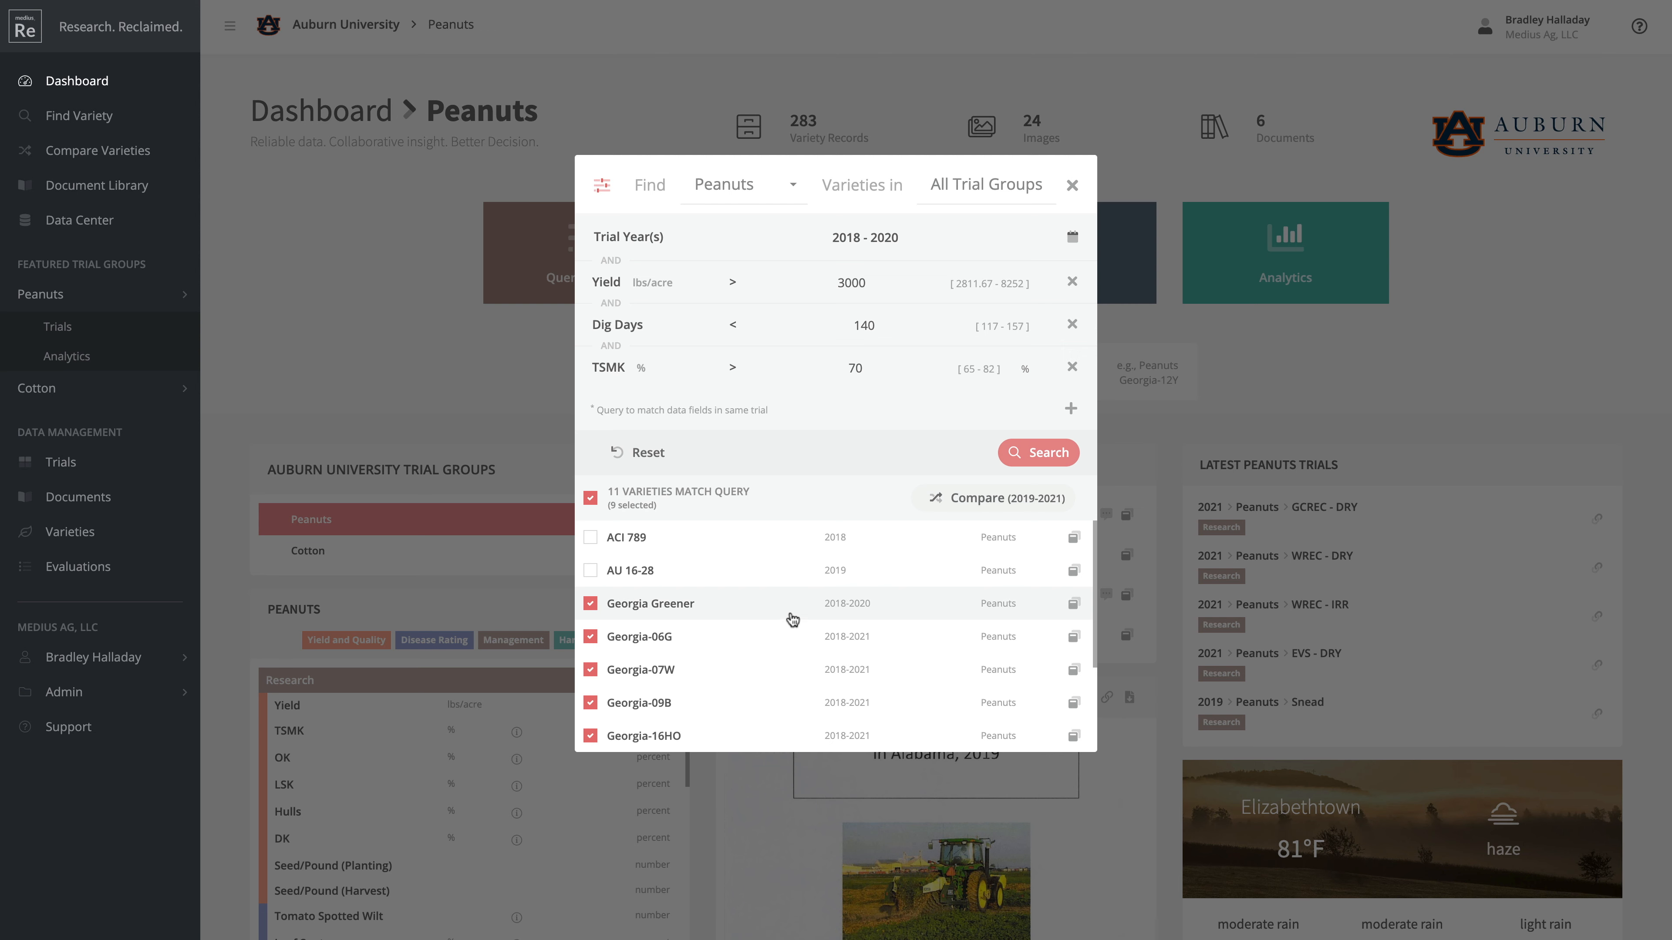
scroll(792, 619, down, 3)
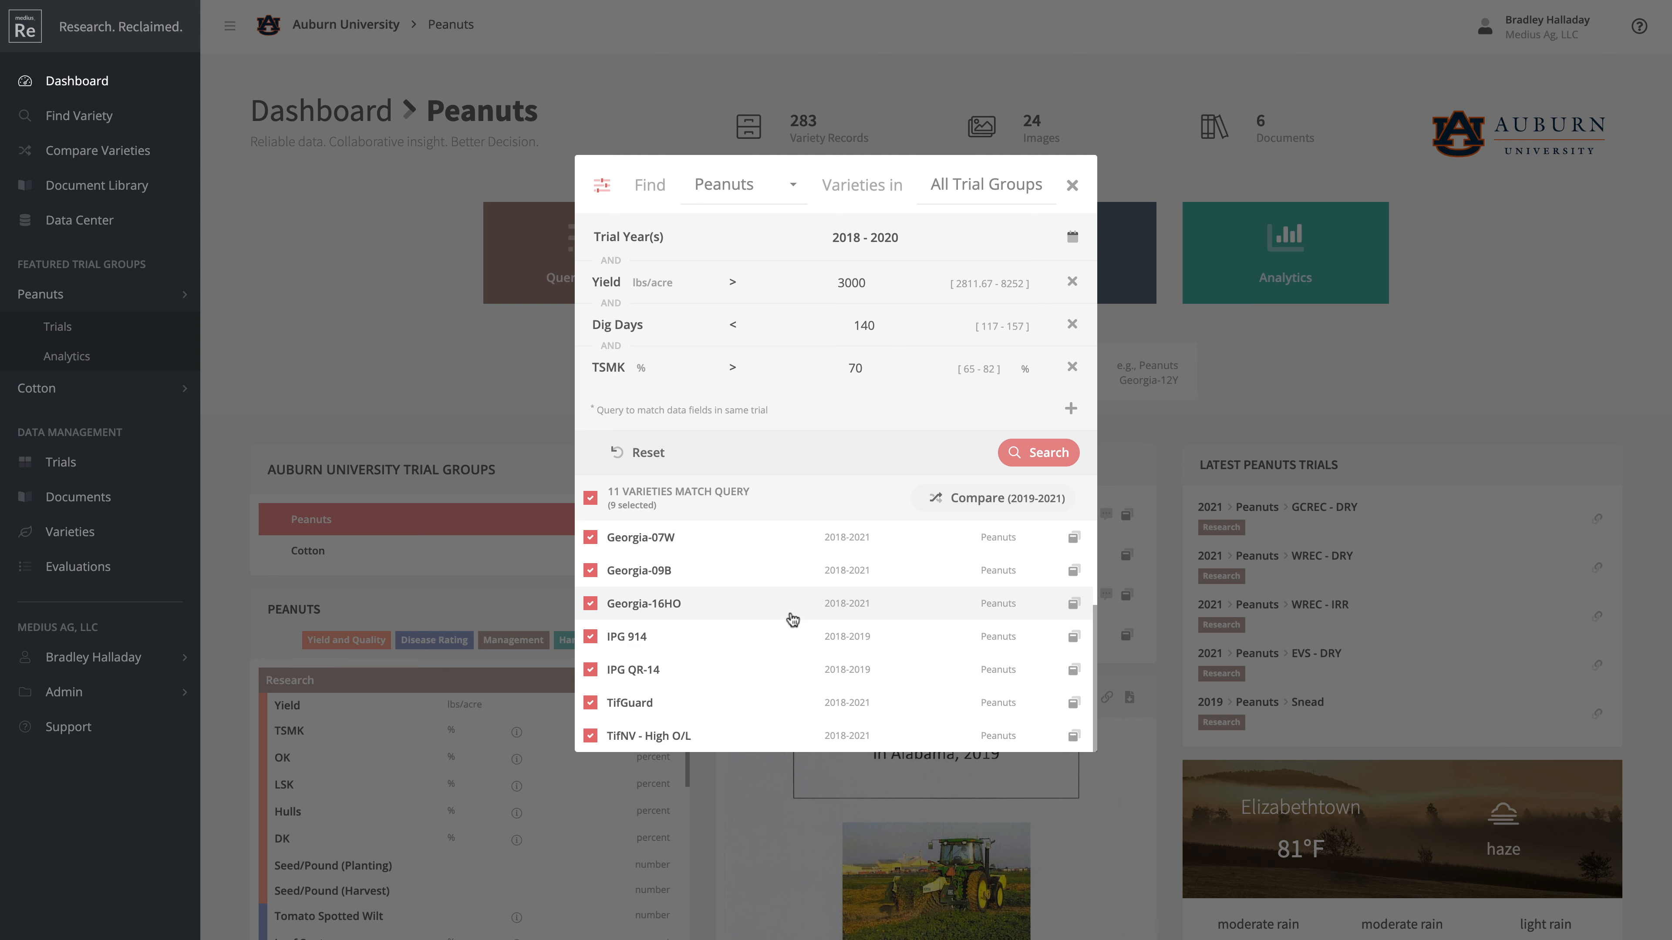
scroll(791, 730, up, 3)
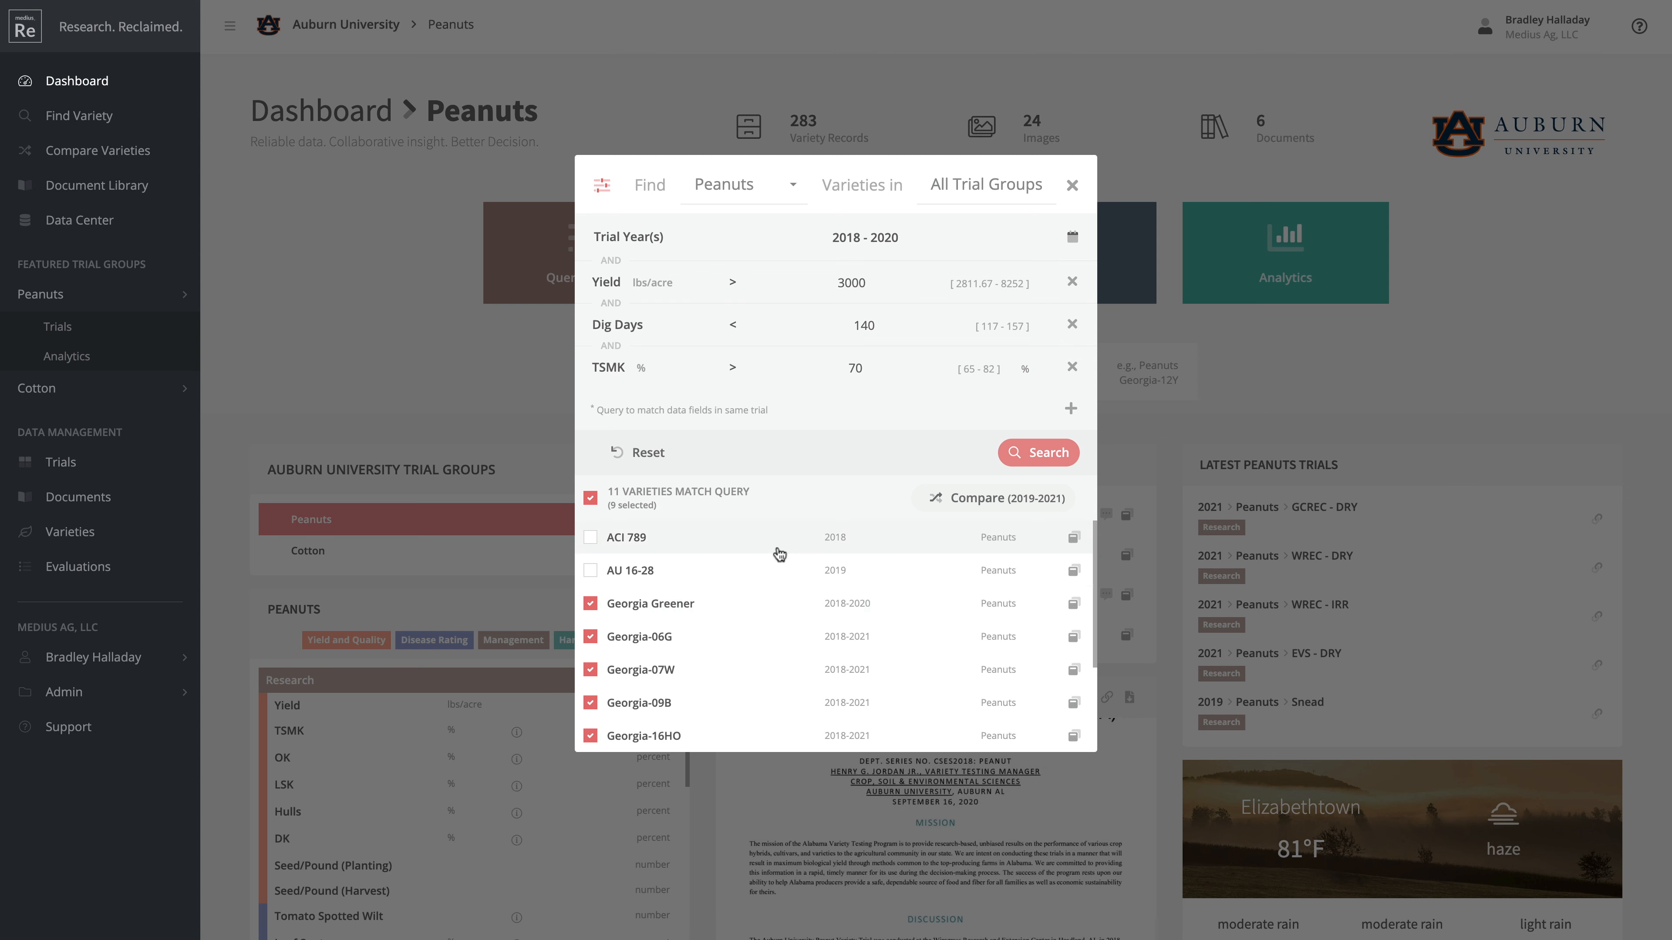
click(1008, 506)
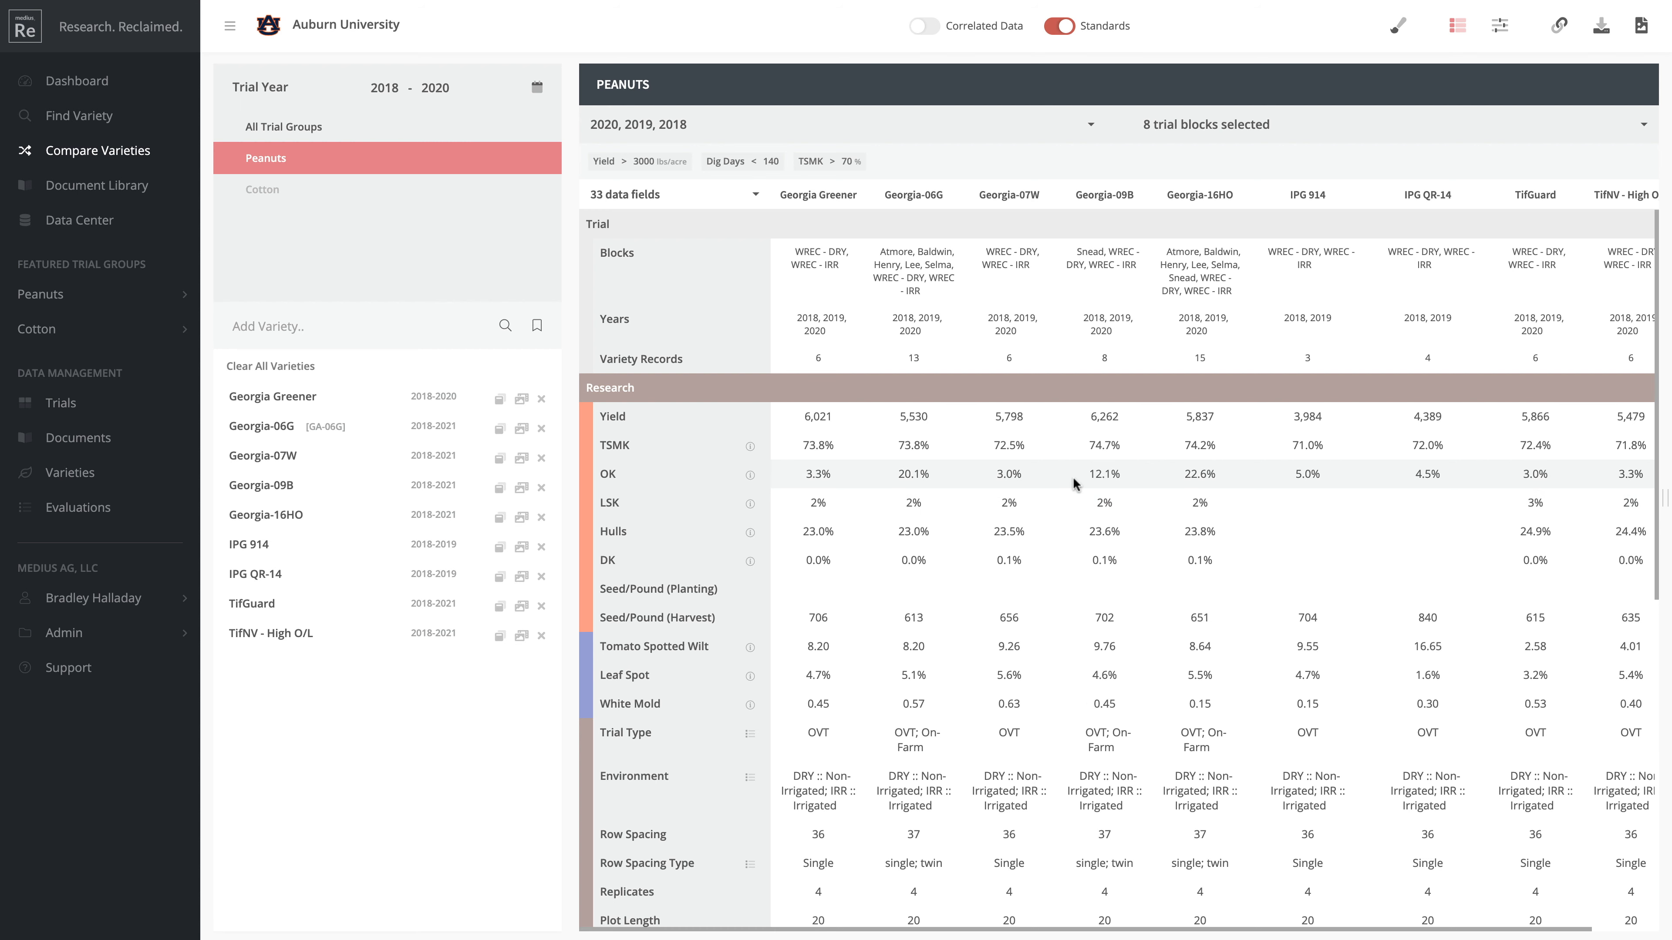
Examine the comparison table across all varieties and show Georgia Greener's yield breakdown by year and trial block
scroll(986, 517, right, 2)
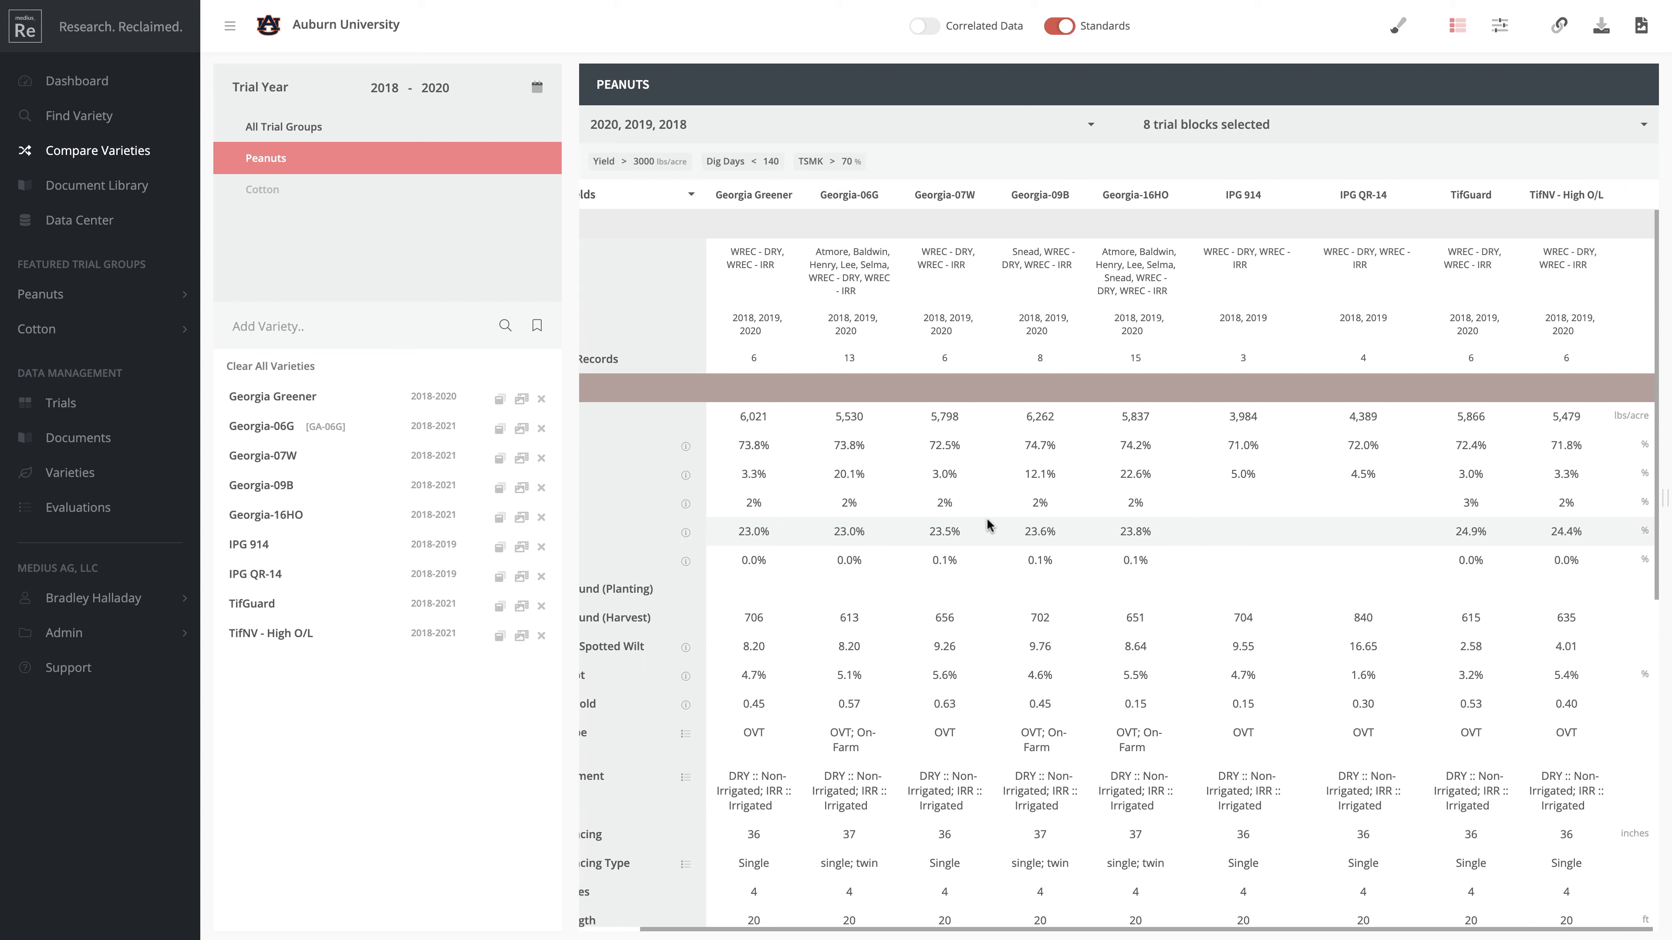
scroll(1009, 534, left, 2)
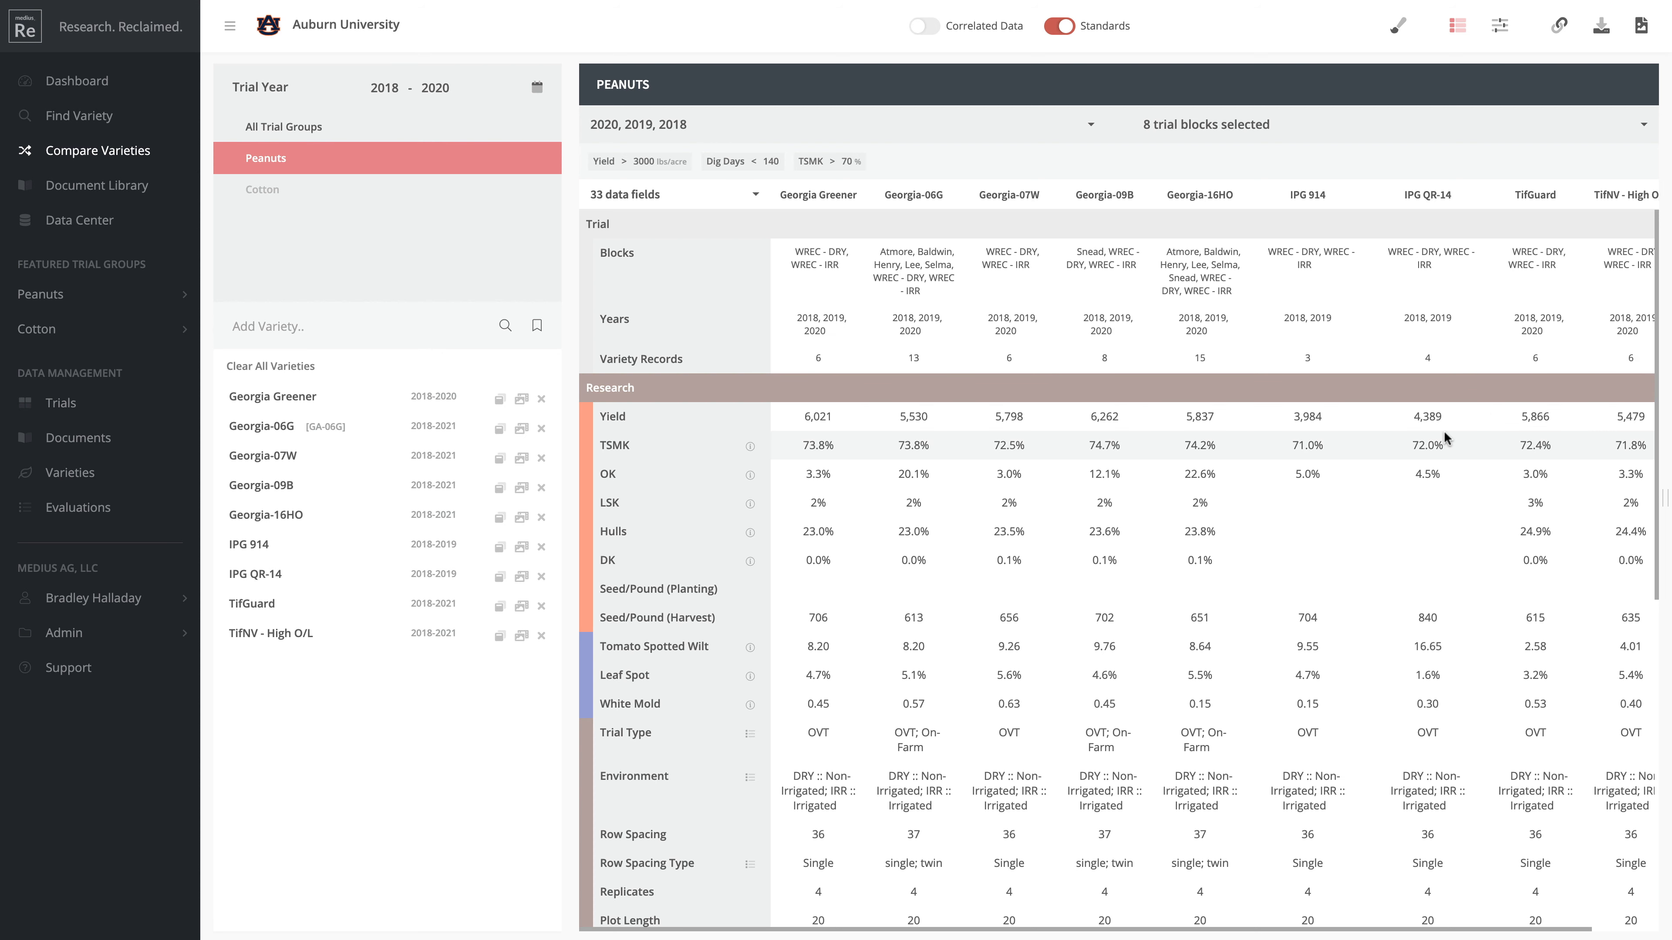
scroll(1444, 431, right, 2)
scroll(1443, 430, left, 2)
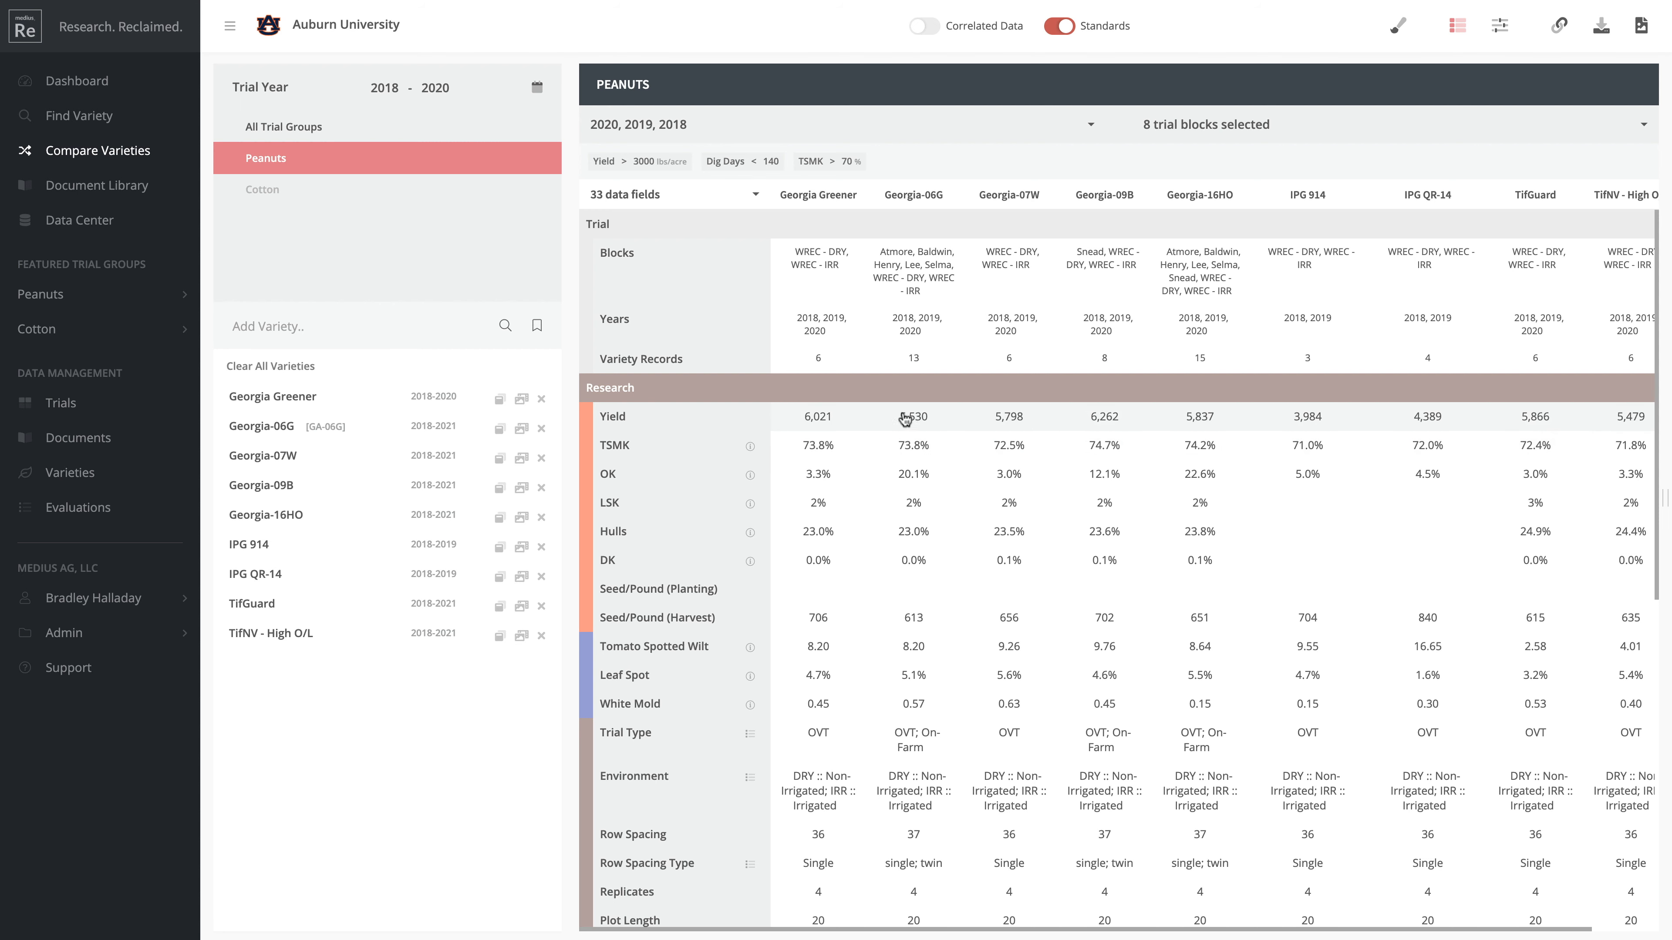
click(819, 418)
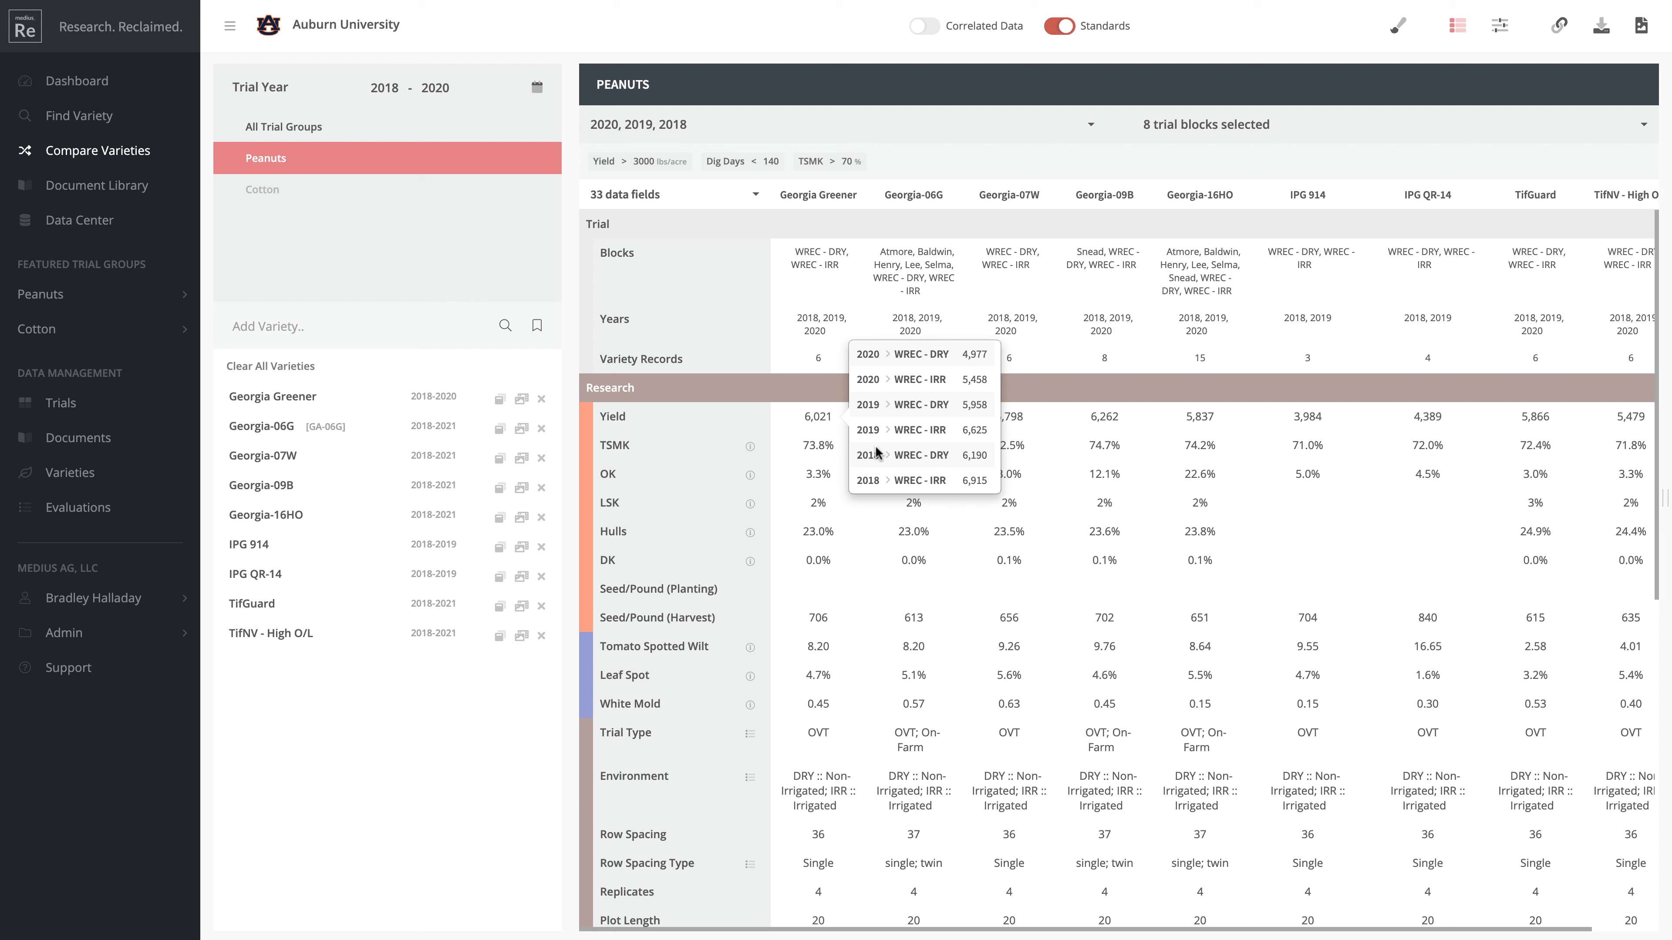
Dismiss Georgia Greener's yield breakdown, examine the yields of all varieties by year and trial block, and collapse the Yield row
click(820, 418)
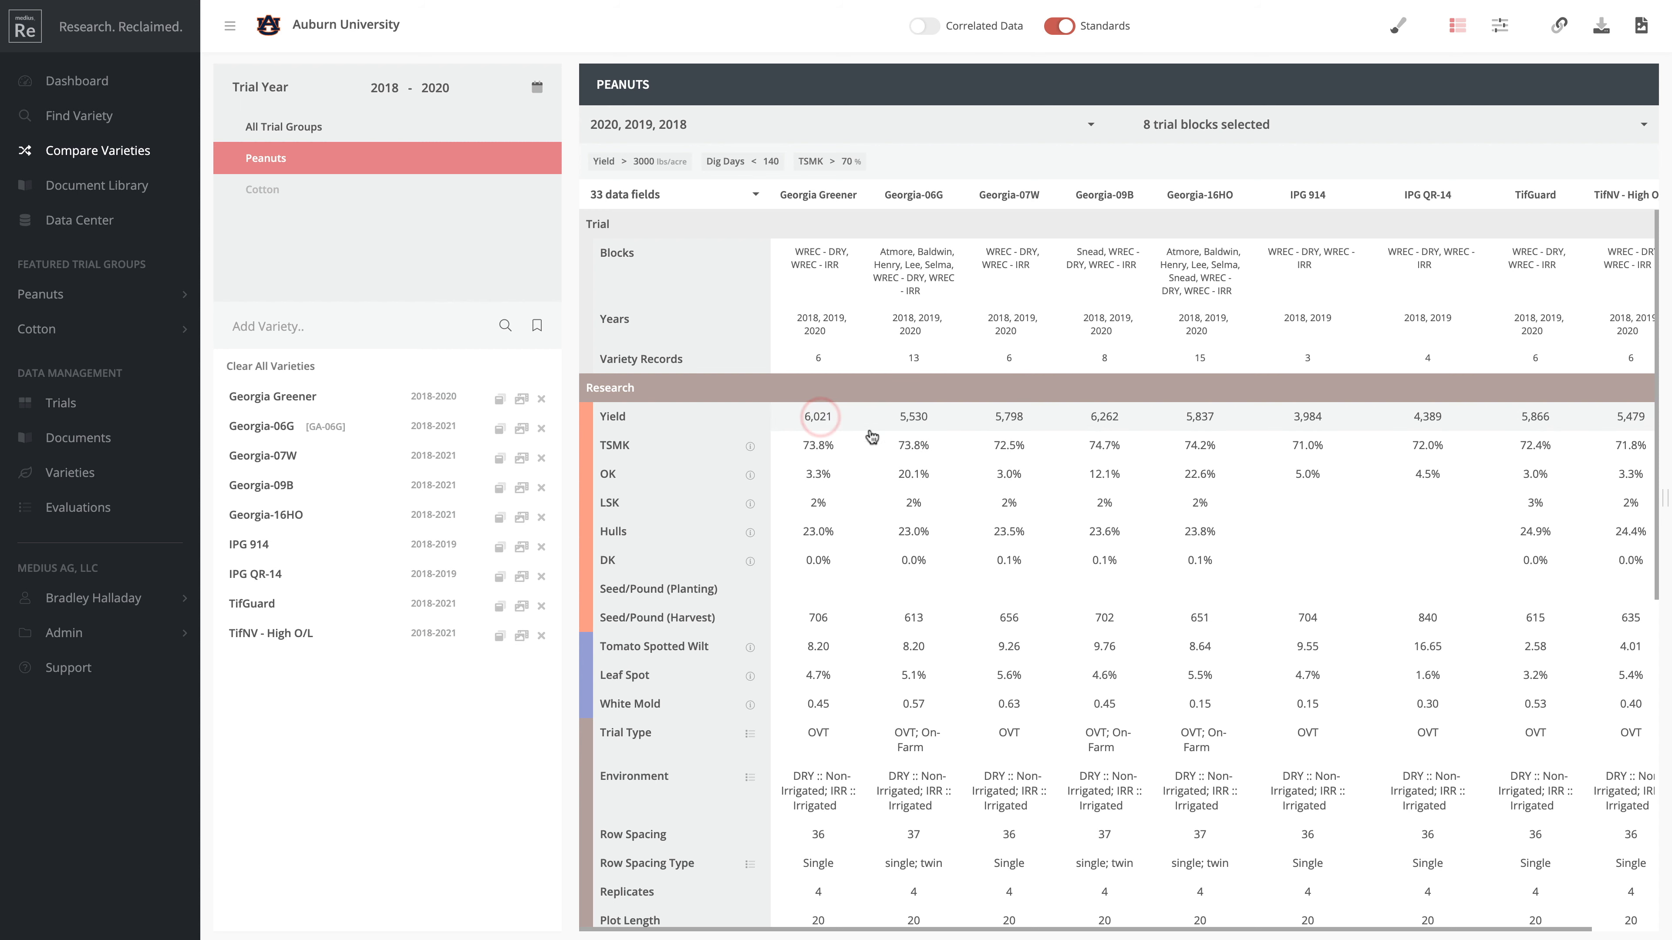
click(619, 422)
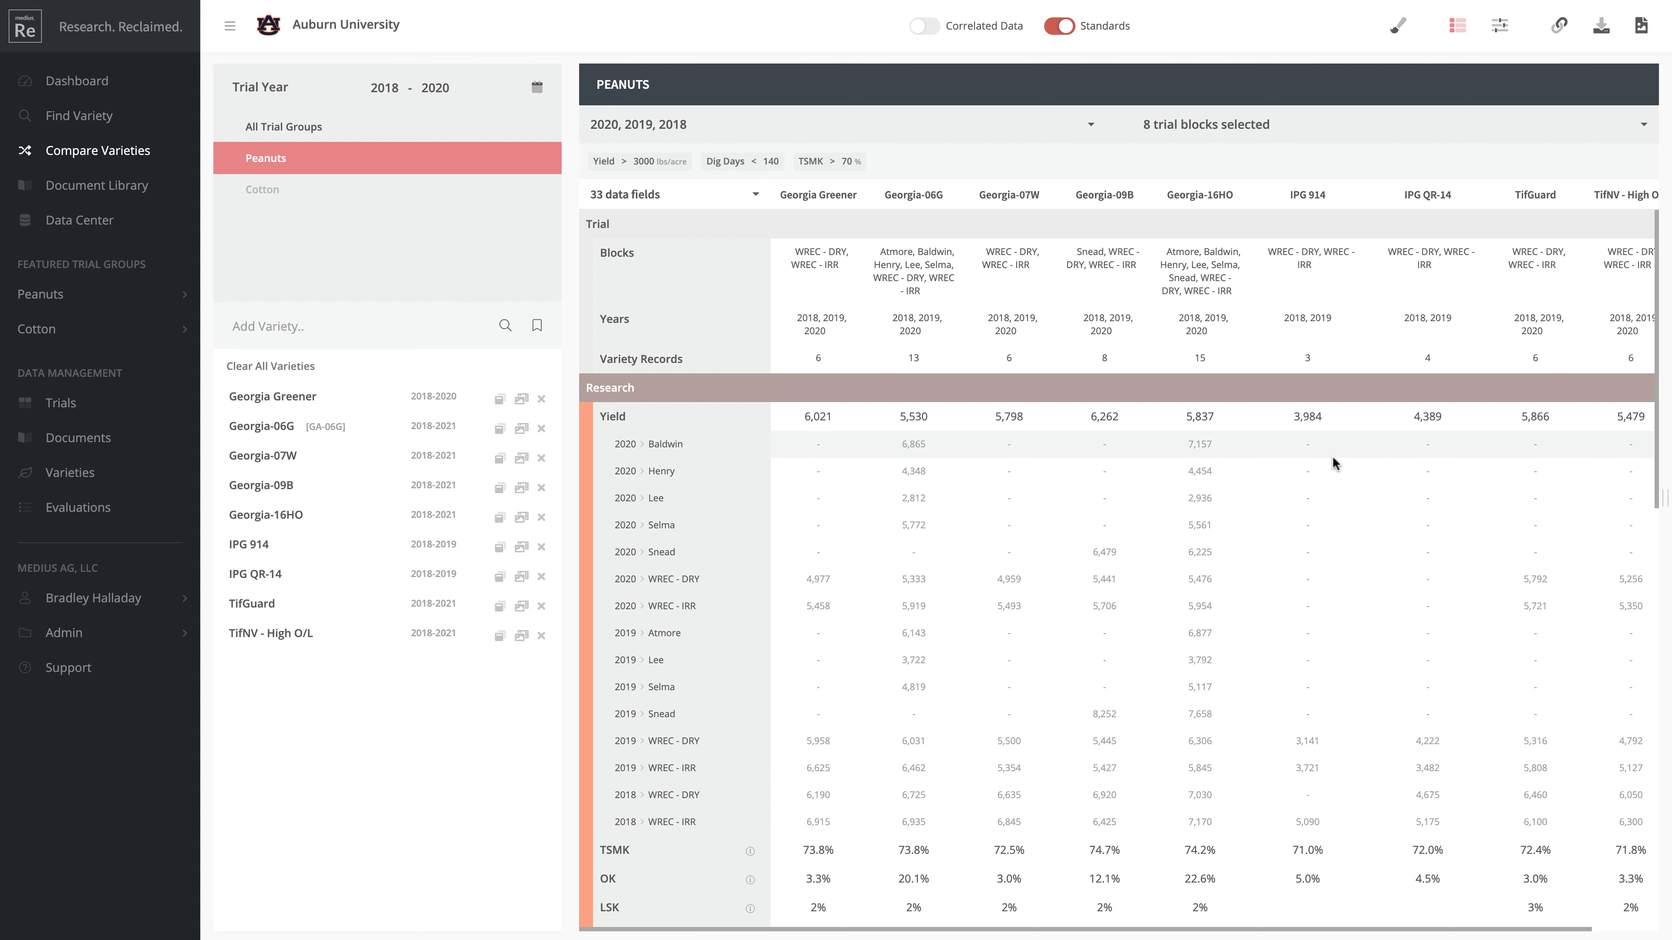
click(689, 413)
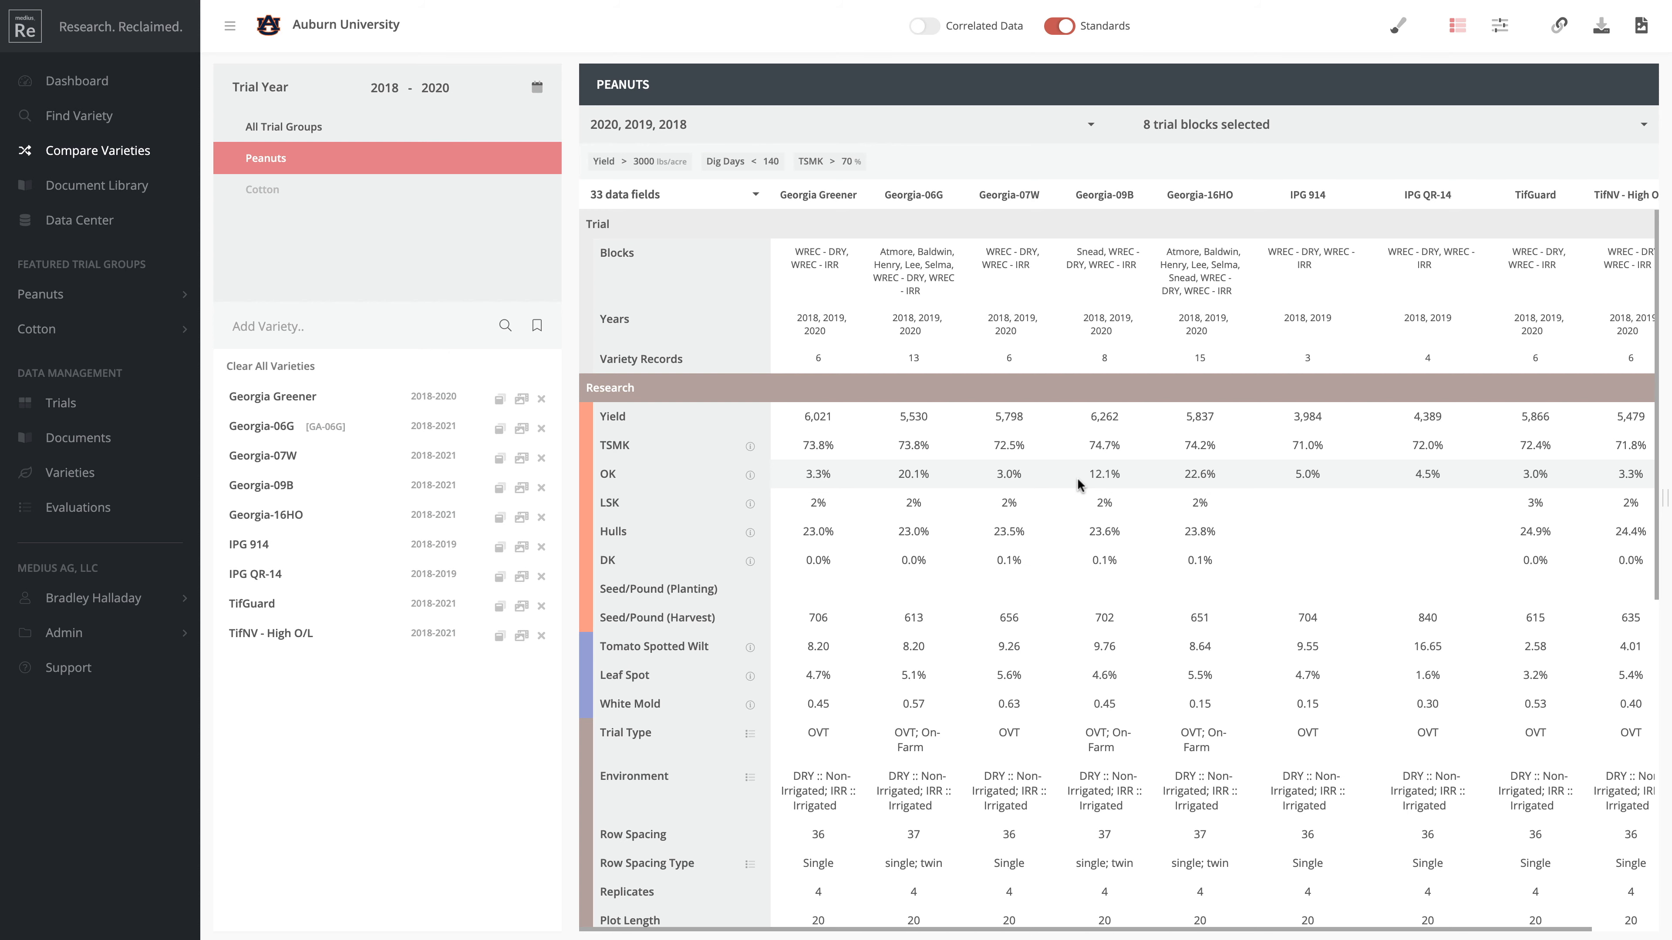
Restrict the comparison to correlated data, review it across all varieties, and switch the restriction off again
click(939, 36)
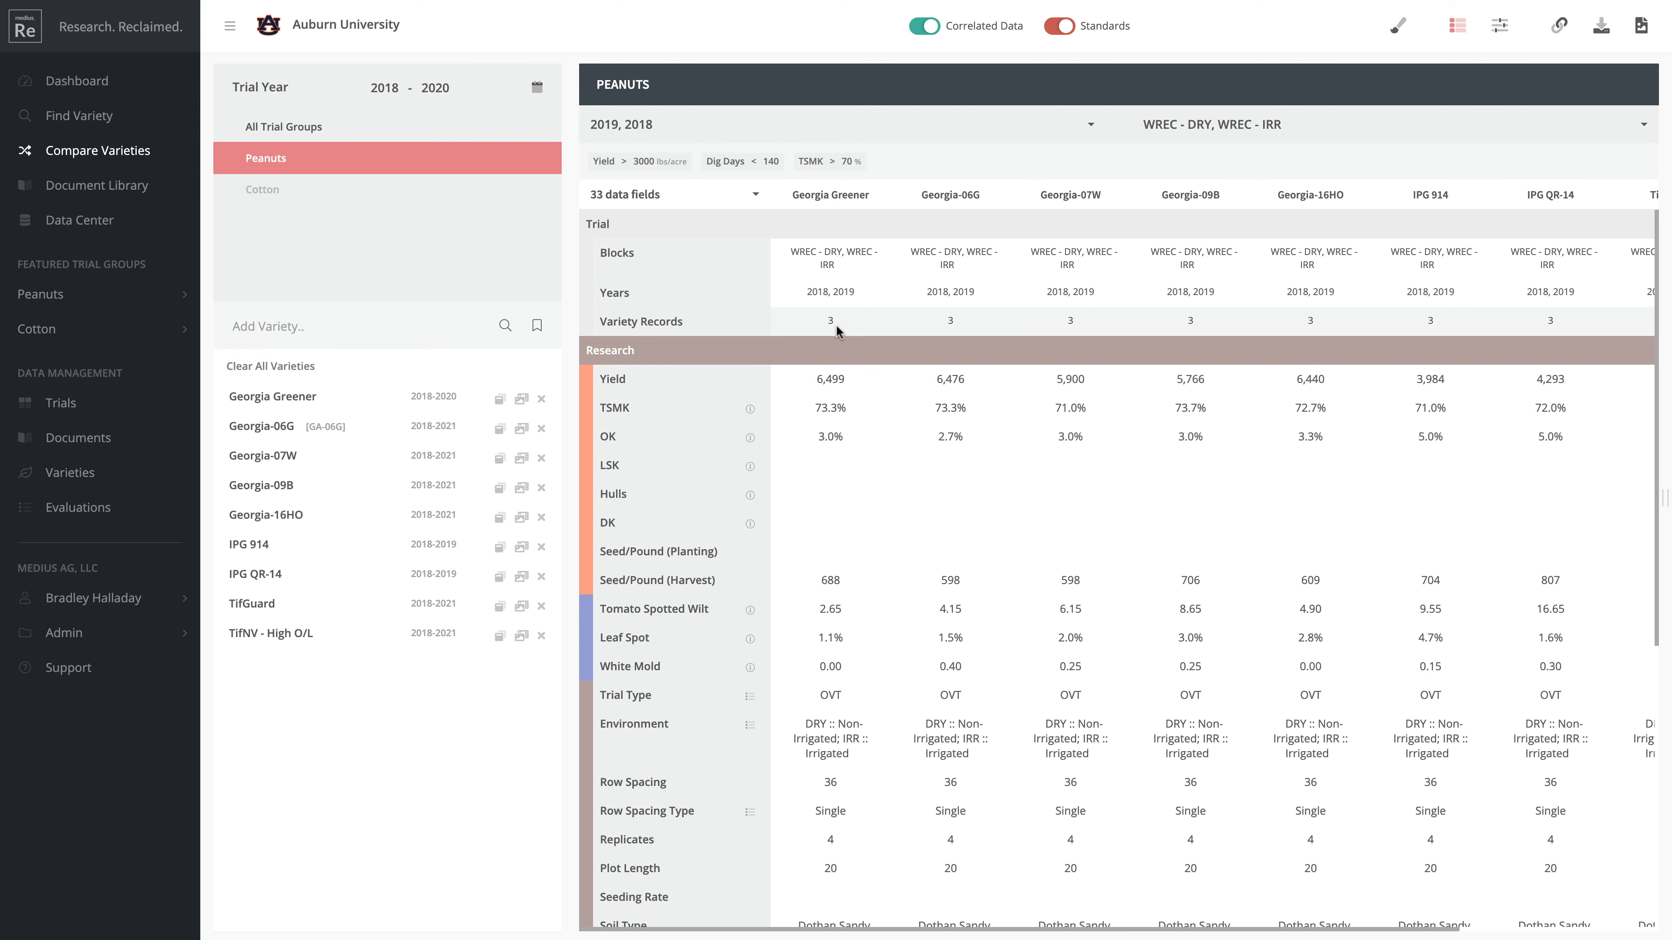
scroll(1075, 459, right, 5)
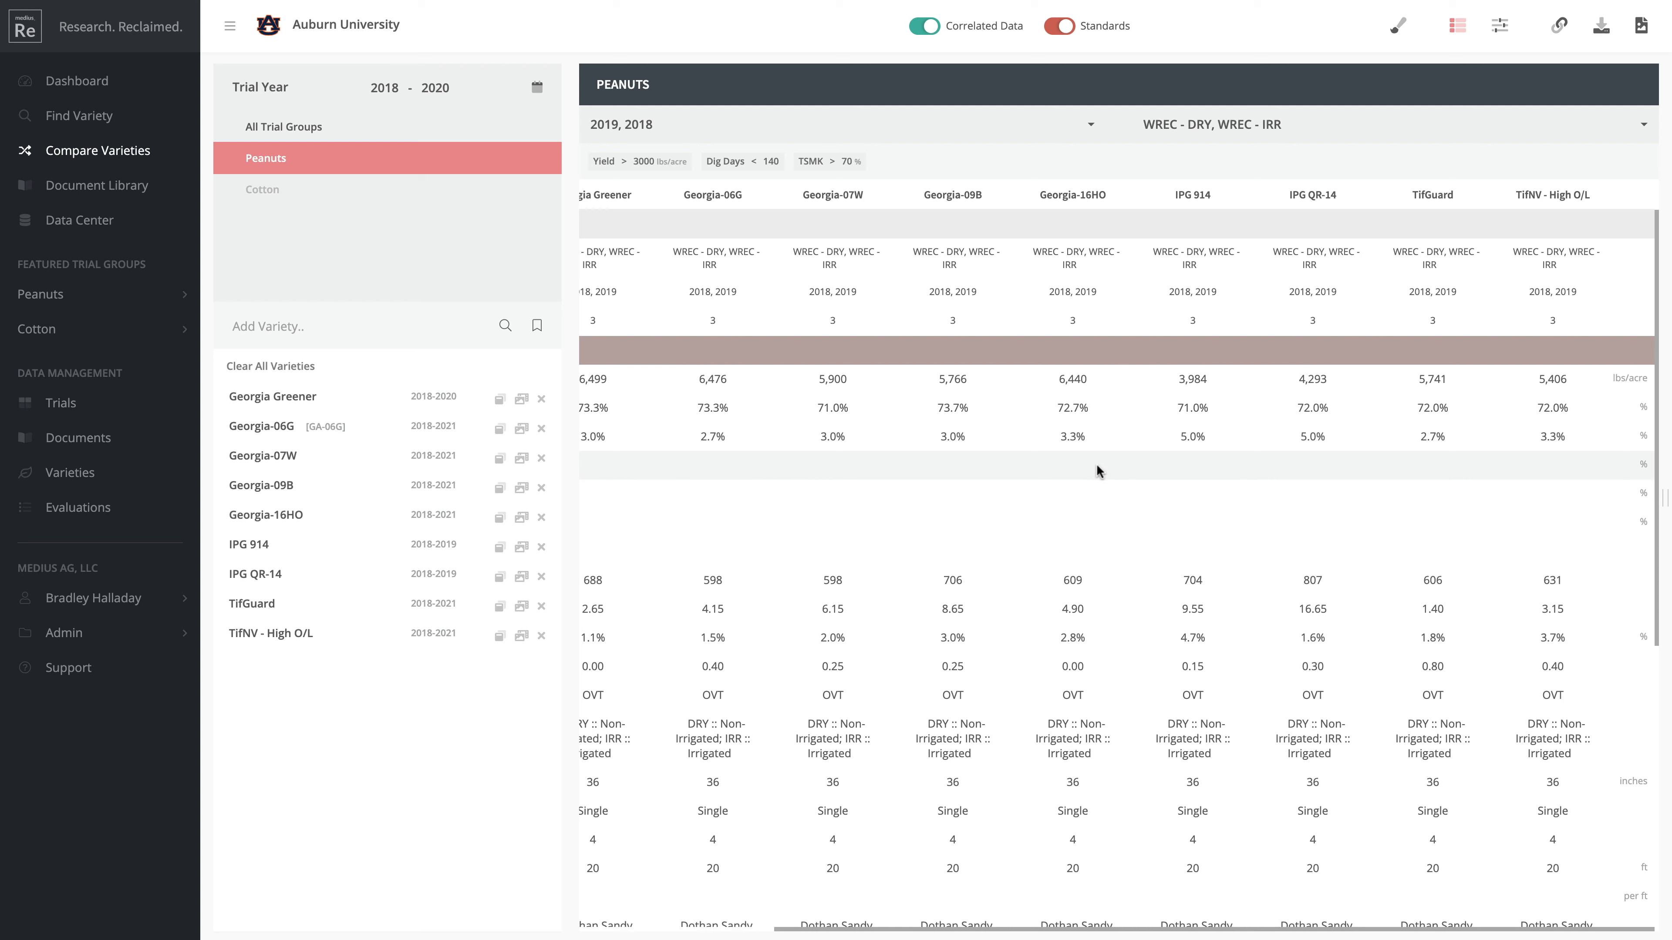
scroll(1133, 466, left, 5)
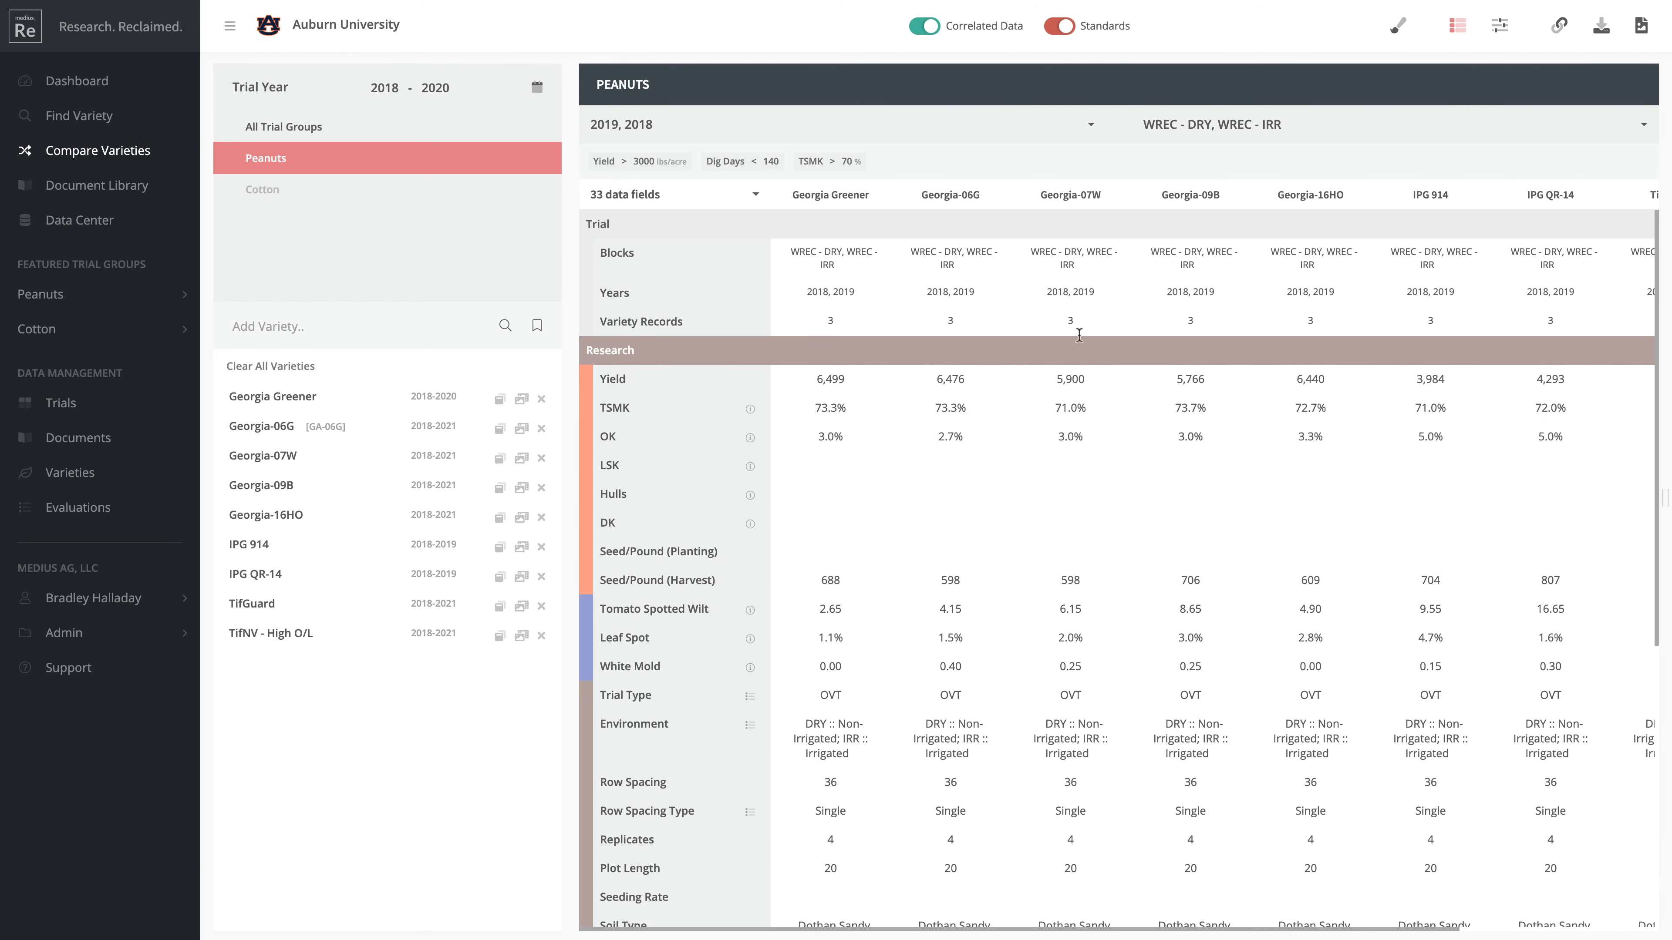
click(925, 26)
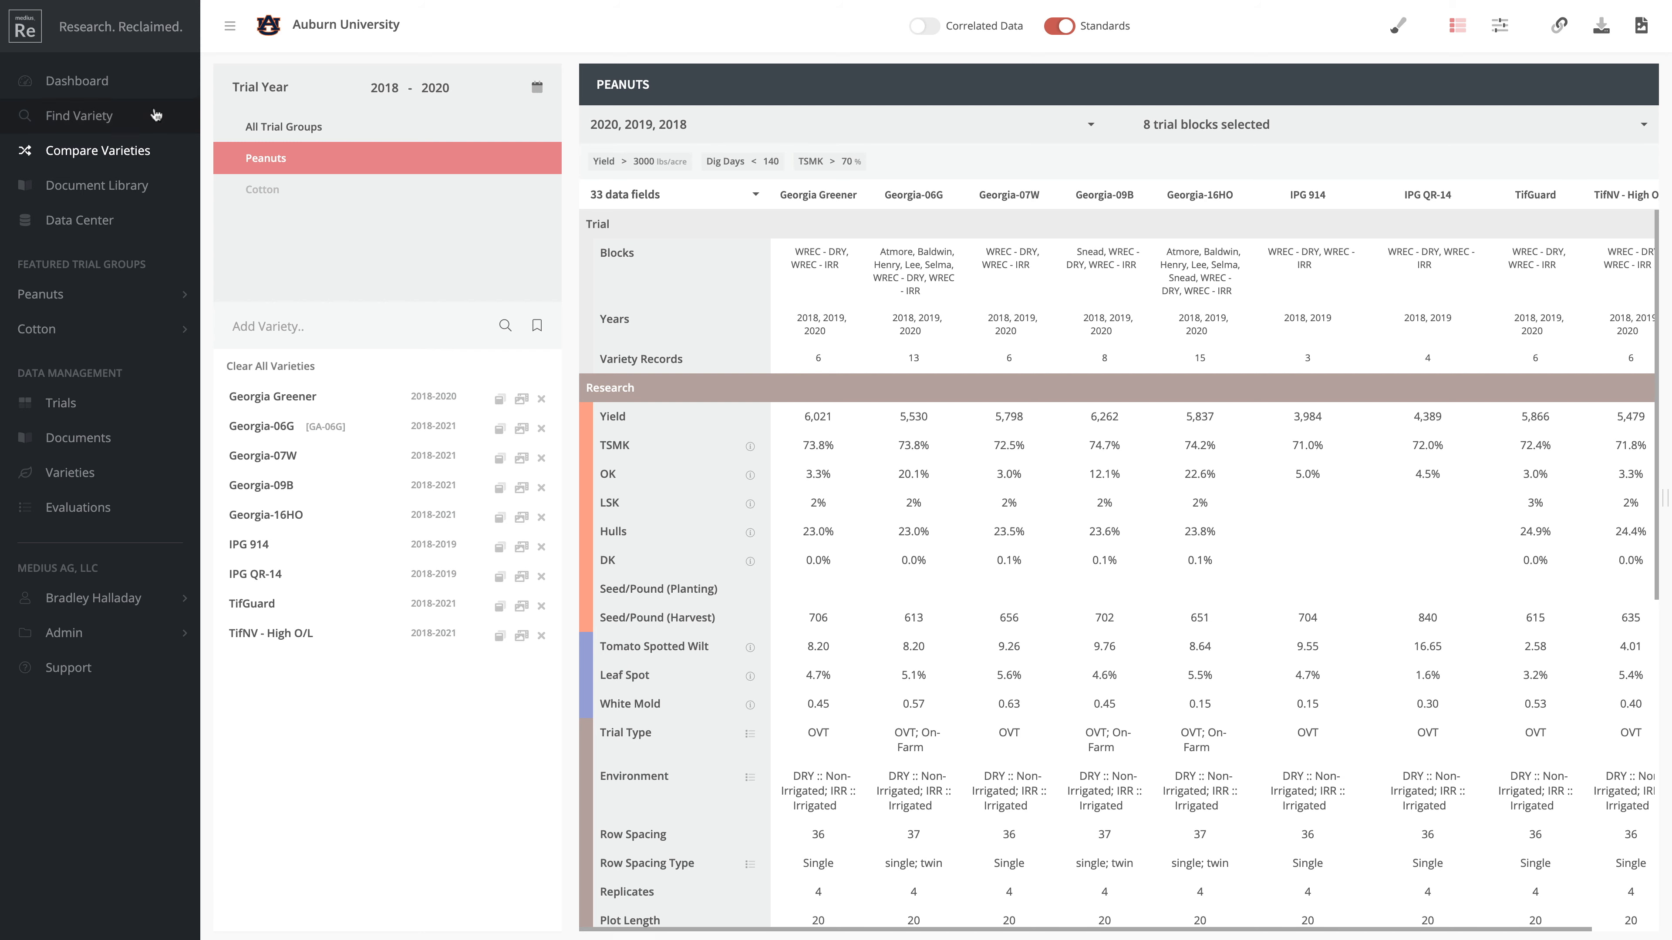
Return to the dashboard, switch its product from Peanuts to Cotton, and look over the Cotton overview
click(97, 84)
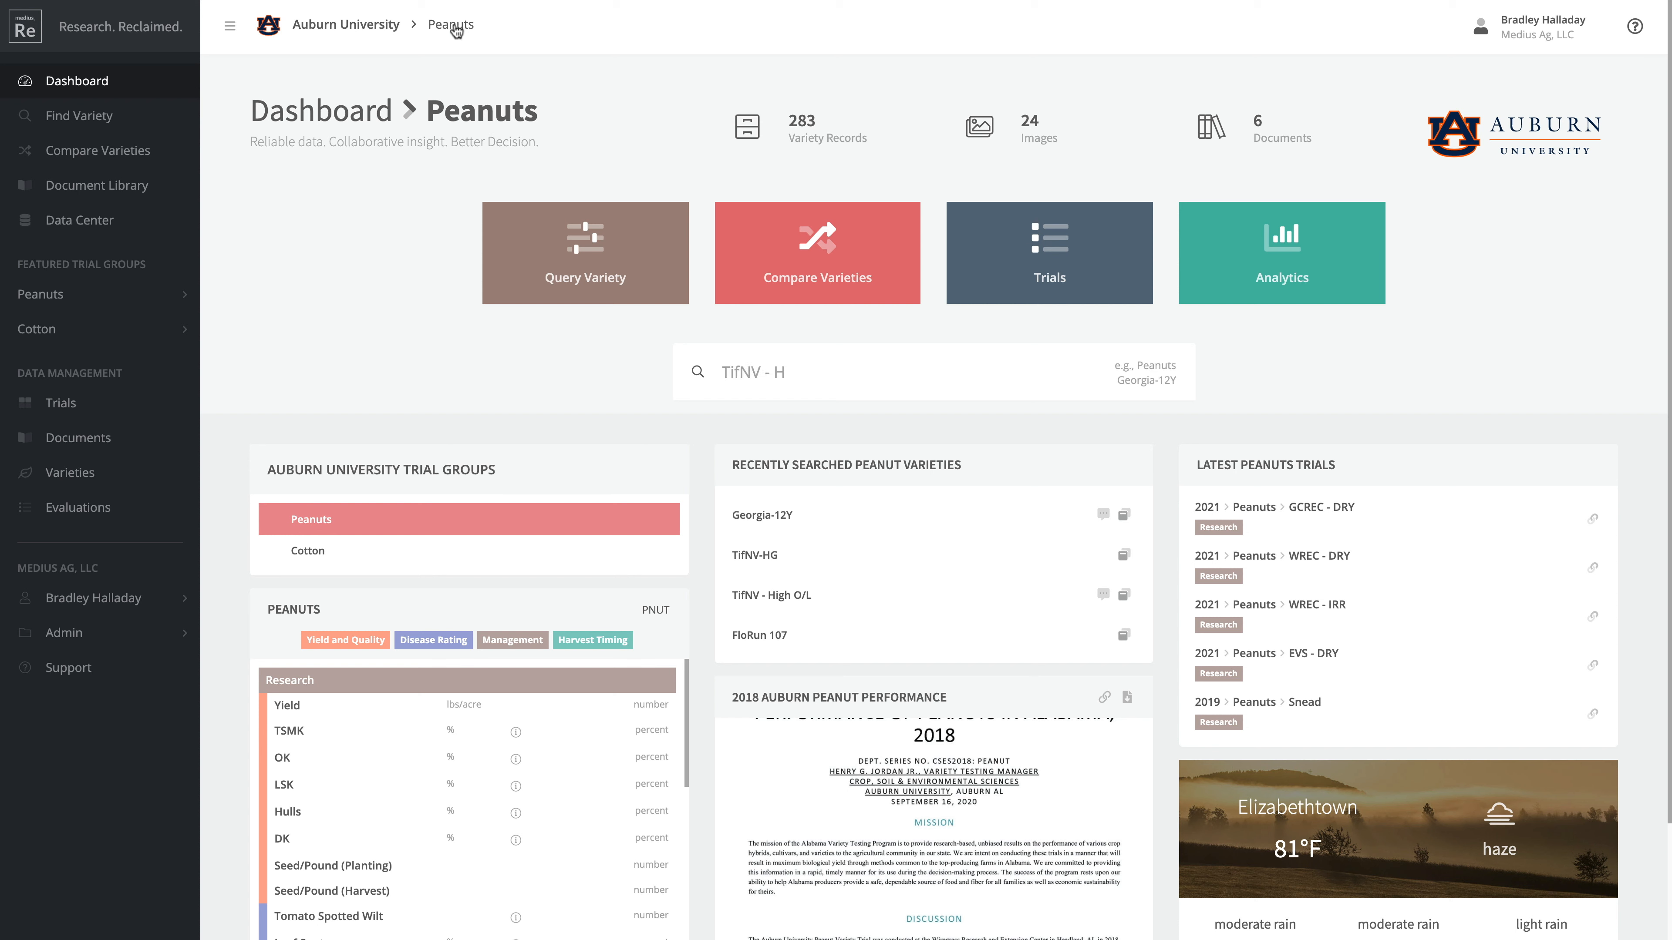
click(66, 333)
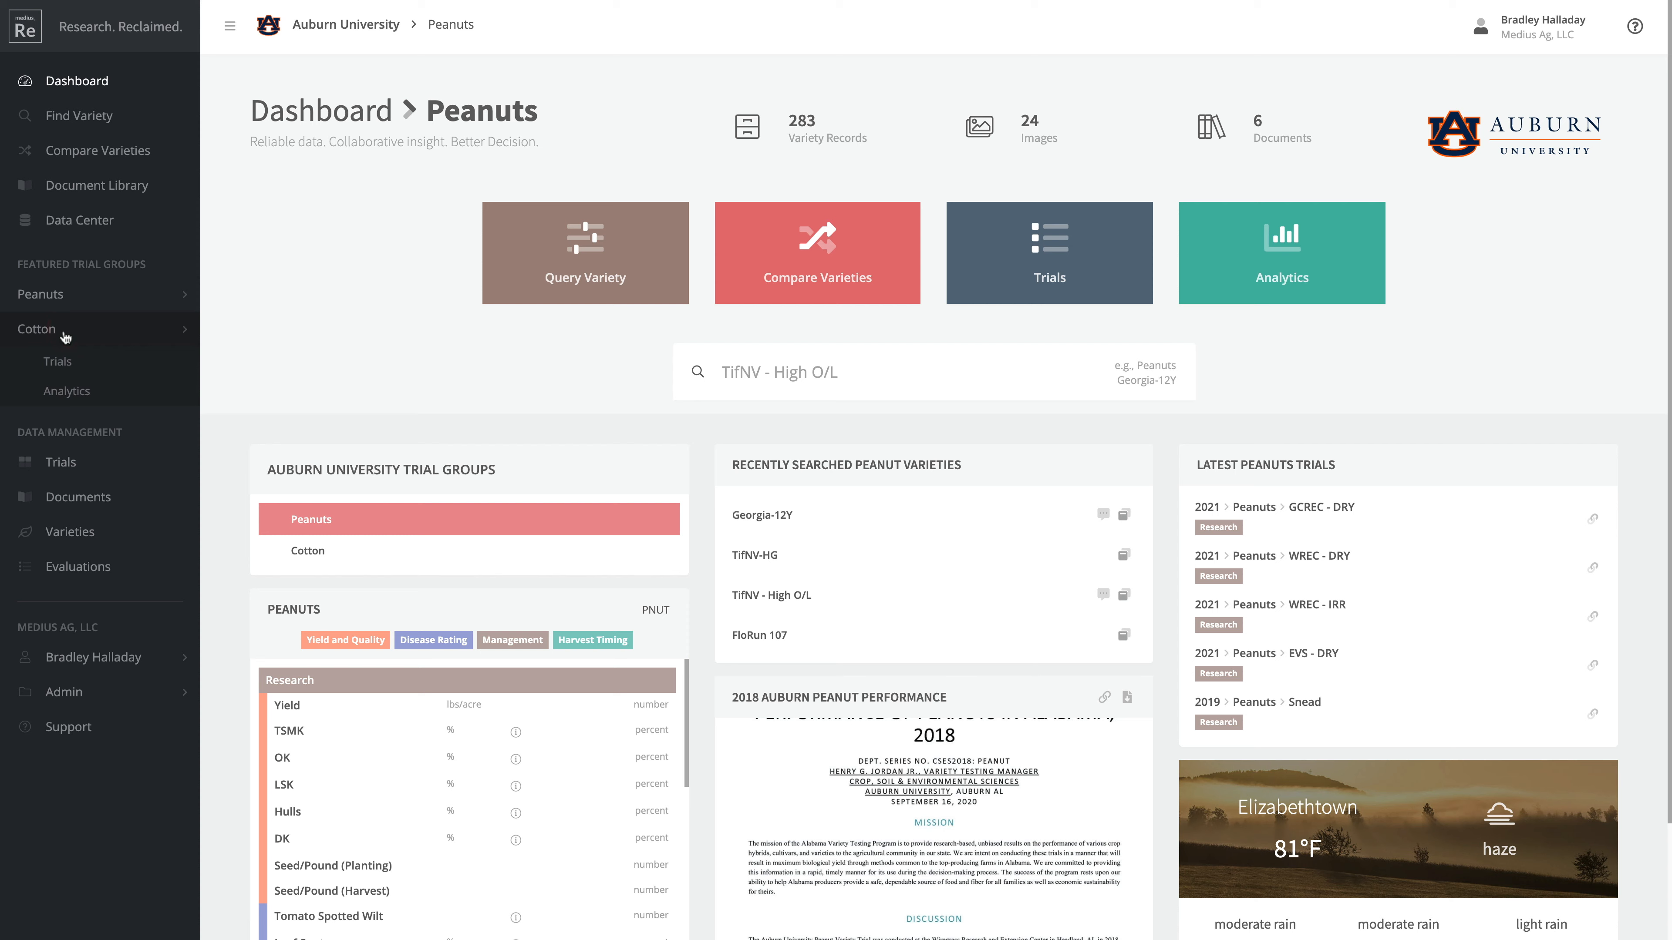
click(469, 125)
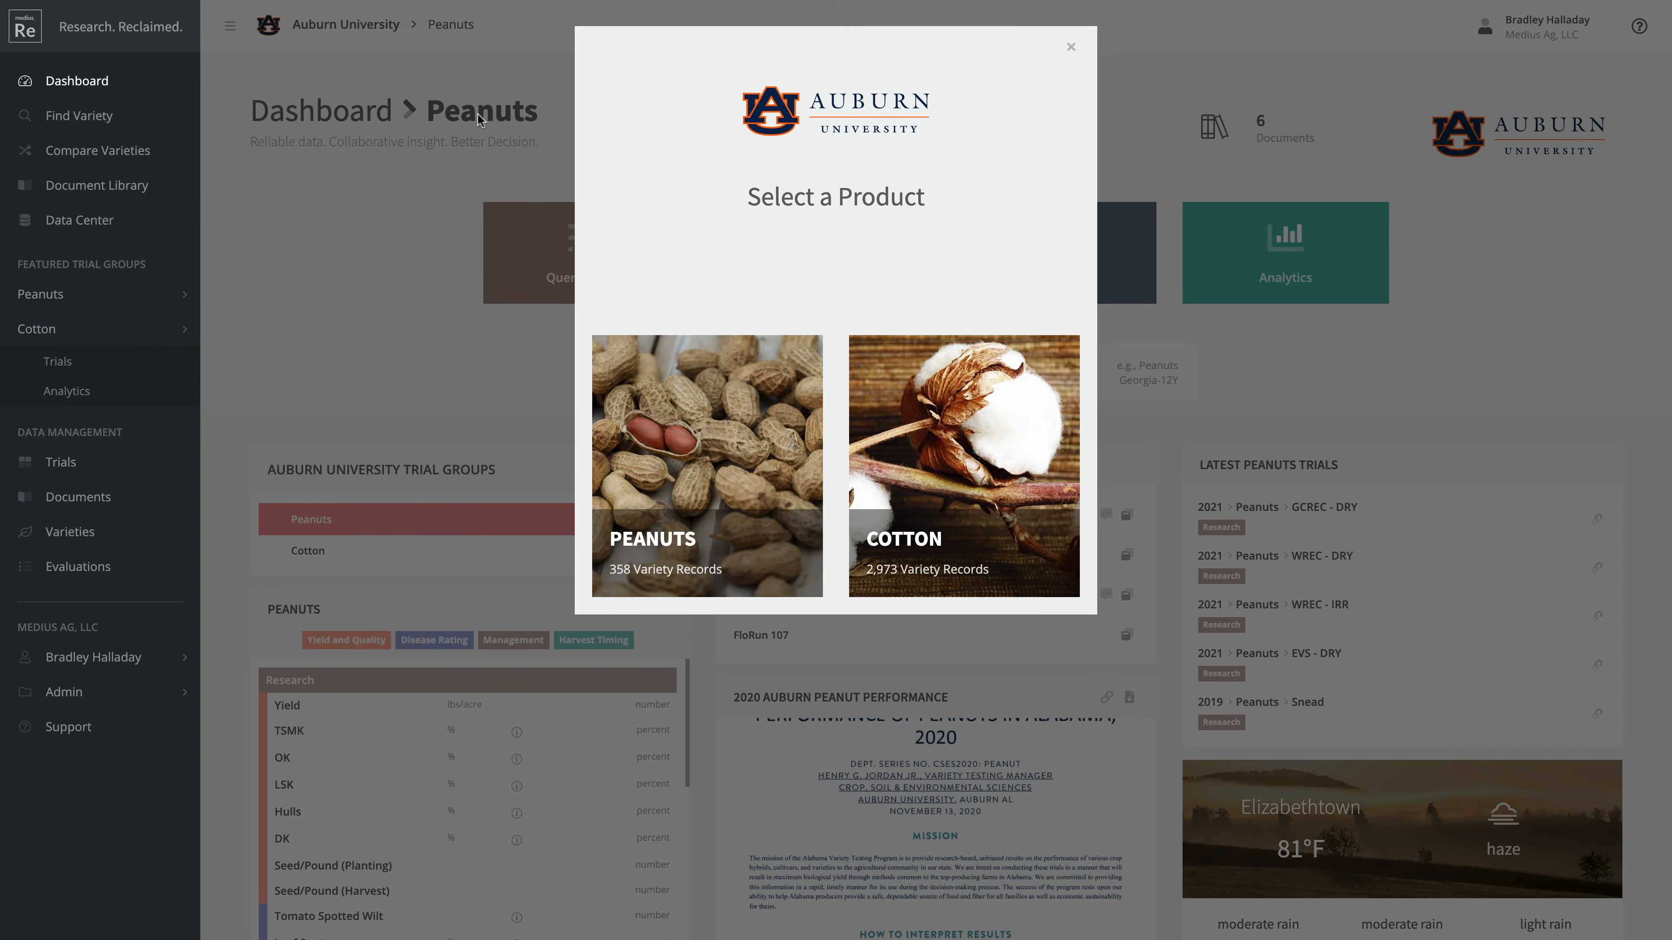
click(932, 465)
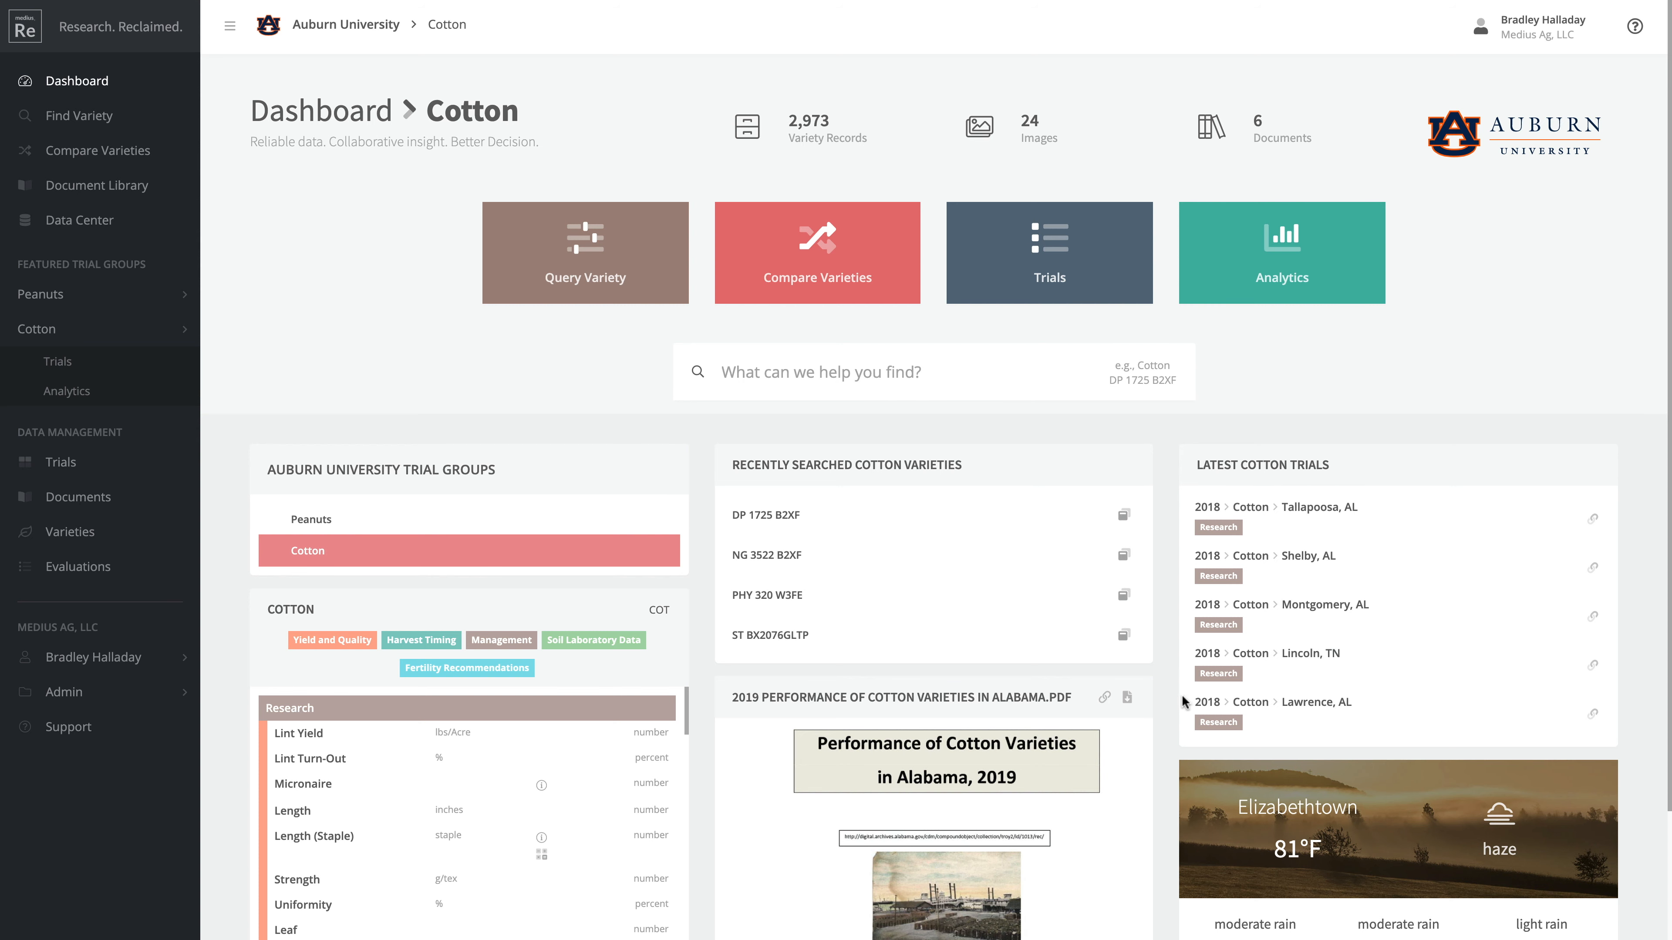
scroll(1079, 695, down, 3)
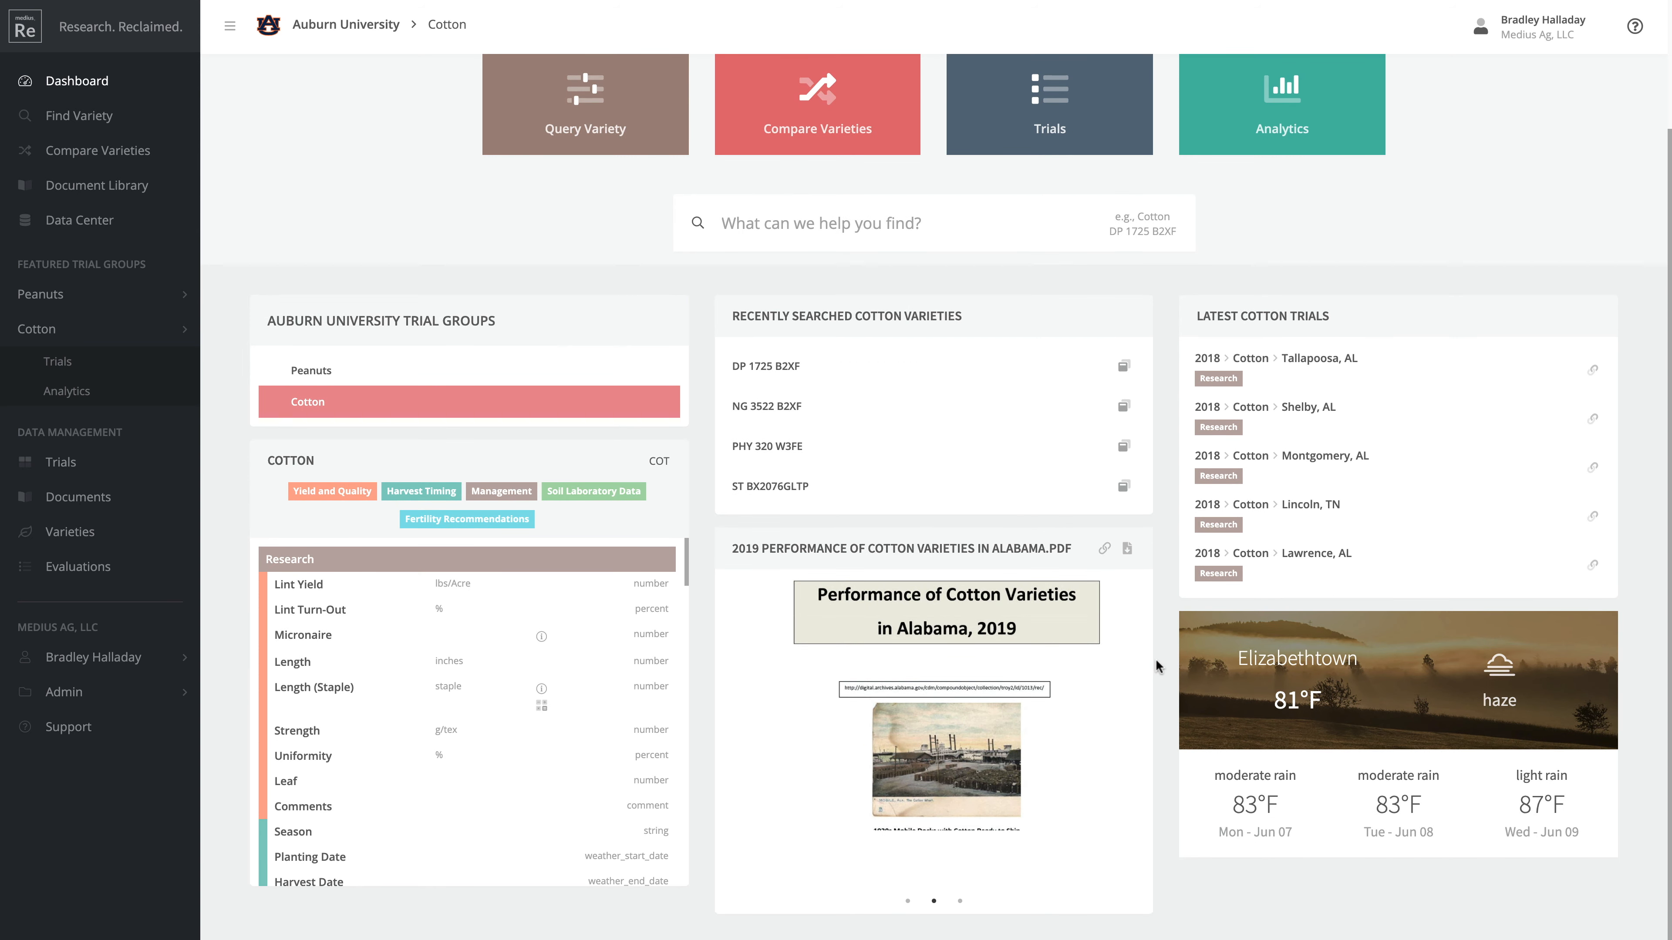
scroll(1162, 663, up, 3)
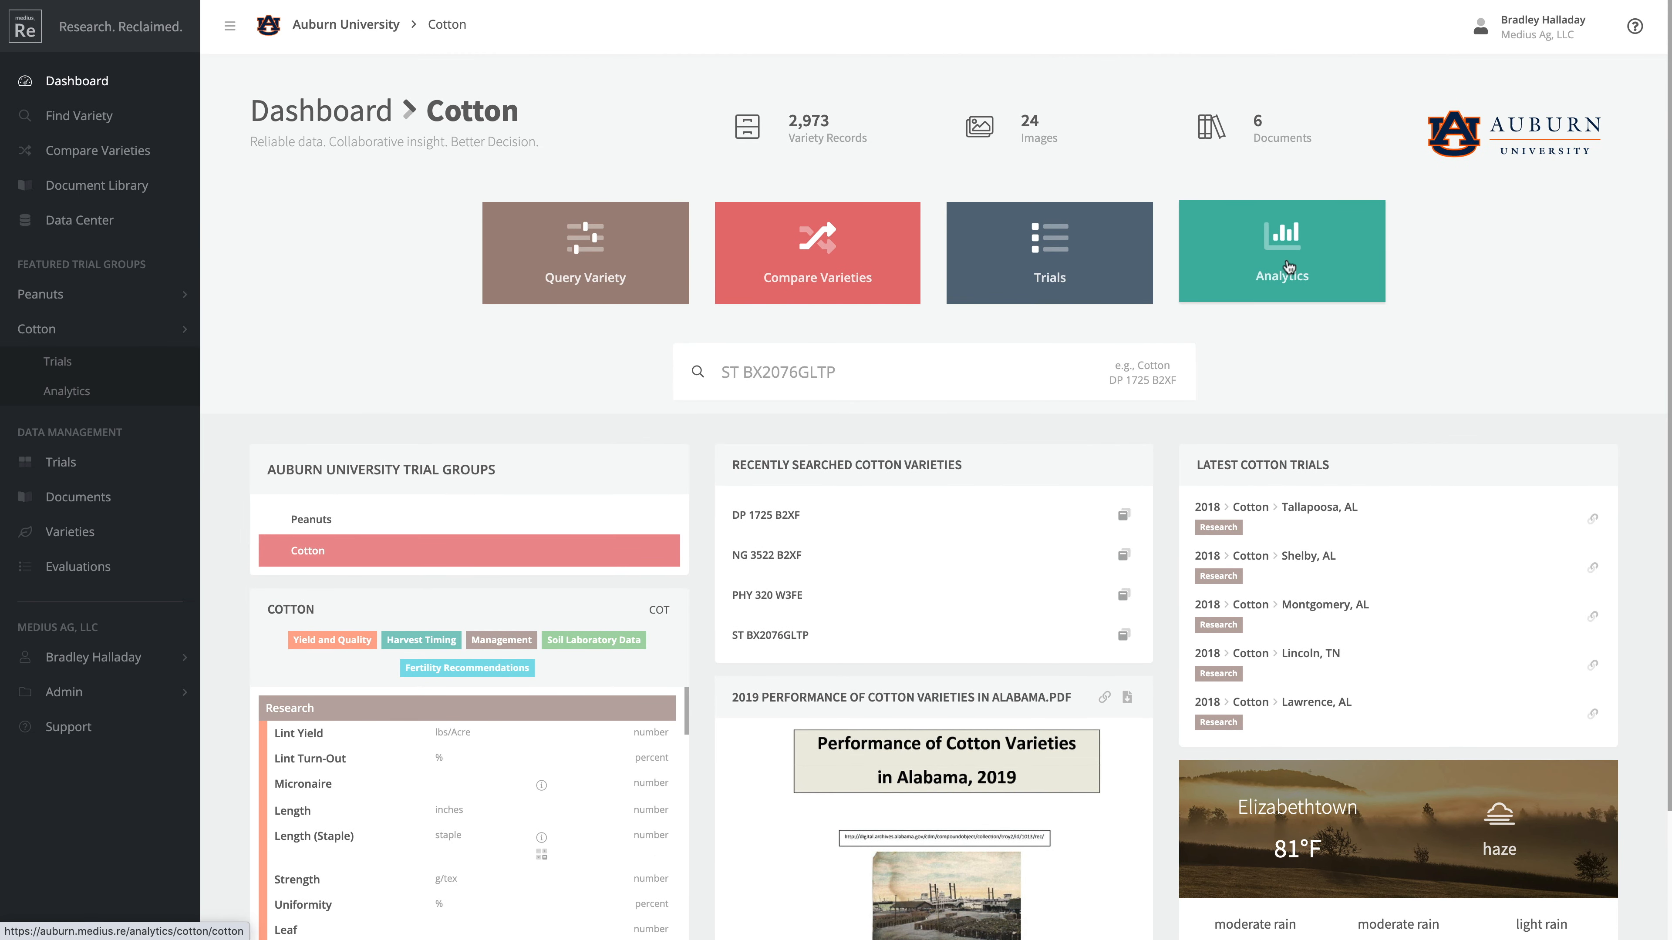
Open the Cotton trials and display the 2020 EVSREC :: FULL - DRY and EVSREC :: SHORT - DRY trials together
click(1049, 256)
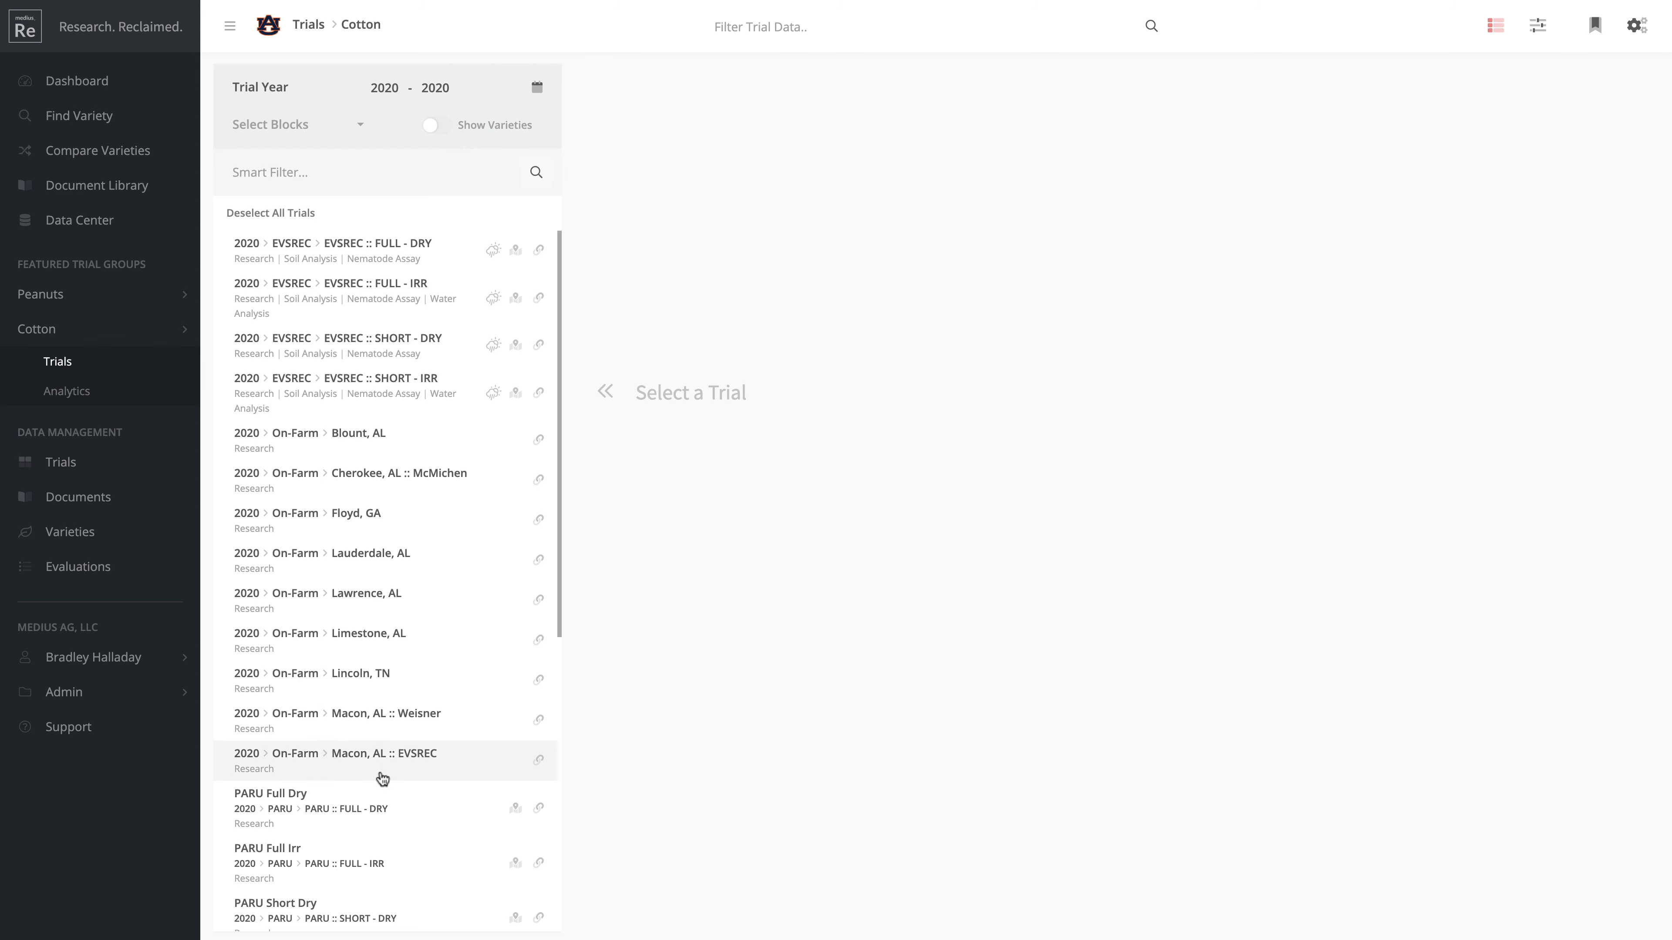
click(438, 264)
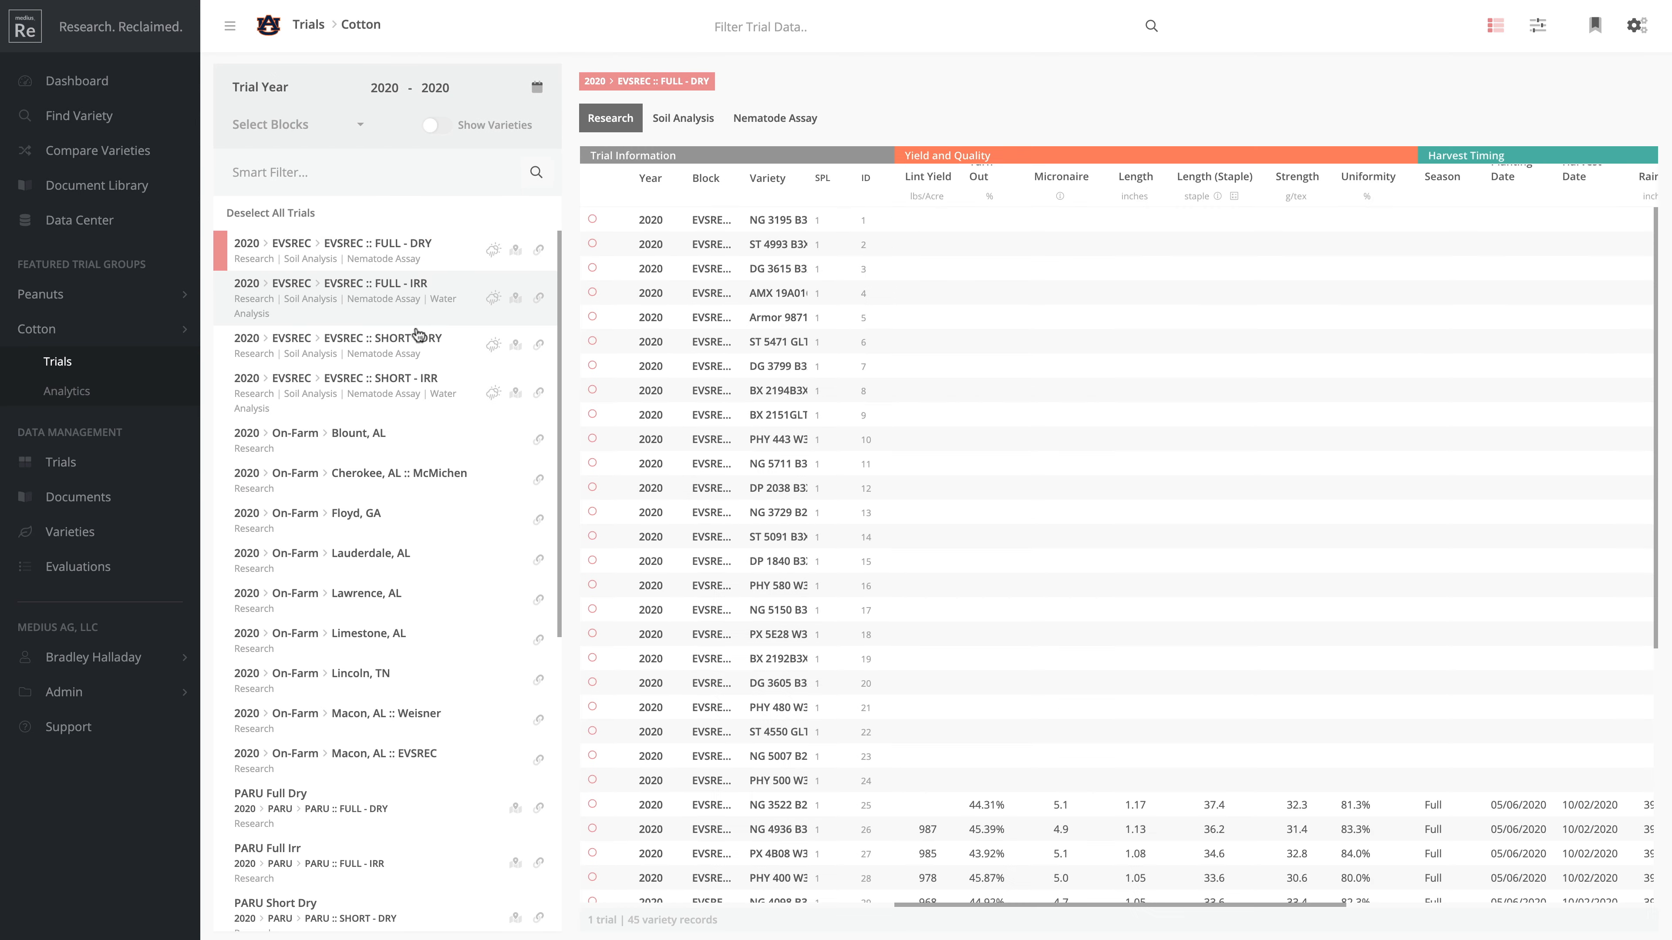
click(410, 349)
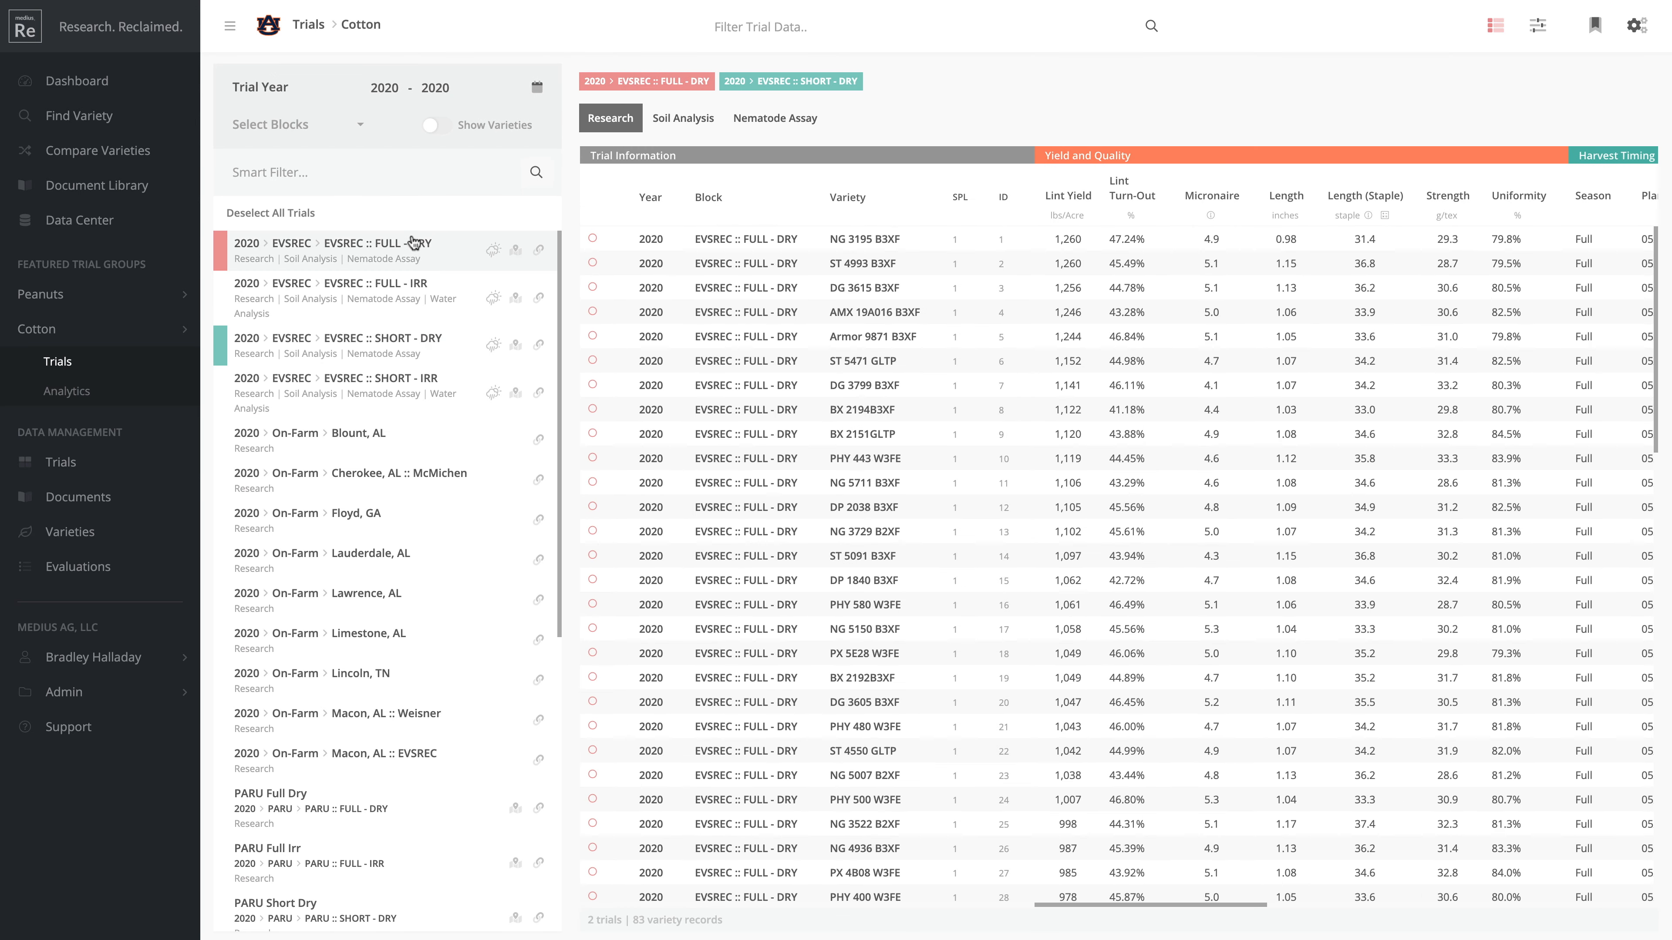
Review the combined trial records and sort them by Lint Yield from highest to lowest
scroll(1200, 453, right, 10)
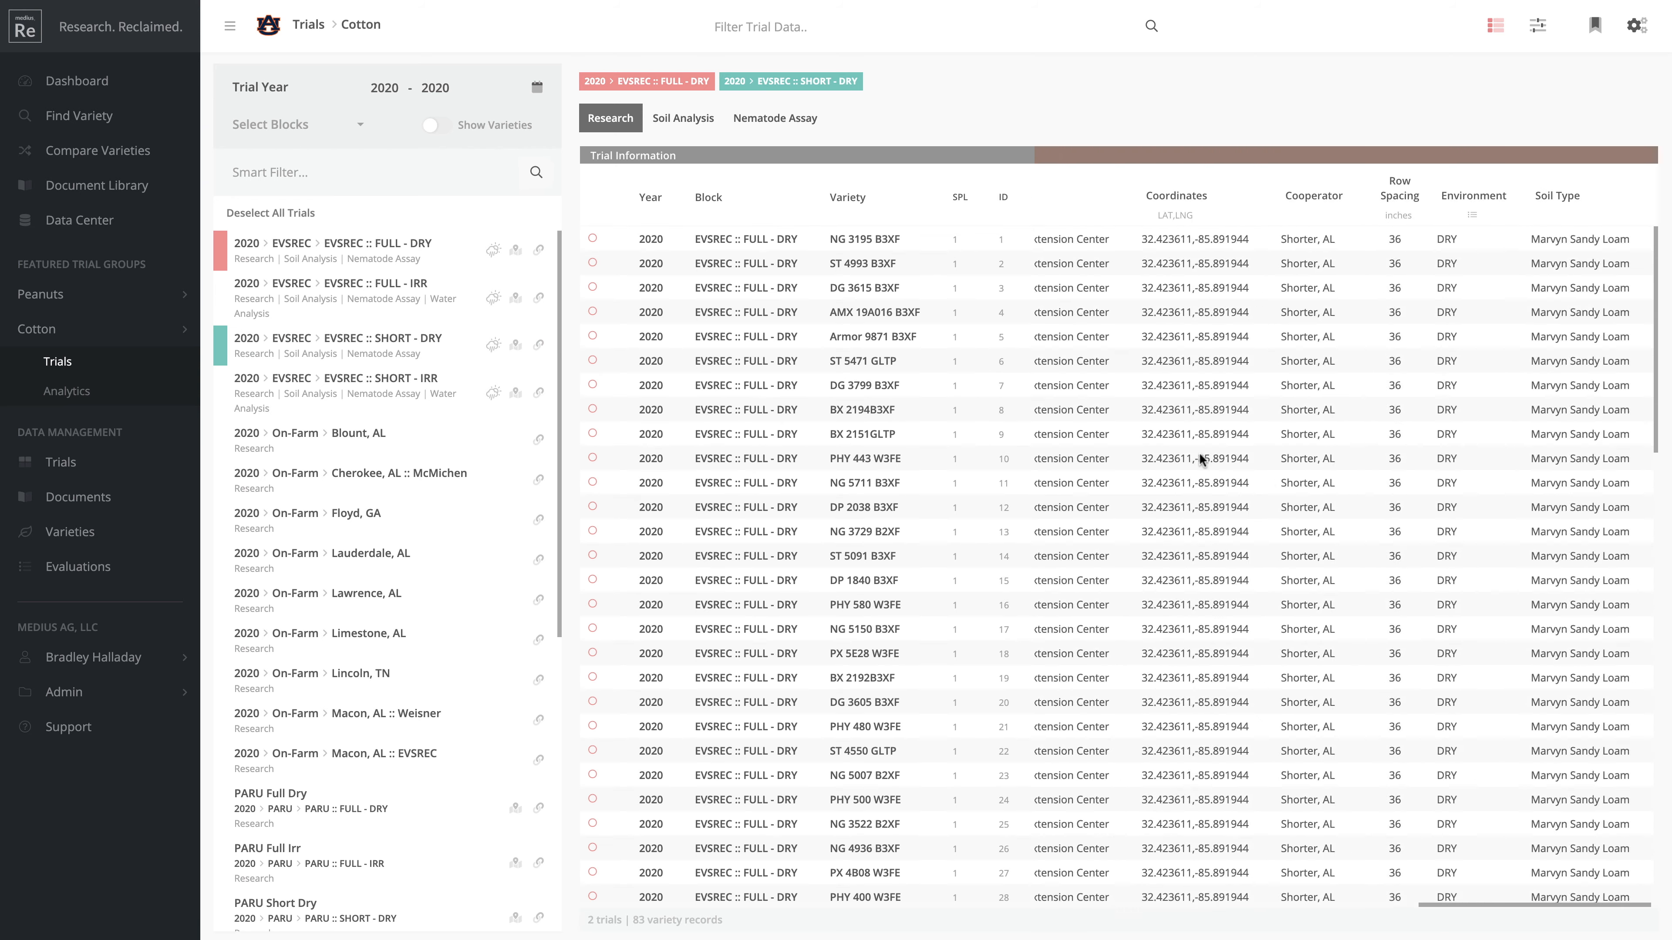
scroll(1199, 452, left, 10)
scroll(1344, 475, down, 1)
scroll(1344, 474, down, 15)
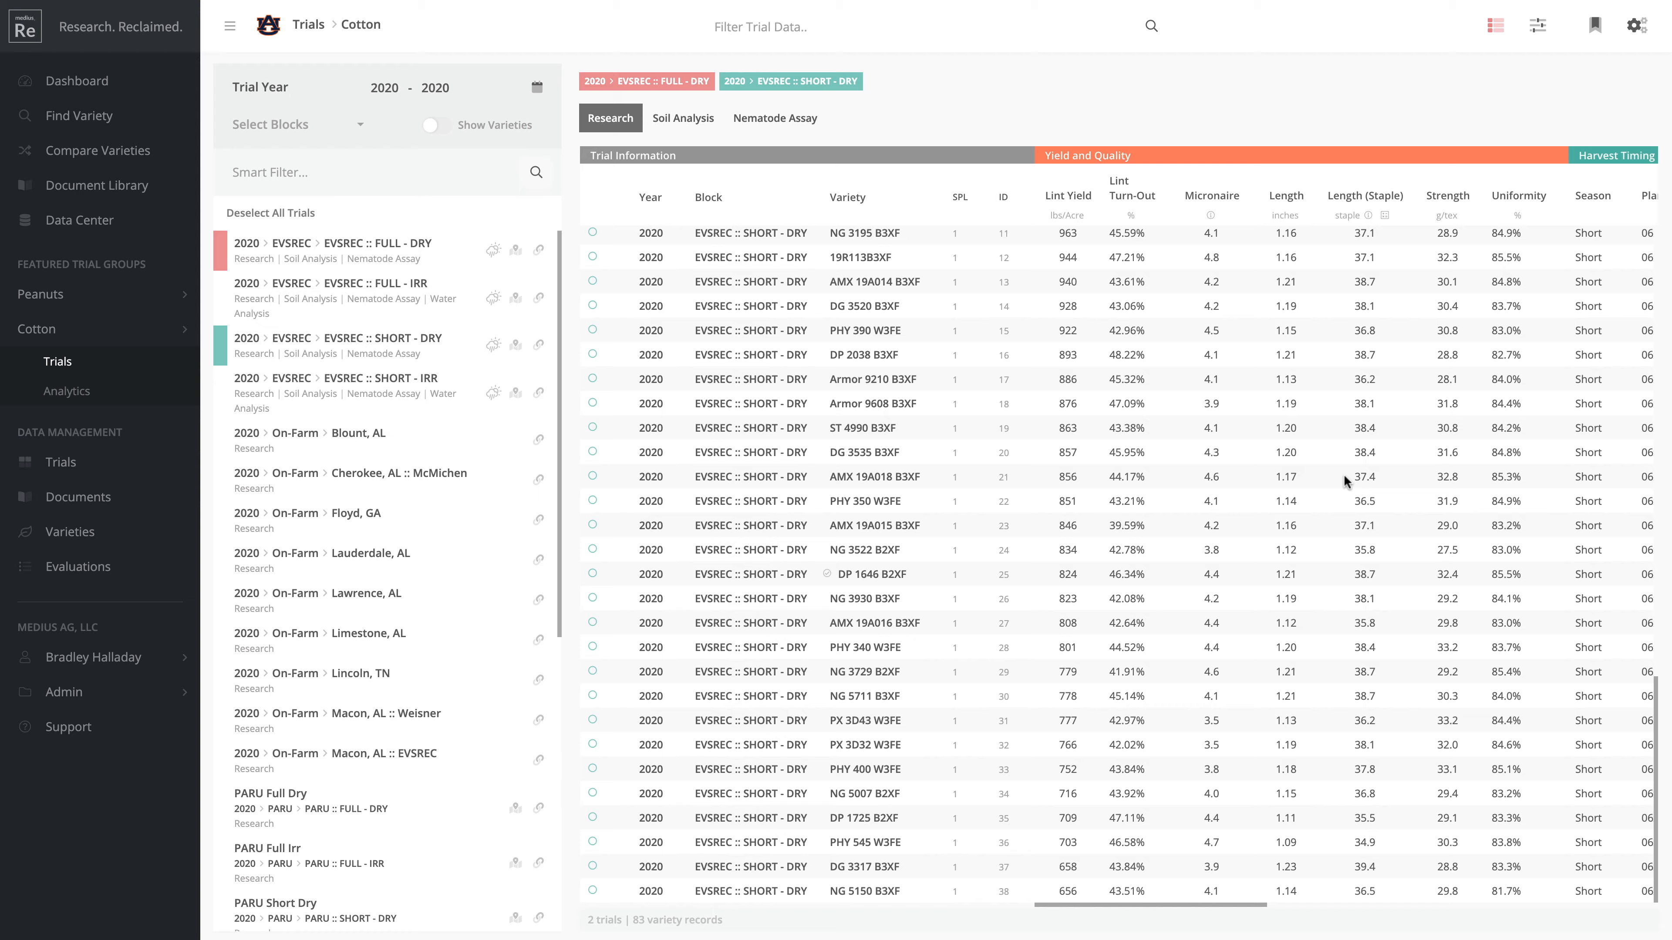
scroll(1344, 474, up, 15)
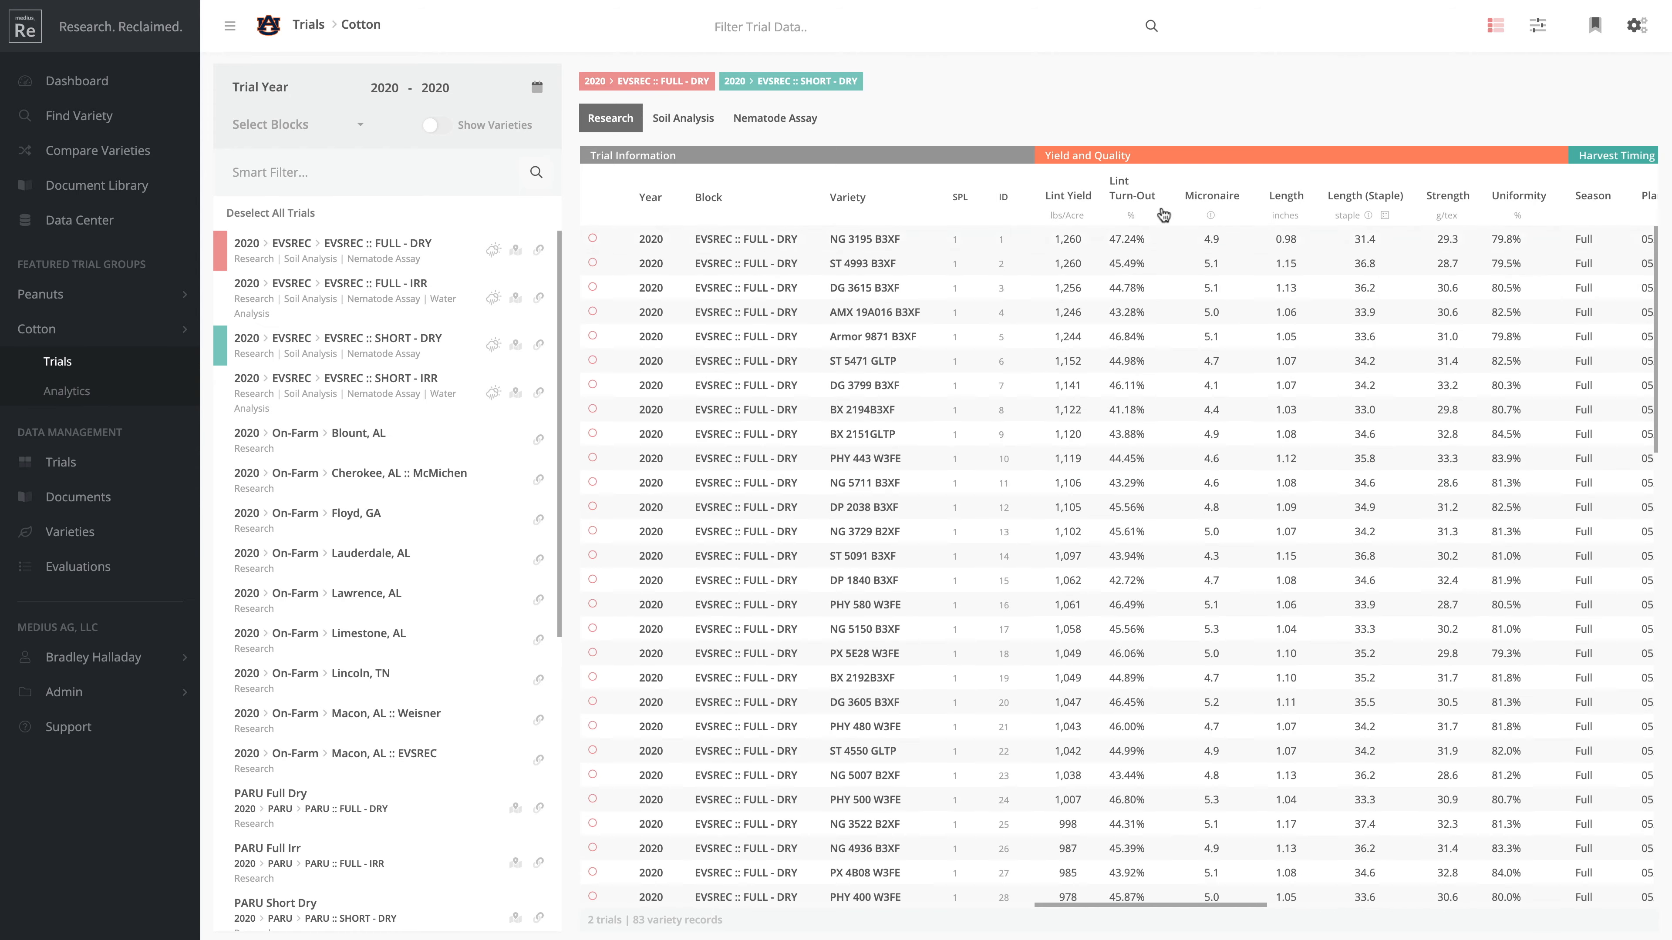
click(1079, 196)
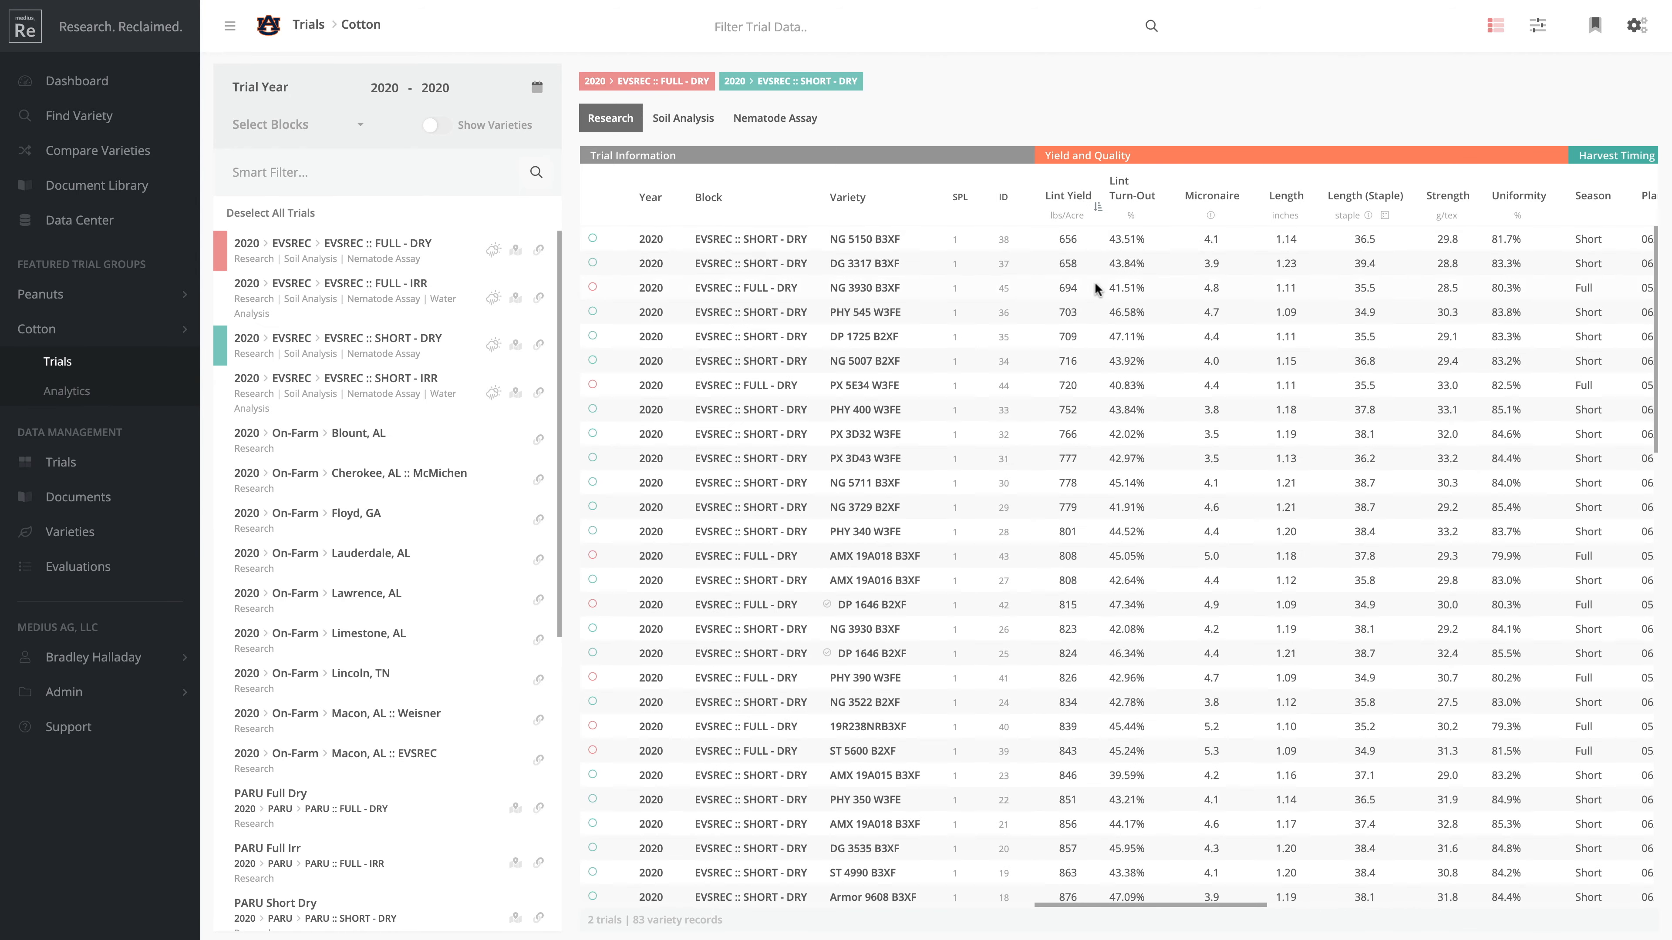
click(1079, 195)
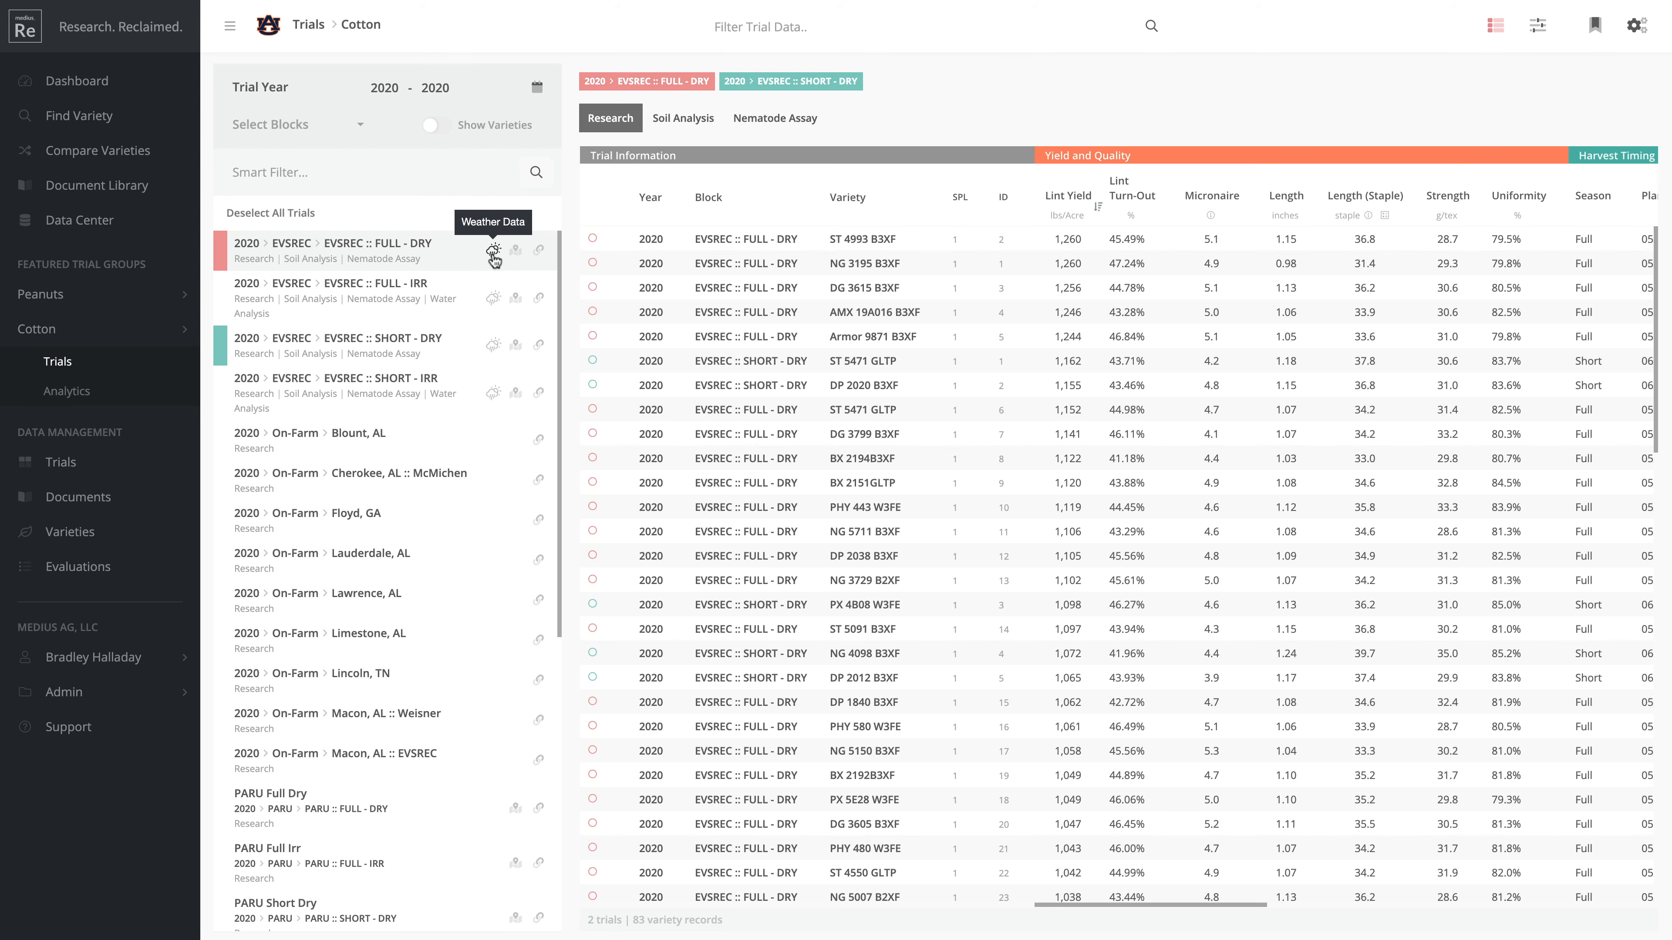
Open the EVSREC :: FULL - DRY trial's weather graph, reset its average years, and plot Max Air Temperature on the left Y-axis
click(492, 253)
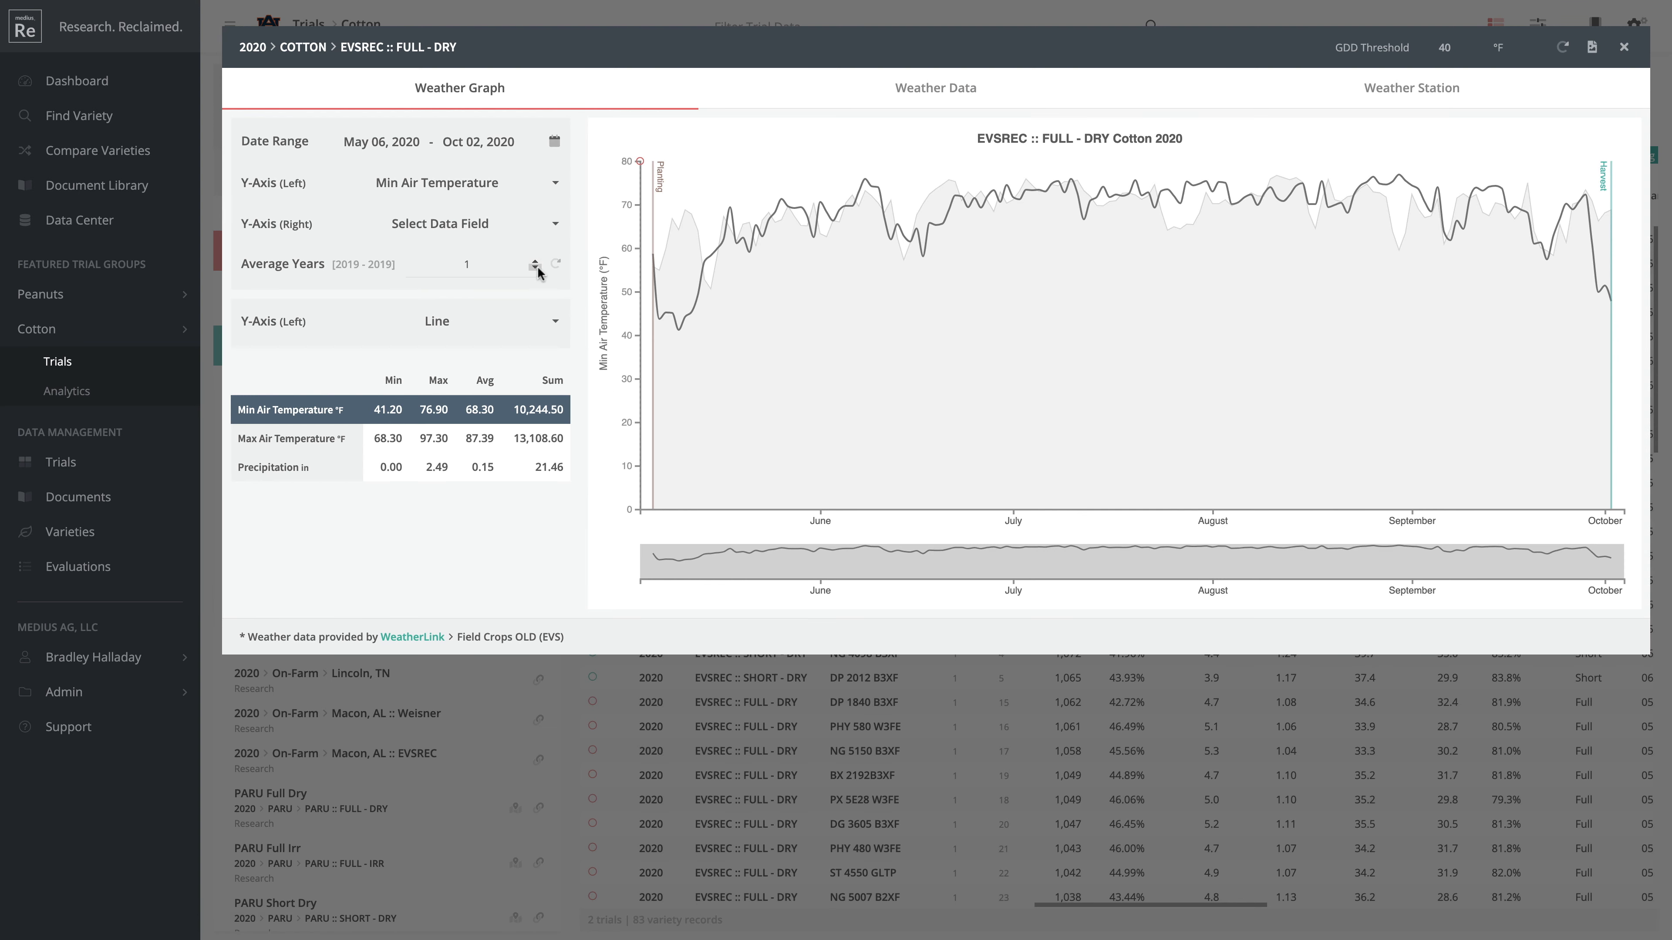
click(556, 266)
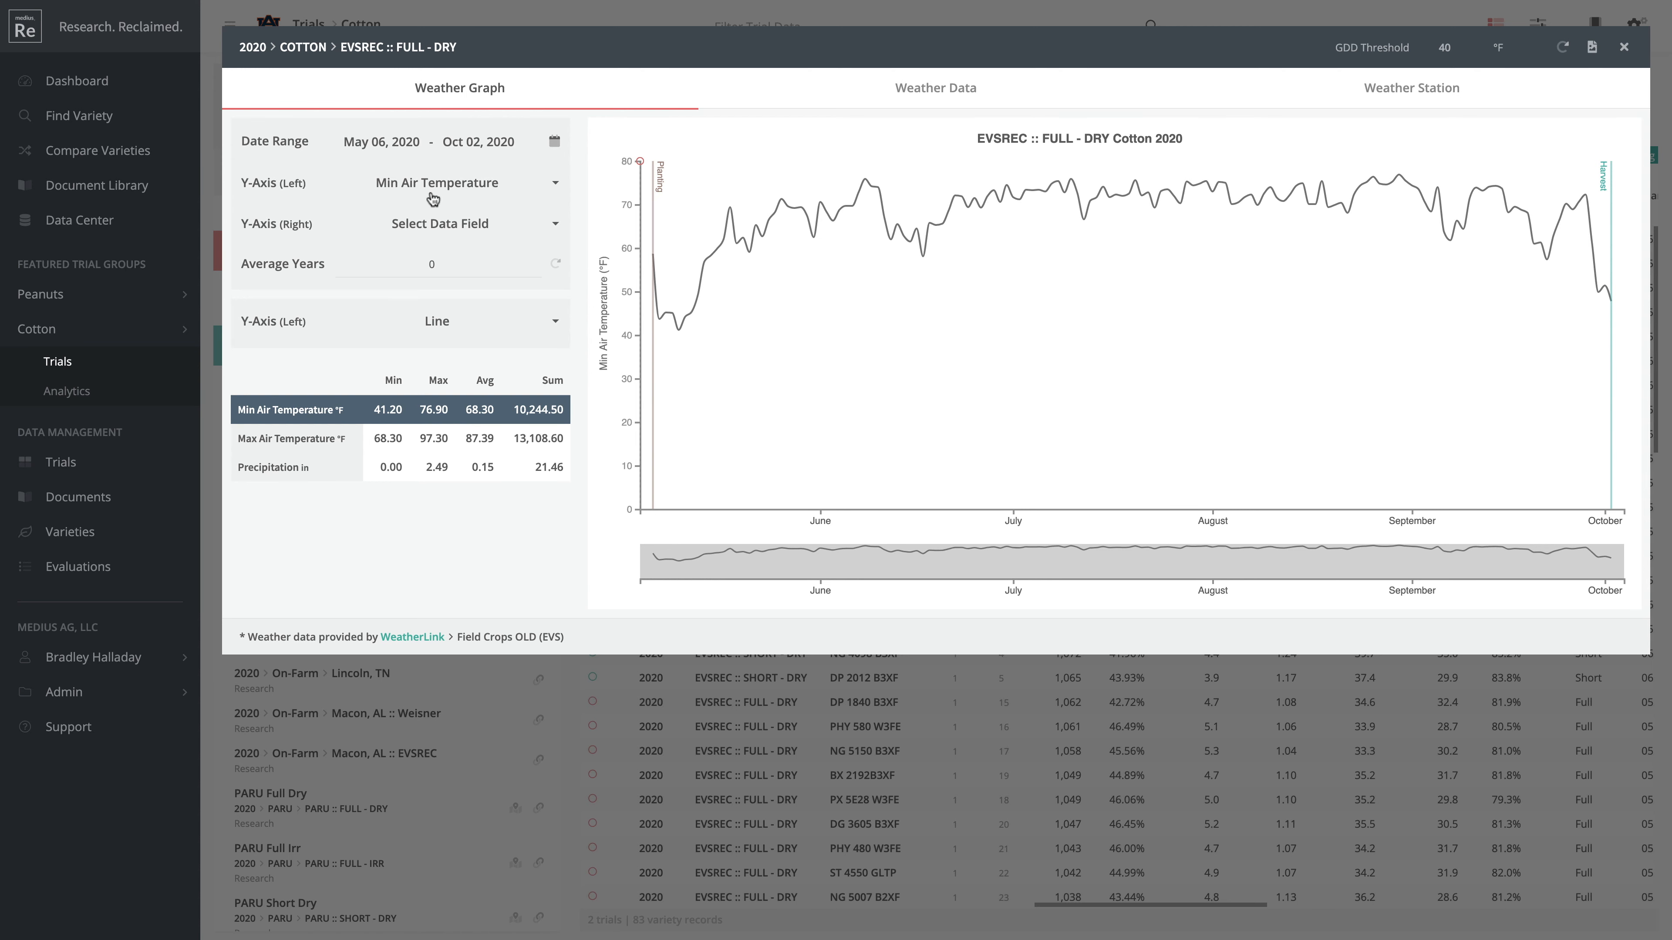
click(460, 192)
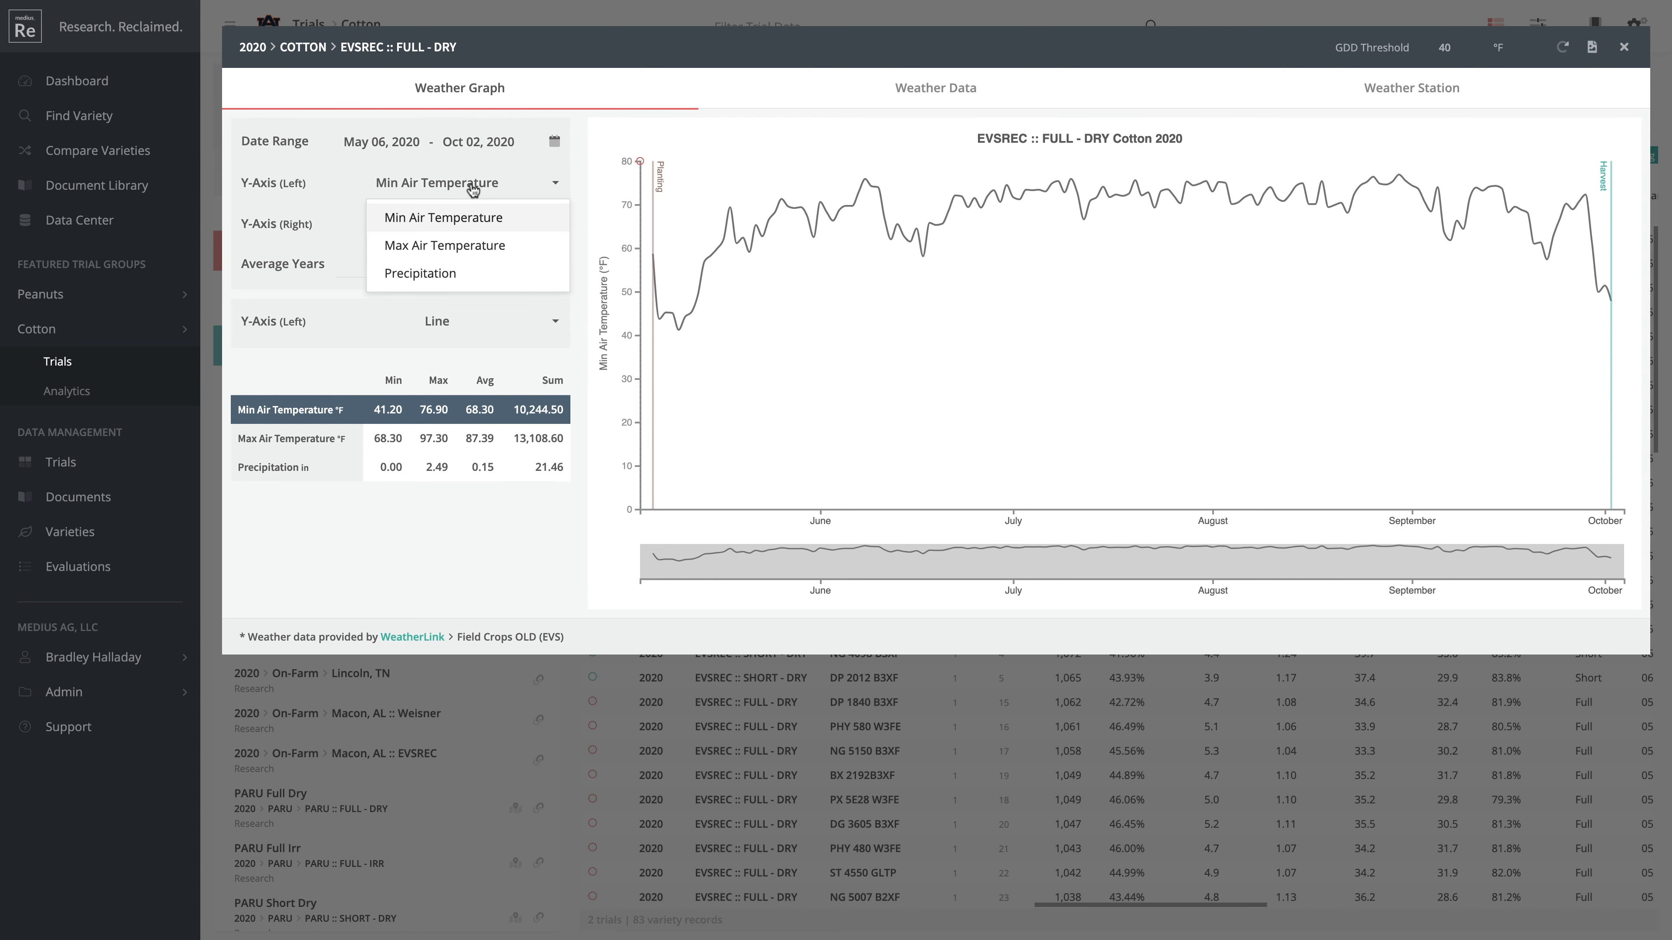
click(458, 247)
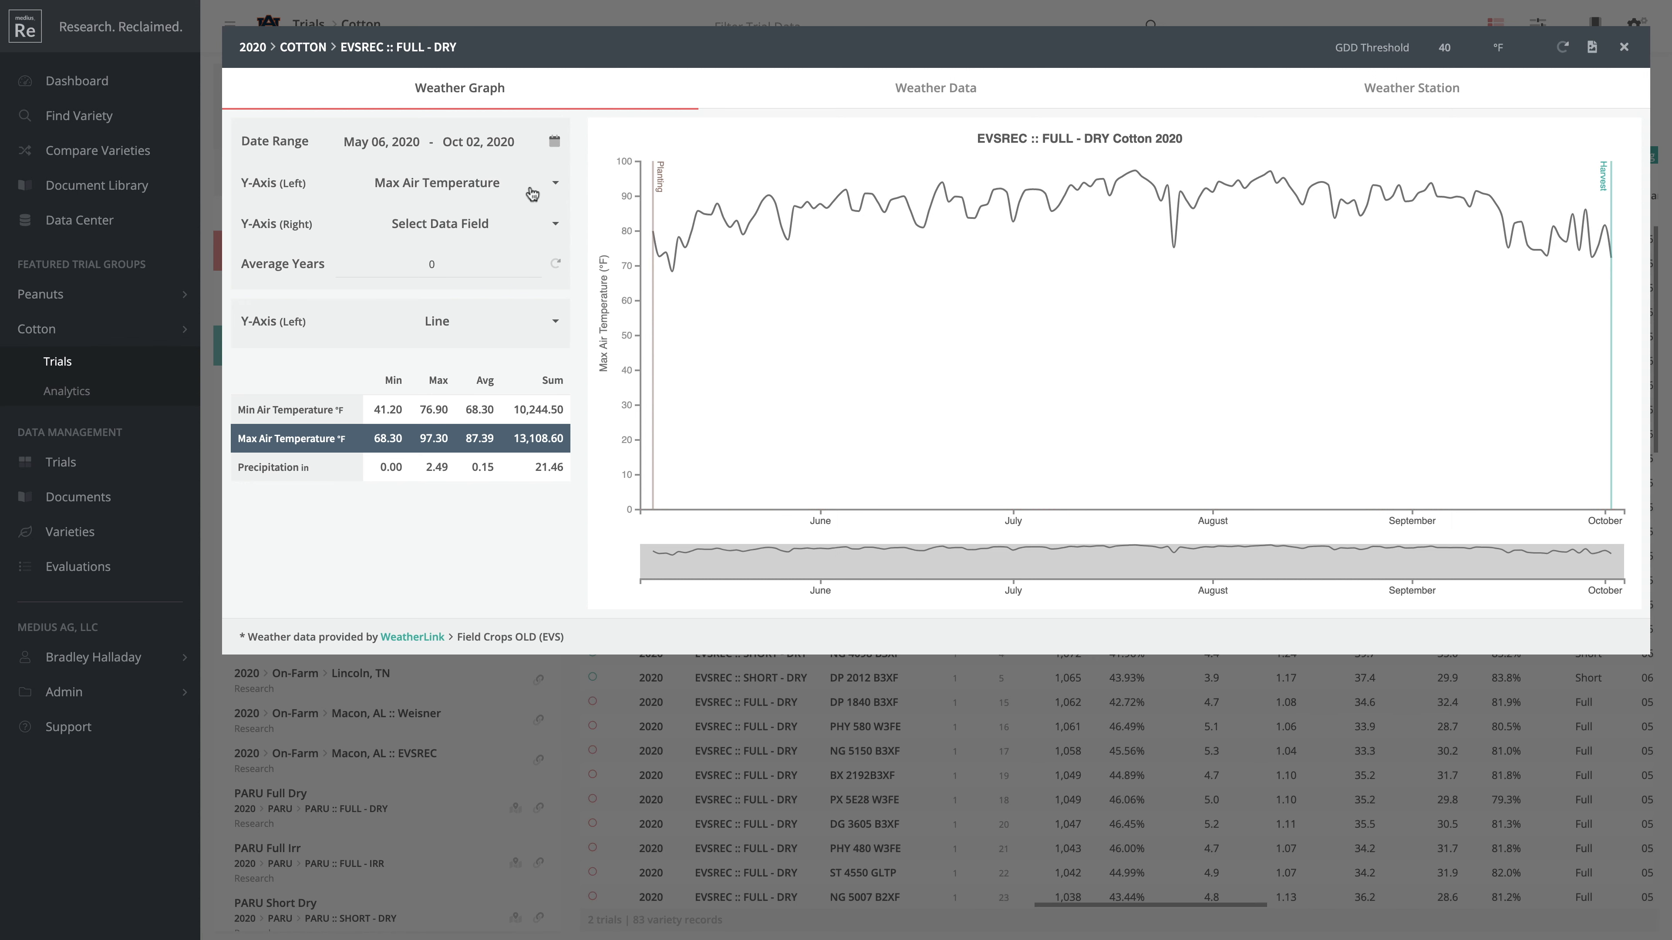
Apply a 3-year average to the weather graph and plot Precipitation on the right Y-axis
click(536, 261)
click(536, 262)
click(535, 262)
click(556, 267)
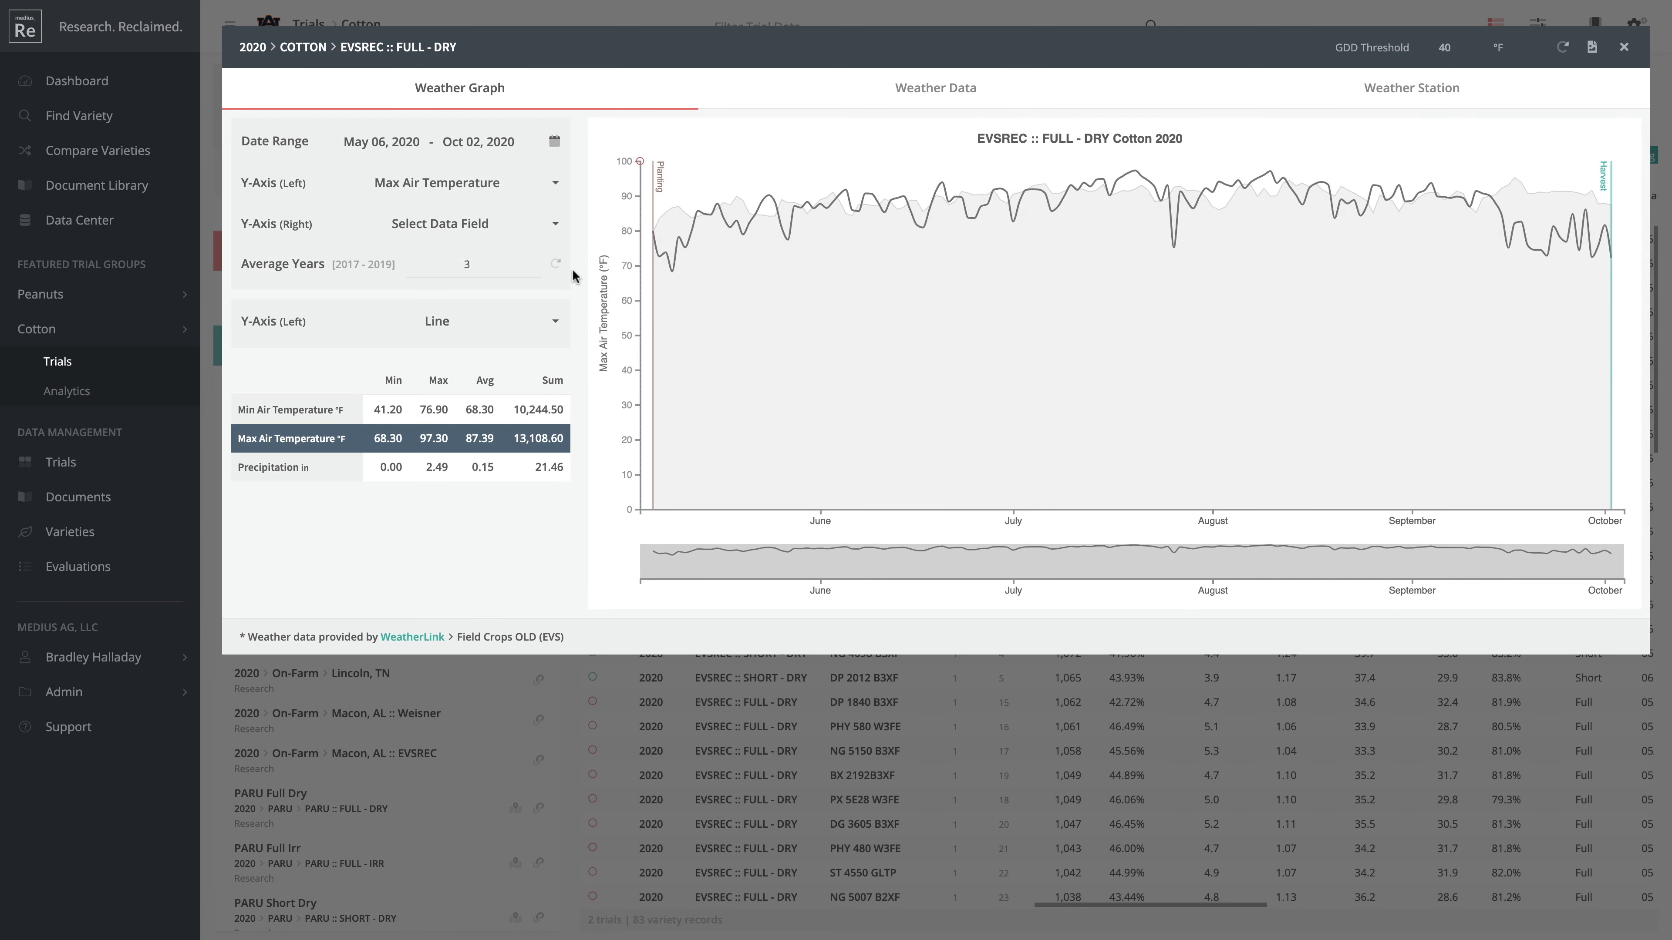
mouse_move(795, 241)
click(446, 225)
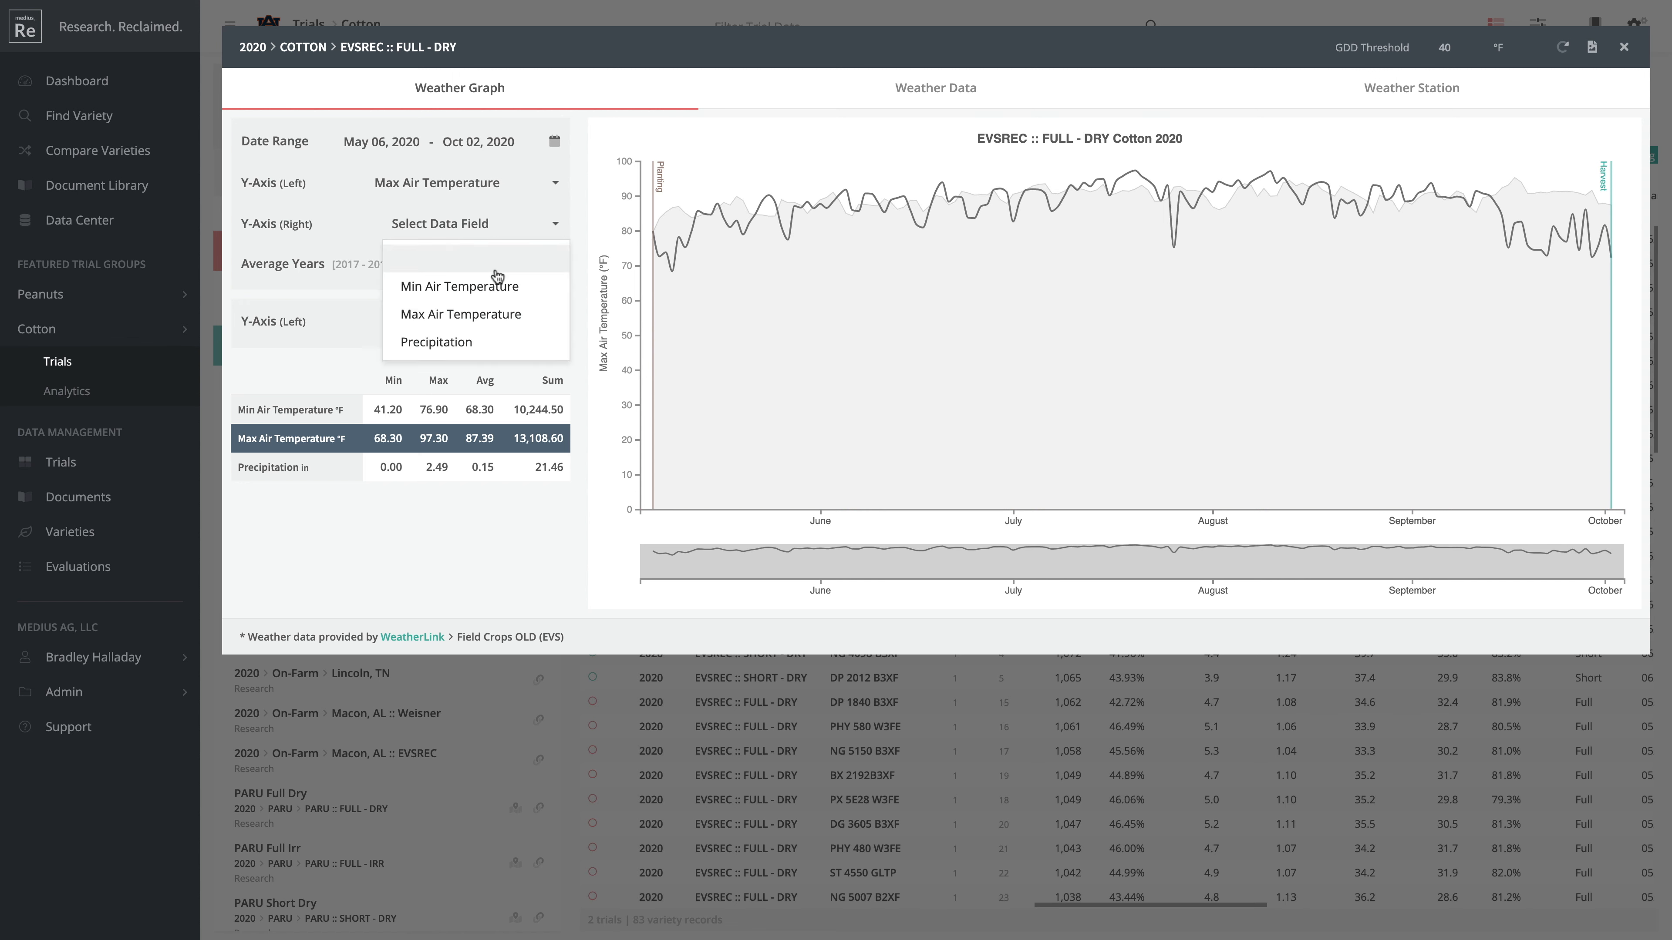
click(481, 343)
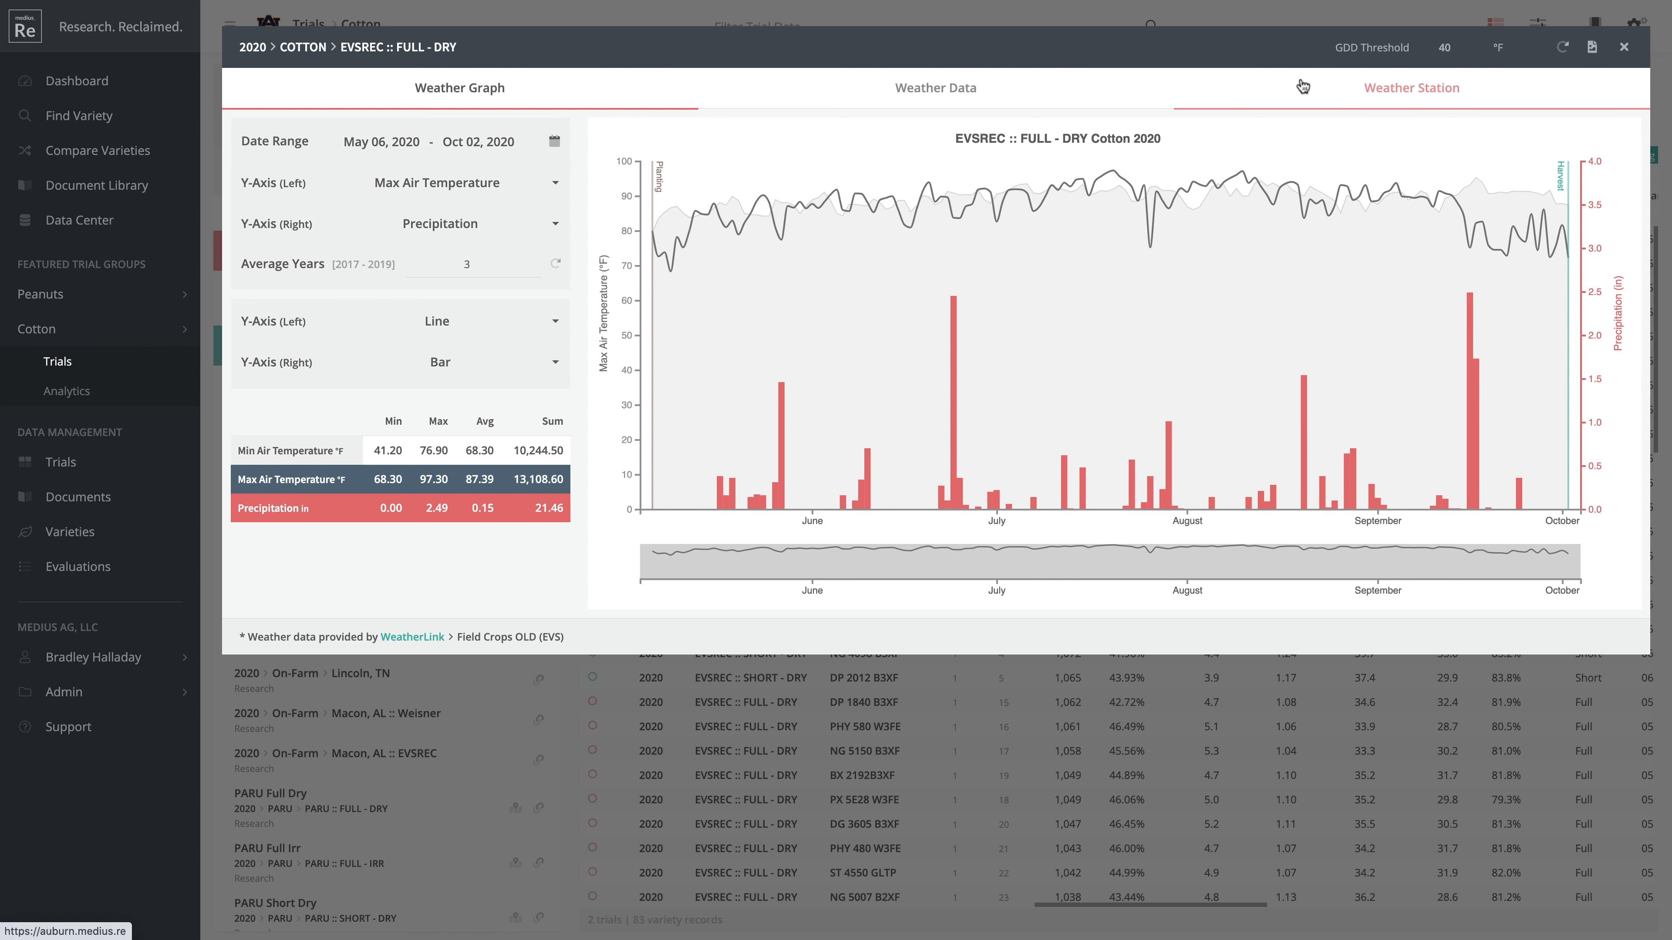
Examine the trial's daily weather data table from planting to harvest, and close the weather window
click(940, 93)
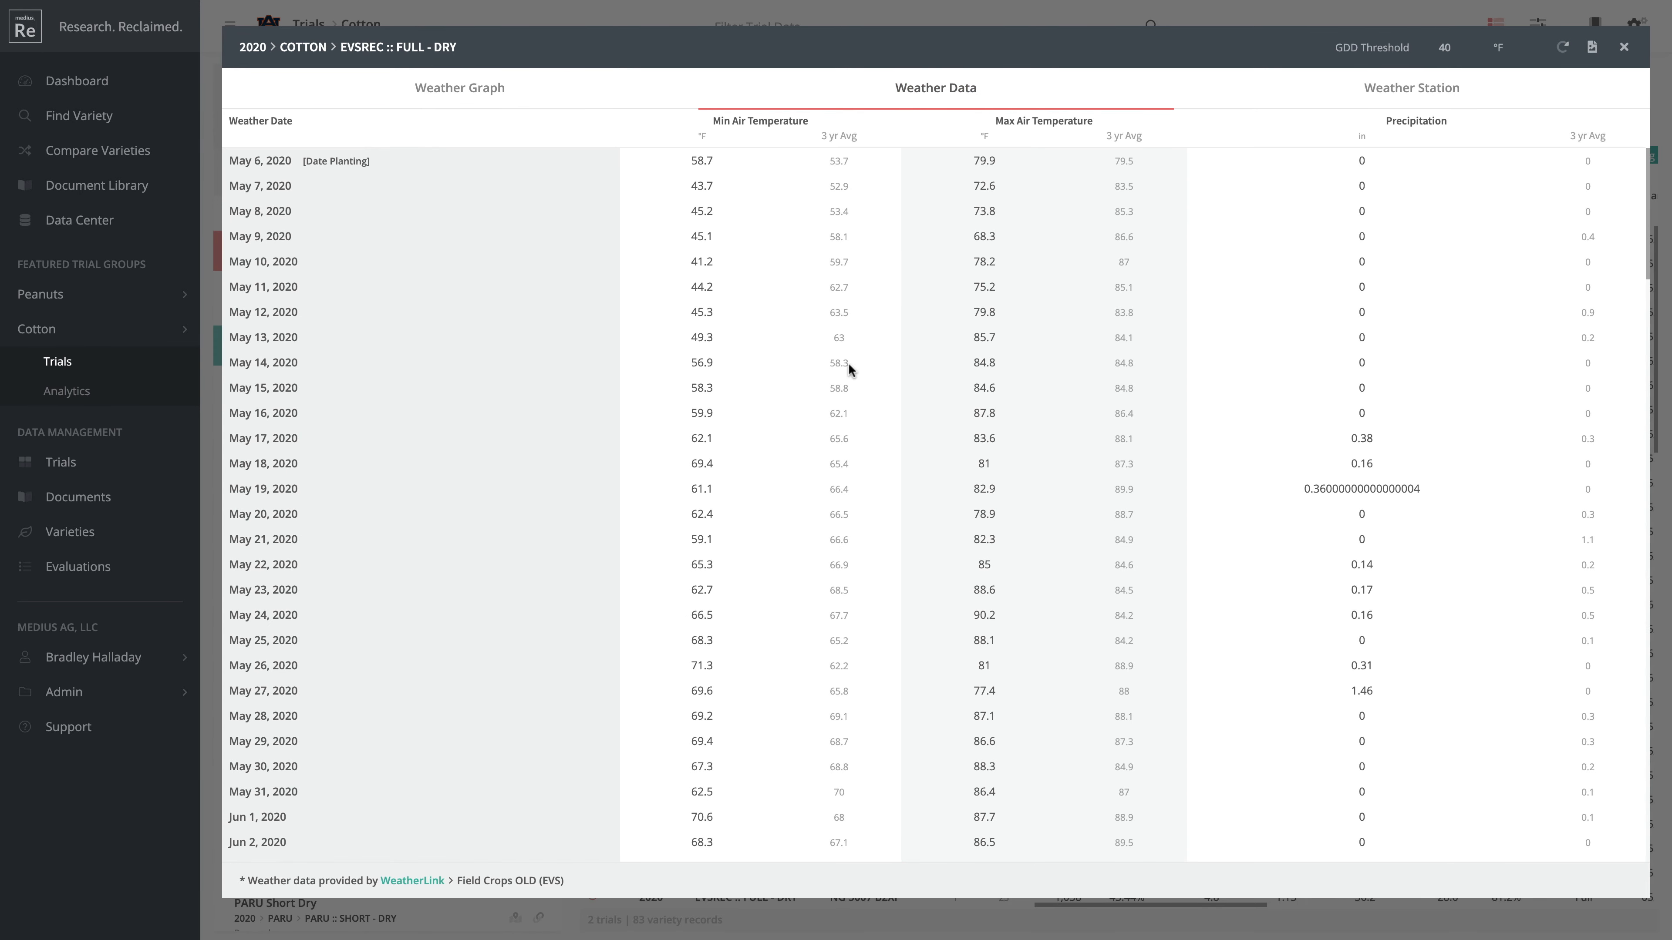
scroll(849, 362, down, 20)
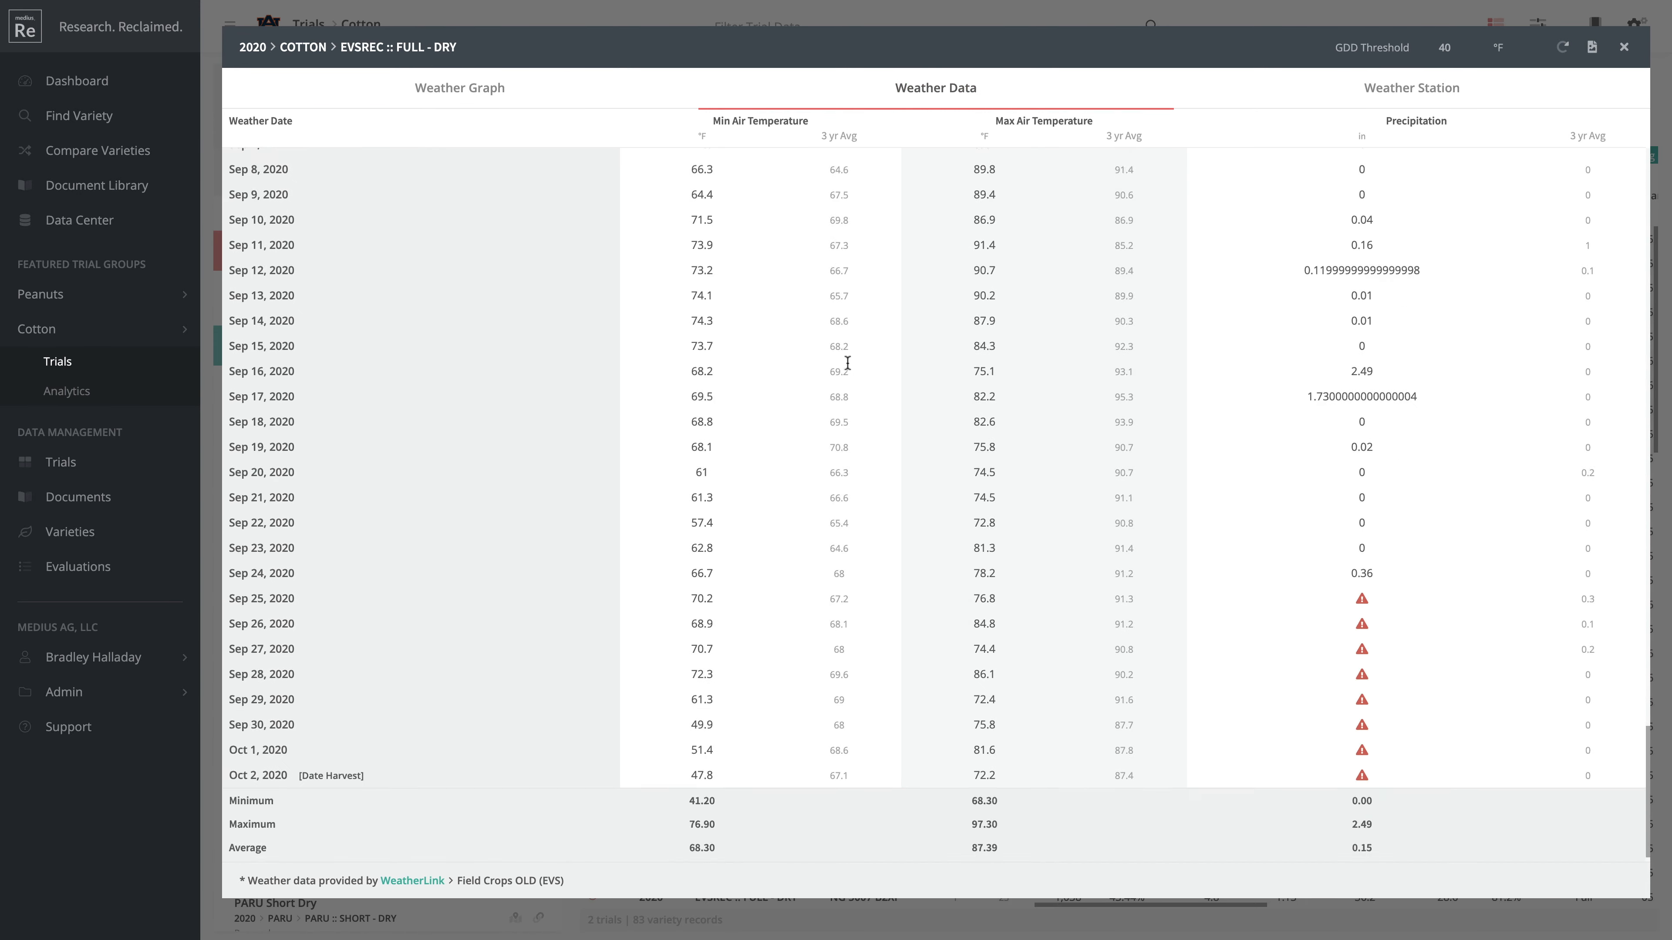
scroll(848, 363, up, 20)
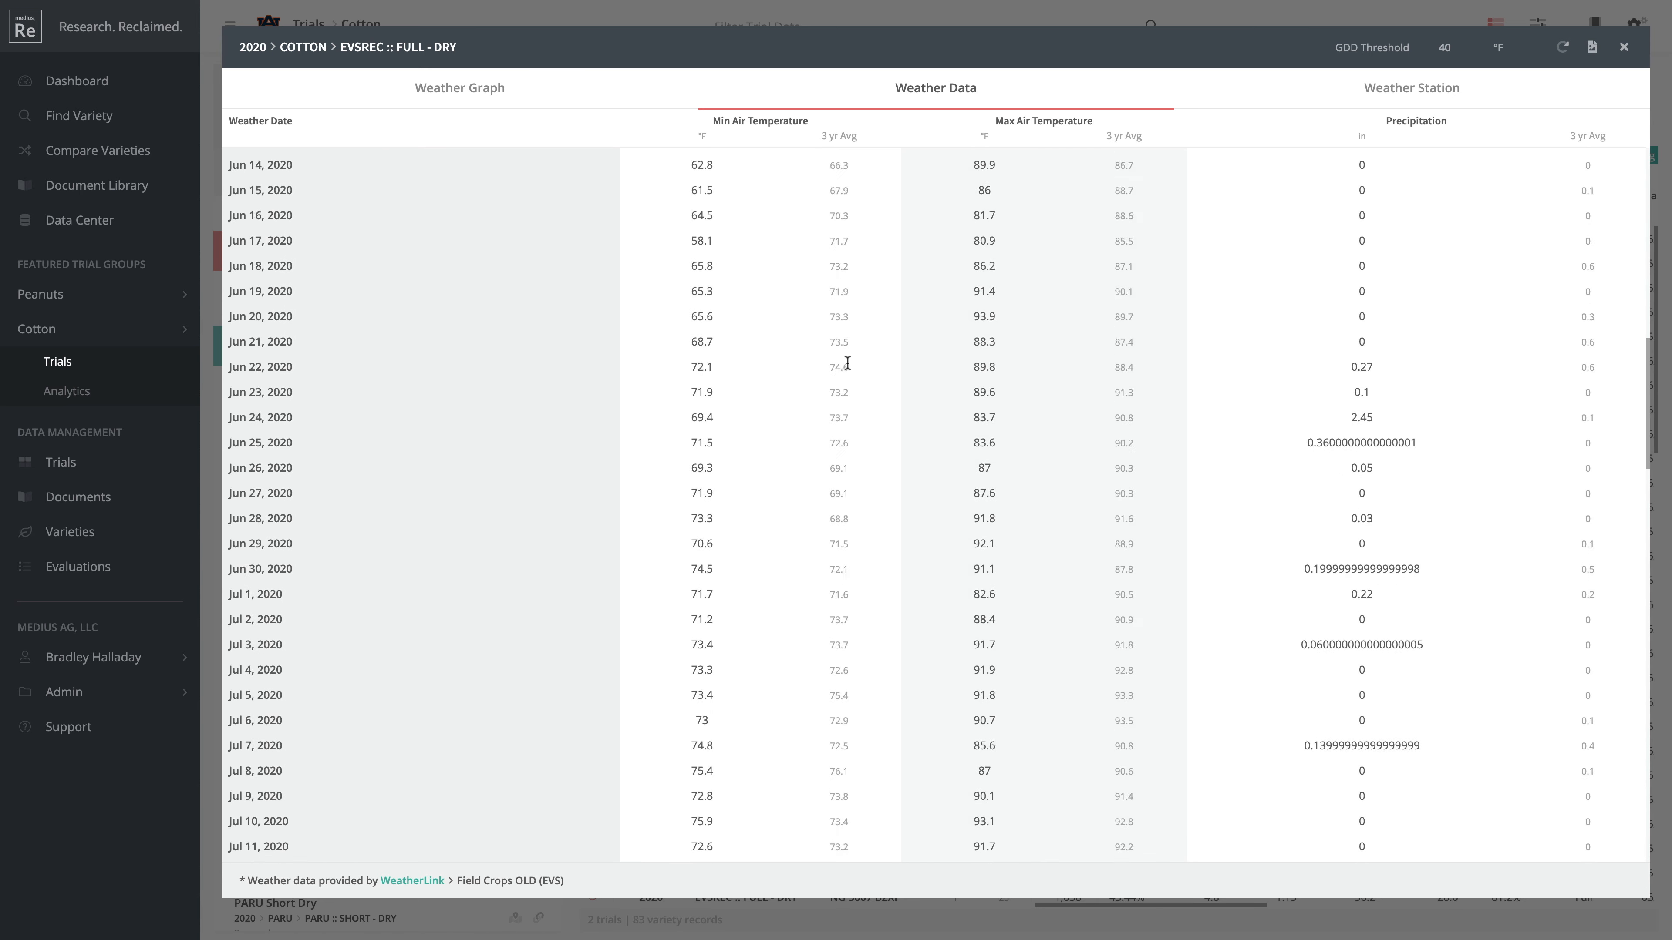
scroll(848, 363, up, 10)
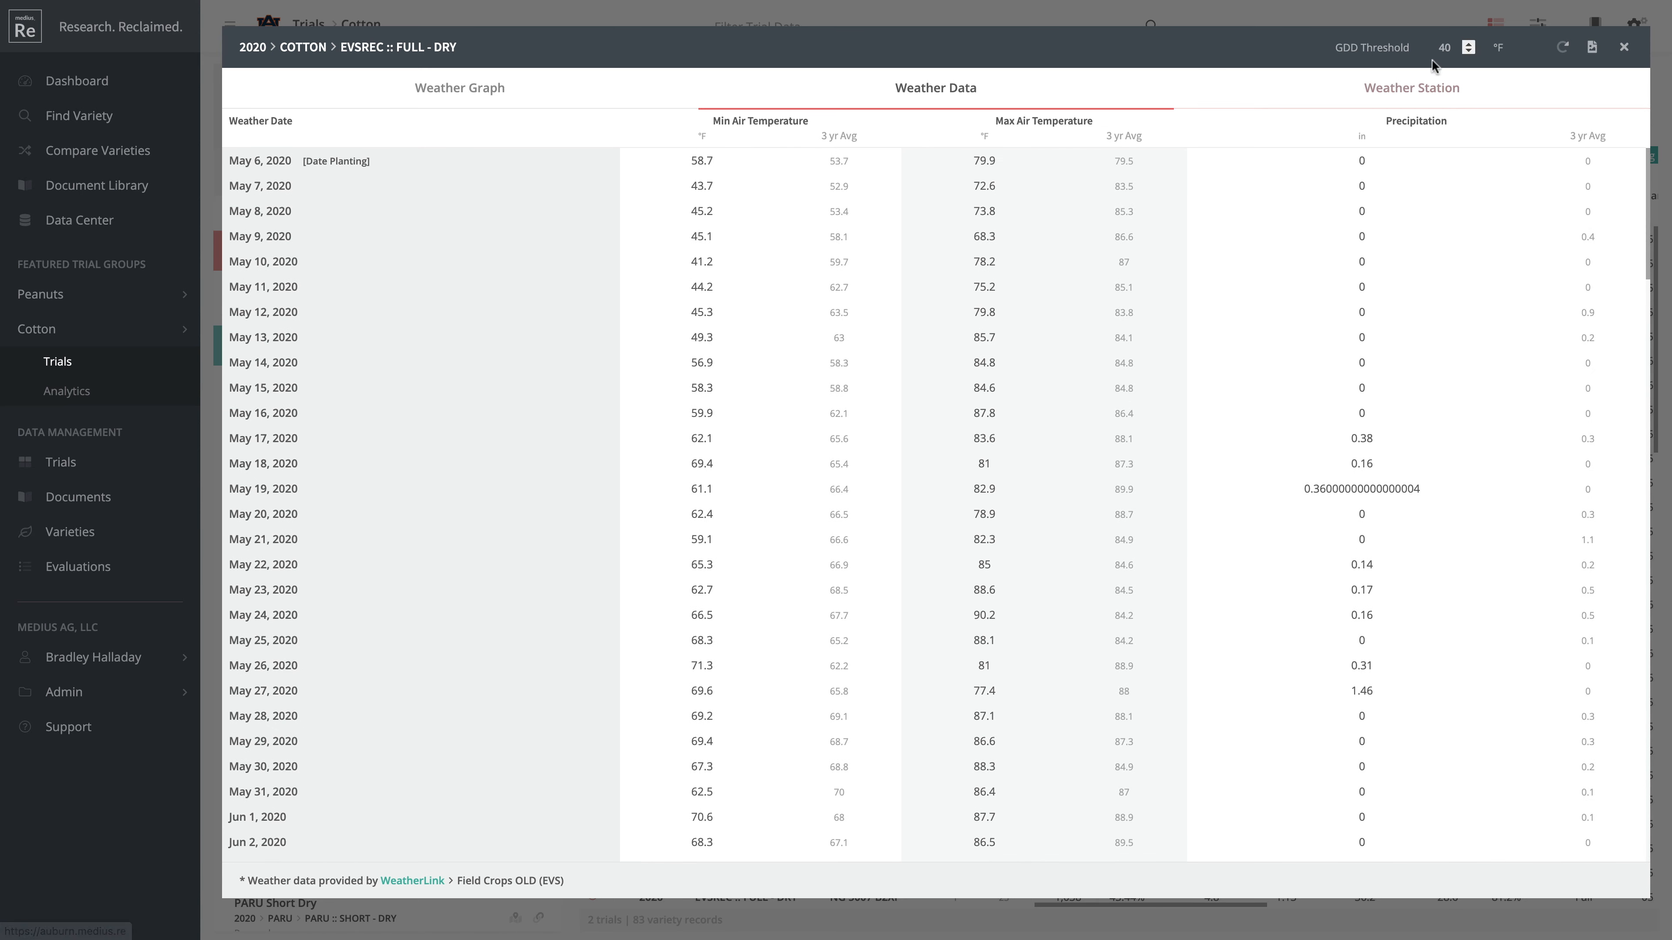
click(1624, 47)
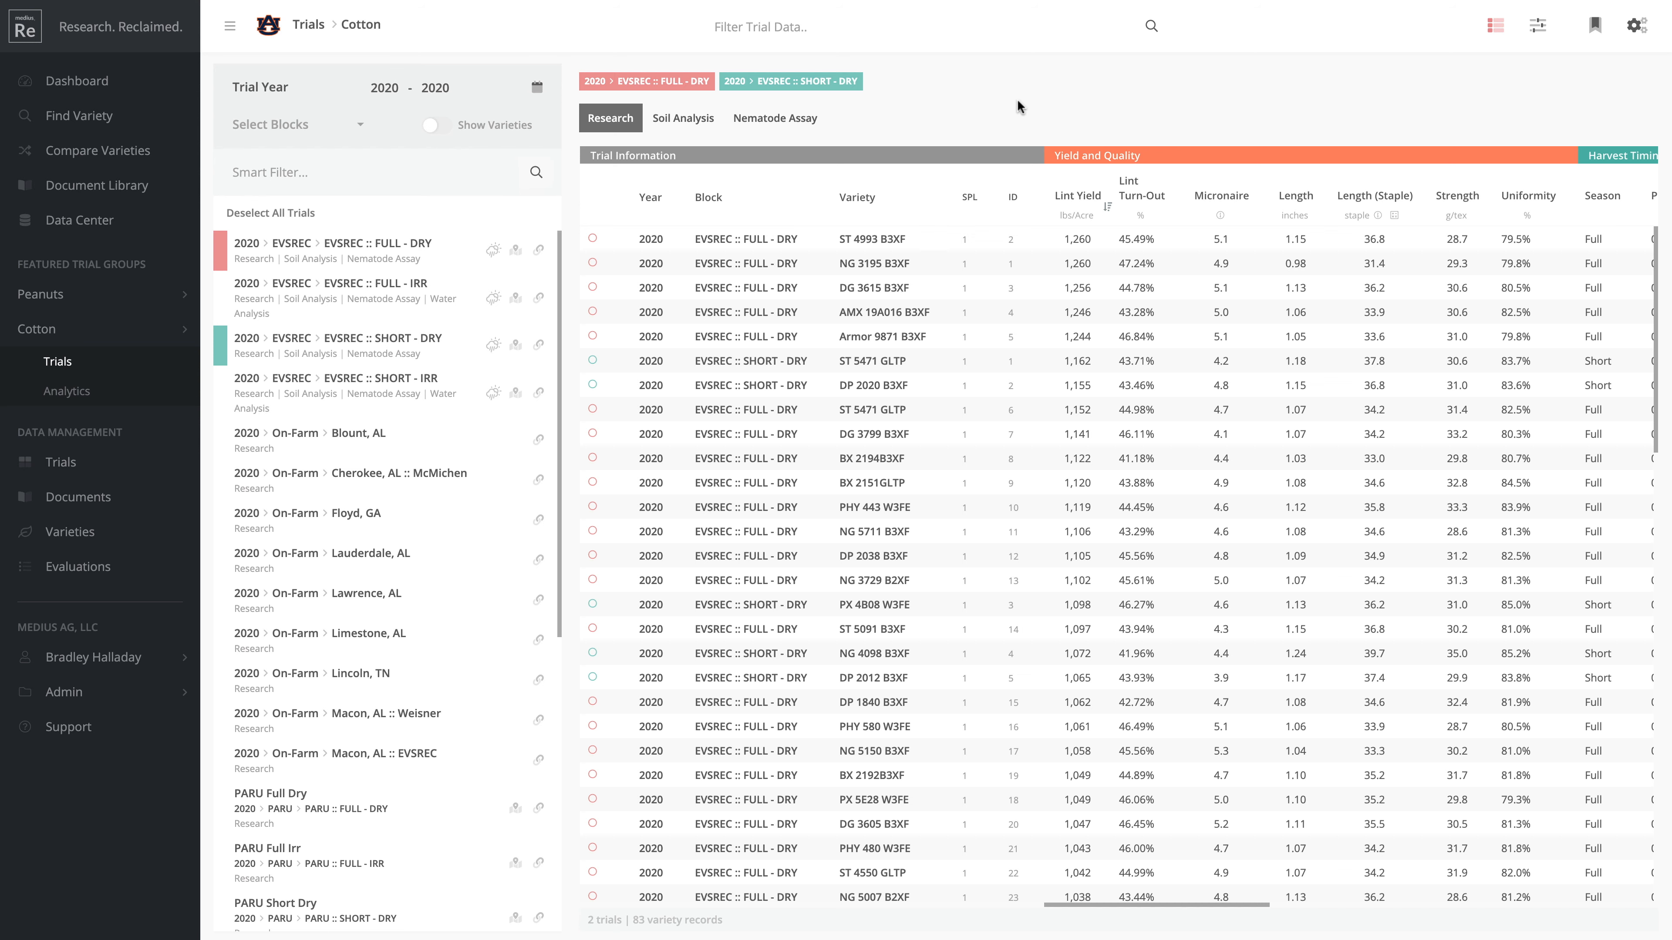
Open the cotton analytics, check the available data fields, and examine 2020 Lint Yield across trial locations and averages
click(66, 390)
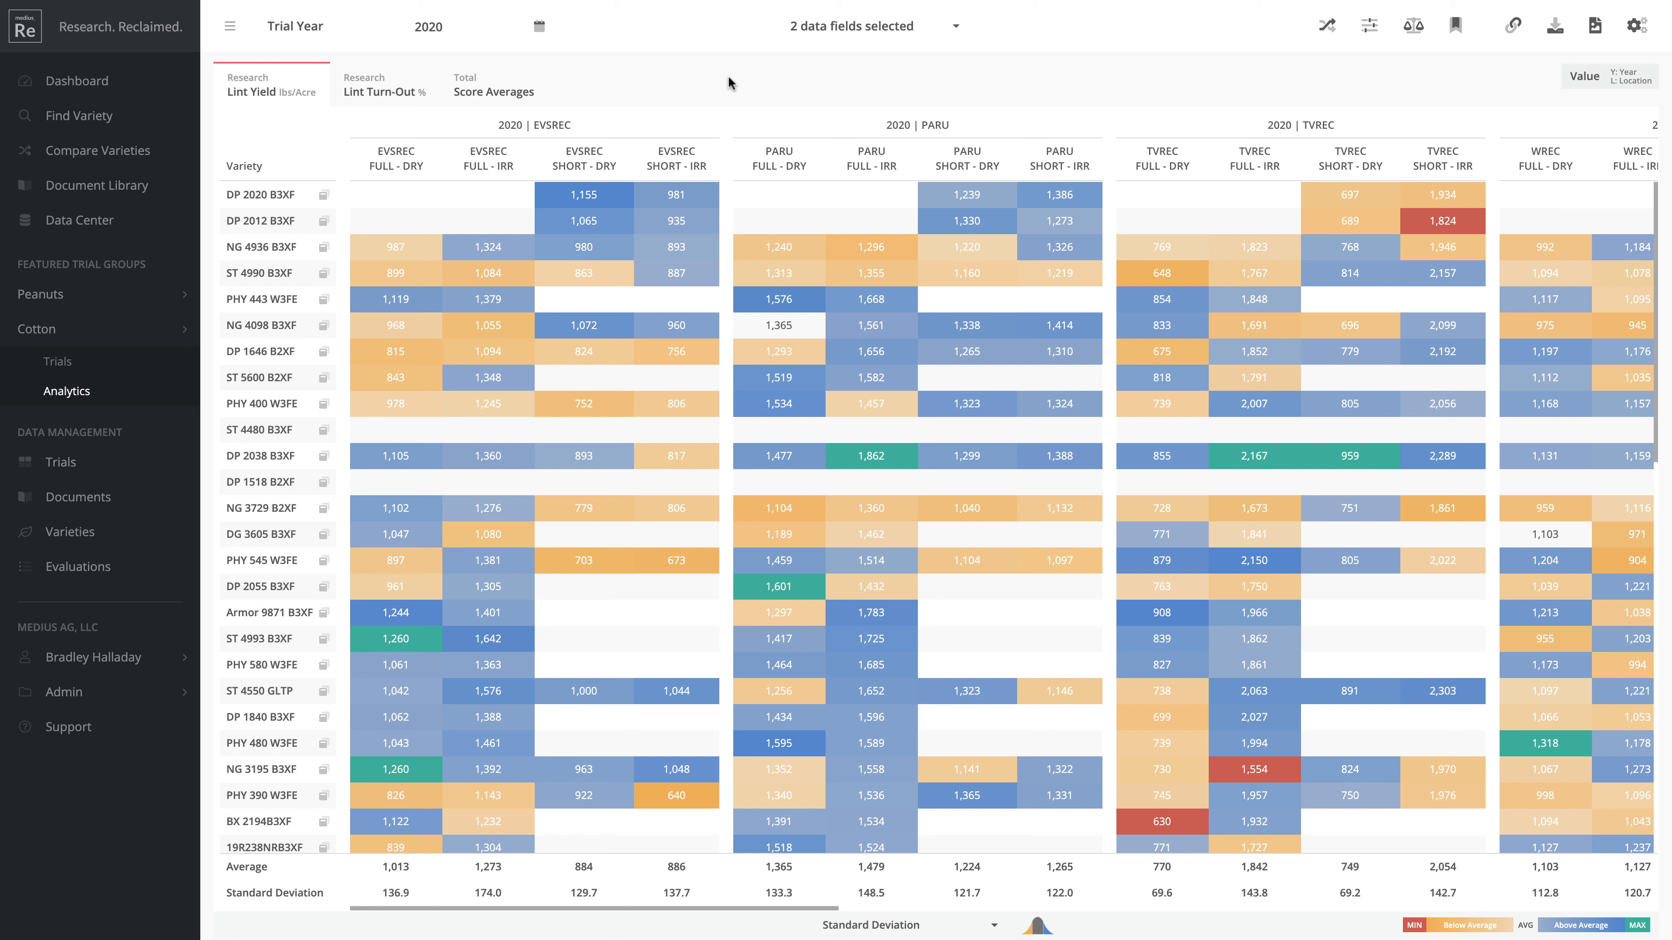
click(842, 32)
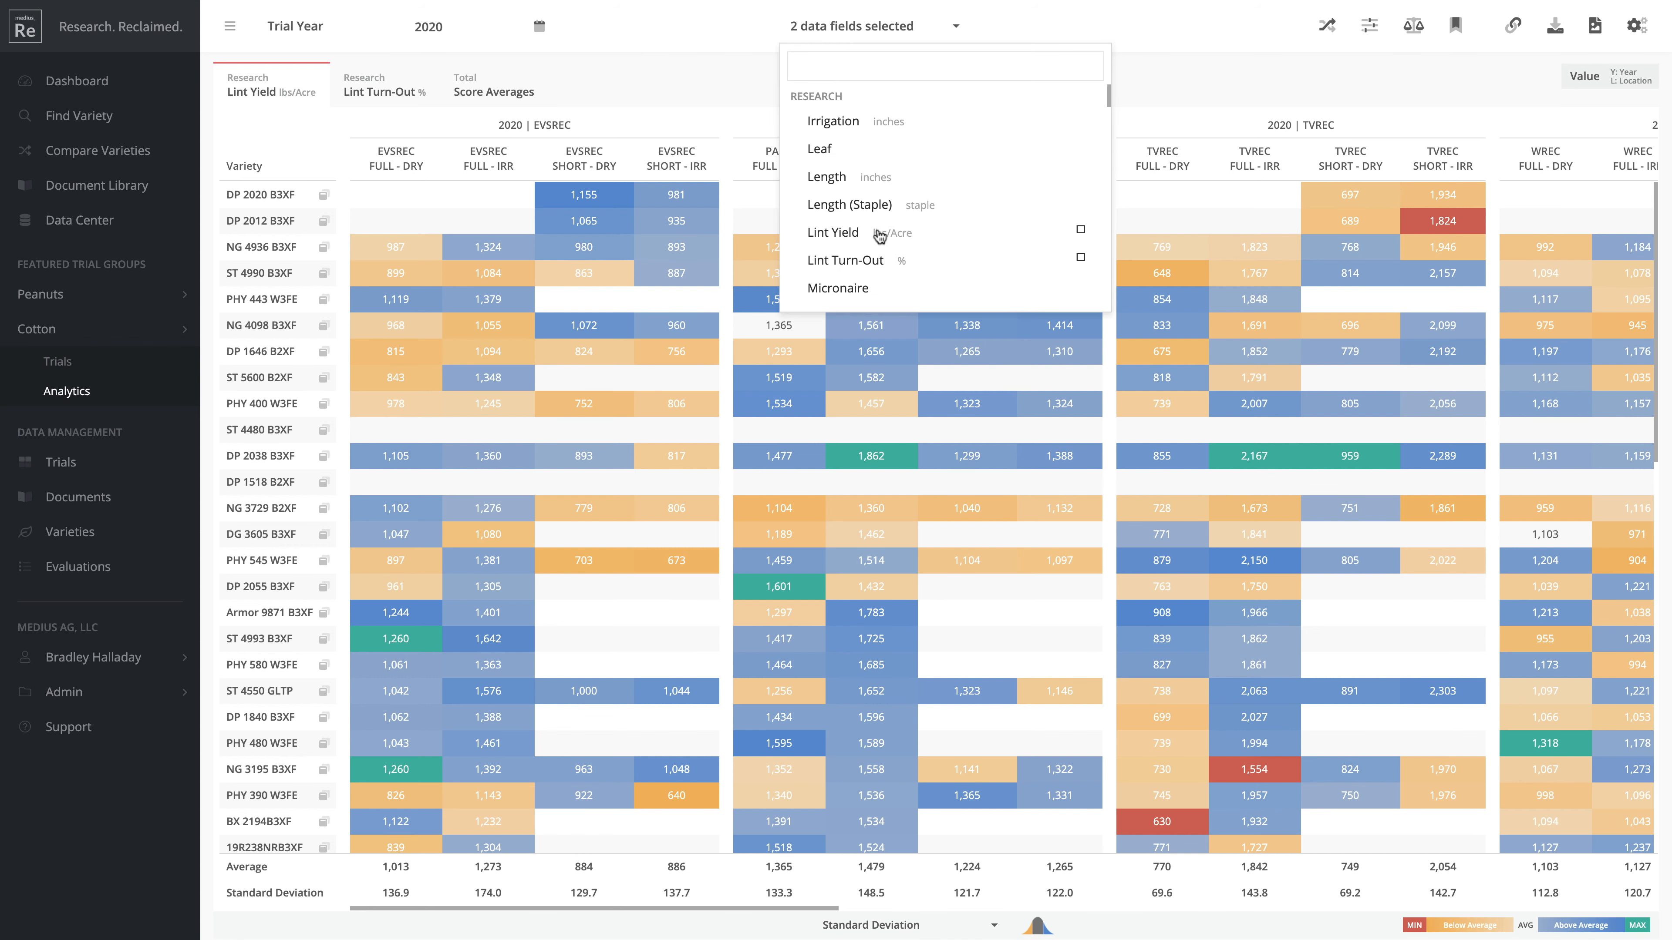
click(722, 74)
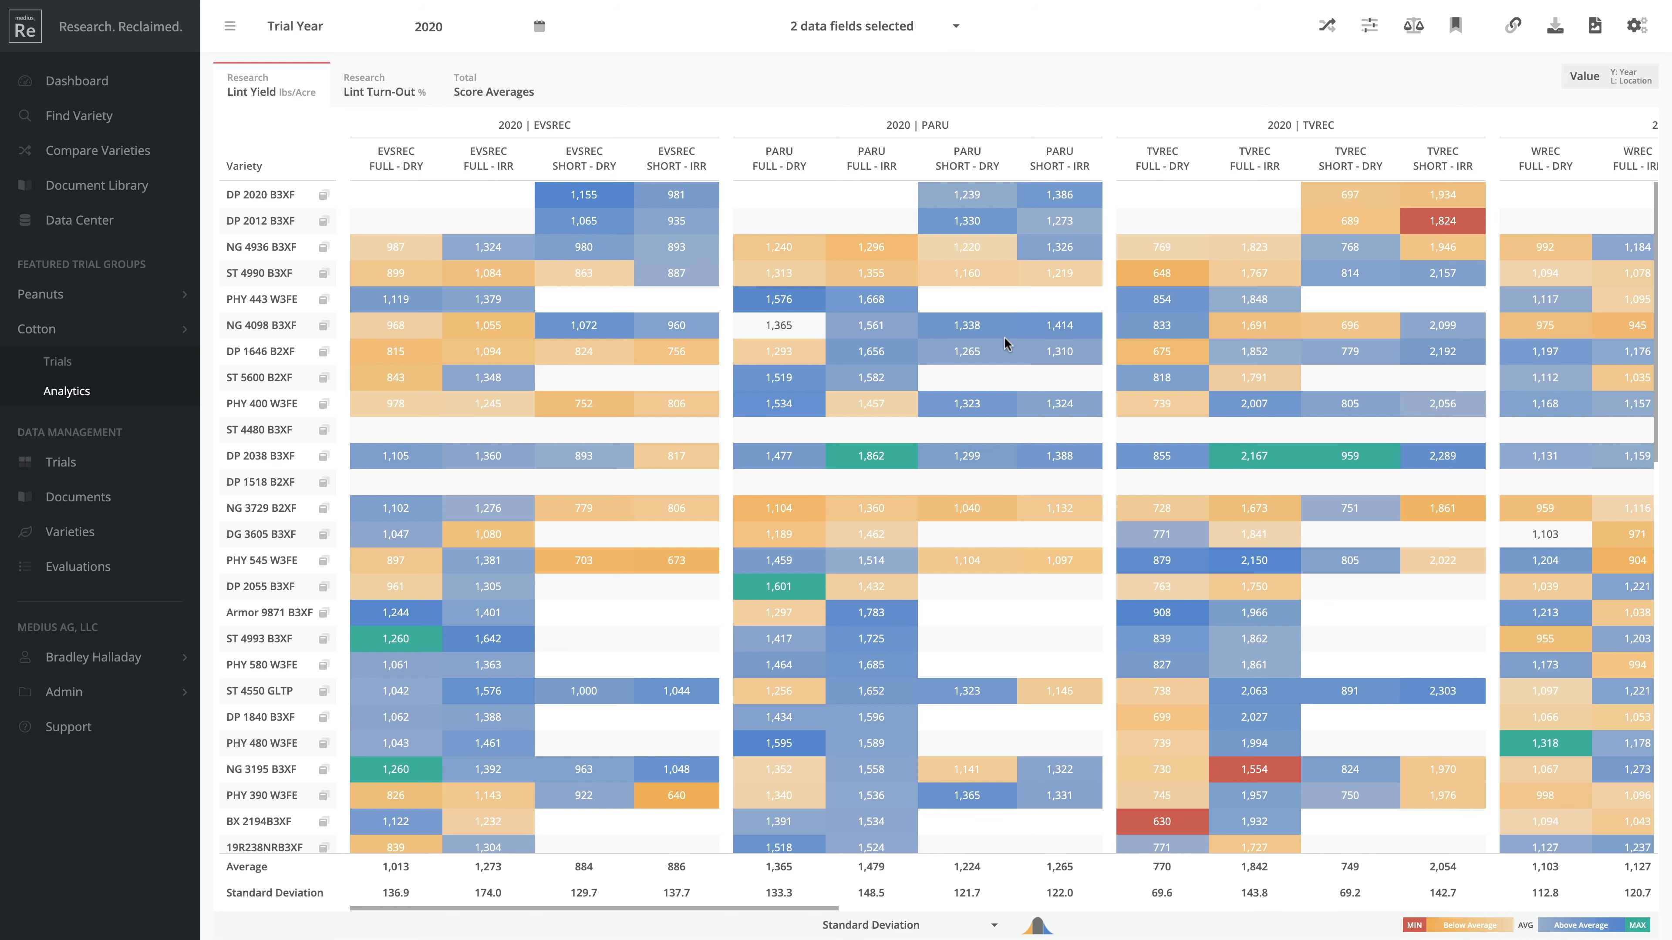
scroll(1005, 335, right, 8)
scroll(1004, 336, right, 5)
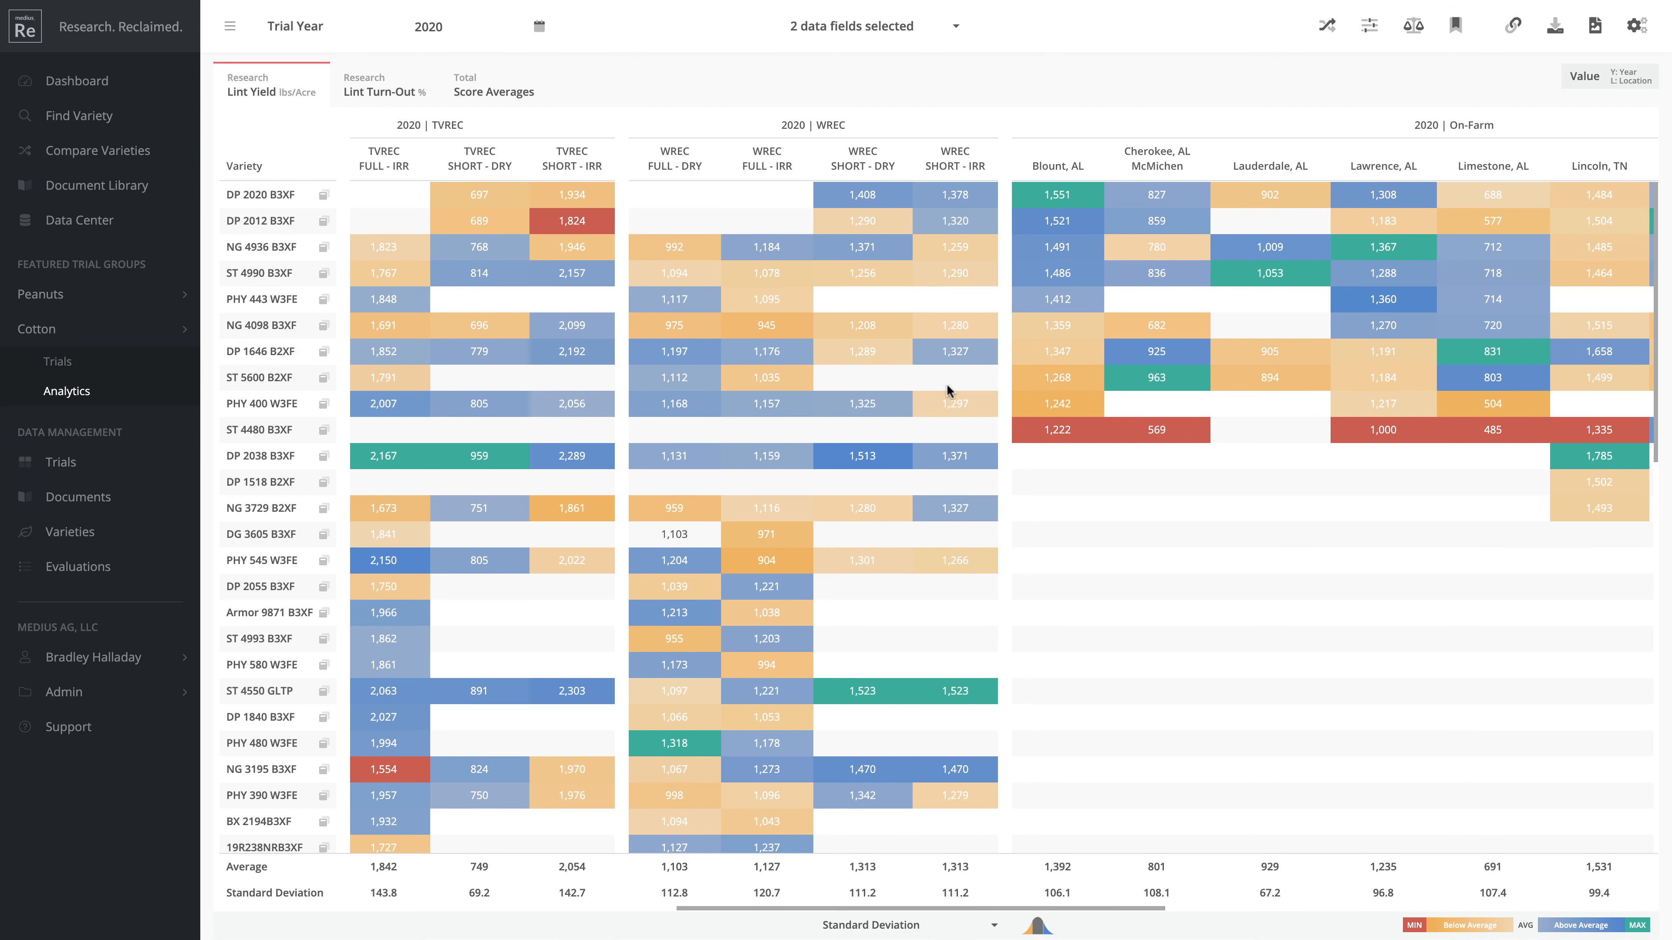
scroll(946, 381, right, 5)
scroll(829, 342, right, 5)
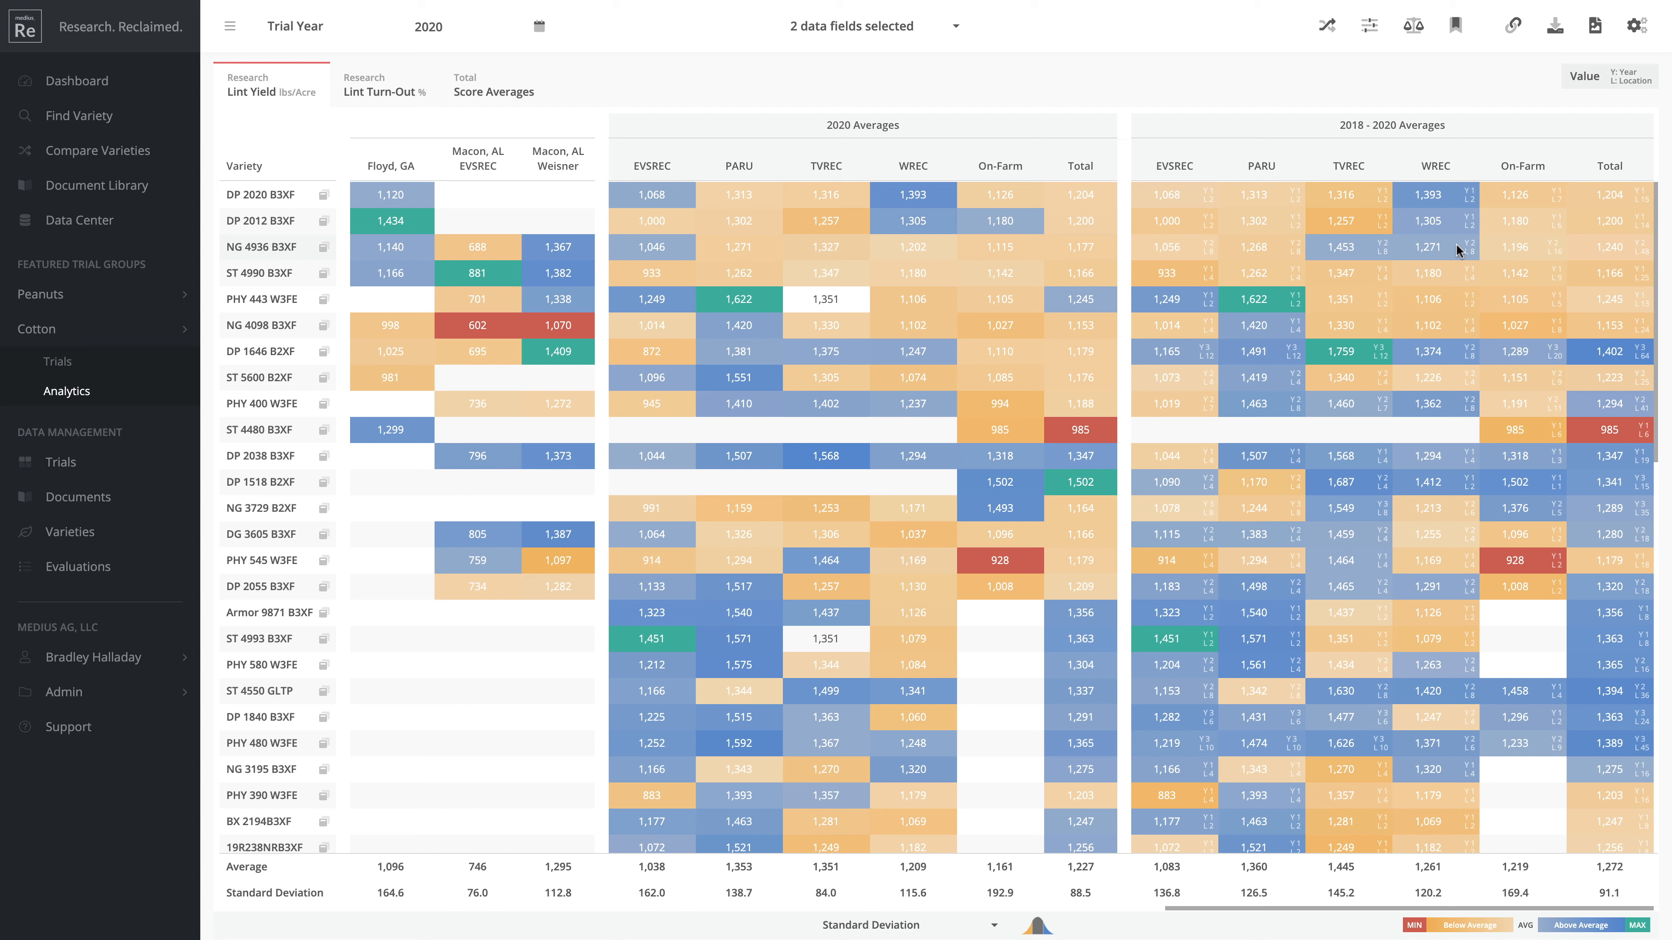
Review the analytics settings for standards, z-scores, multi-year averages and display options, and close them
click(1637, 25)
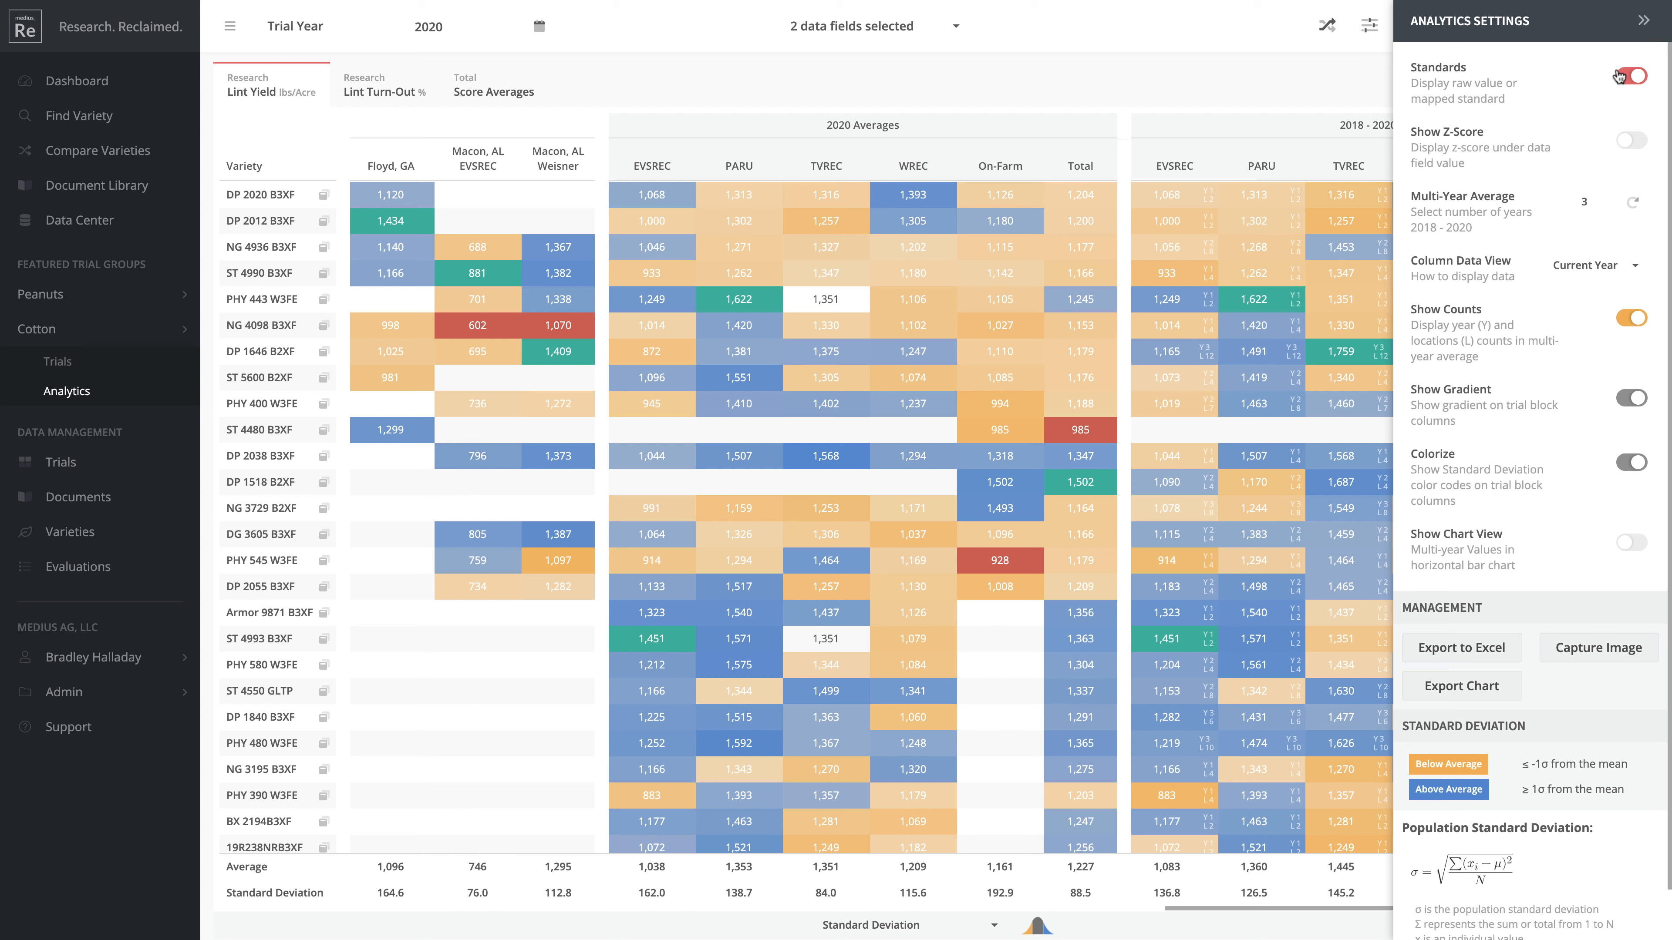
click(1642, 22)
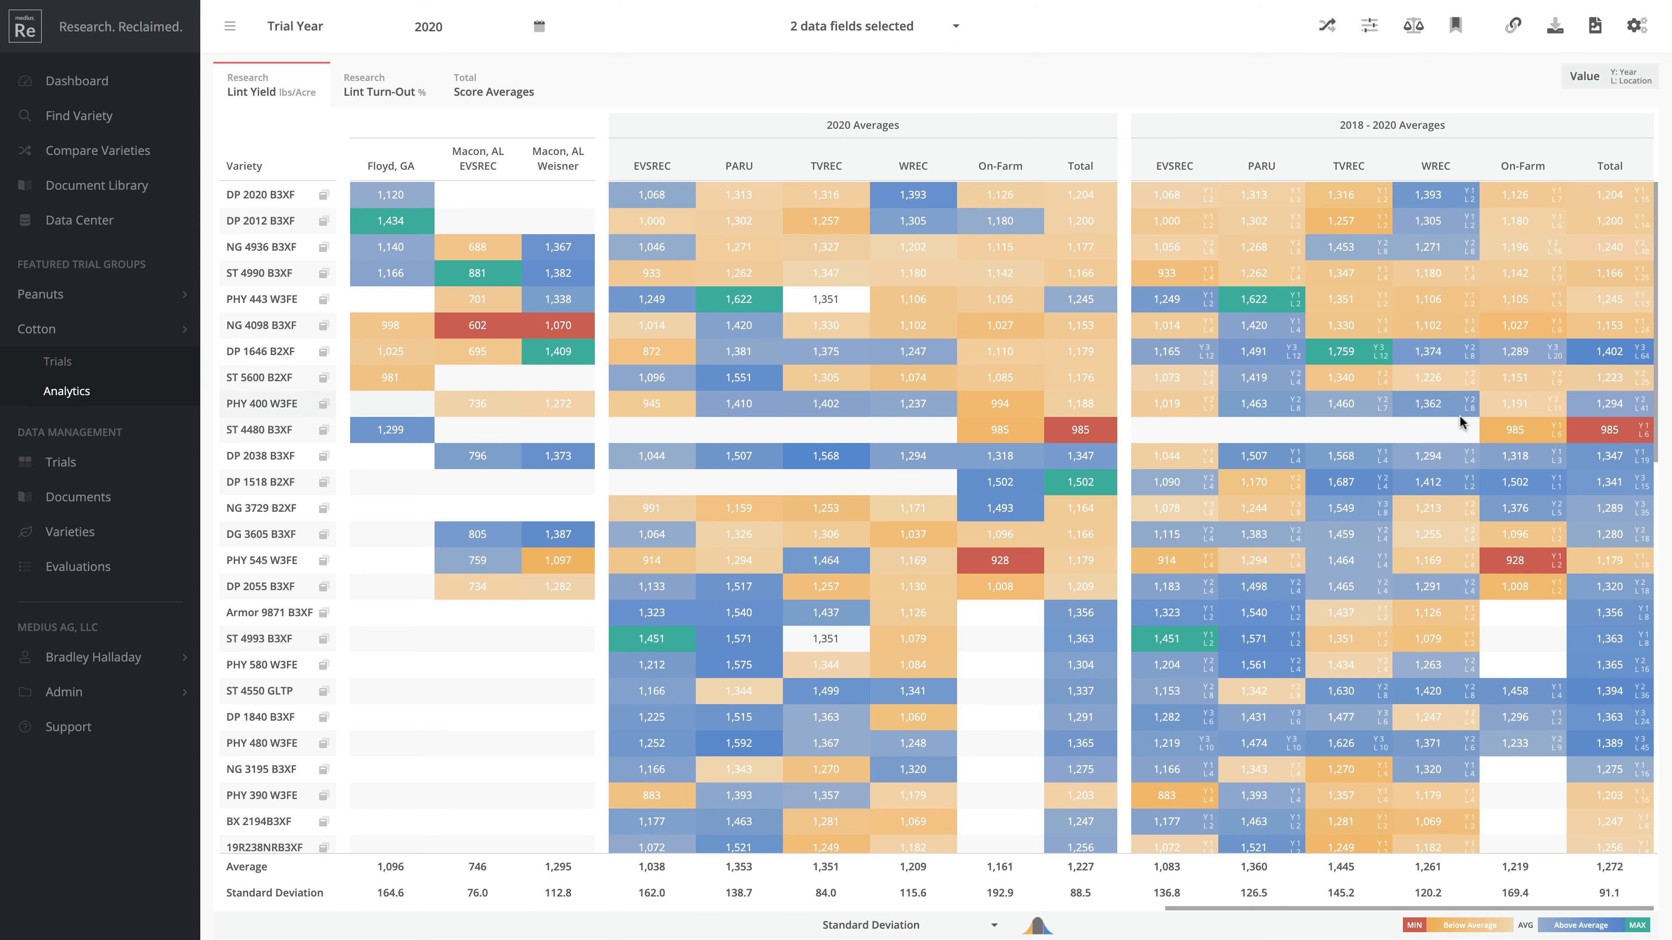
scroll(1480, 423, left, 1)
scroll(1480, 423, left, 15)
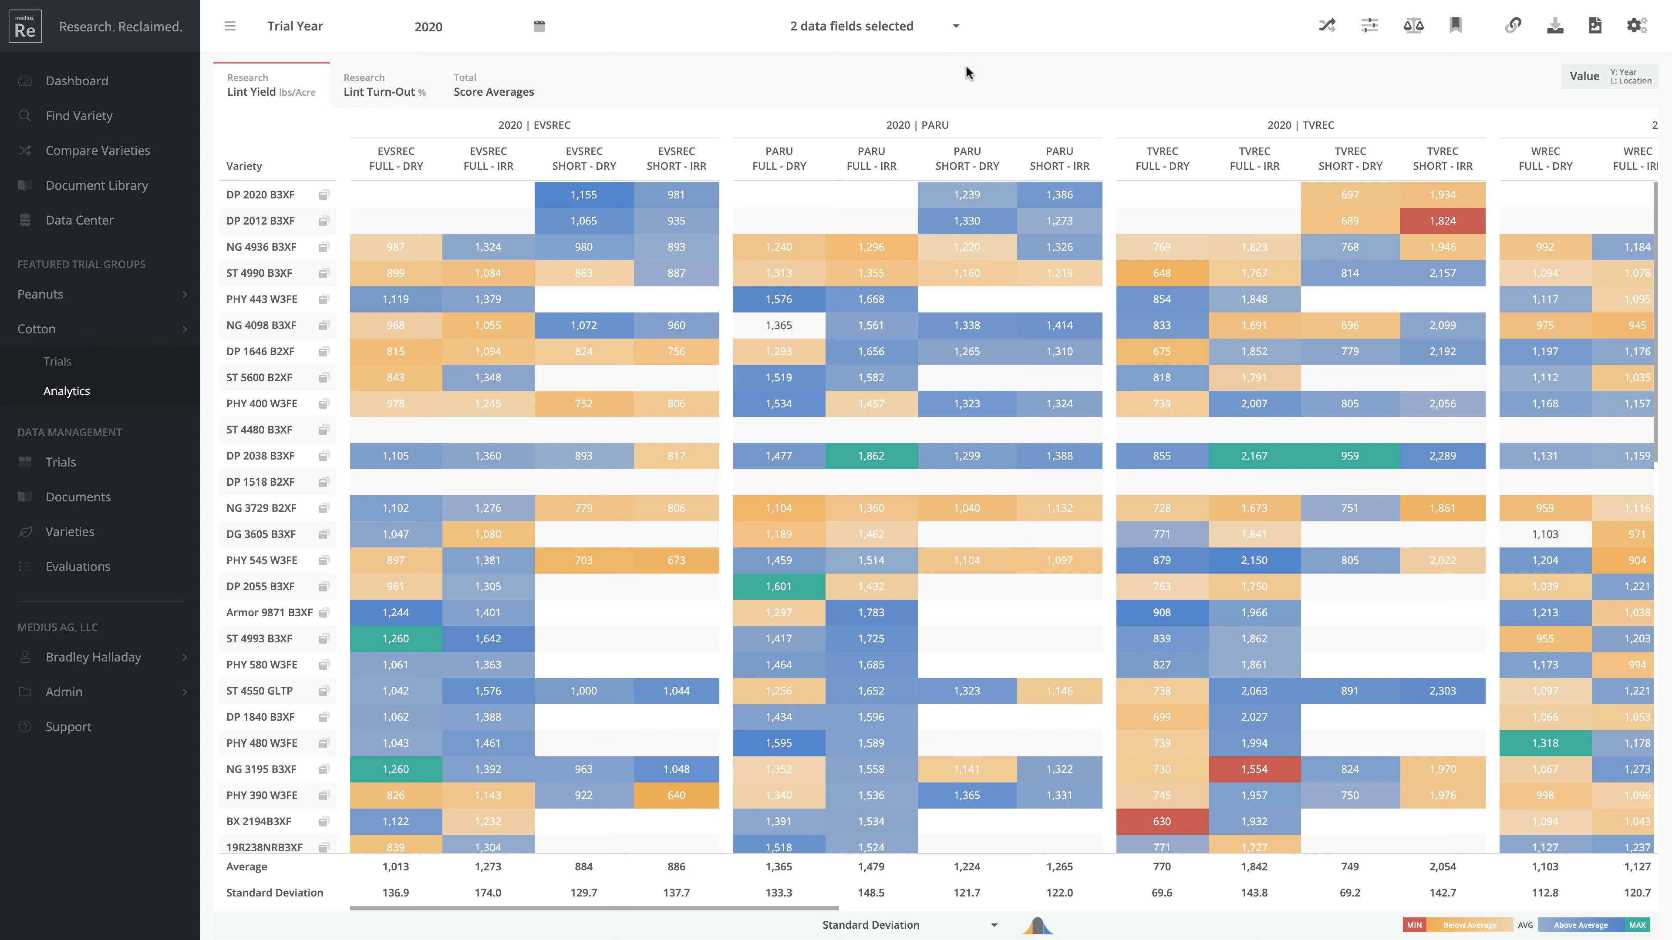
Filter the cotton analytics to trials where Environment equals IRR, and hide the filter options
click(1370, 29)
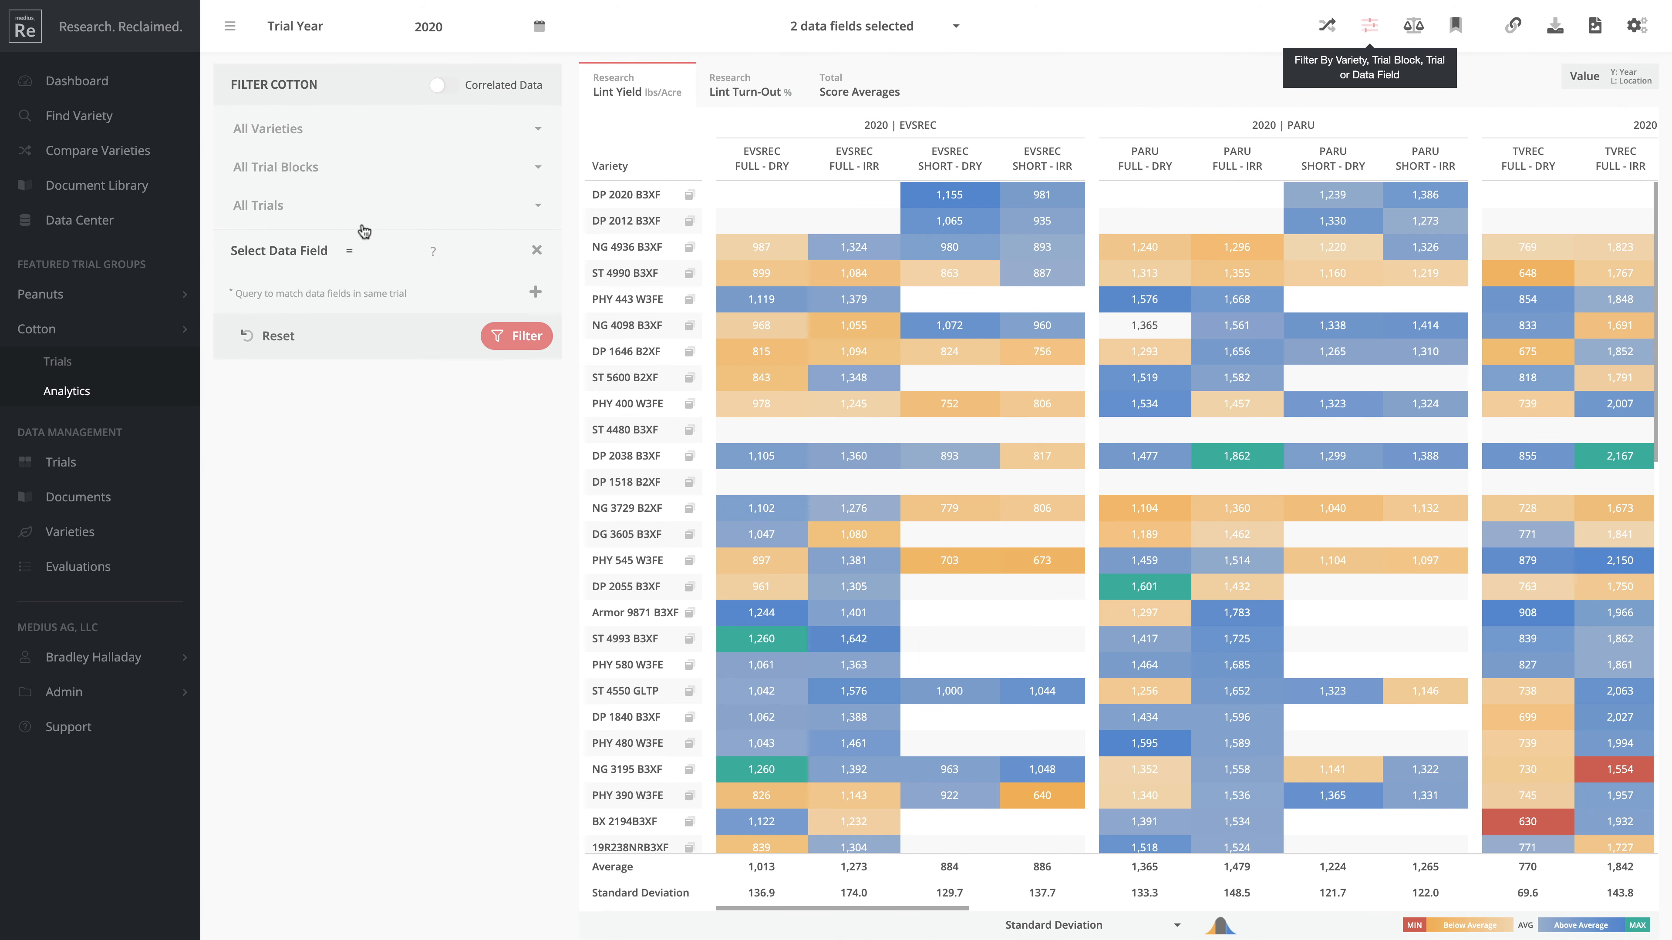
click(310, 251)
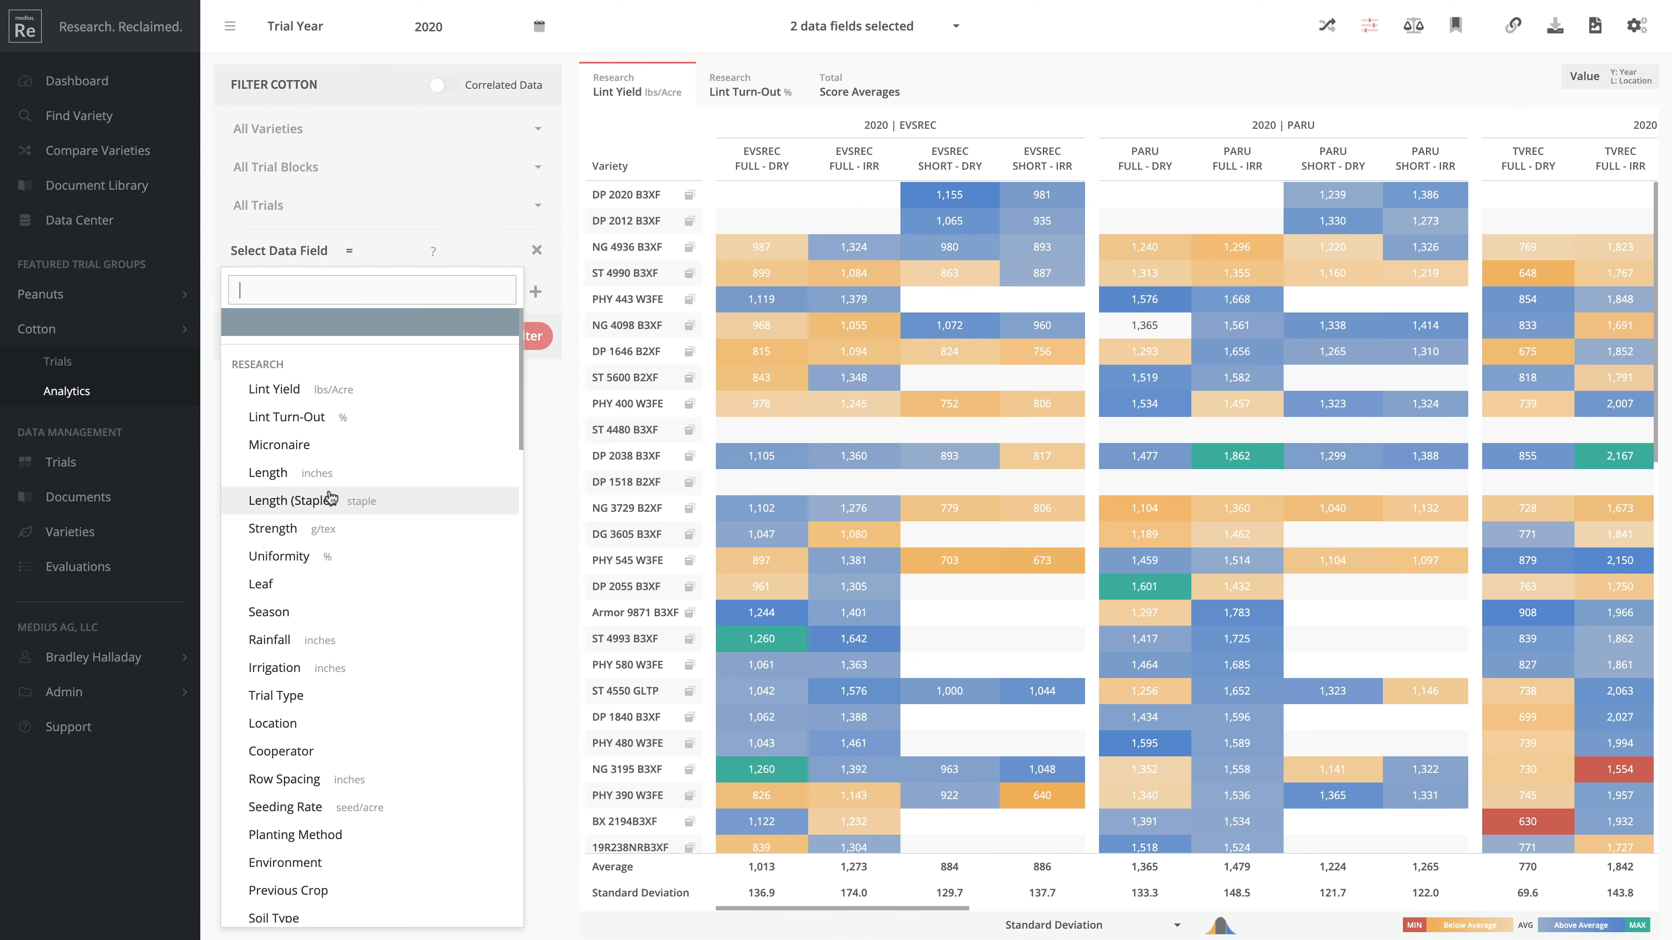
text(envi)
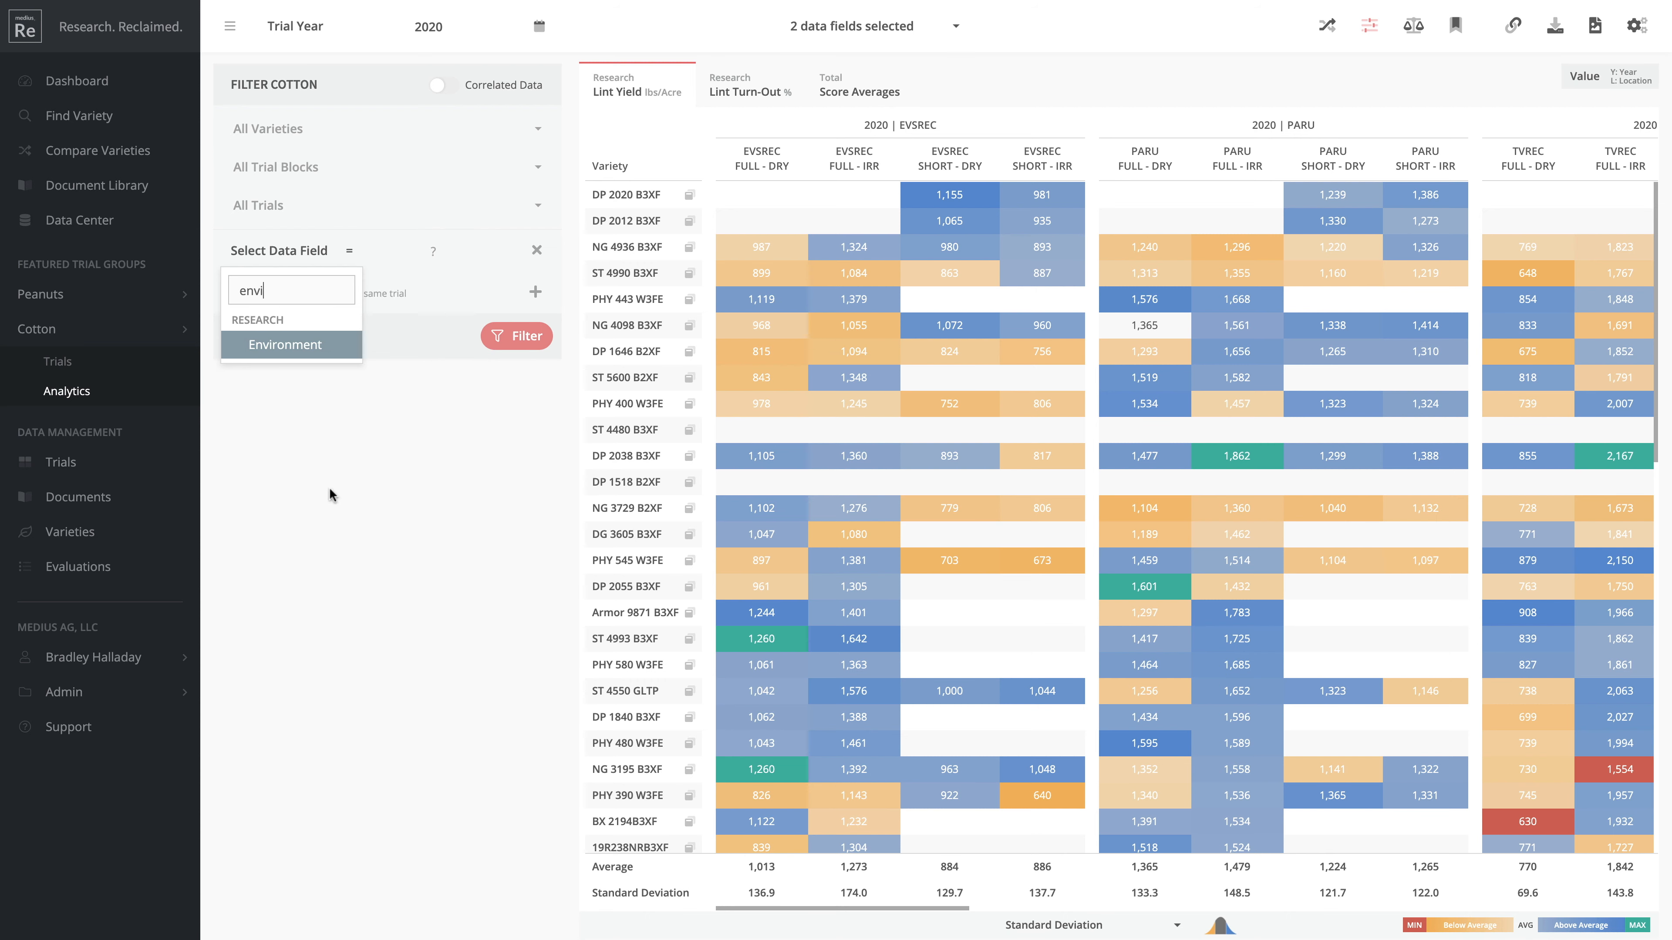
click(309, 346)
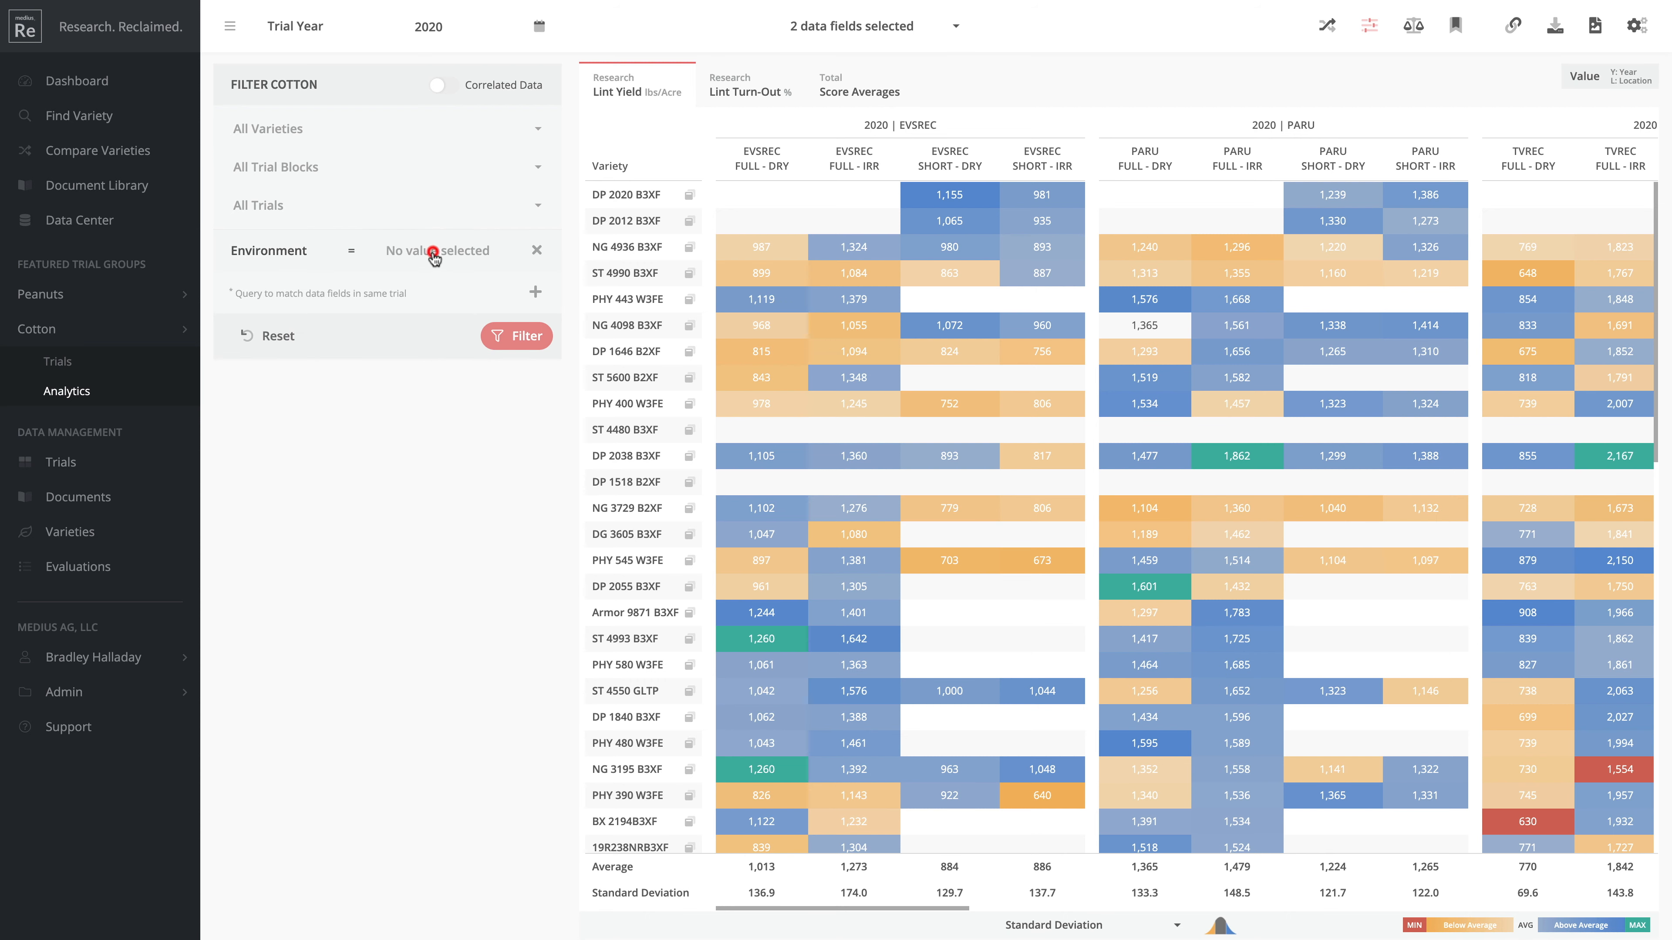
click(434, 254)
click(405, 380)
click(413, 469)
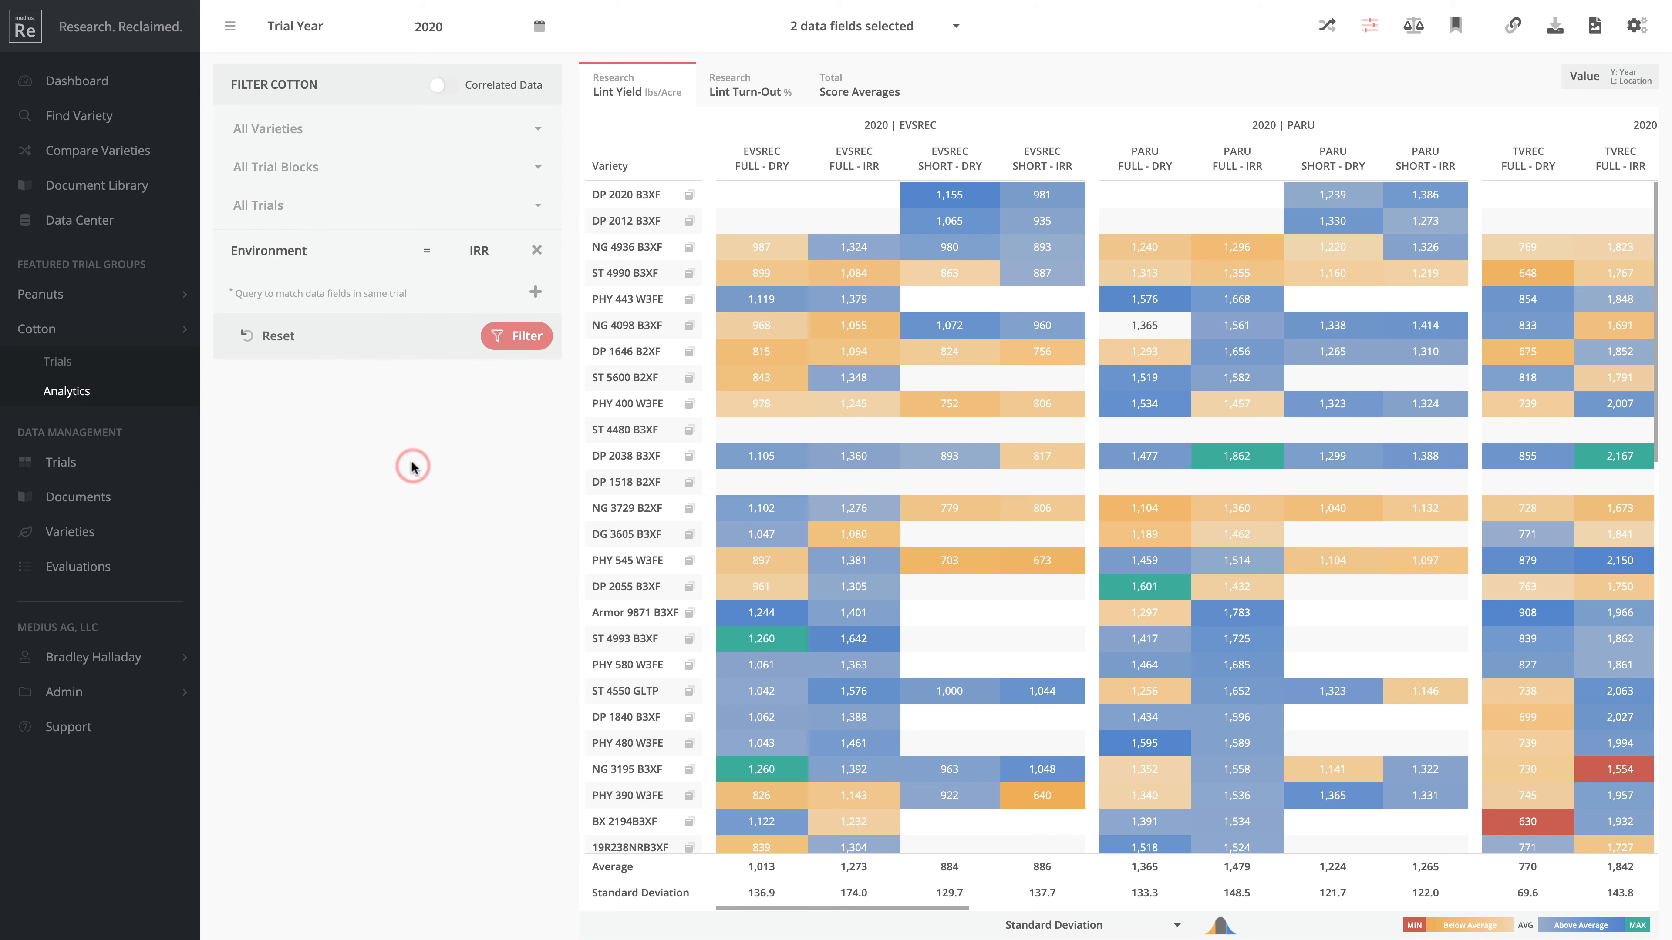
click(542, 350)
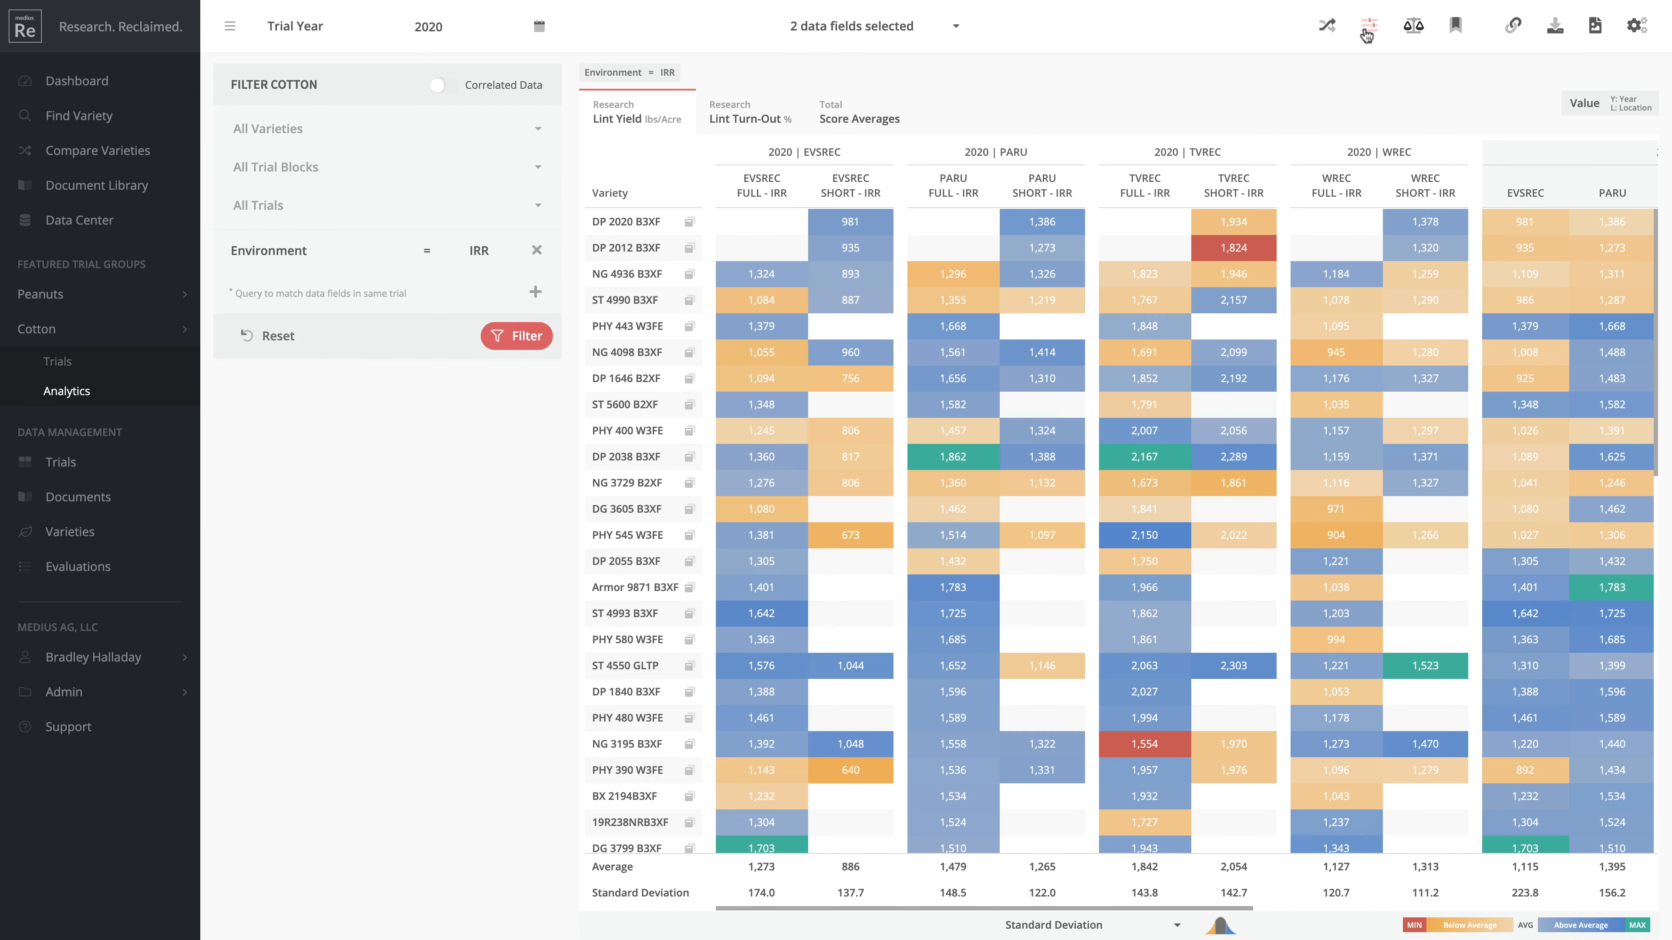
click(1370, 26)
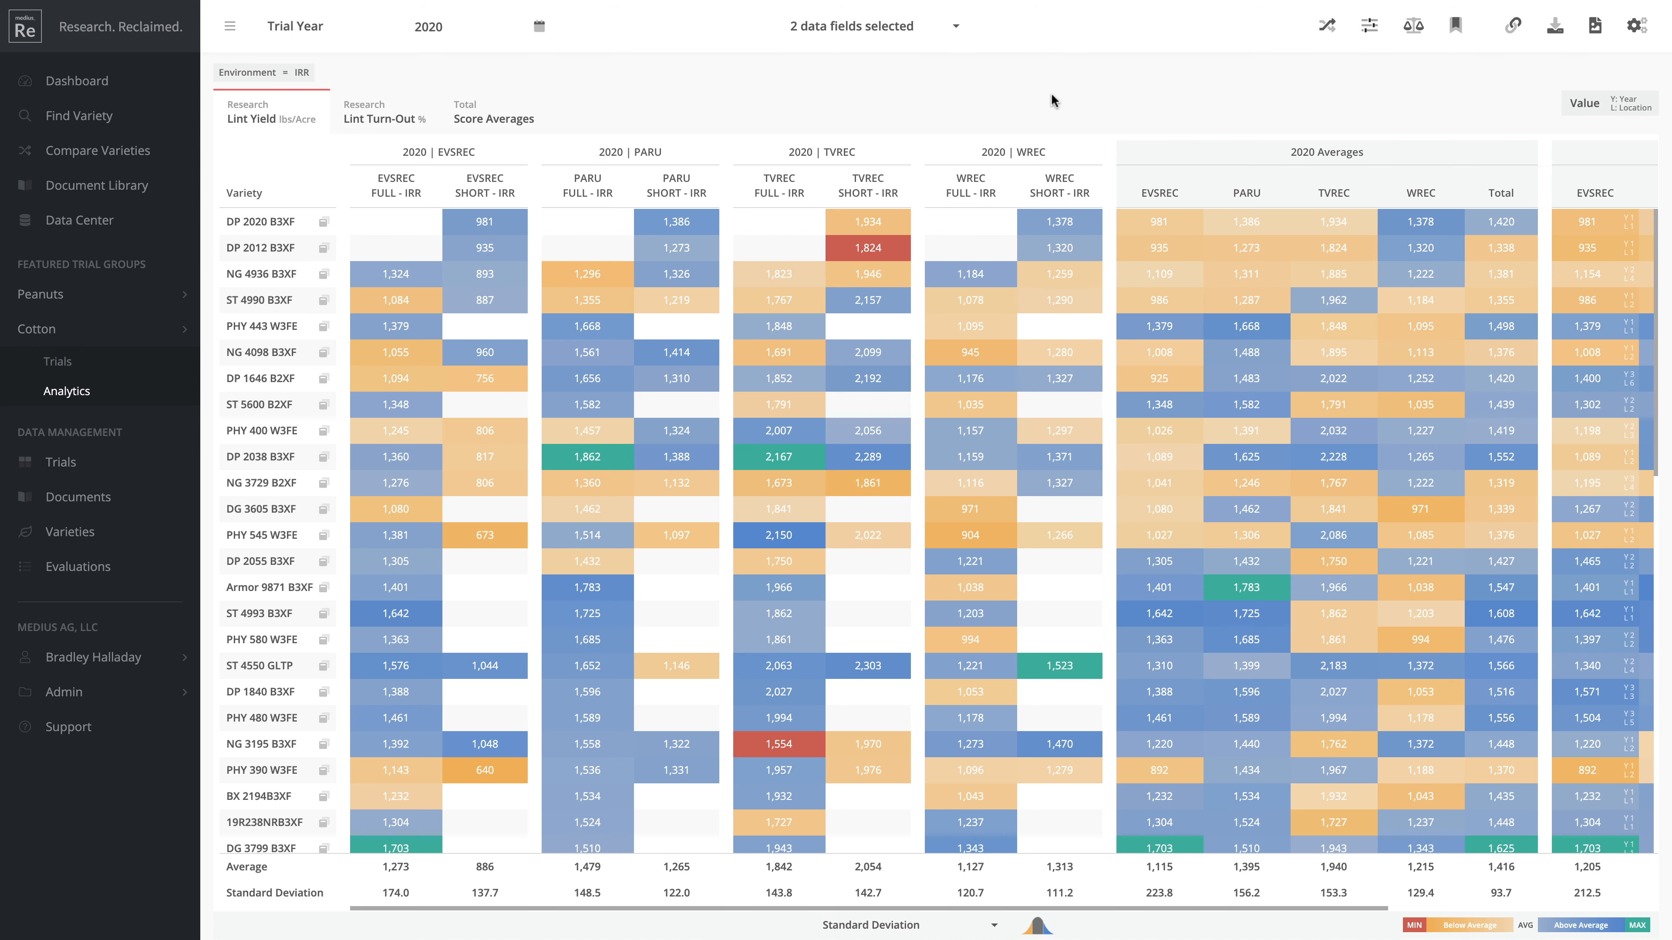
Sort the irrigated Lint Yield results by the 2020 Averages Total from highest to lowest and review the variety ranking
scroll(1333, 292, right, 5)
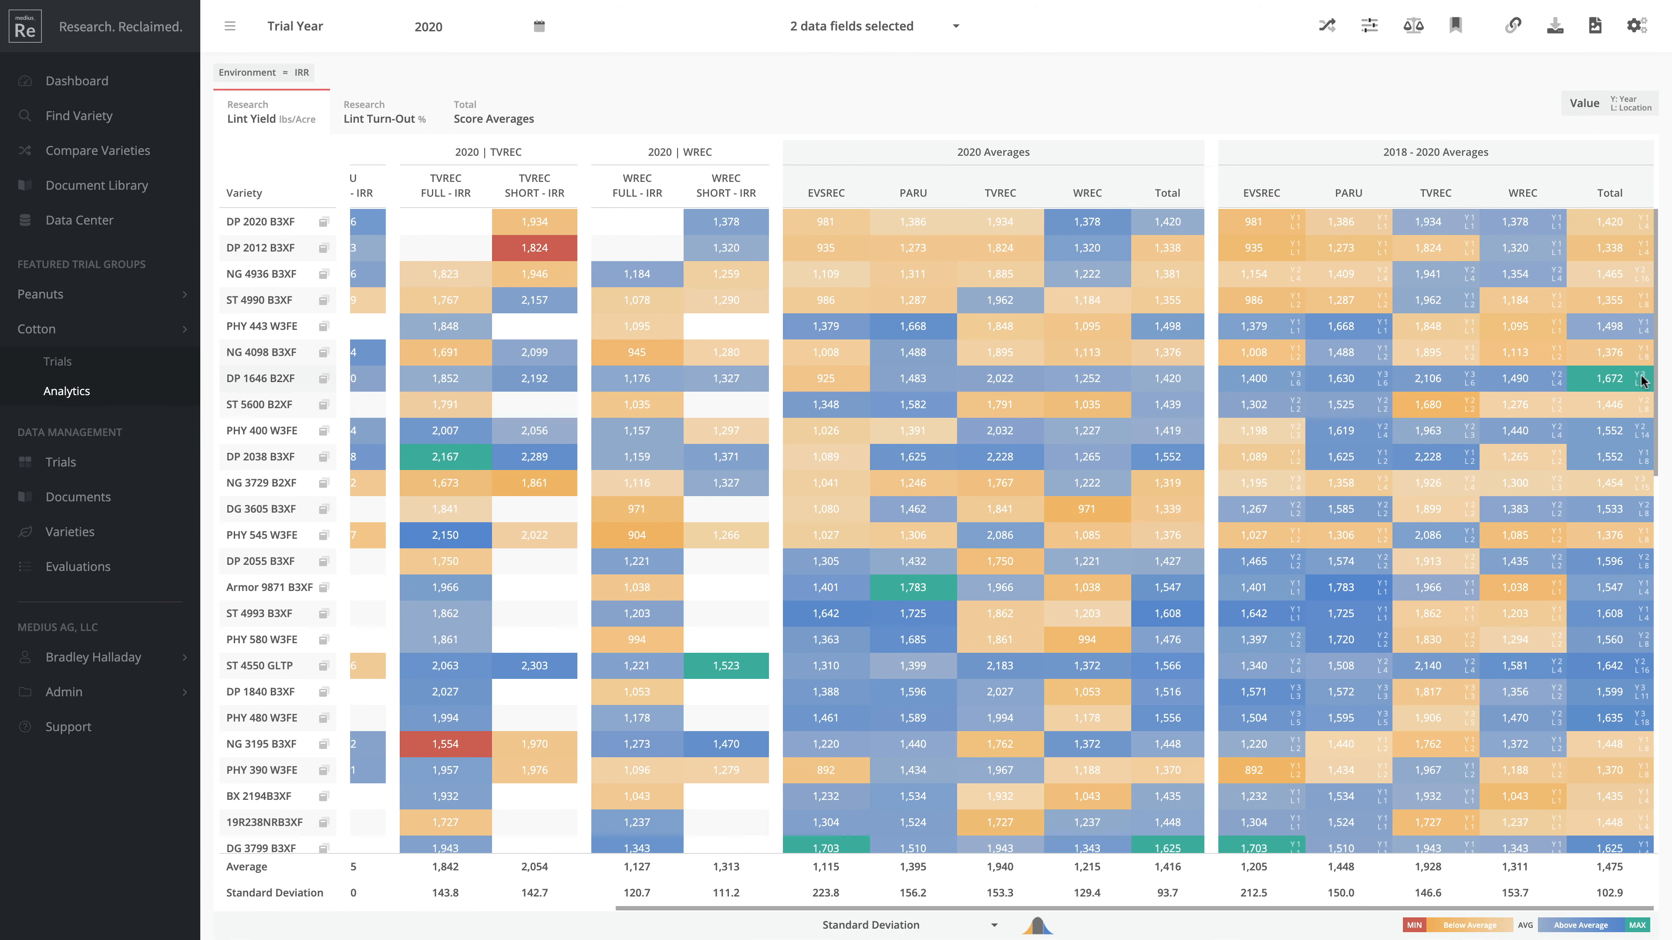
scroll(1633, 386, left, 5)
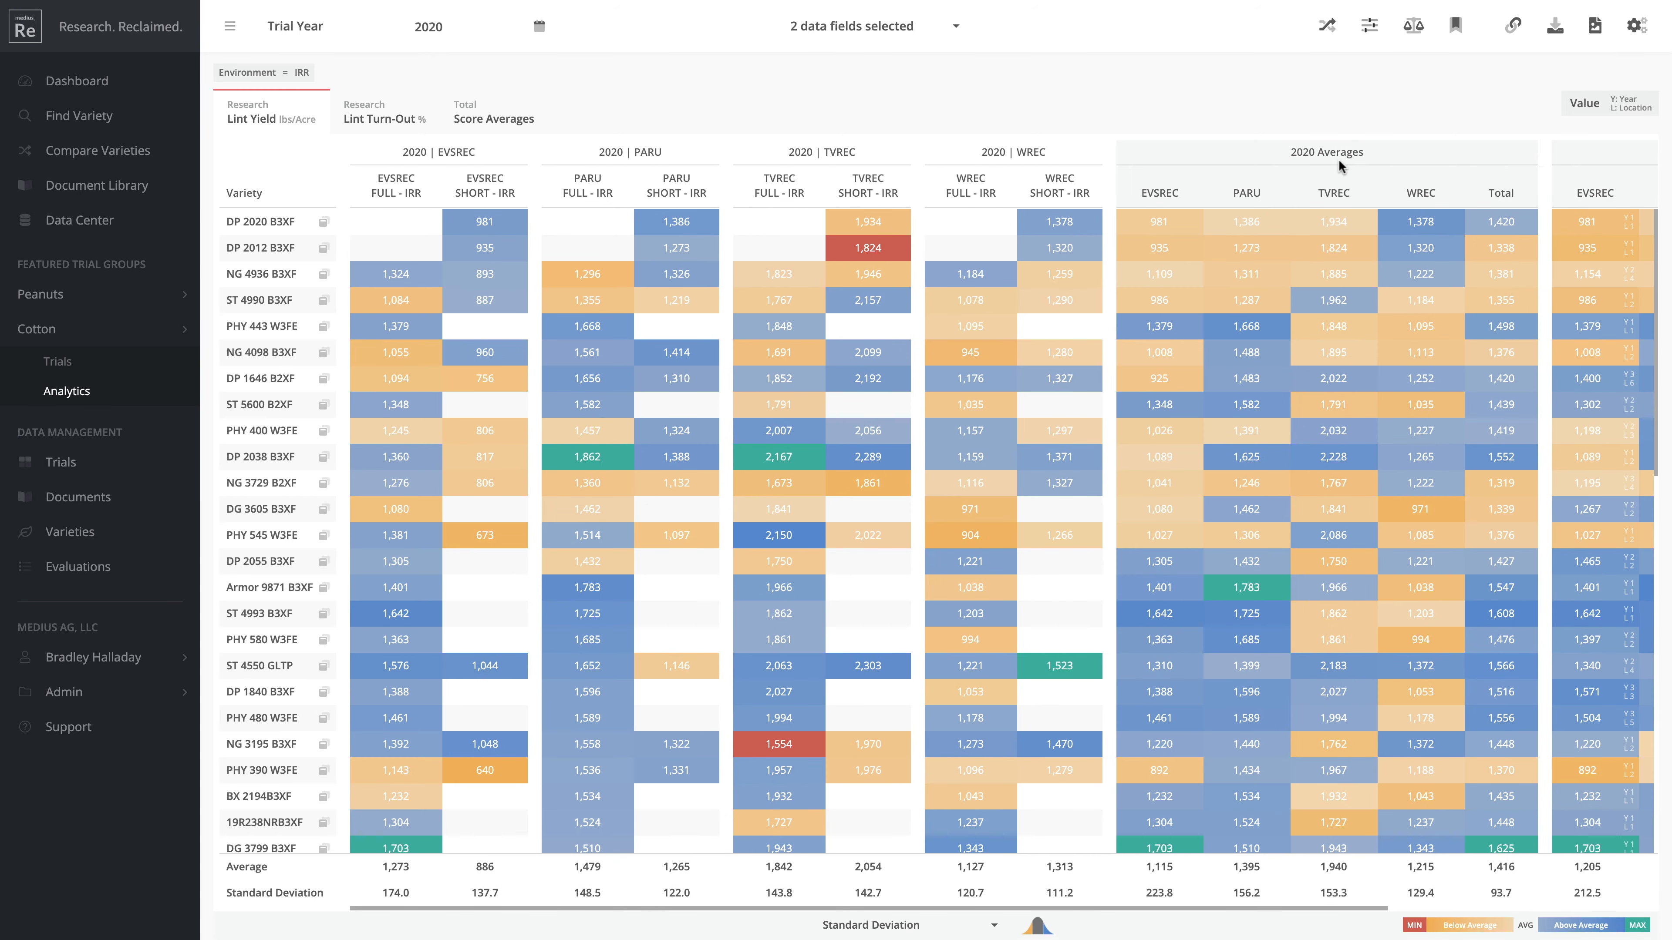
click(1502, 194)
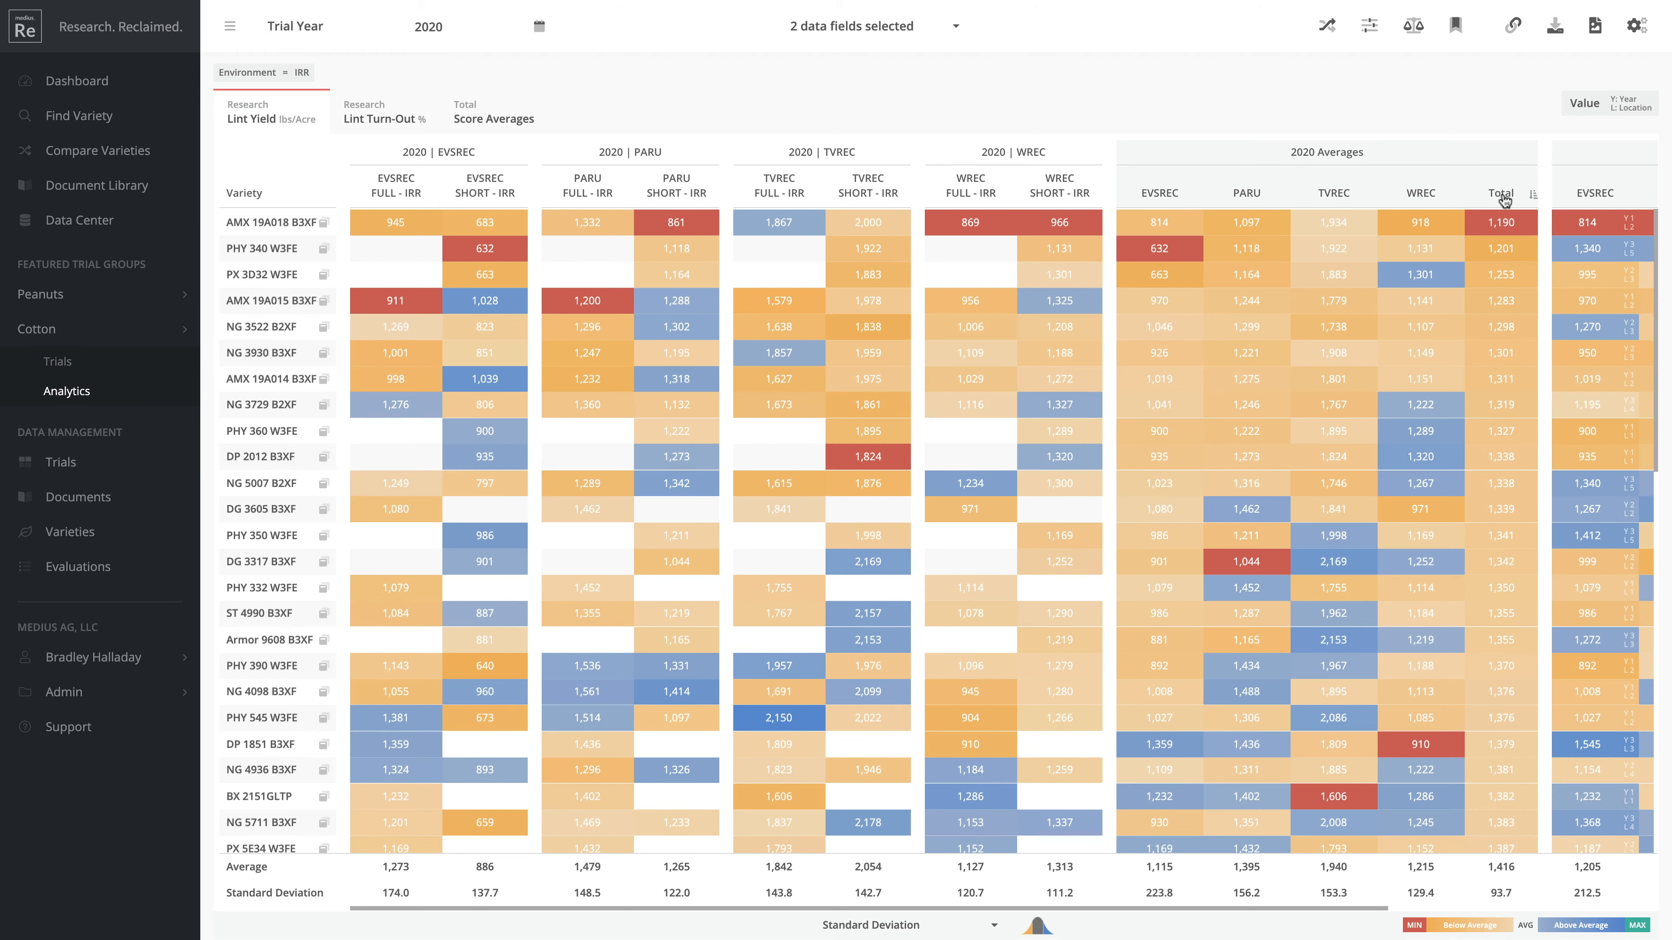
click(1506, 196)
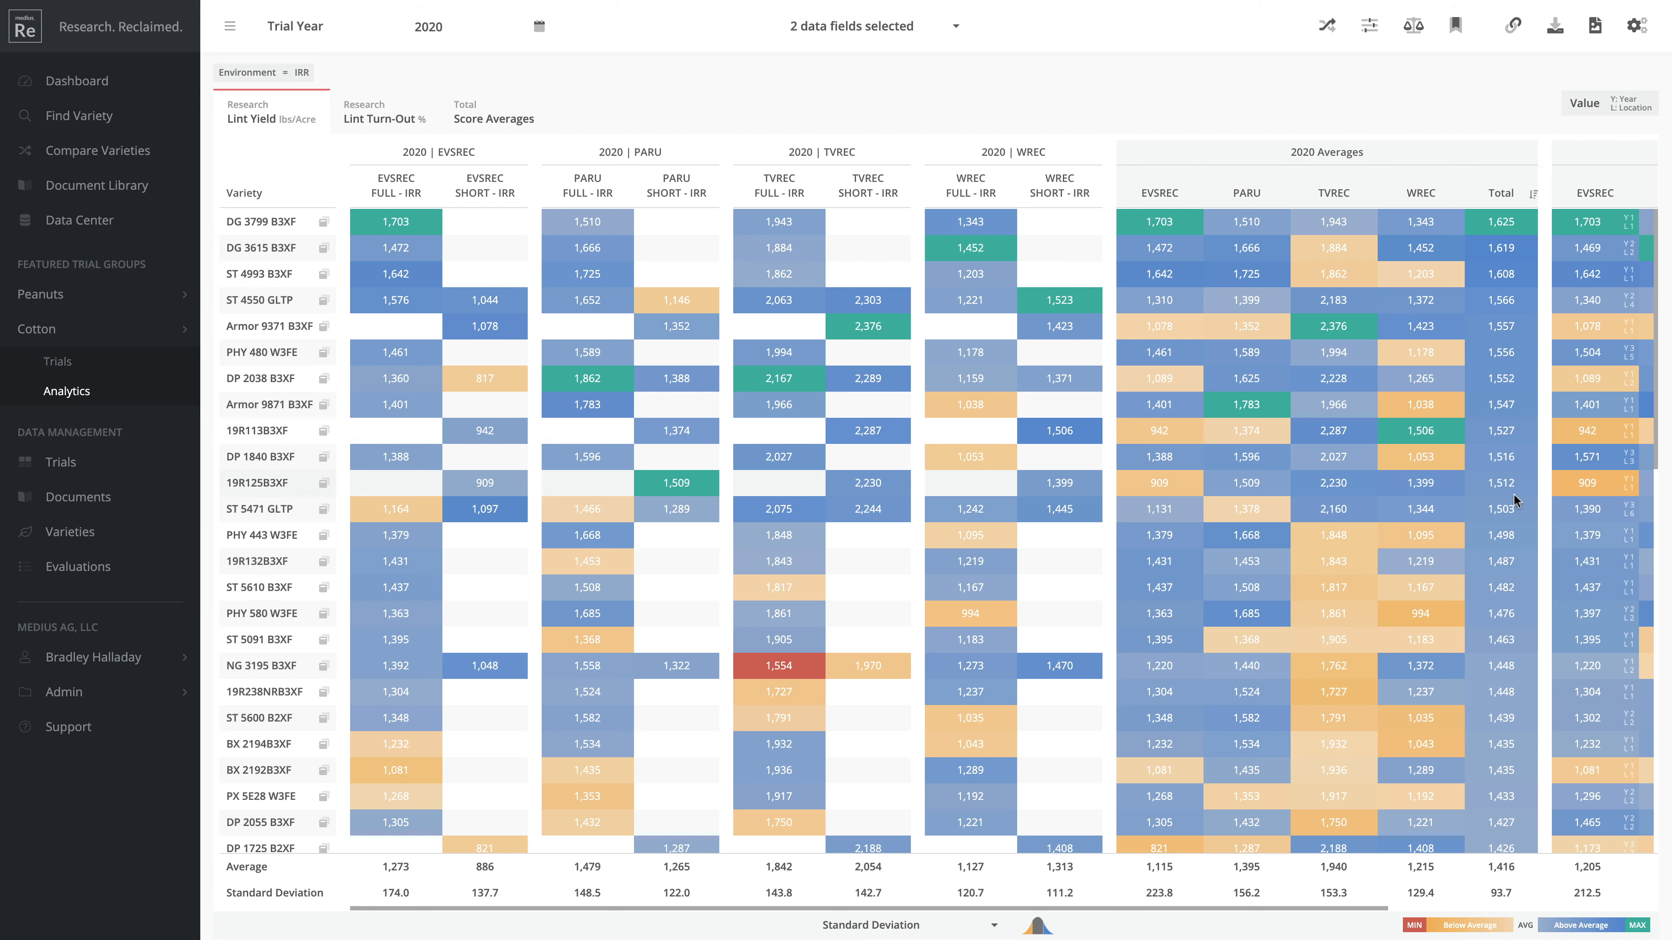
scroll(1507, 487, down, 15)
scroll(1512, 498, up, 6)
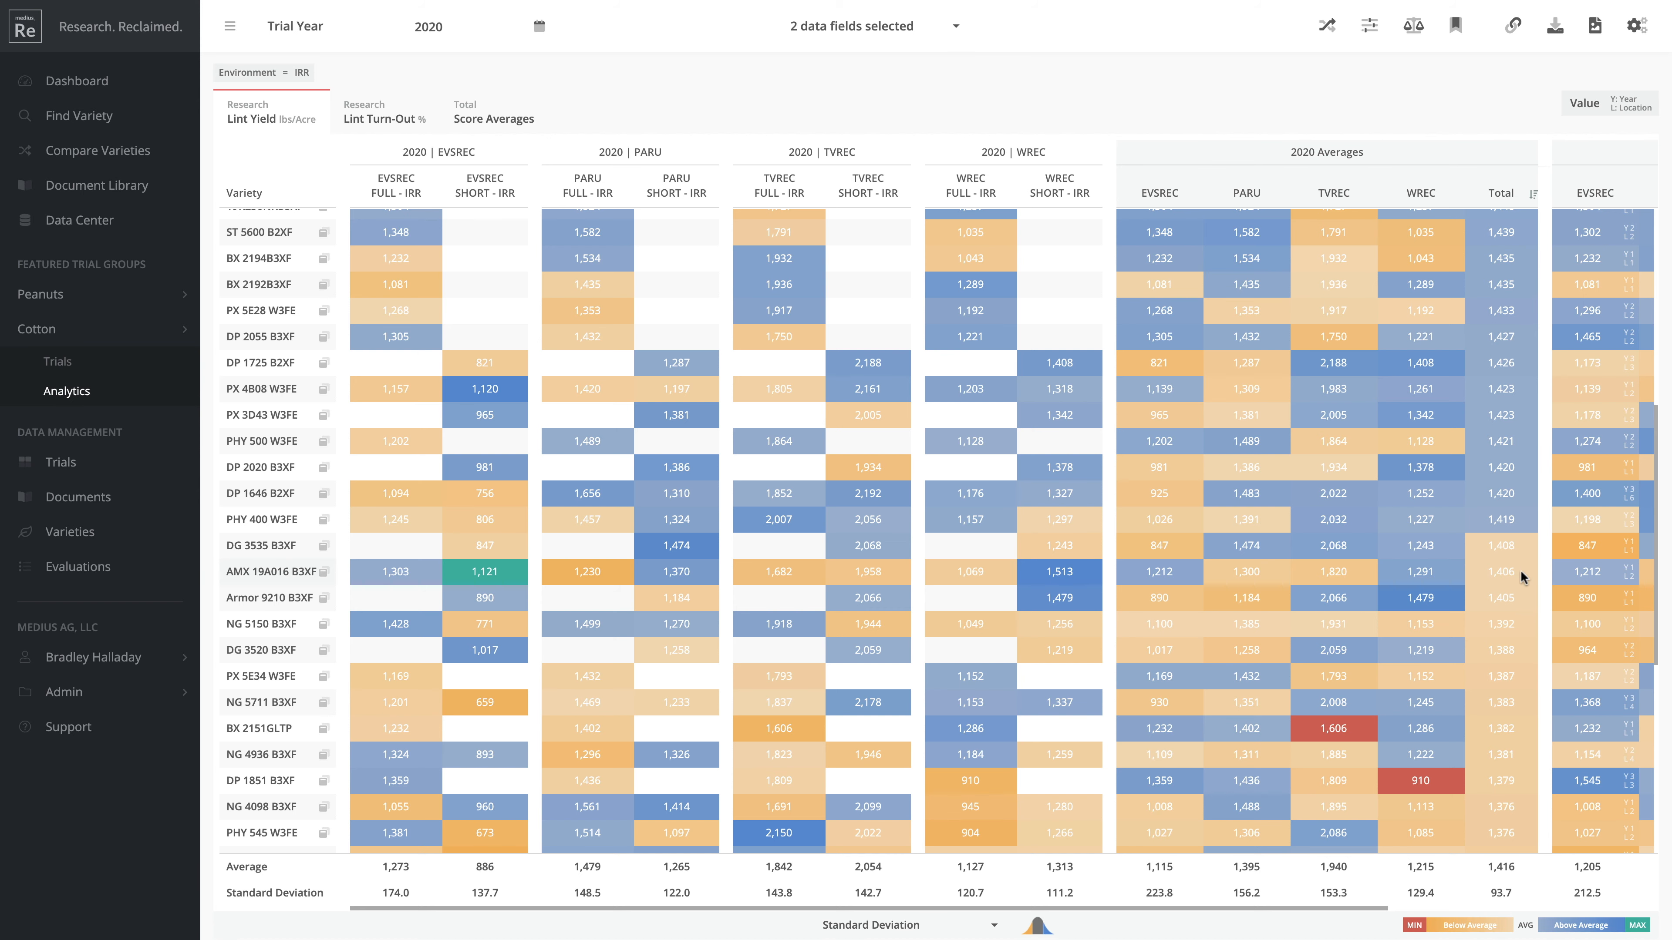
scroll(1519, 592, down, 8)
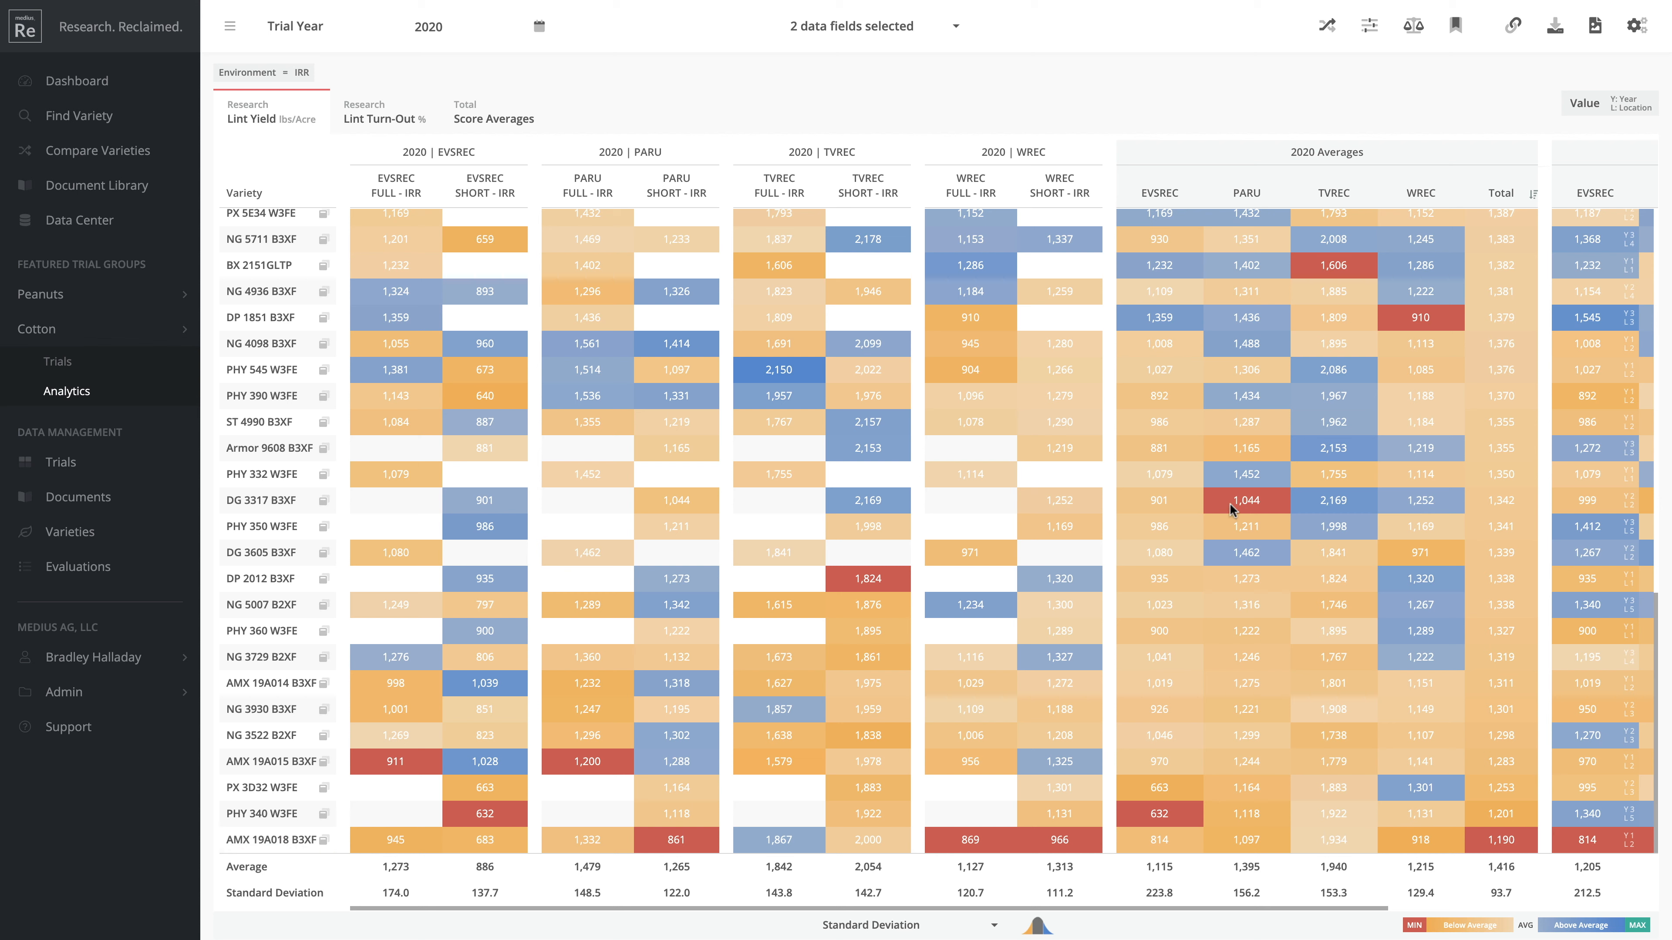
scroll(1231, 508, up, 10)
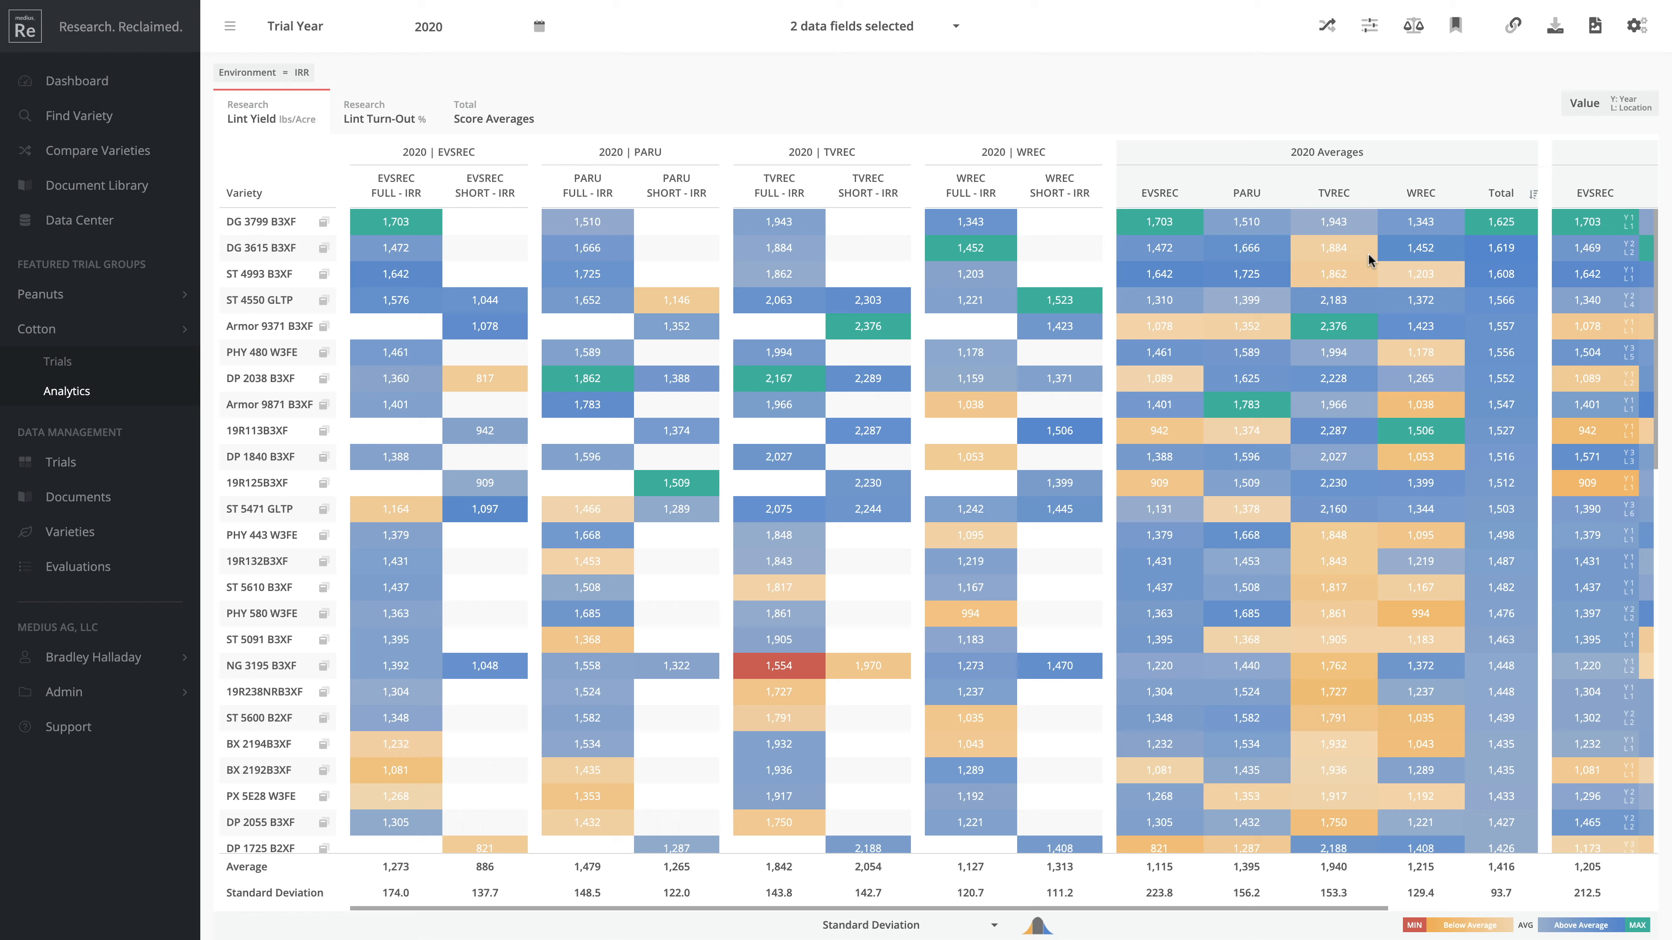
Sort the irrigated Lint Yield results by the 2018 - 2020 Averages Total from highest to lowest
scroll(1359, 292, right, 5)
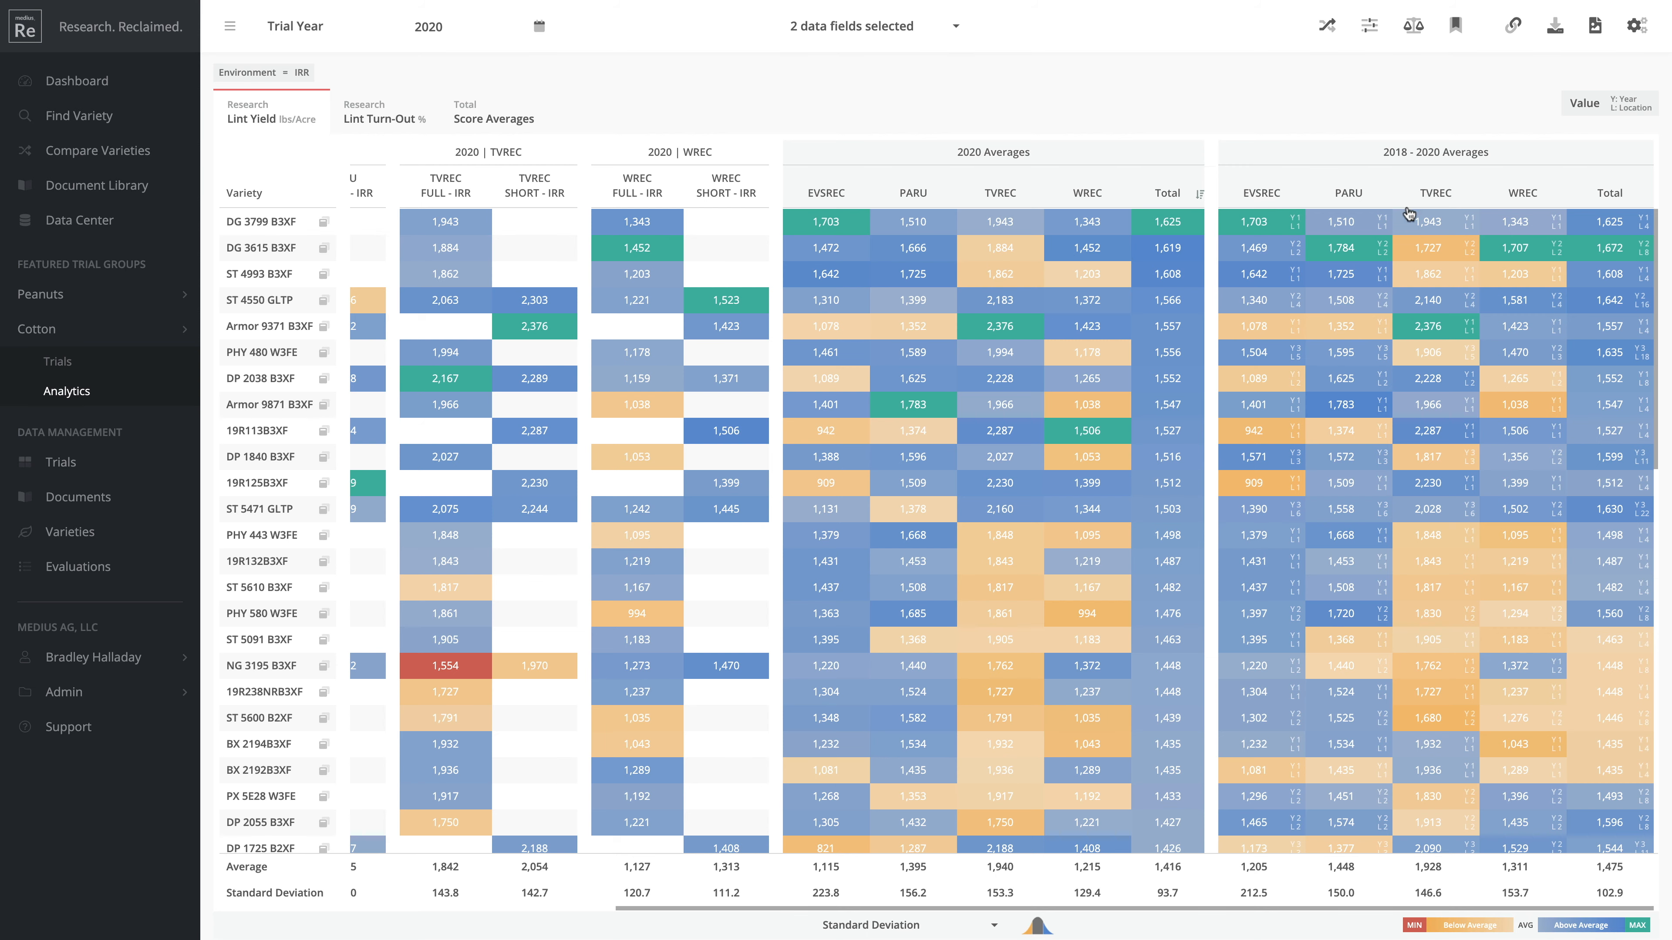
click(1611, 193)
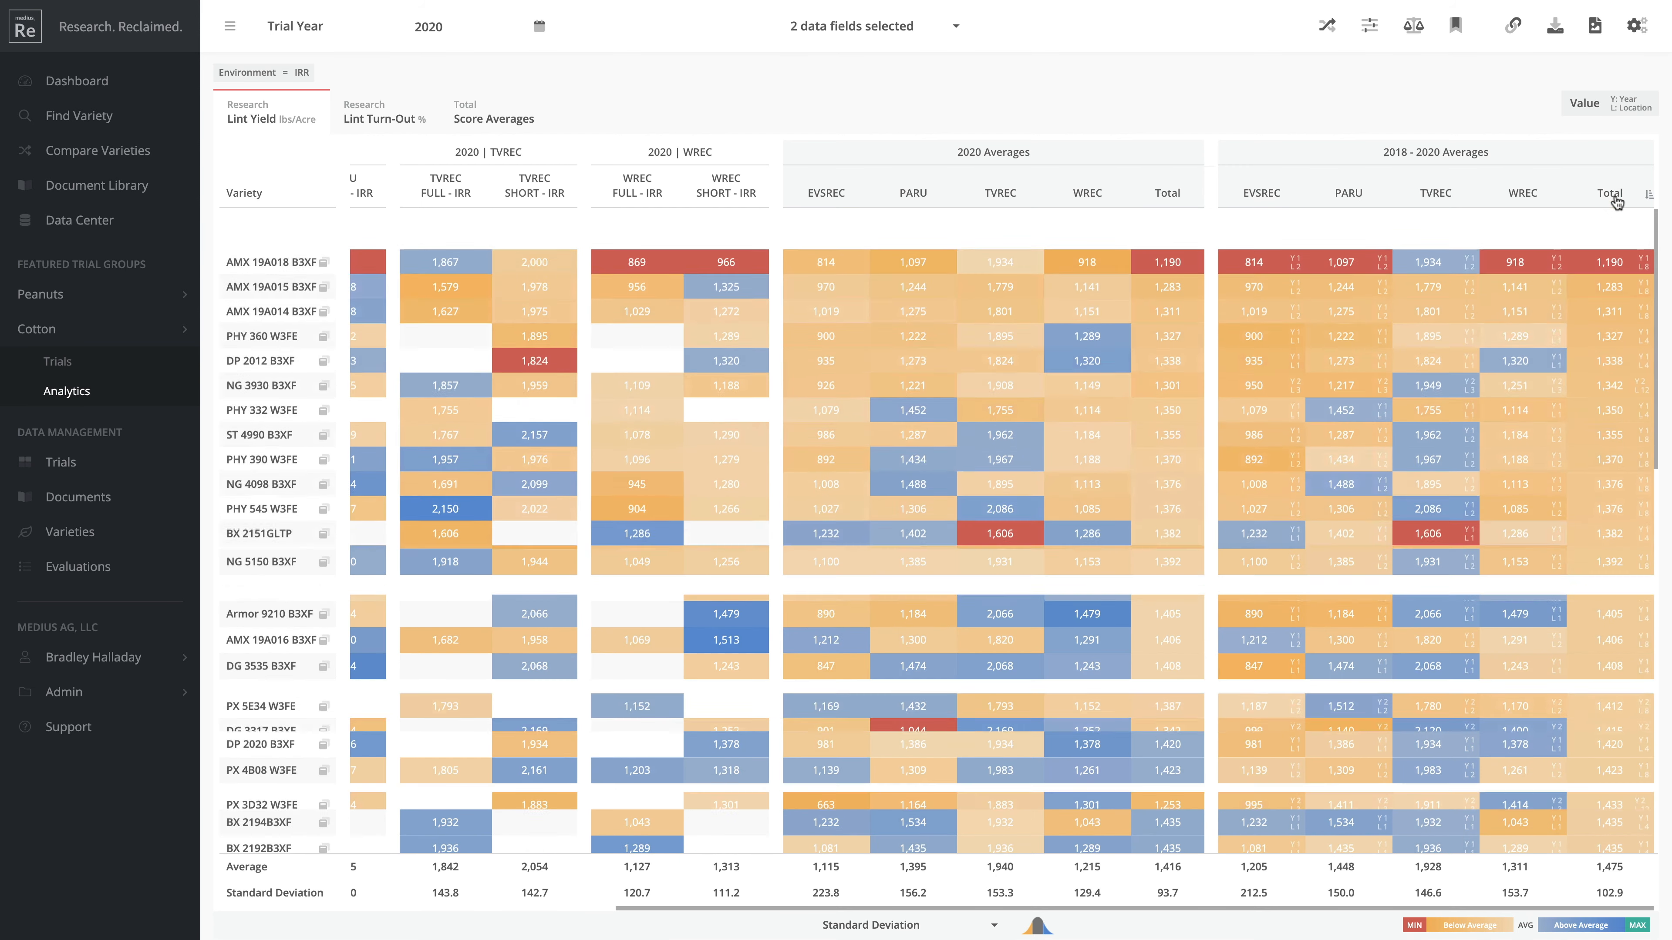
click(1611, 193)
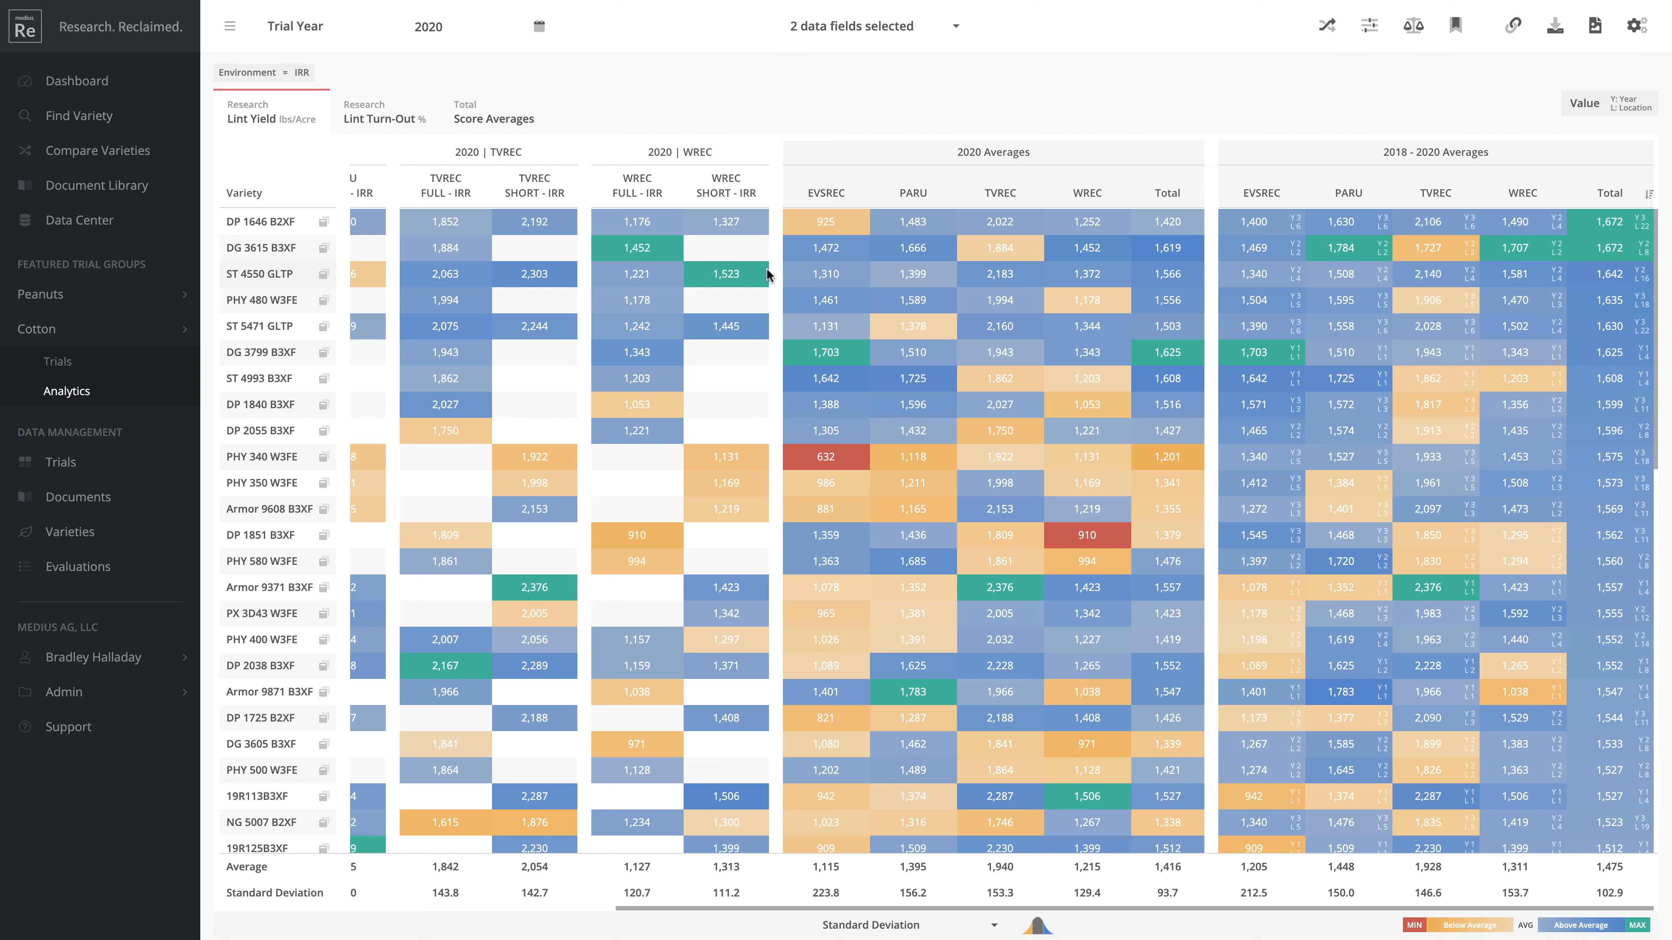
Examine the irrigated Lint Turn-Out percentages across the 2020 trials and the multi-year averages
click(385, 109)
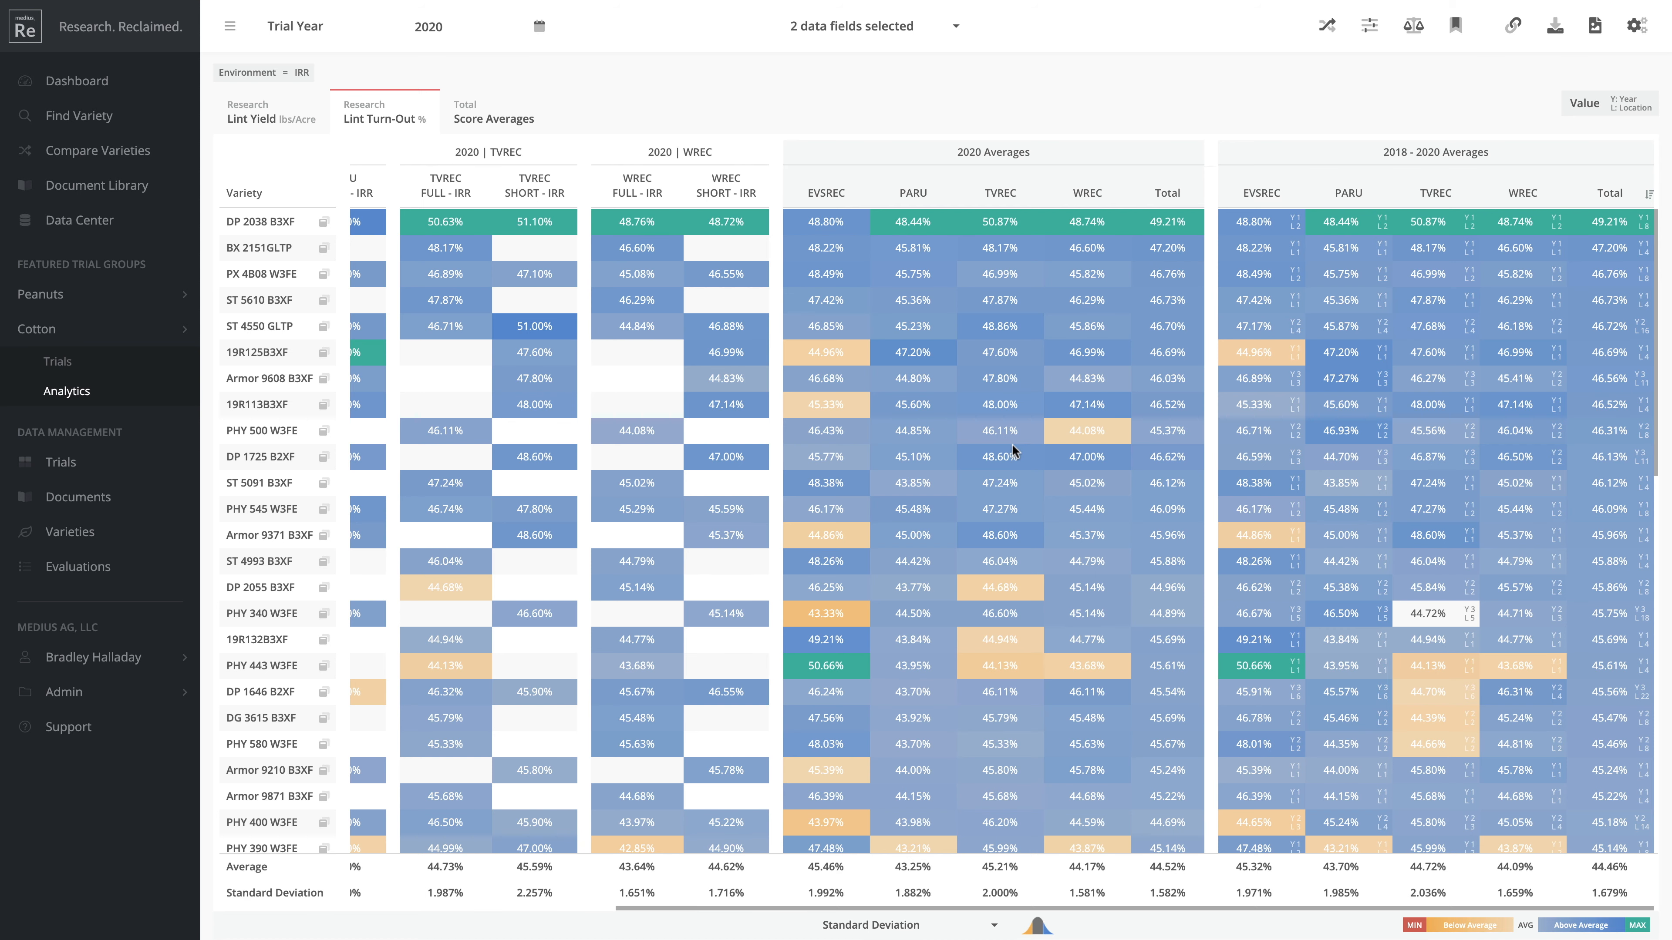
scroll(1012, 450, left, 5)
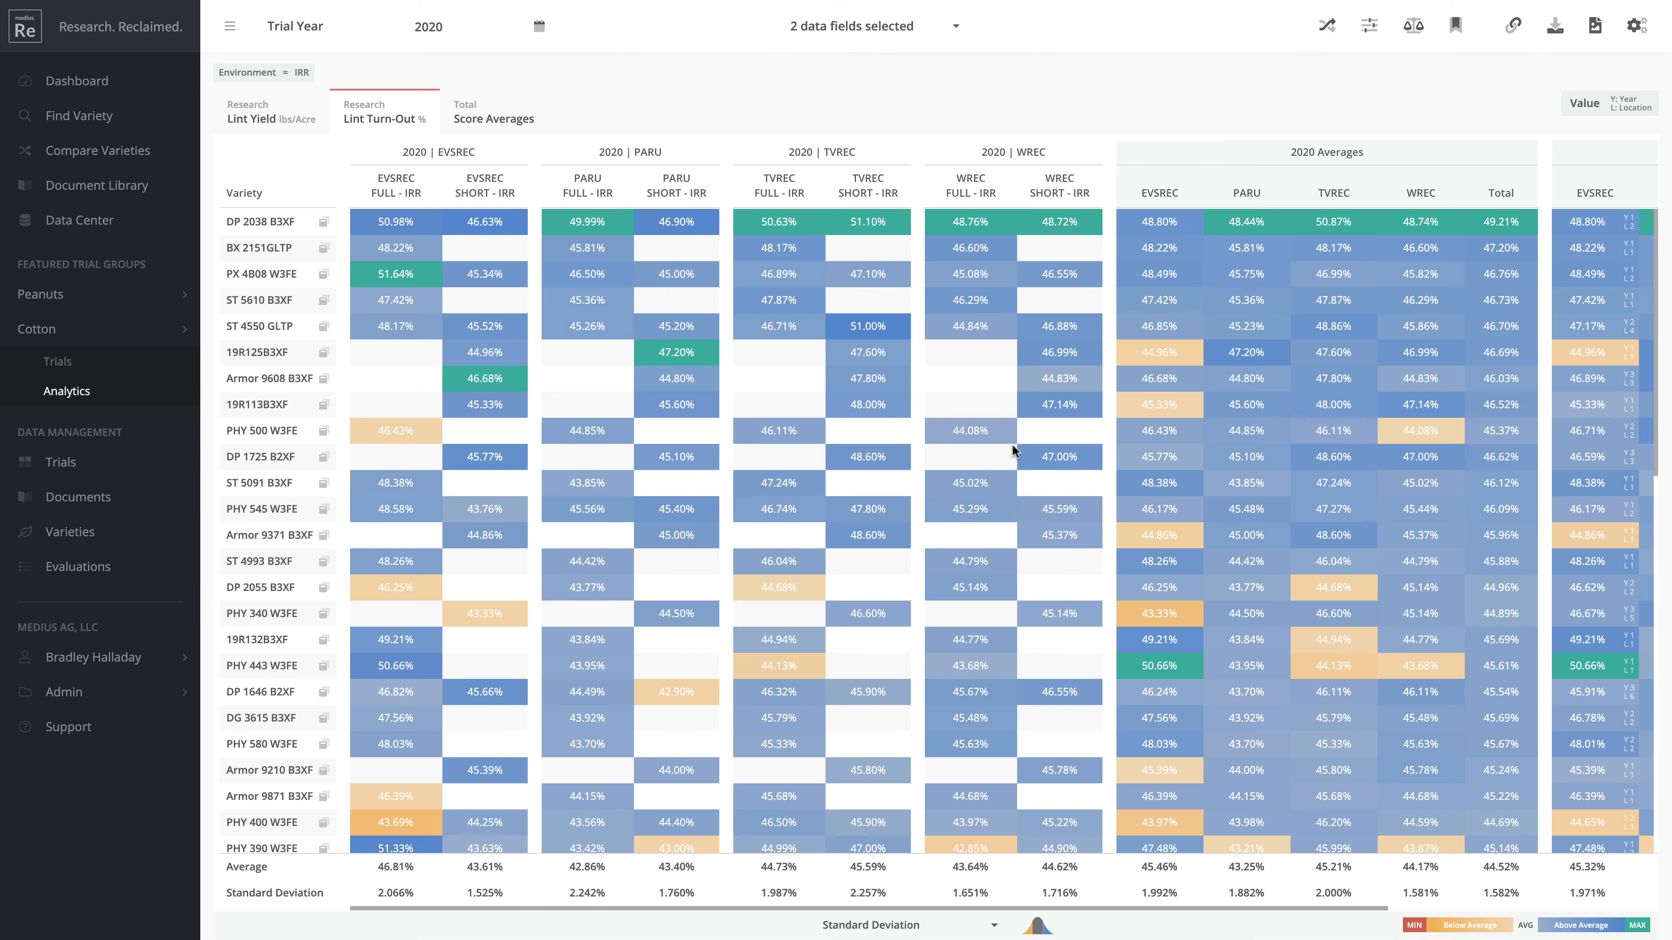
scroll(1012, 448, right, 5)
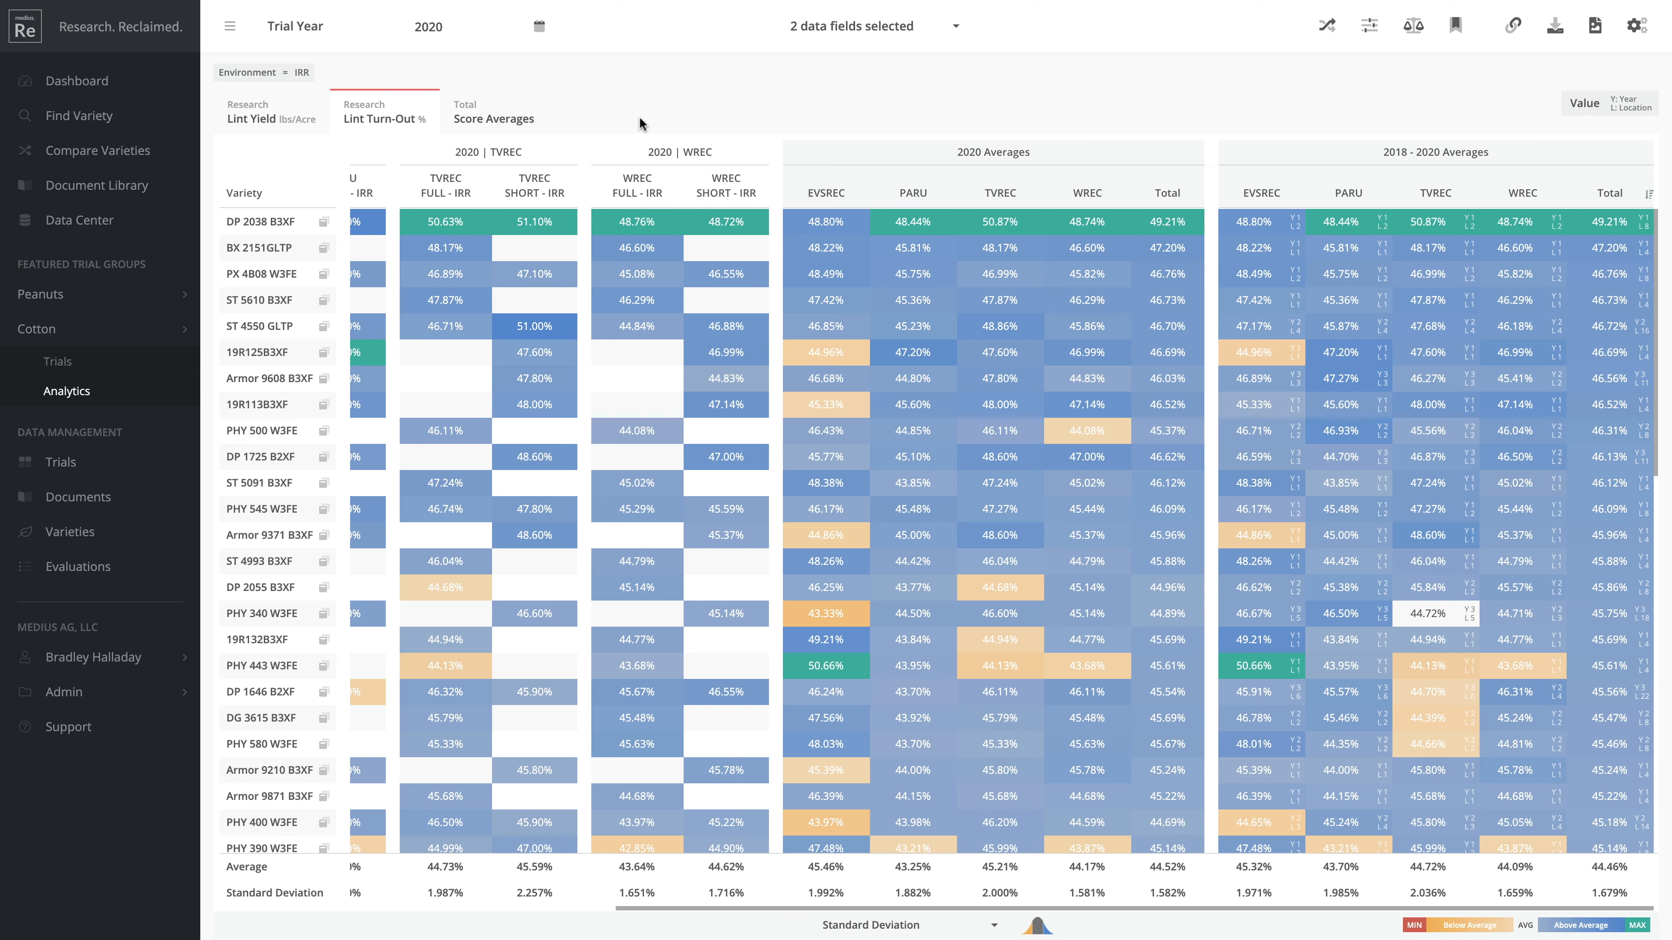
Display the combined Score Averages, look at the data field weighting options, and hide them again
click(492, 116)
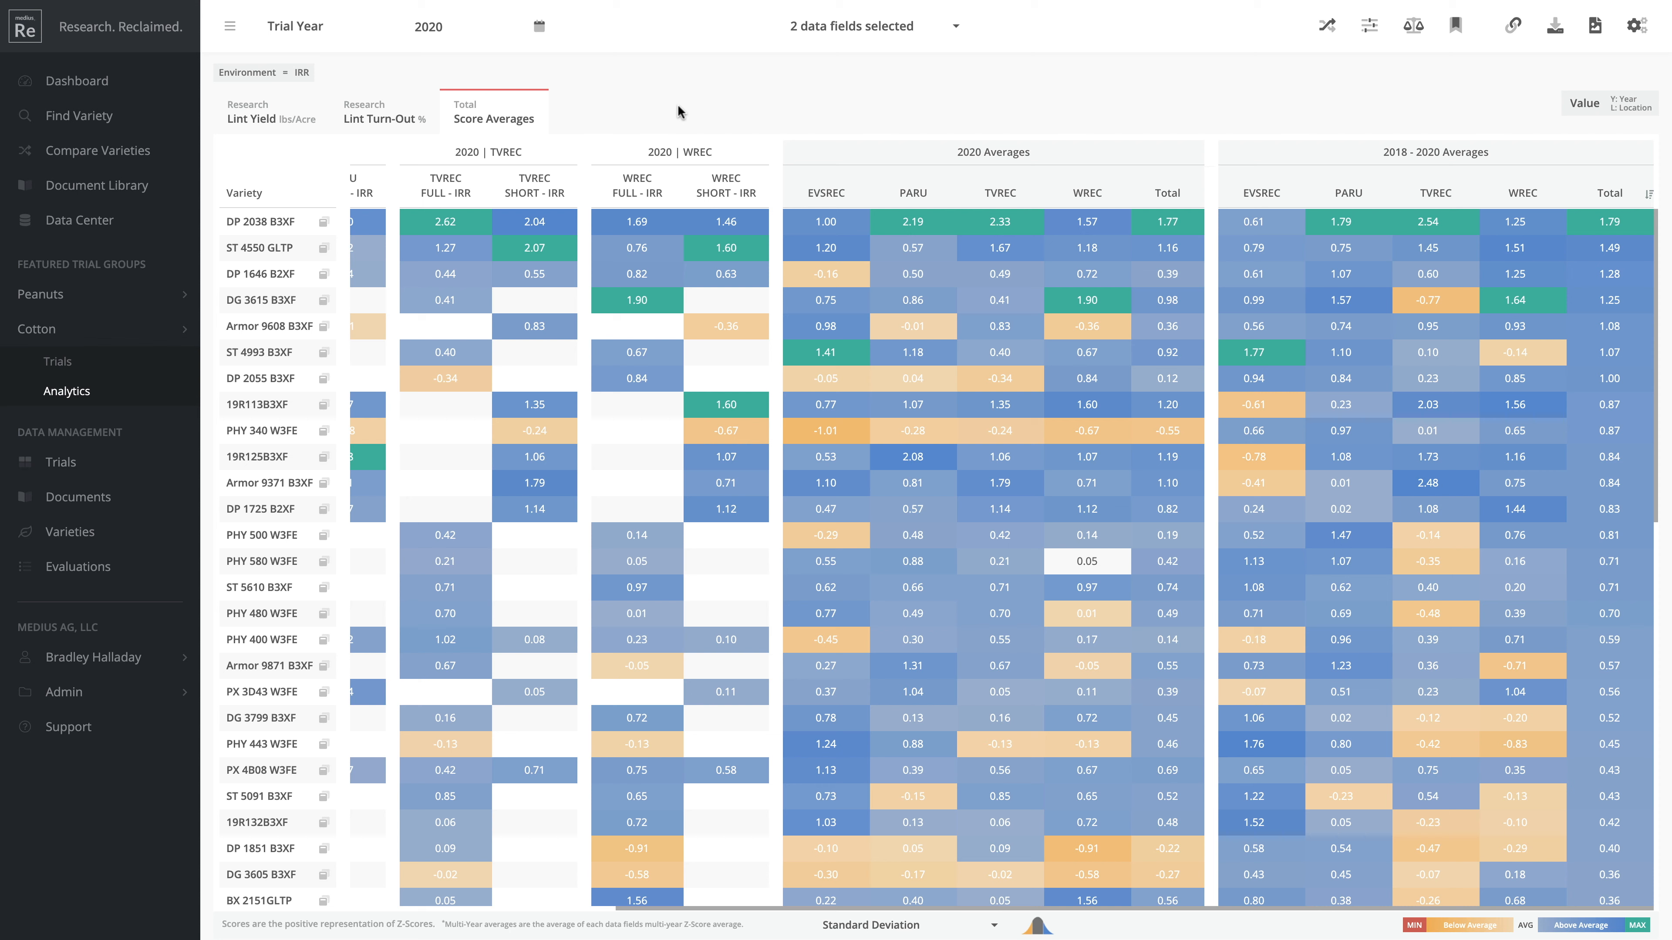
click(1416, 28)
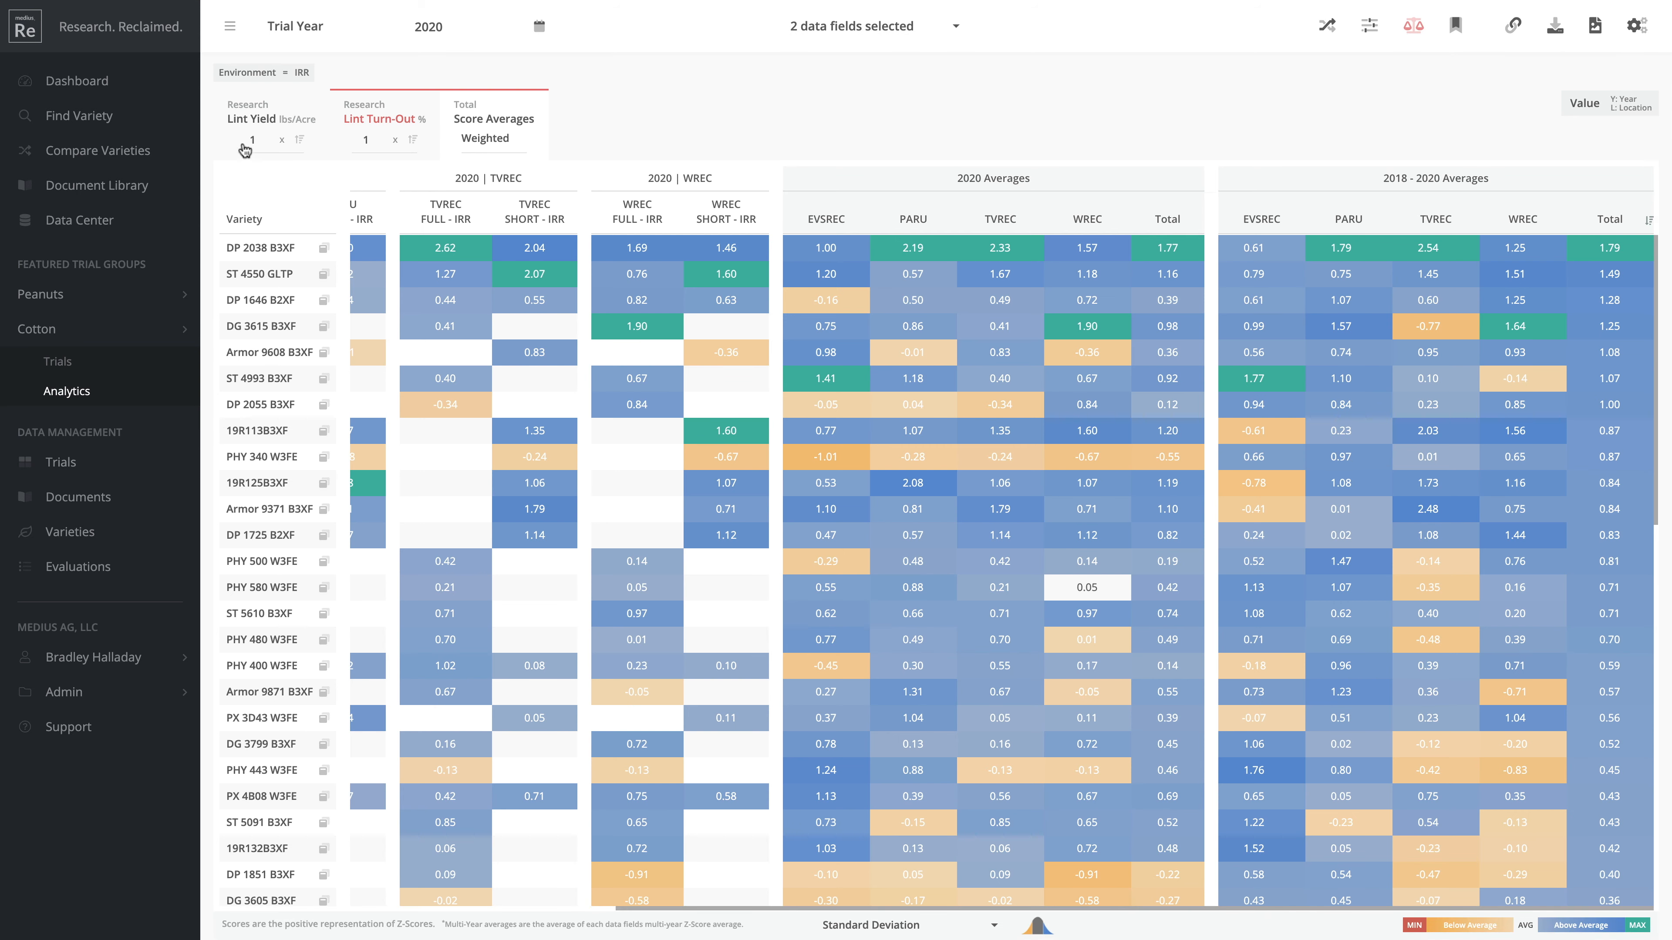
click(1419, 29)
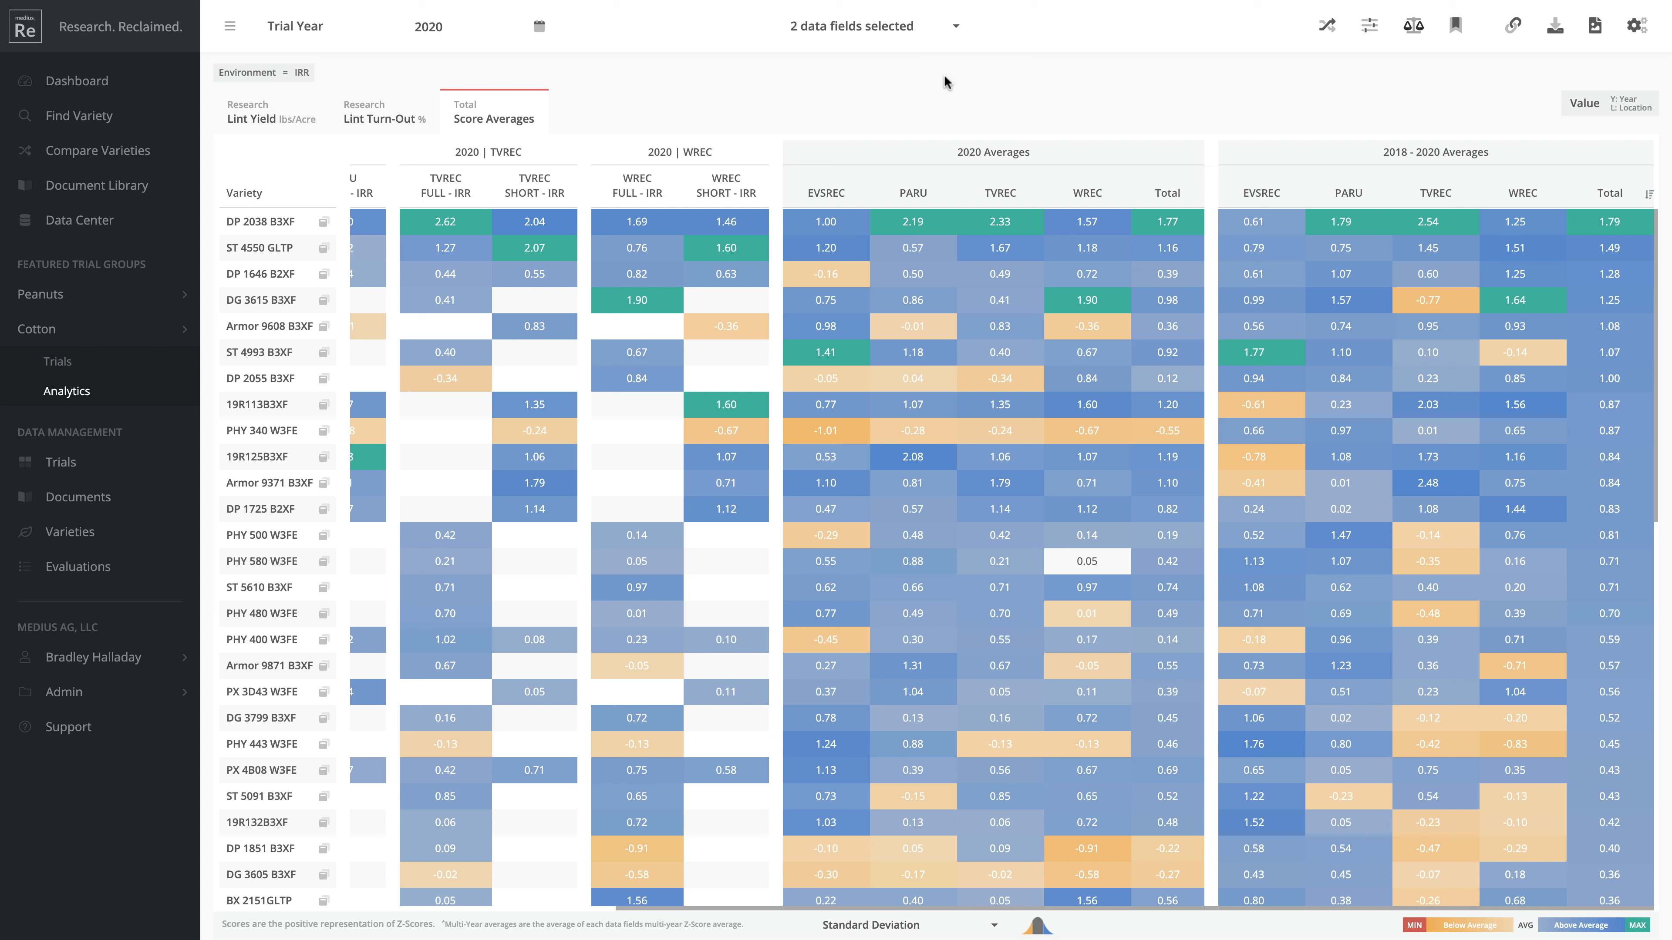
Select DP 2038 B3XF, ST 4550 GLTP, DP 1646 B2XF, DG 3615 B3XF and Armor 9608 B3XF and compare these varieties
click(296, 223)
click(298, 249)
click(297, 274)
click(297, 300)
click(298, 327)
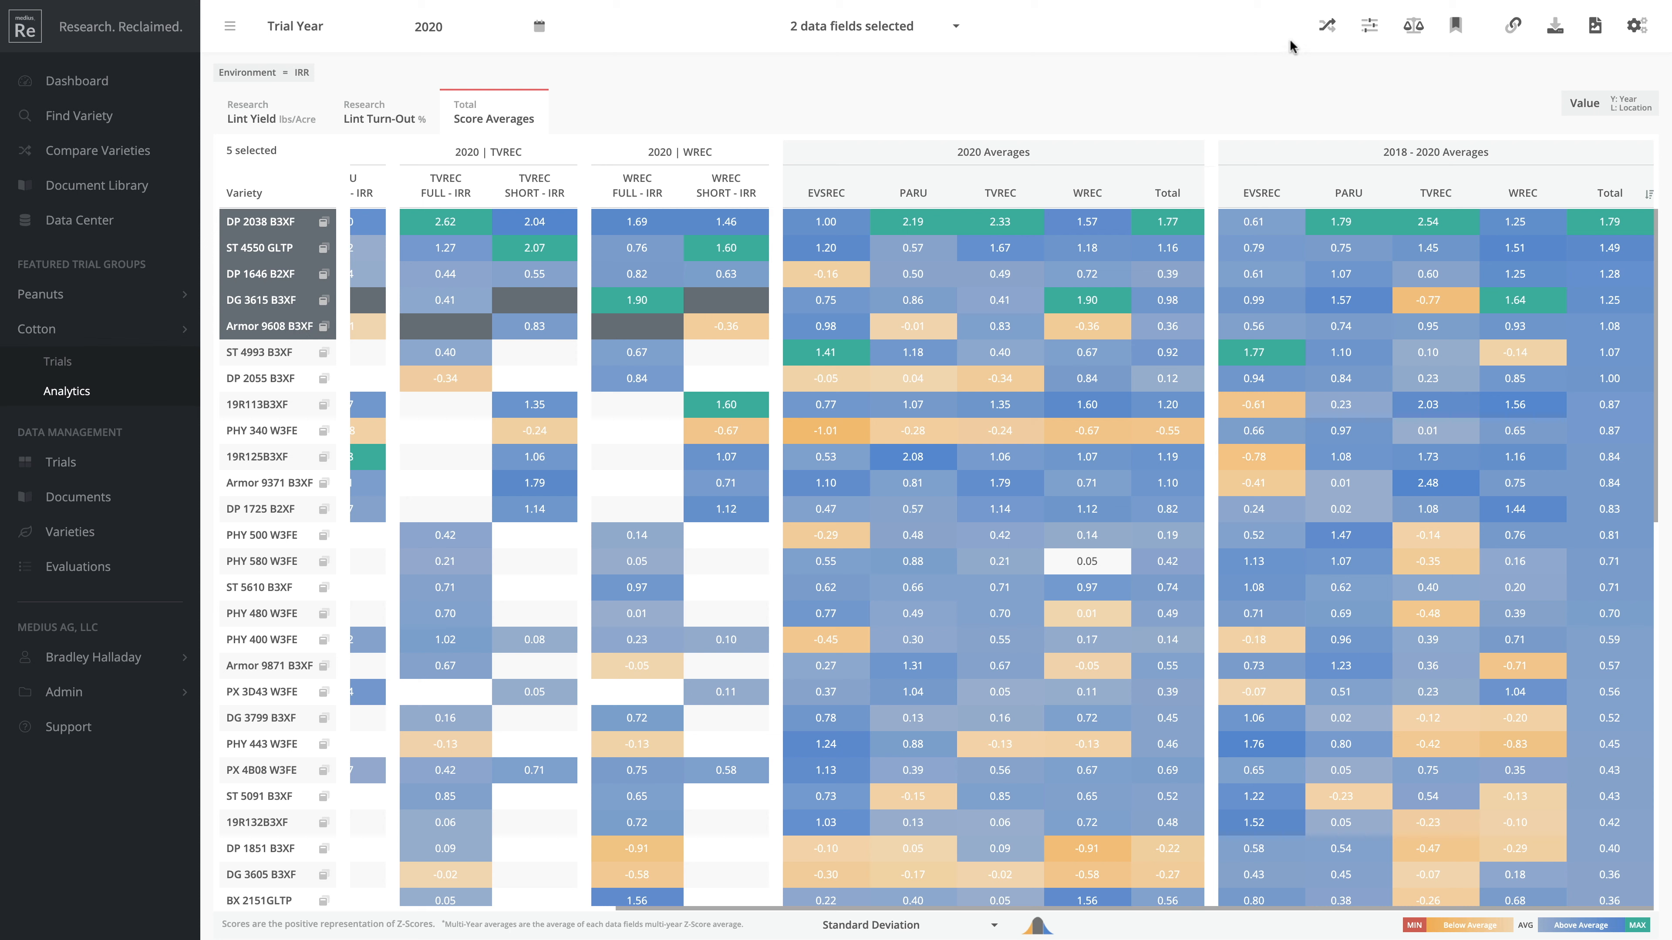
click(1328, 28)
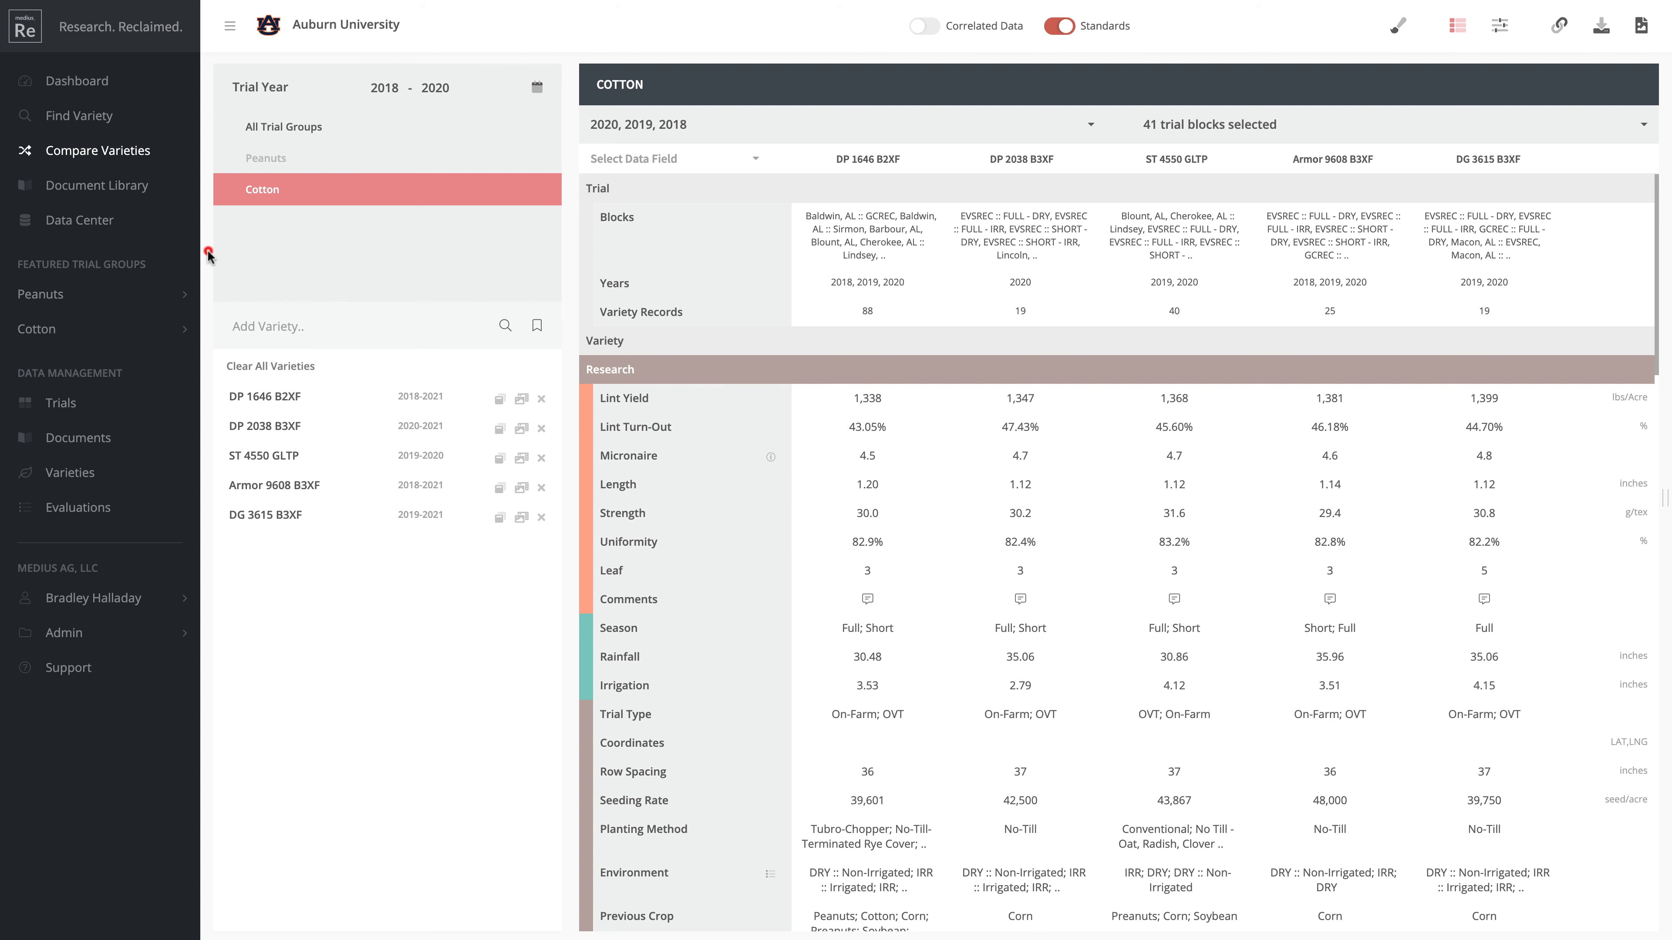
Go to the Data Center and set the trial year range to 2020 - 2020
click(103, 226)
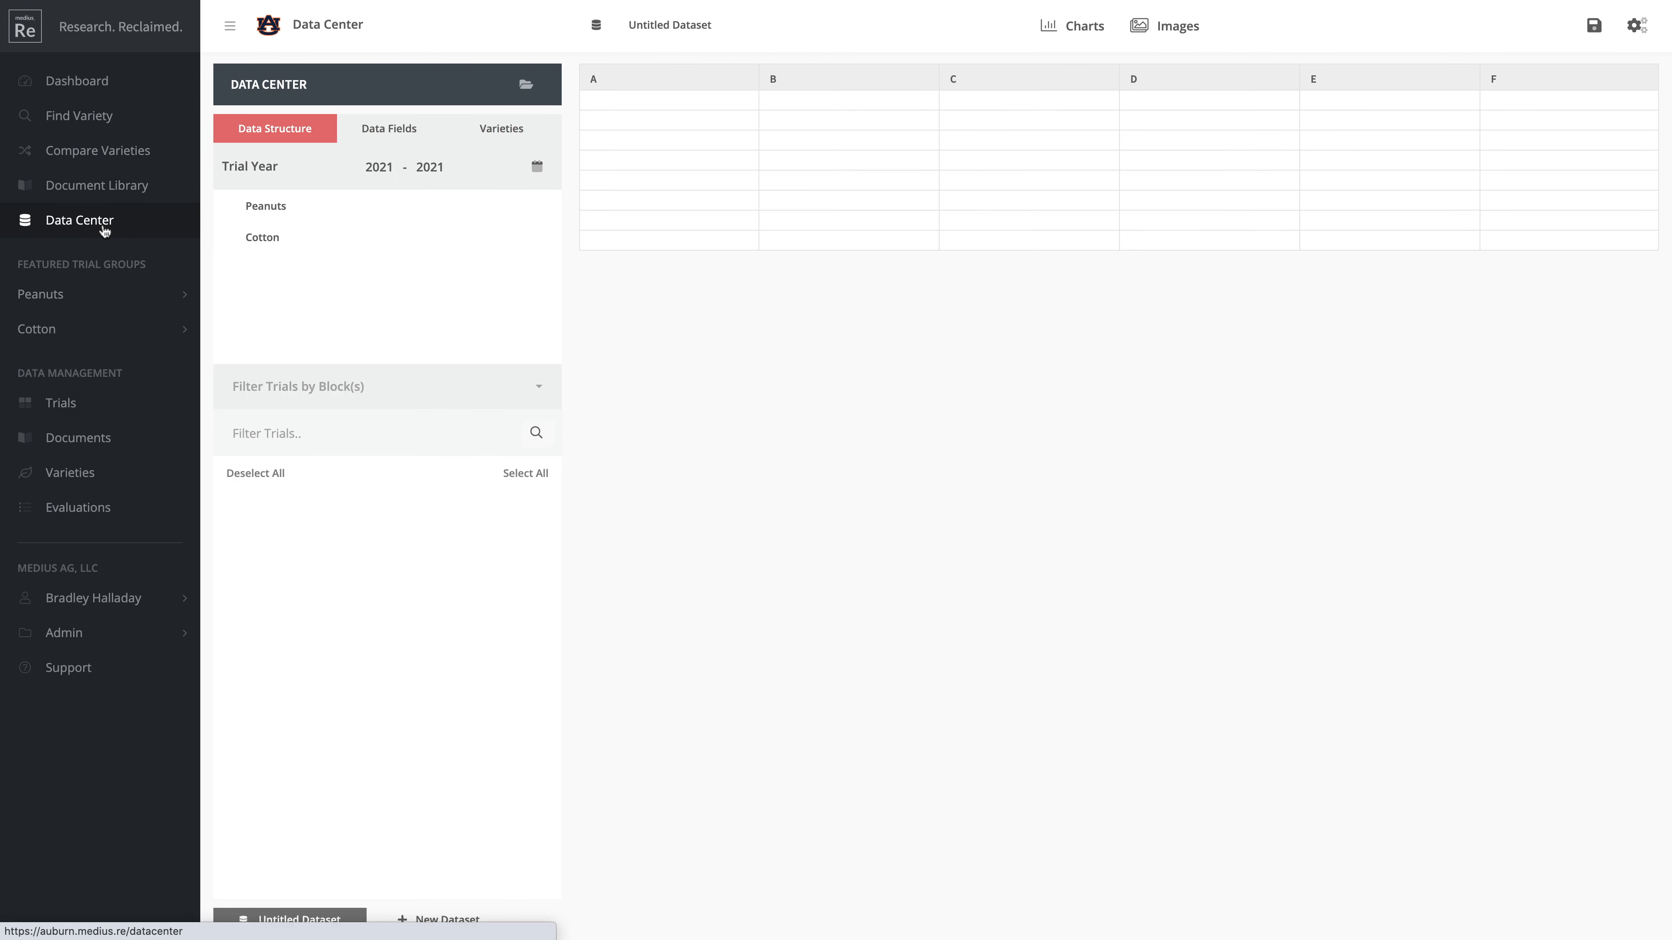
click(393, 167)
click(359, 241)
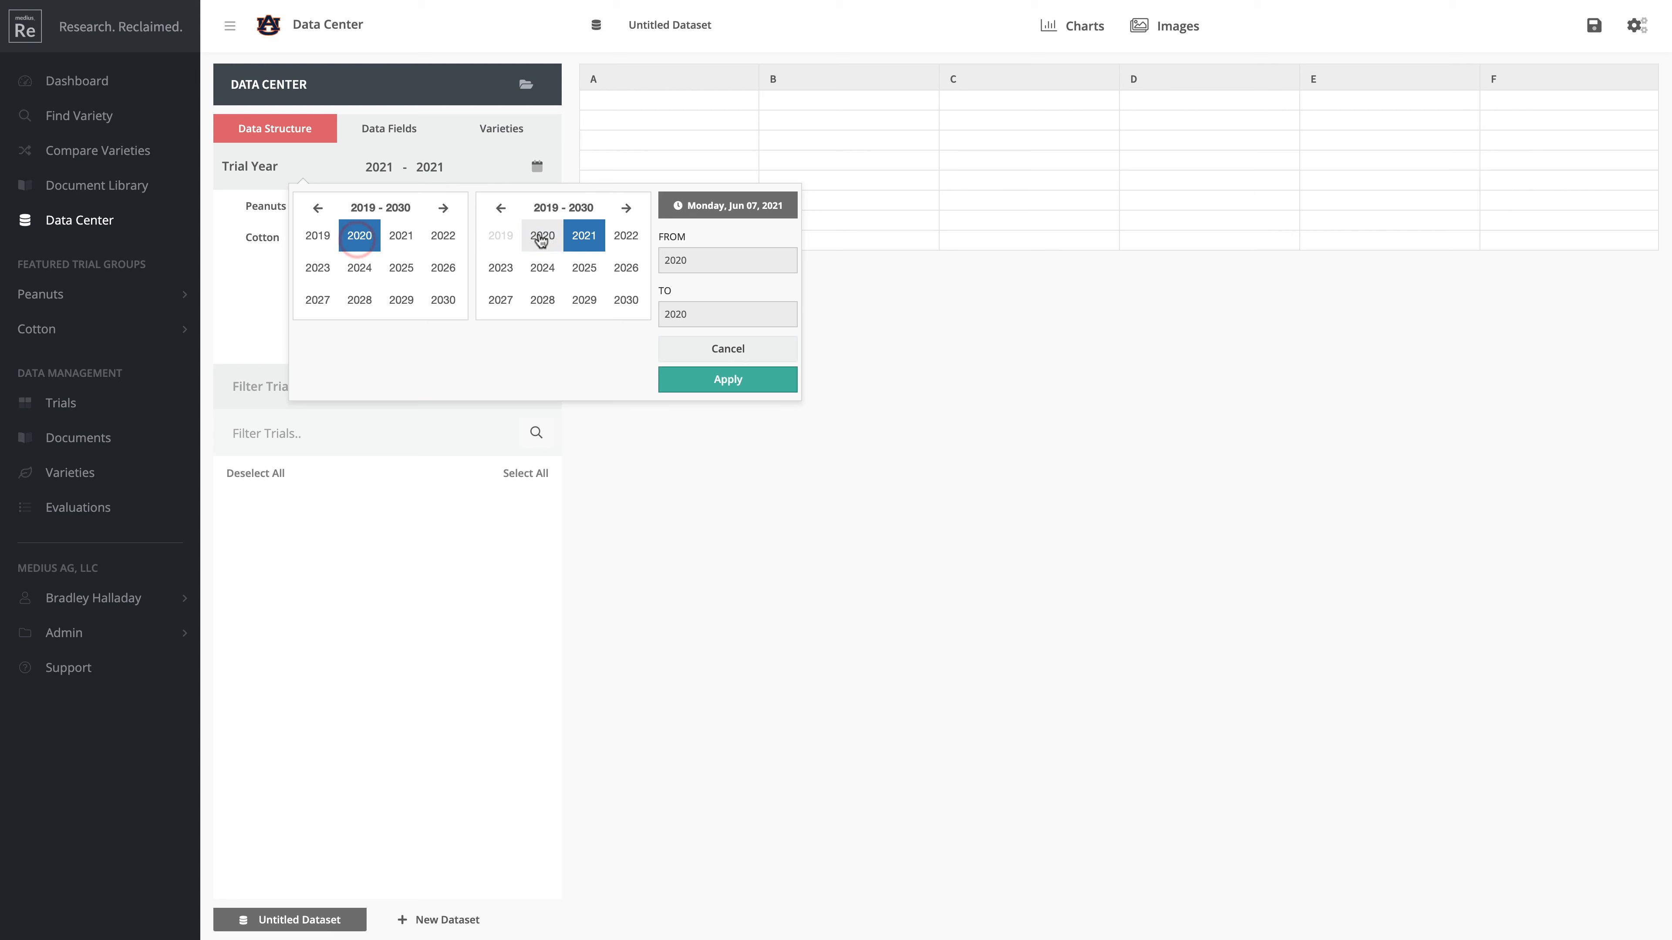
click(542, 237)
click(747, 378)
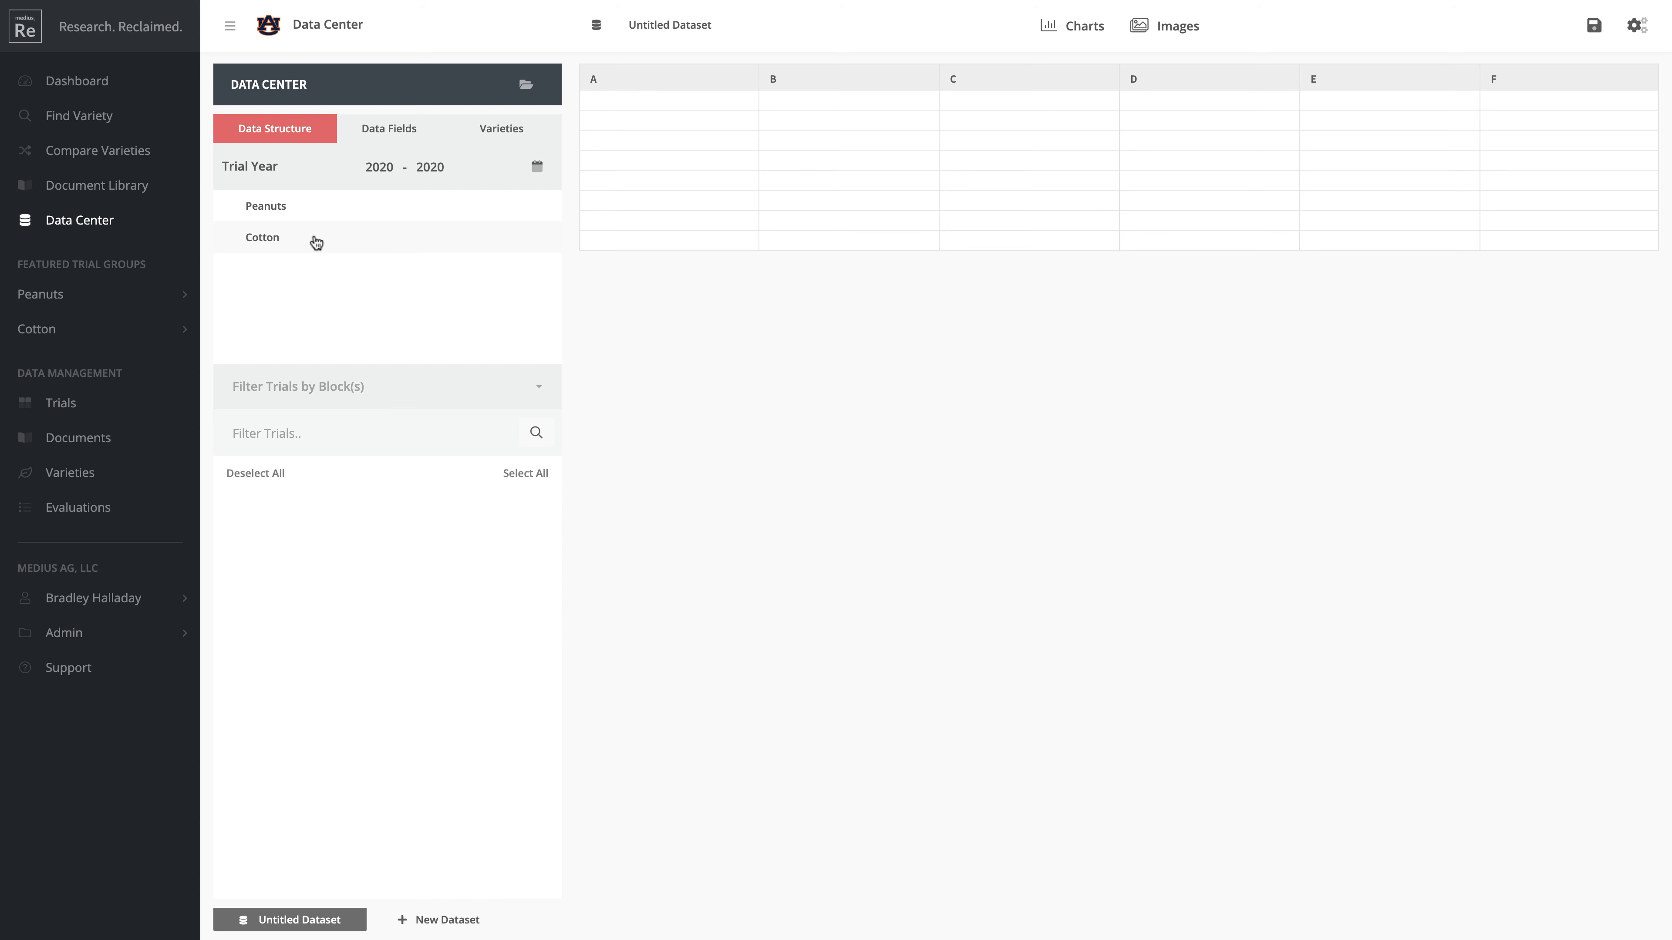
Choose the Peanuts trial group and select its 2020 WREC - DRY and WREC - IRR trials
click(317, 212)
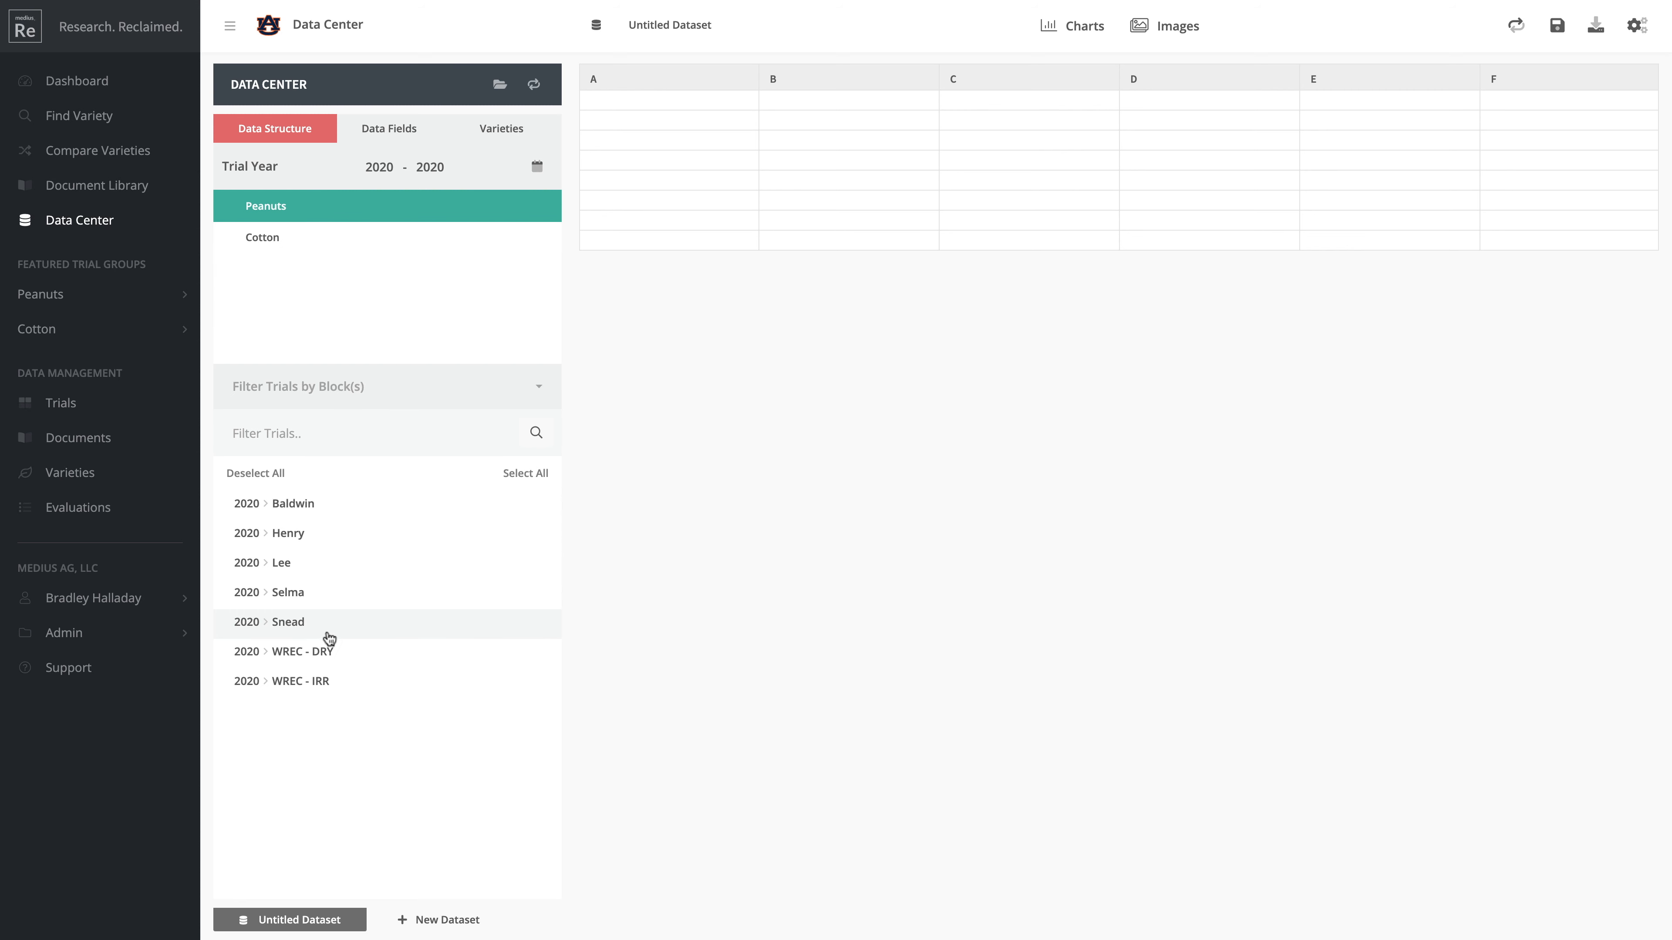
click(343, 656)
click(343, 680)
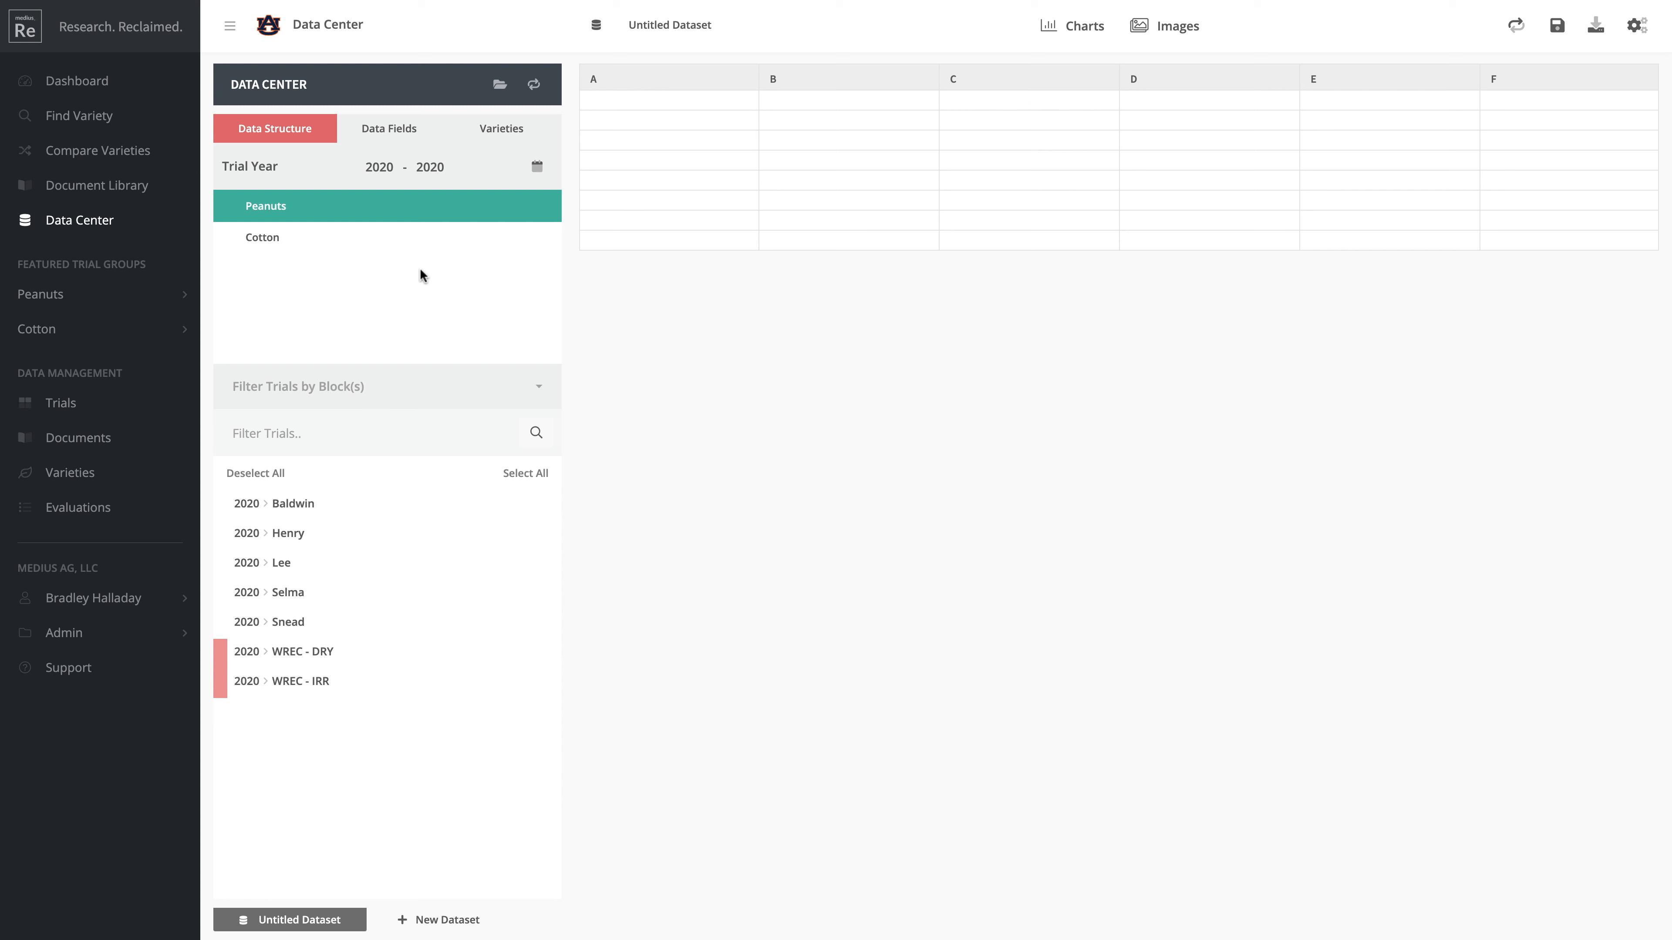
Include all Research data fields in the dataset, load the trial records and look across the columns
click(392, 128)
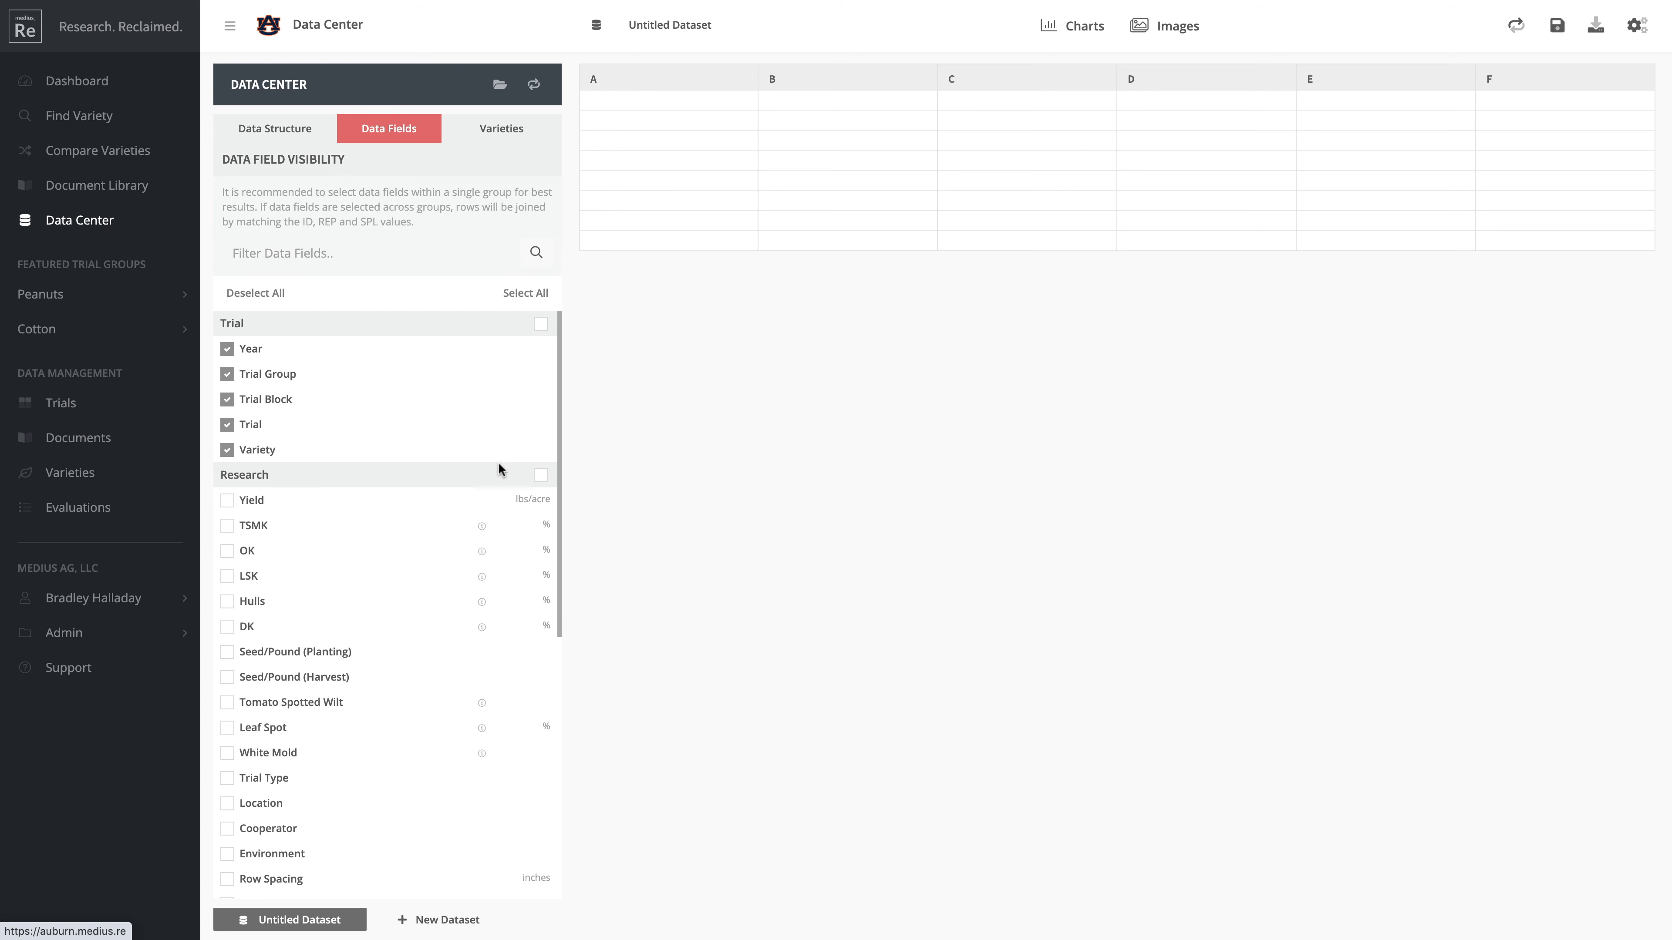
click(539, 476)
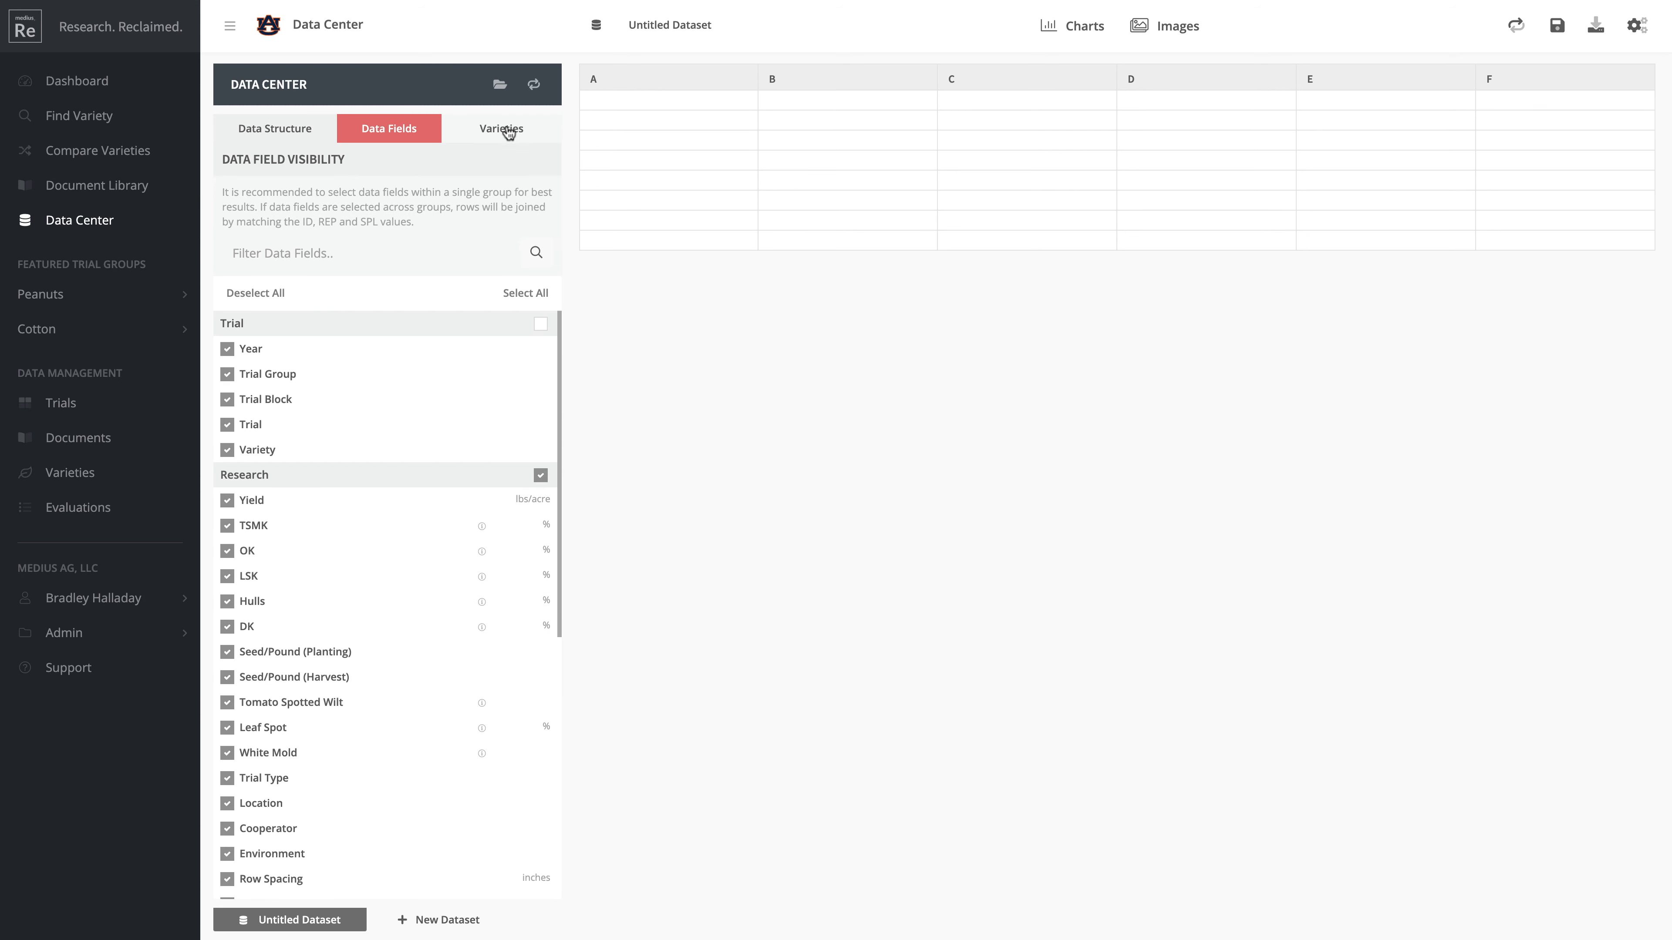
click(535, 87)
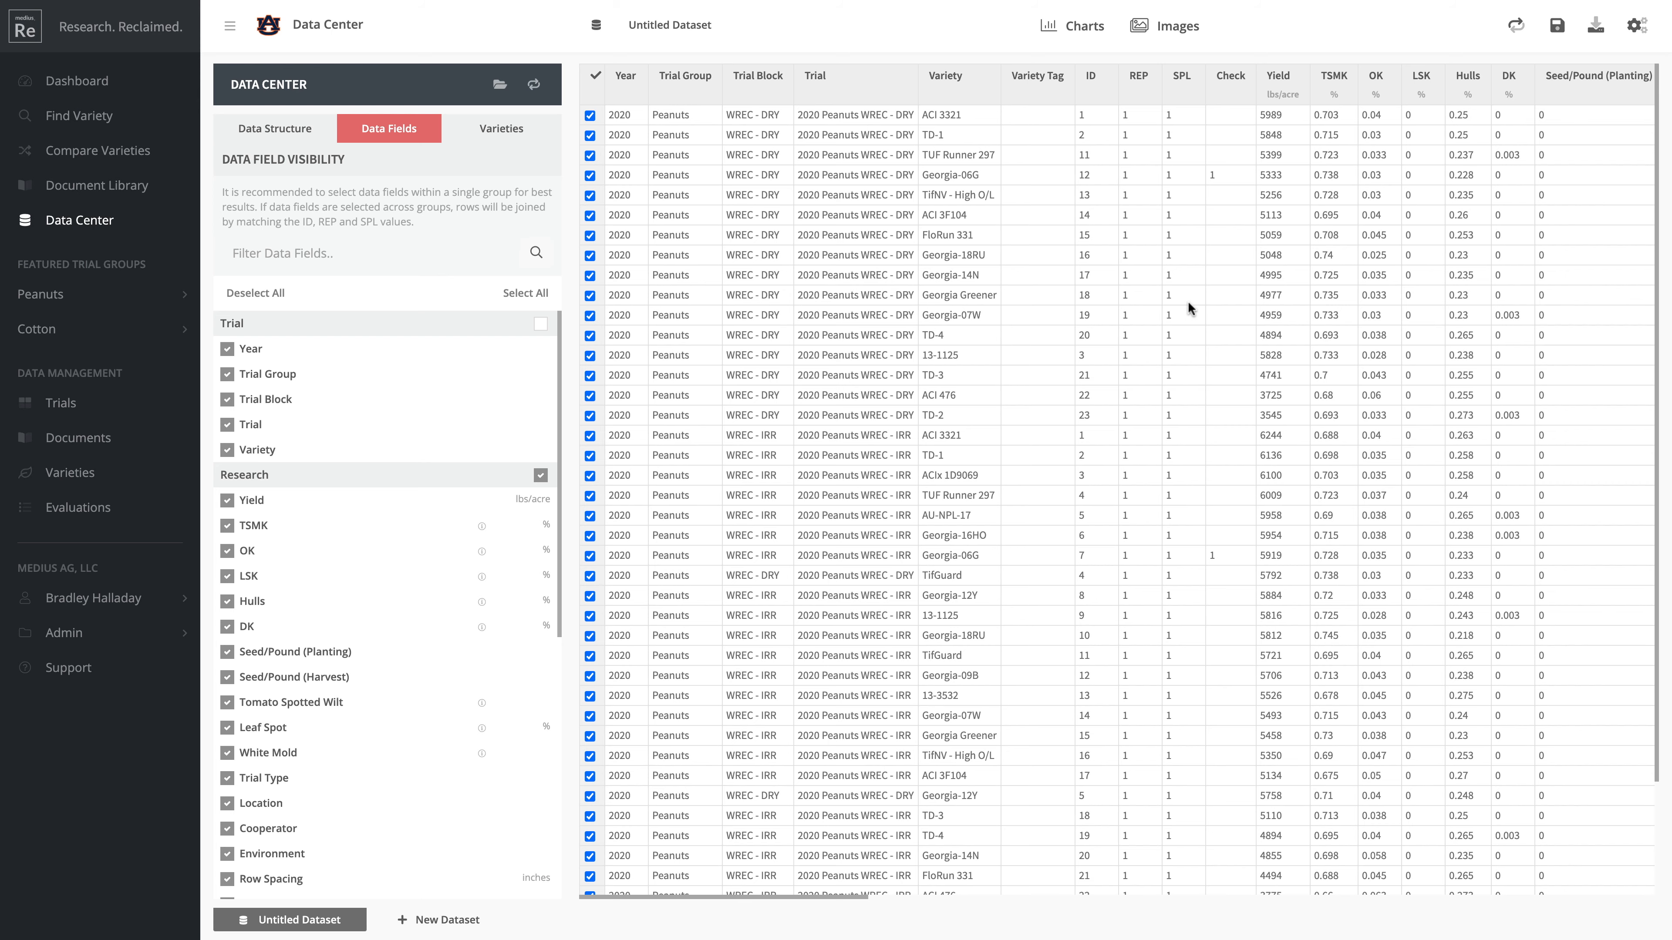
scroll(1188, 301, right, 10)
scroll(1187, 301, right, 6)
scroll(1187, 301, left, 15)
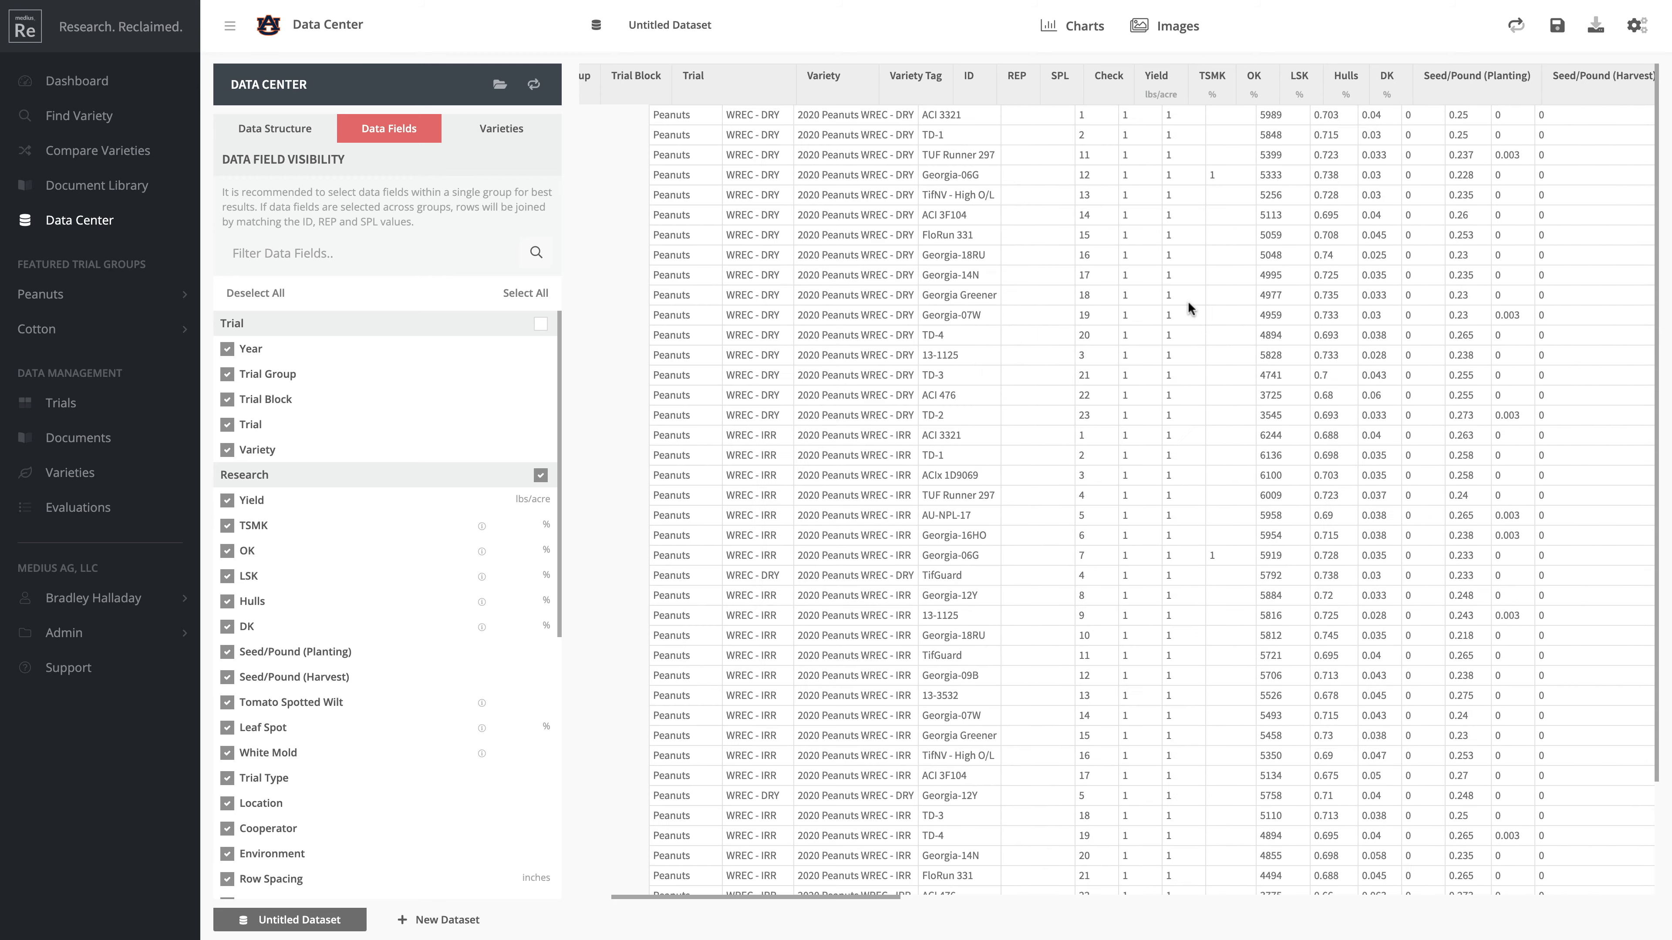
scroll(1188, 301, left, 2)
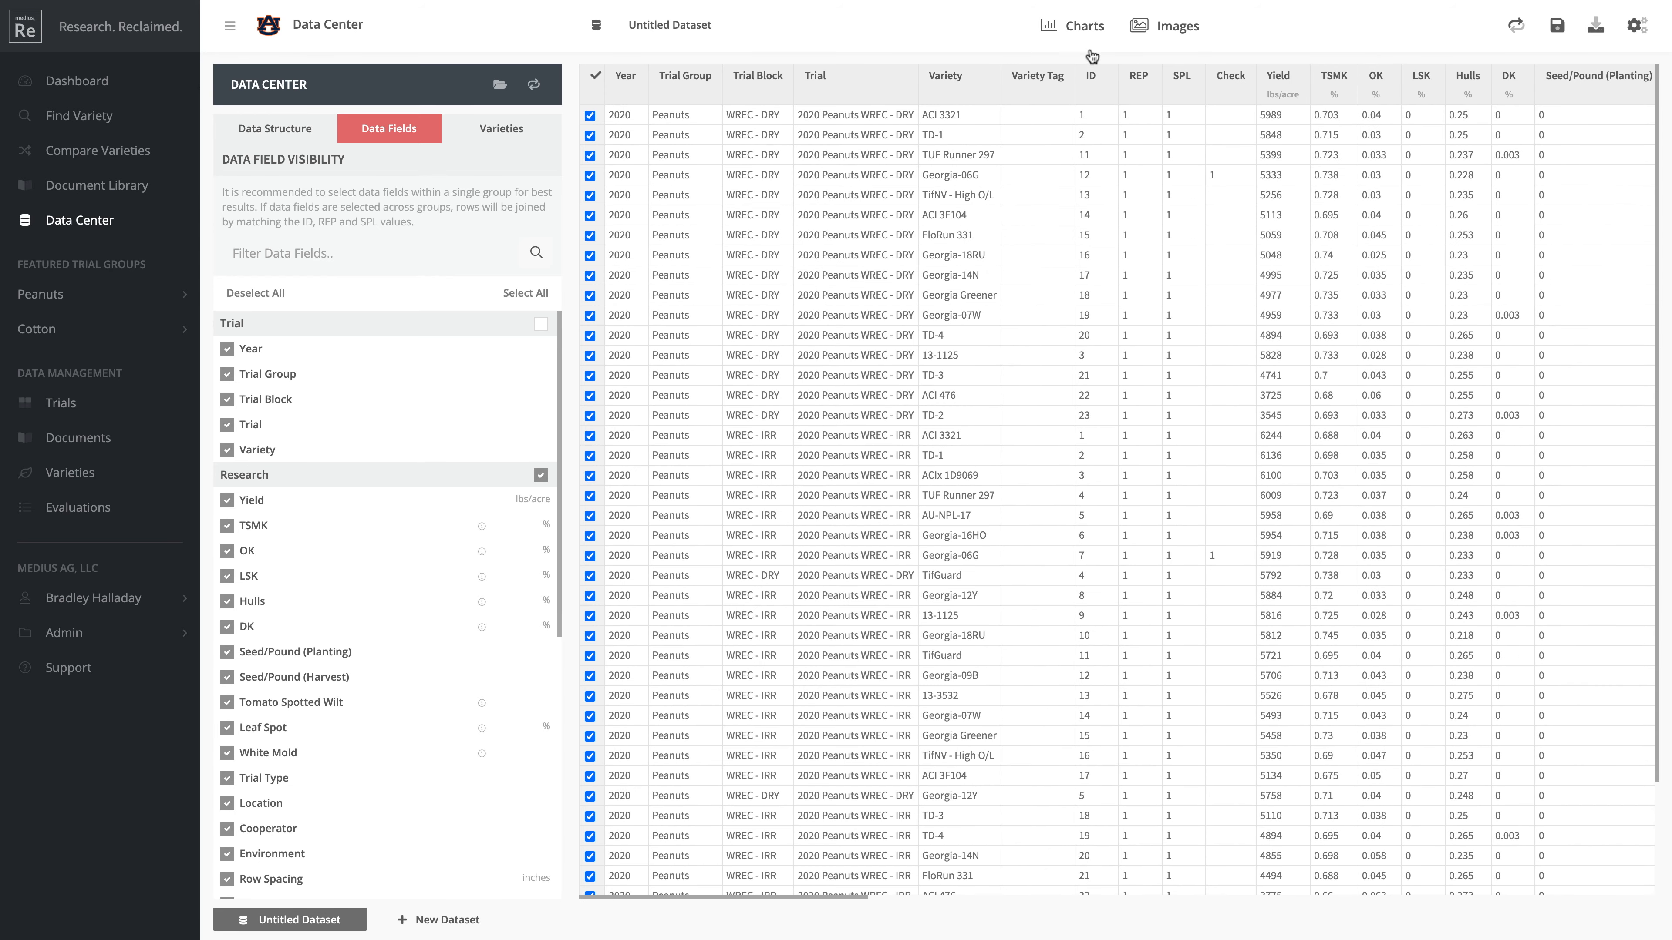
Start a chart of the dataset with Trial as the series and Variety on the X-axis
click(1083, 26)
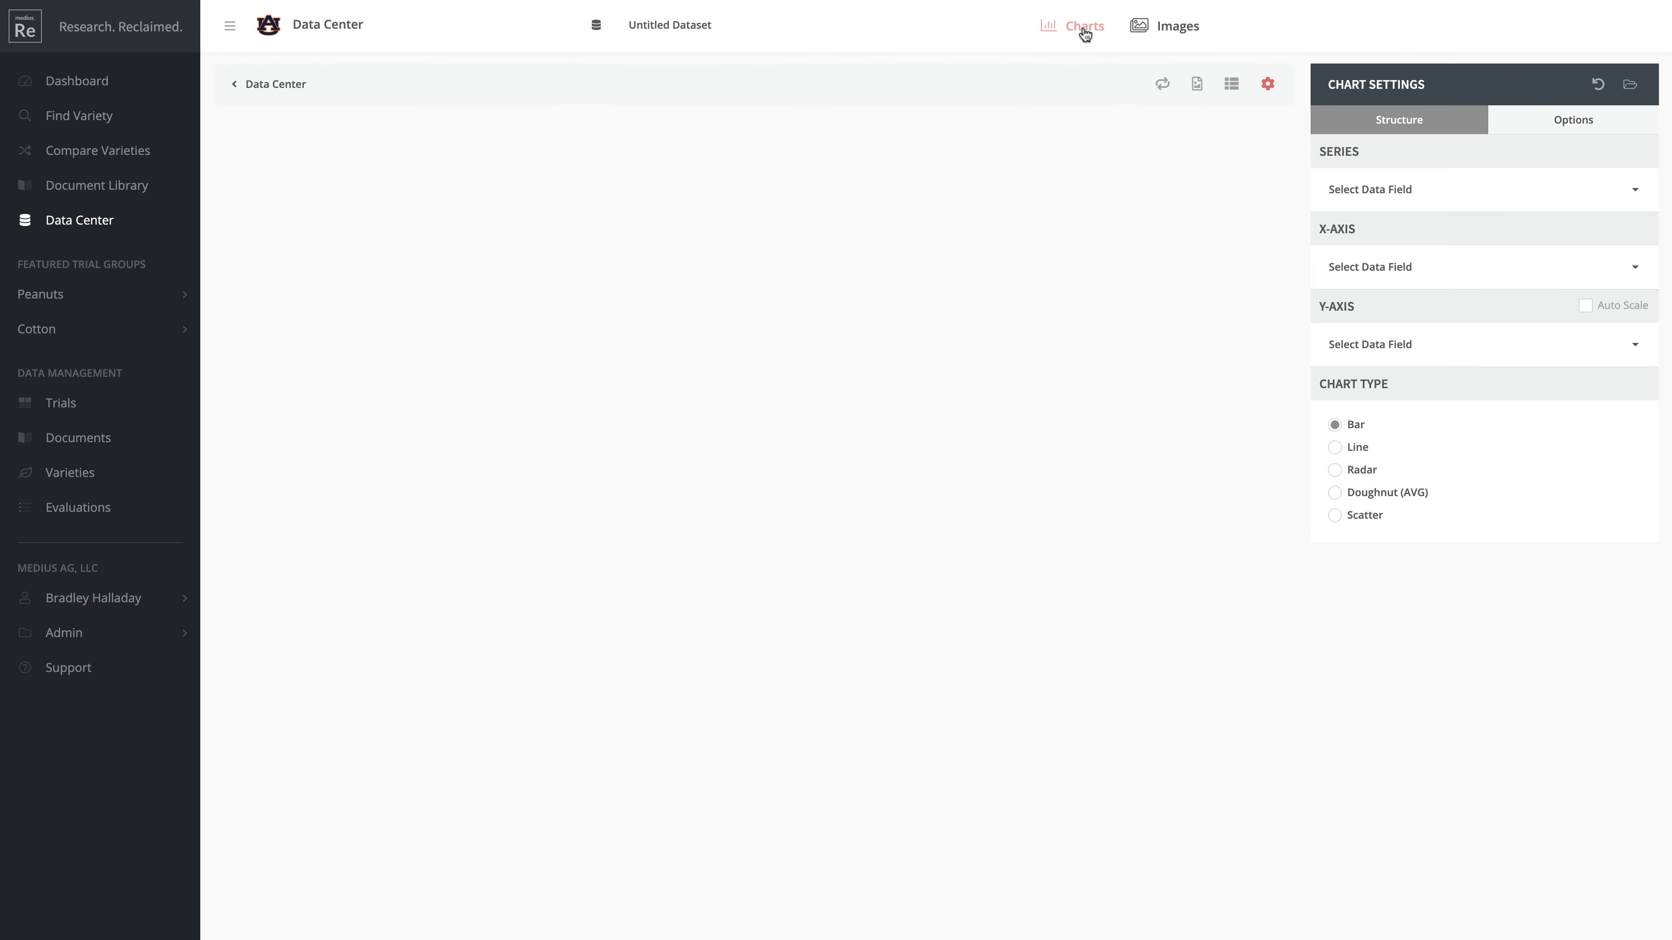
click(1437, 194)
click(1382, 372)
click(1424, 272)
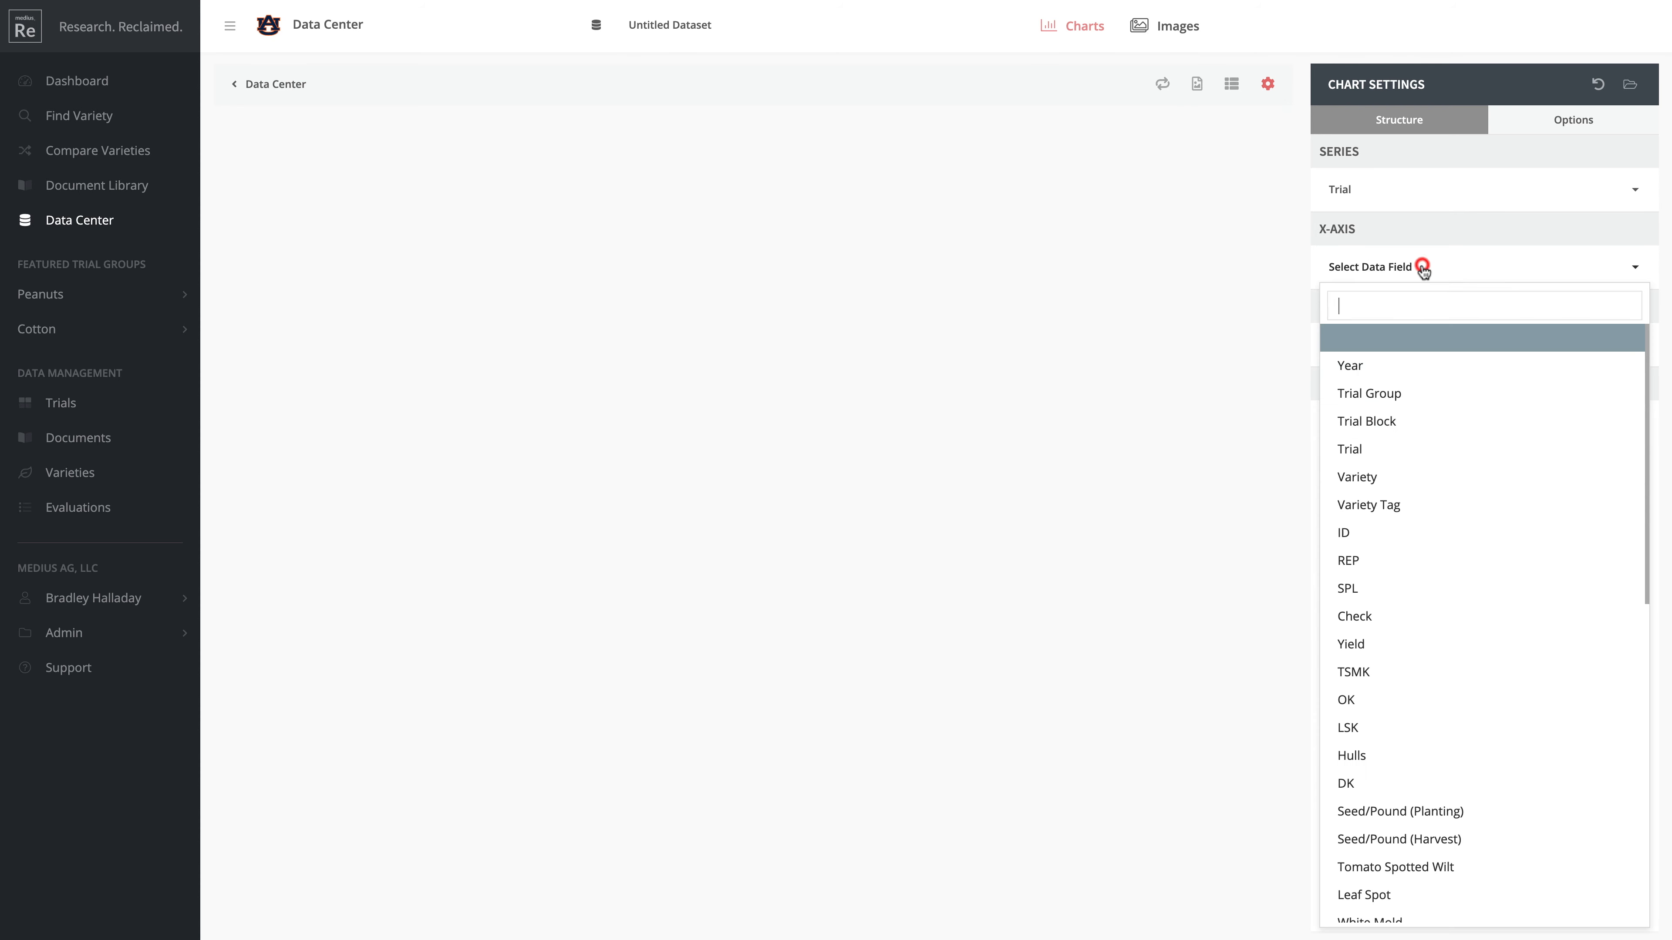
click(1408, 486)
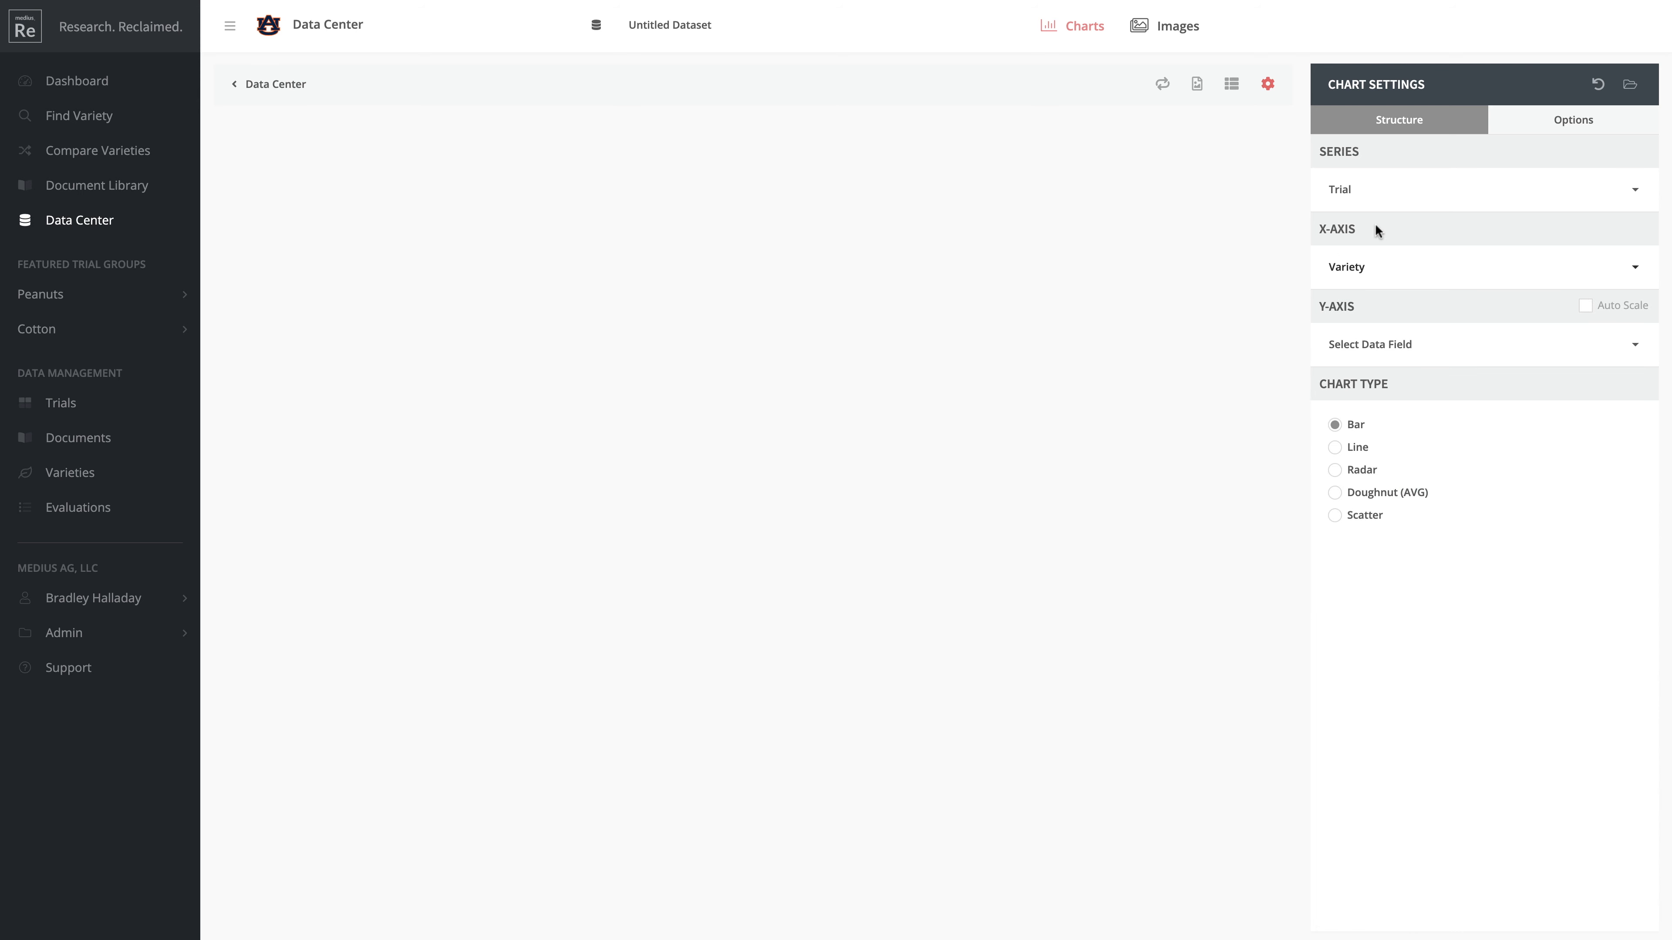
Plot Yield on the chart's Y-axis and inspect the resulting bars
click(1389, 349)
scroll(1420, 580, down, 10)
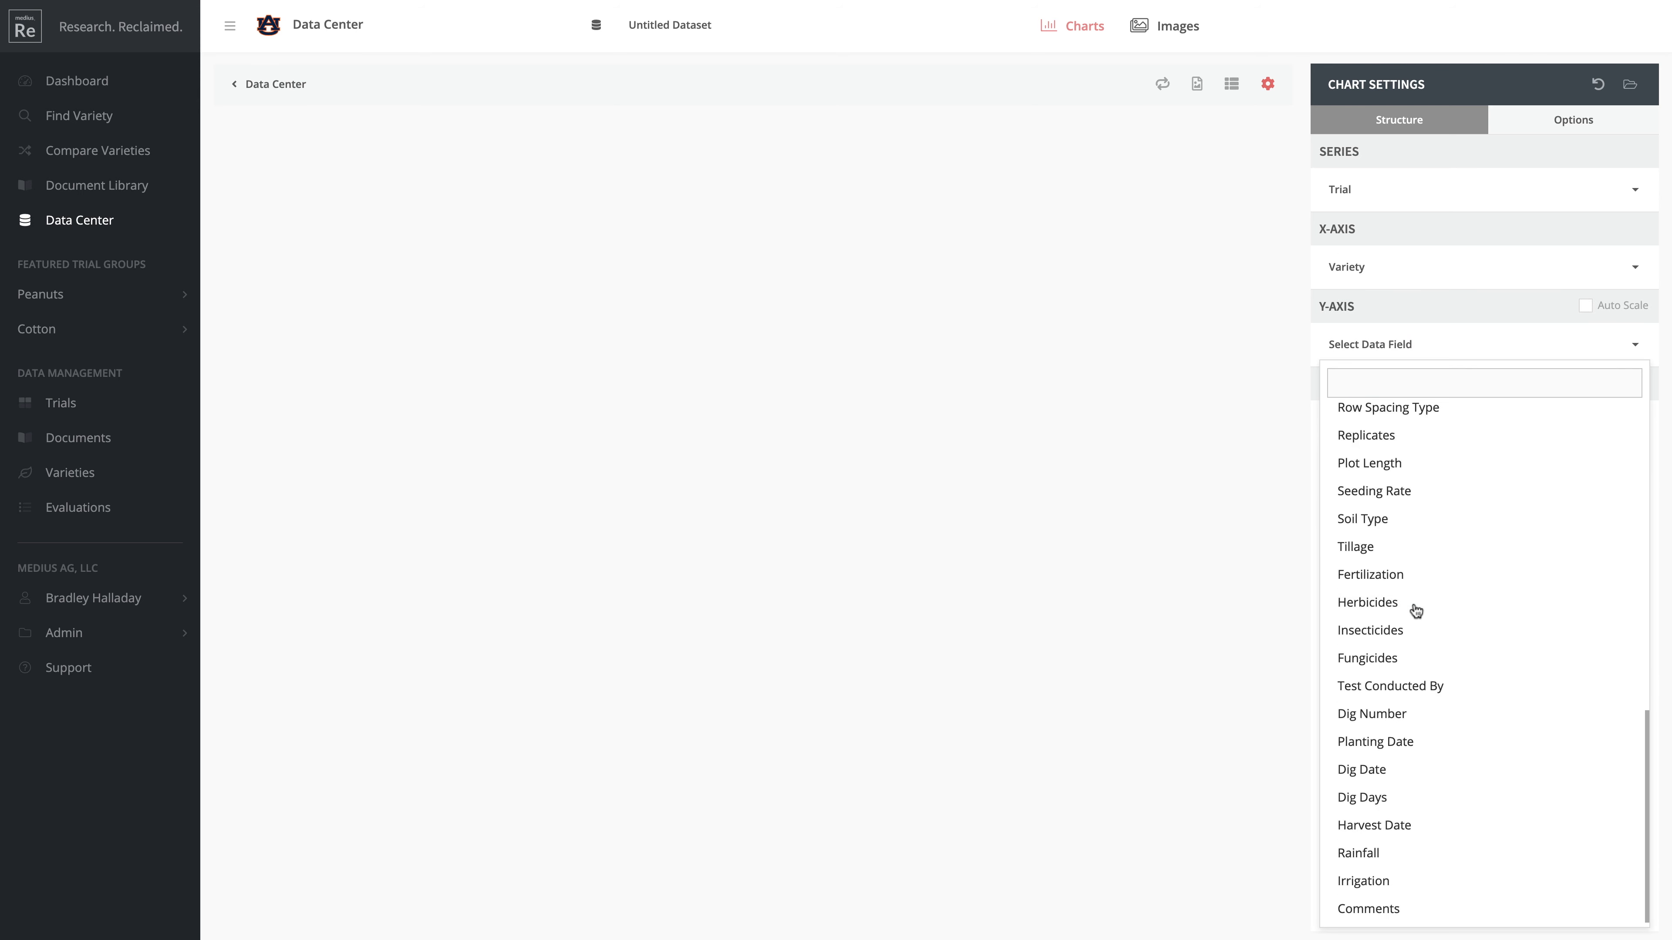
scroll(1408, 520, up, 10)
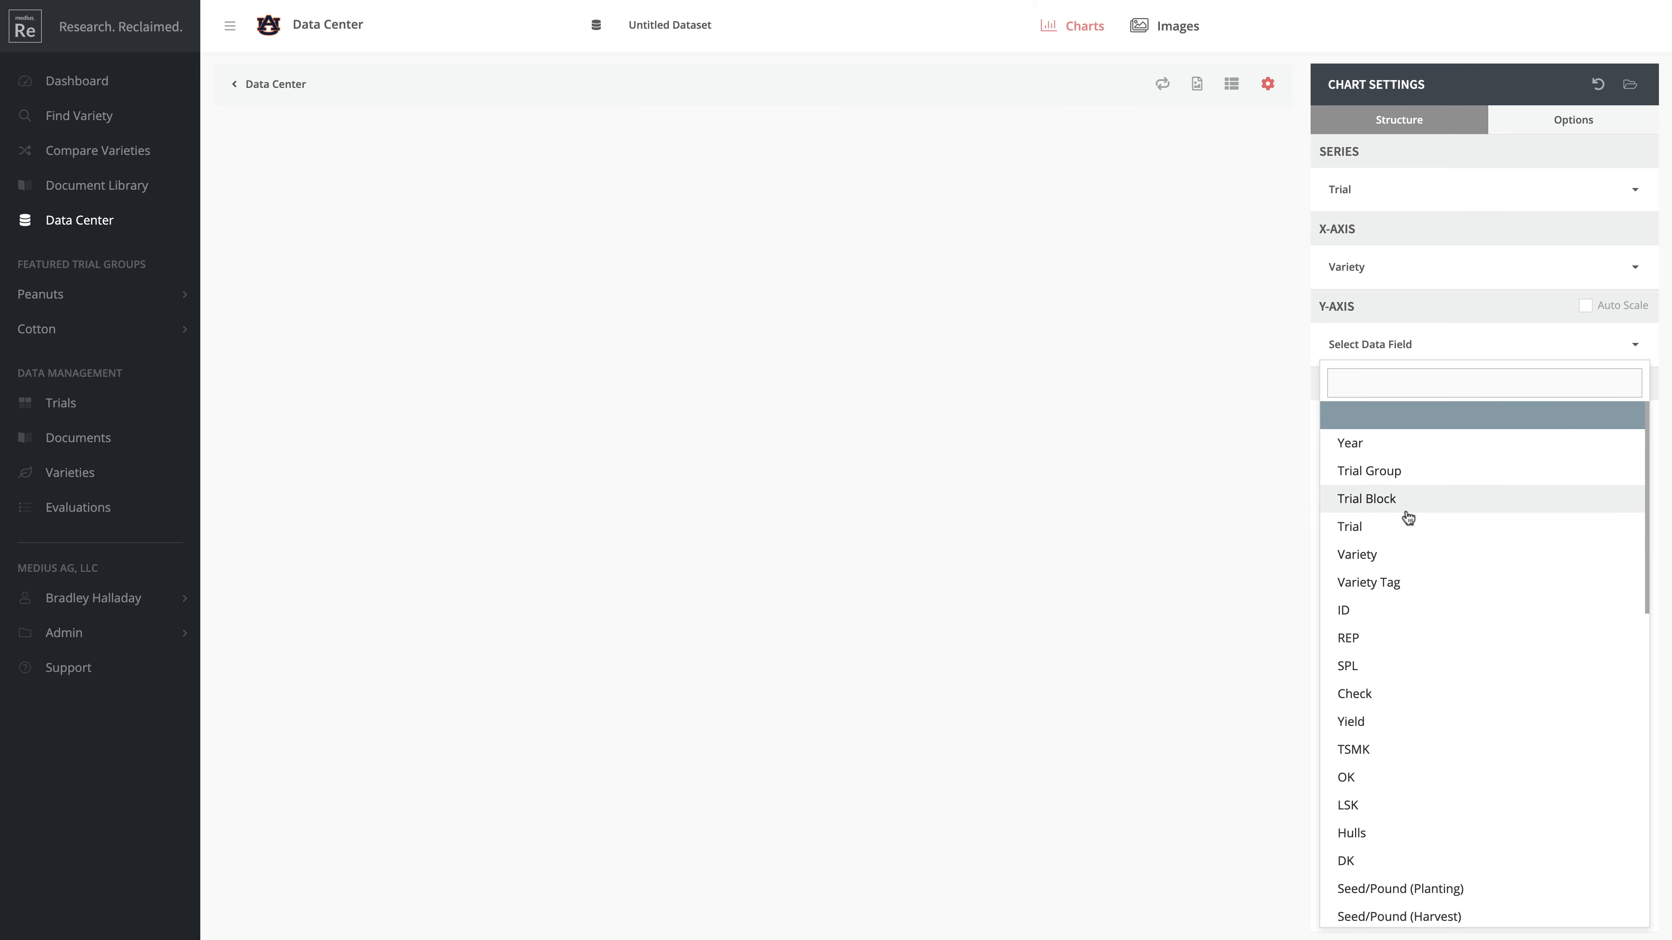
text(yield)
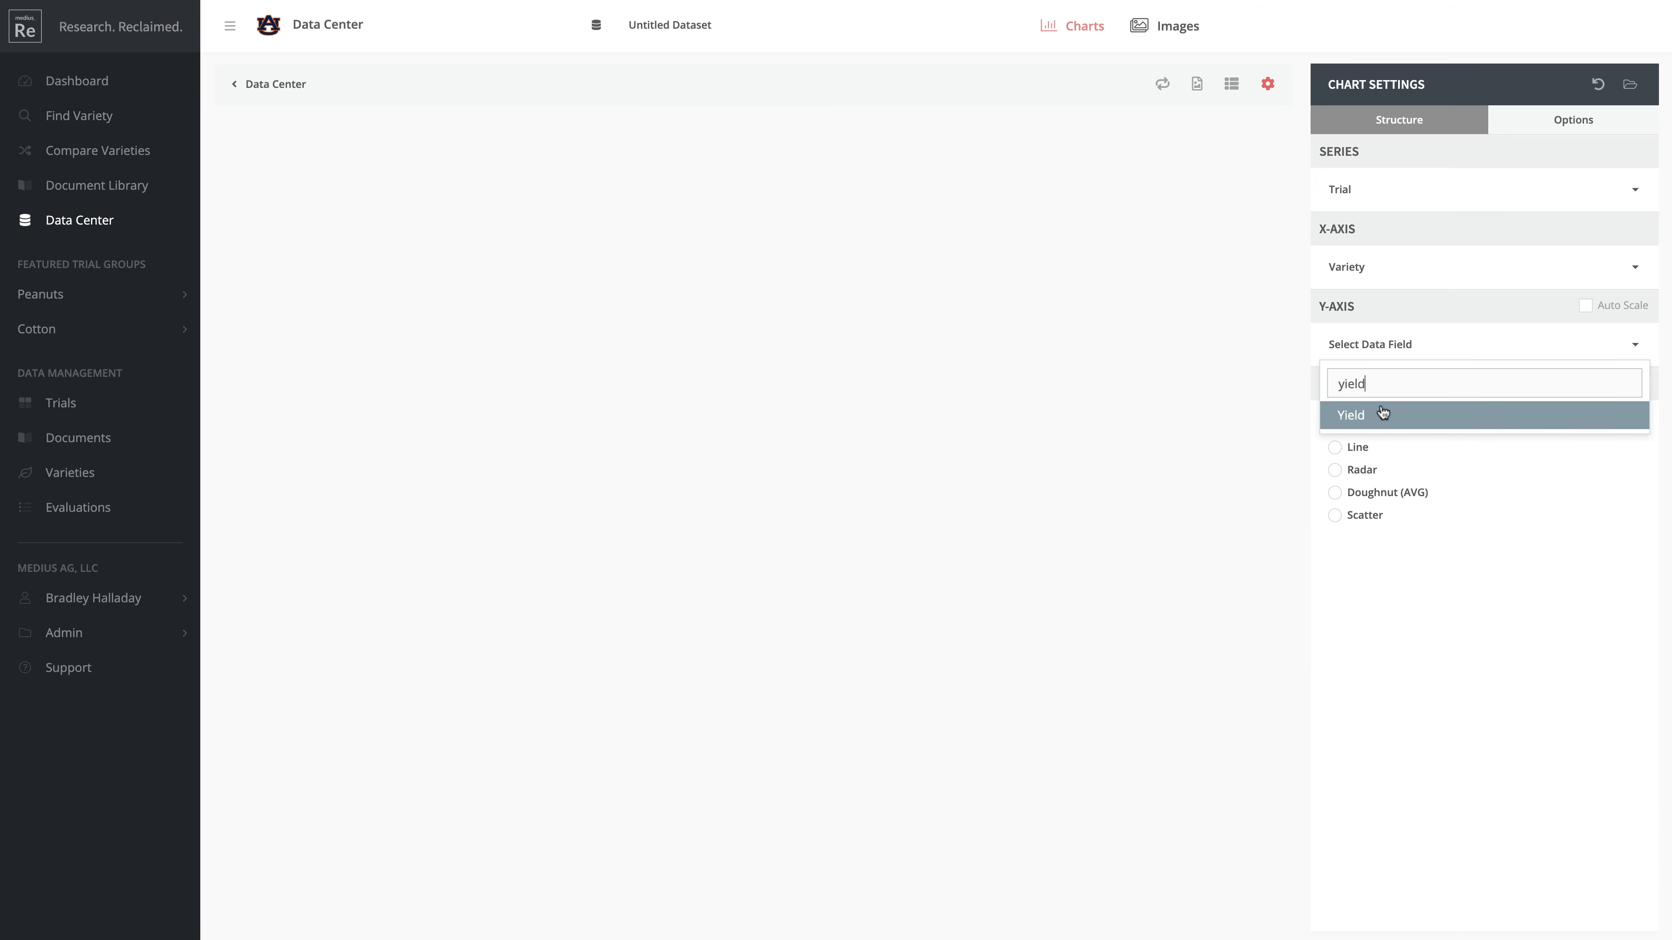
click(1382, 413)
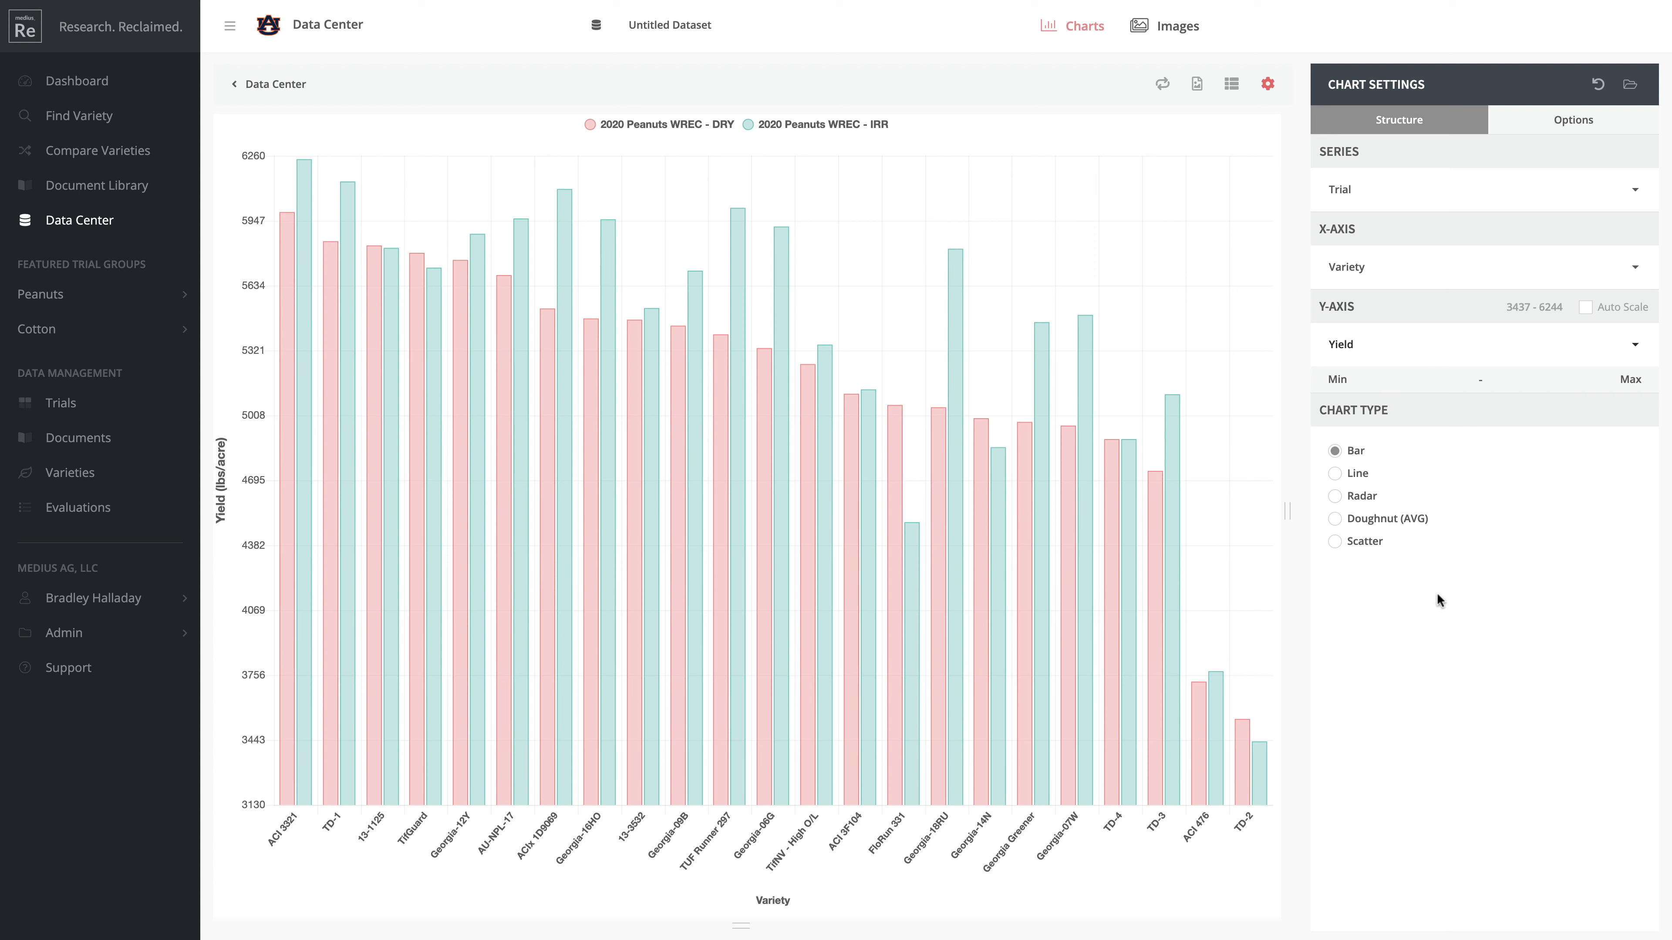
mouse_move(942, 428)
Sort the dataset table by Variety in ascending order and return to the chart
click(269, 84)
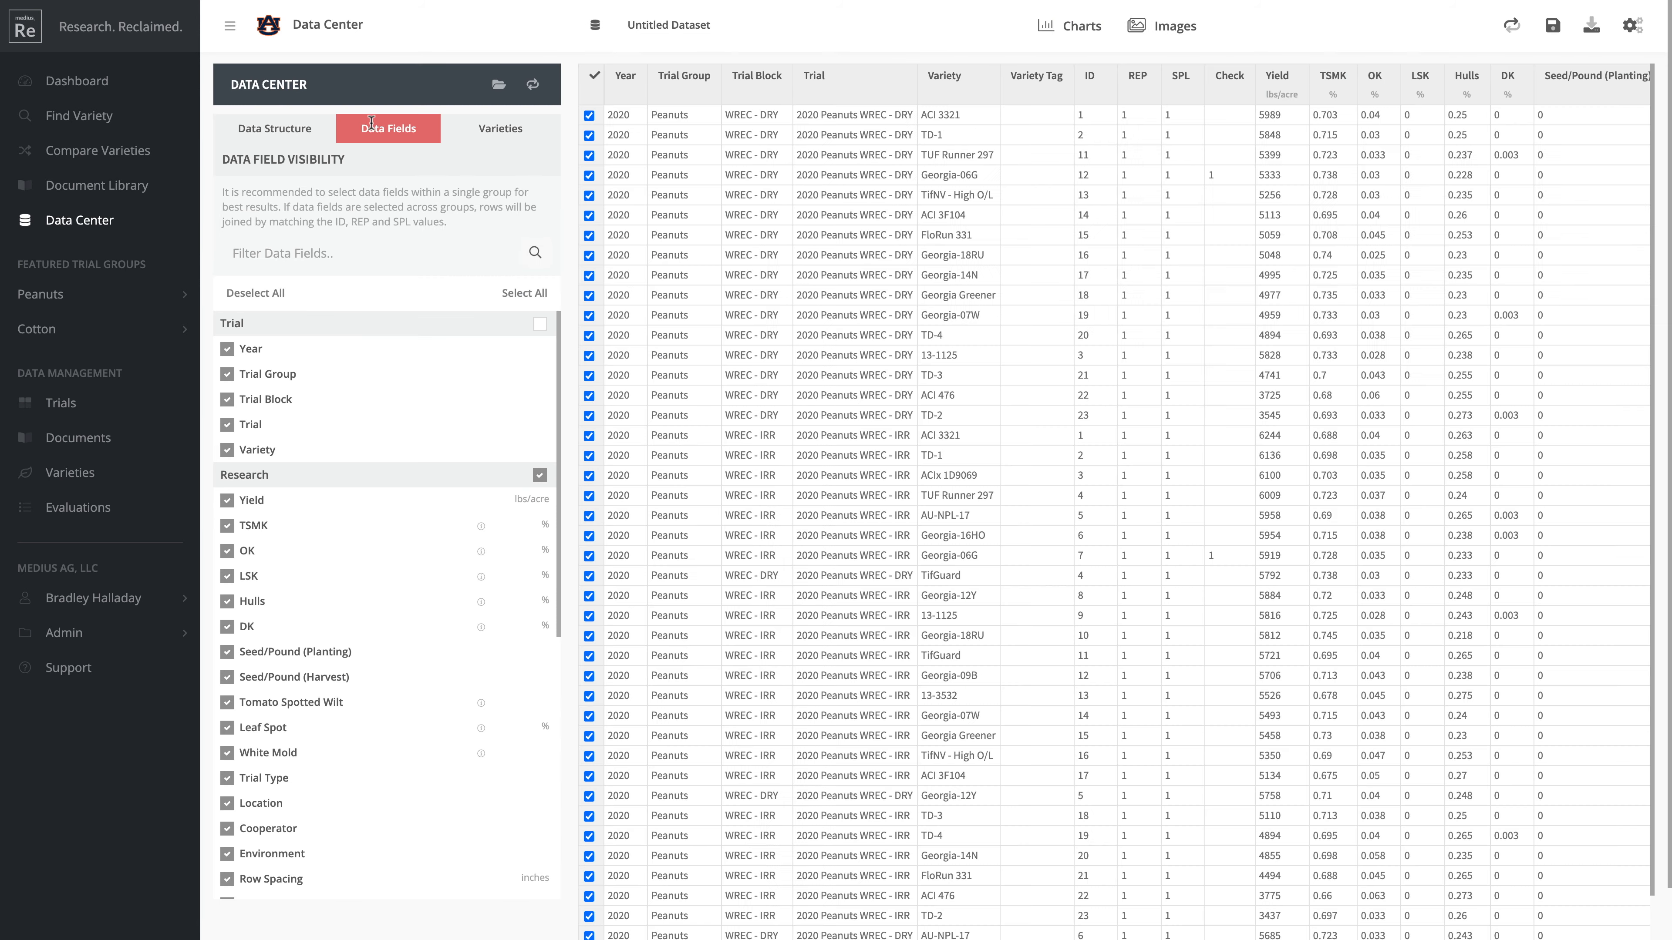
click(944, 76)
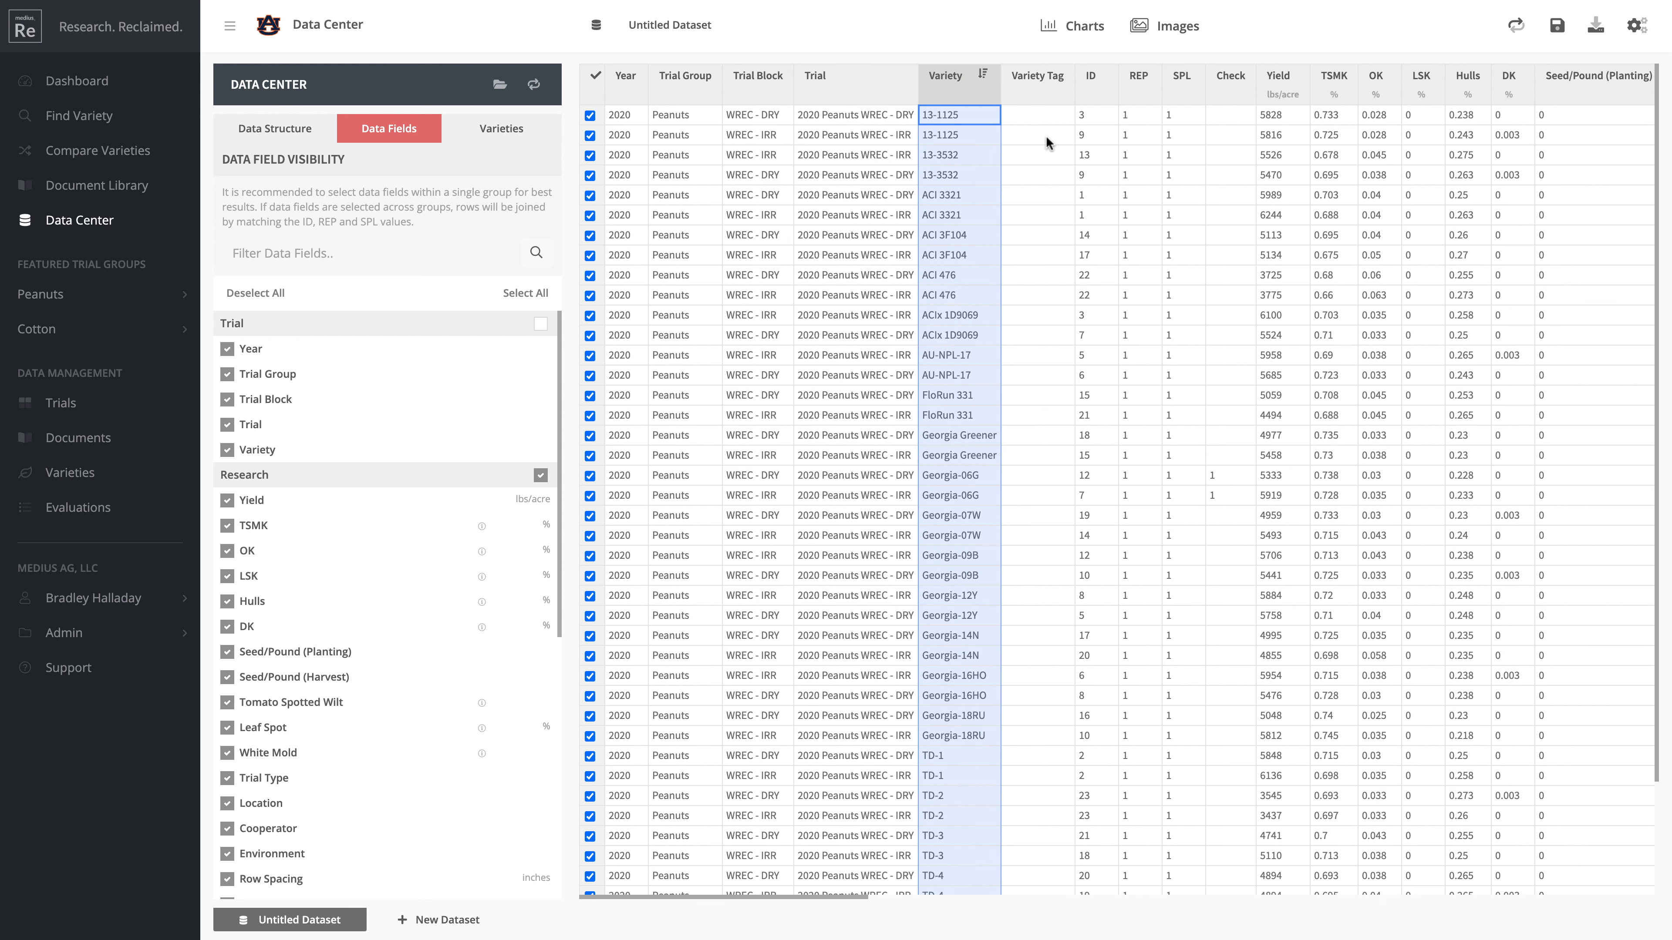
click(1074, 36)
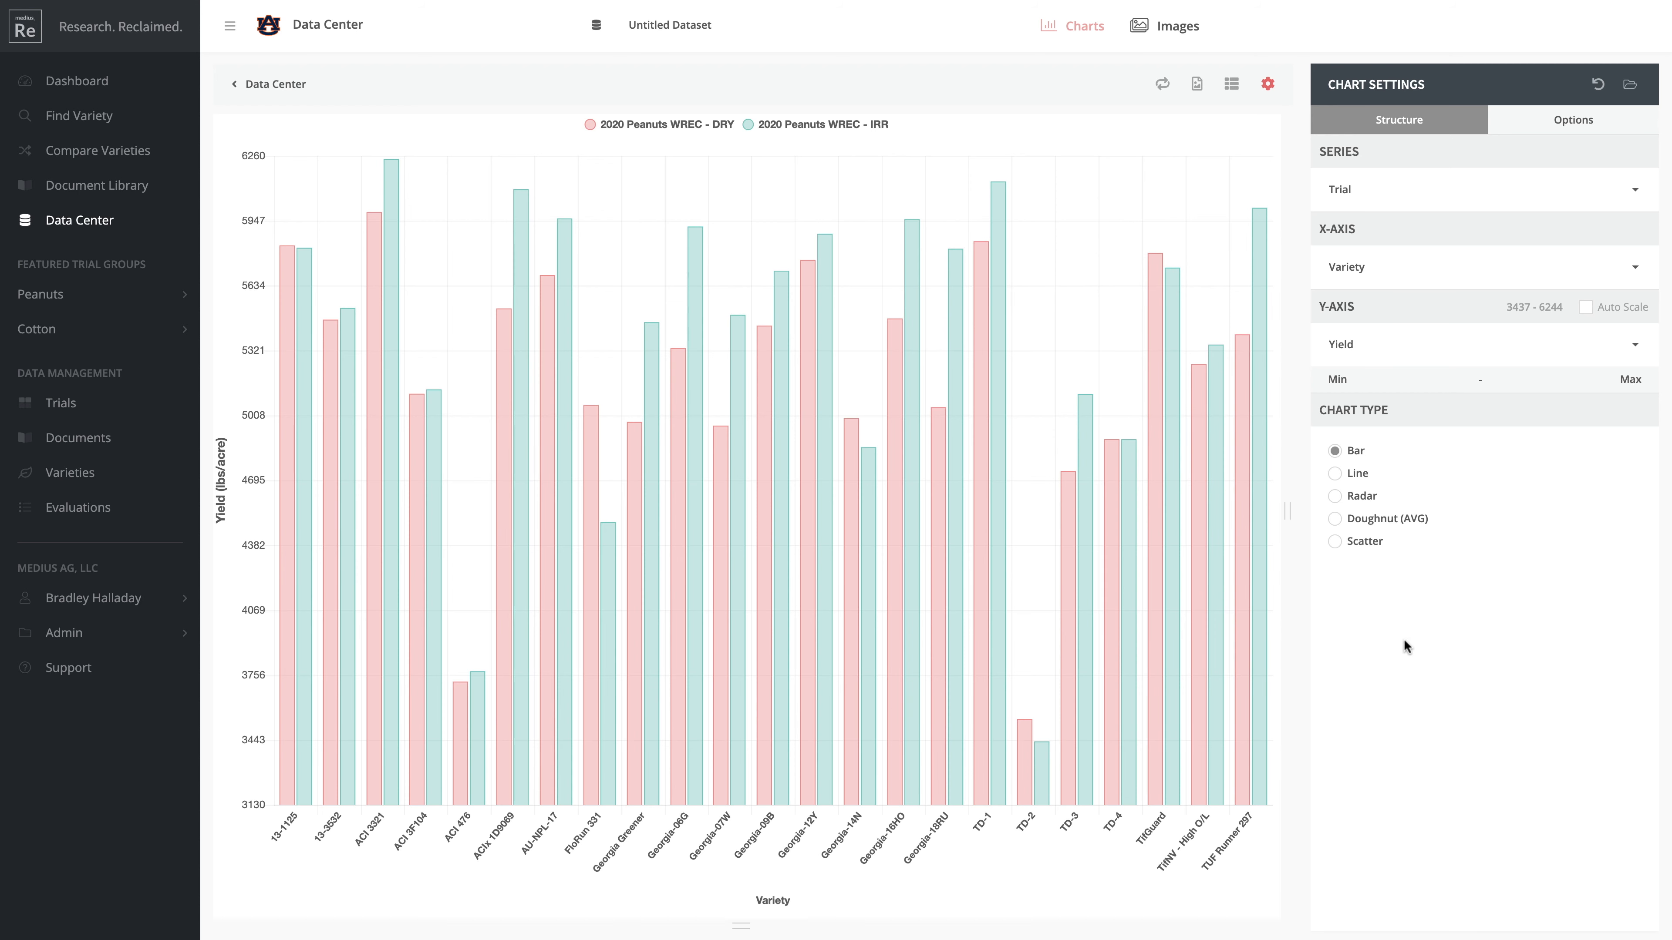
Show data field targets on the chart and set the Yield target to 5000 lbs/acre
click(1565, 125)
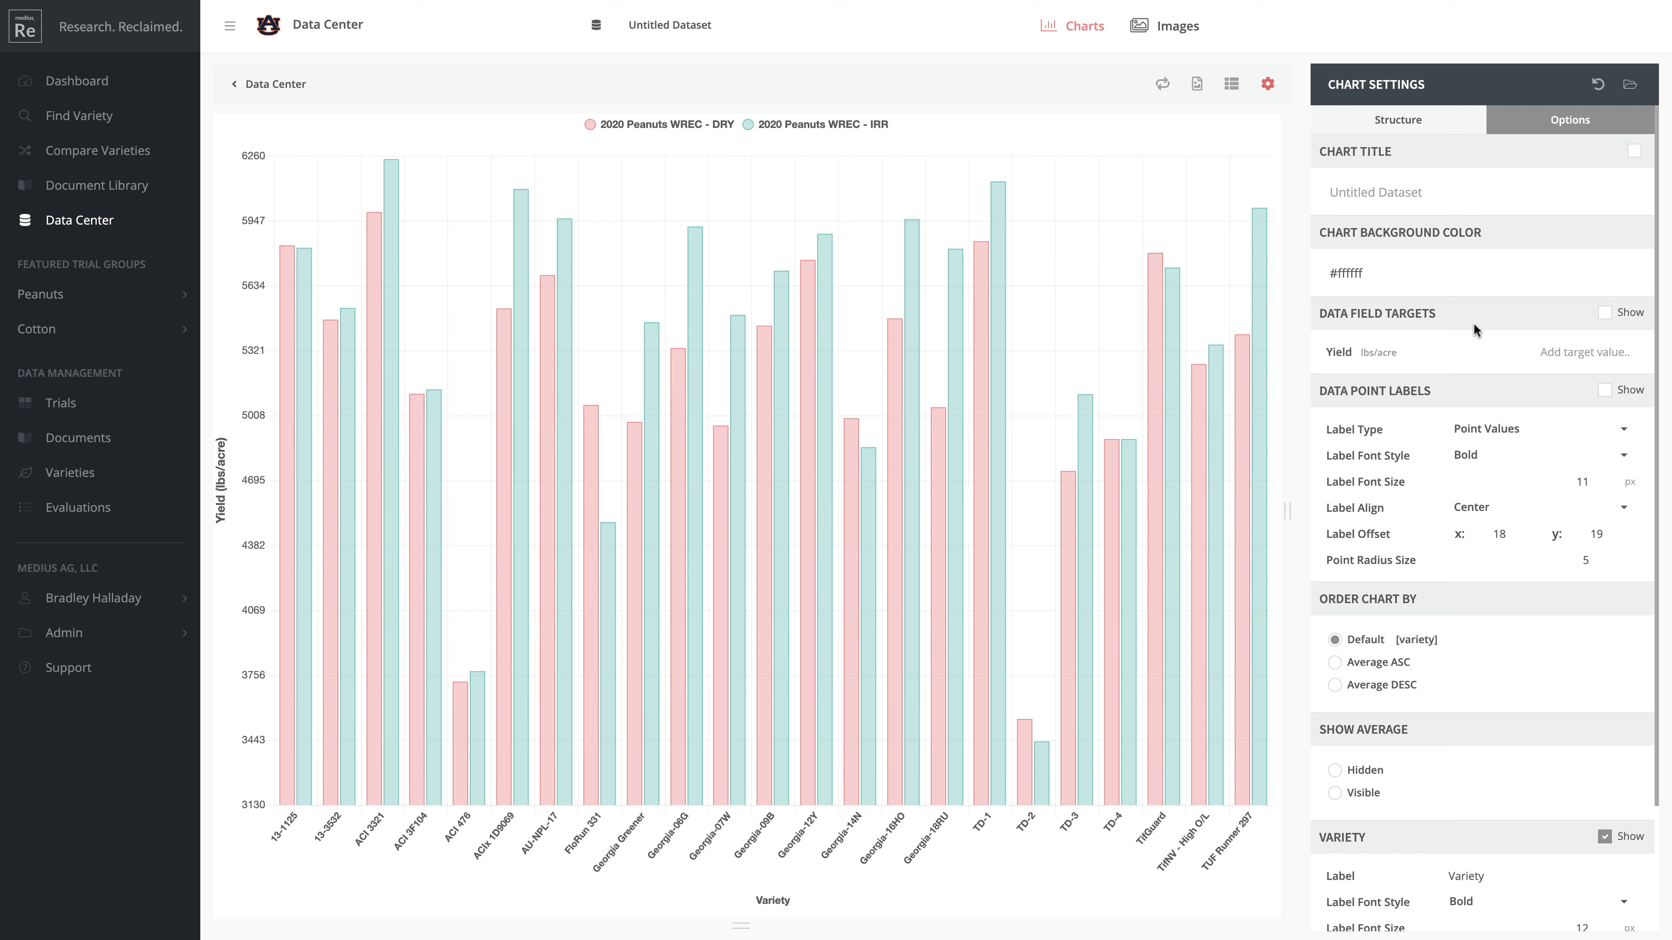
click(1609, 314)
click(1555, 356)
text(5000)
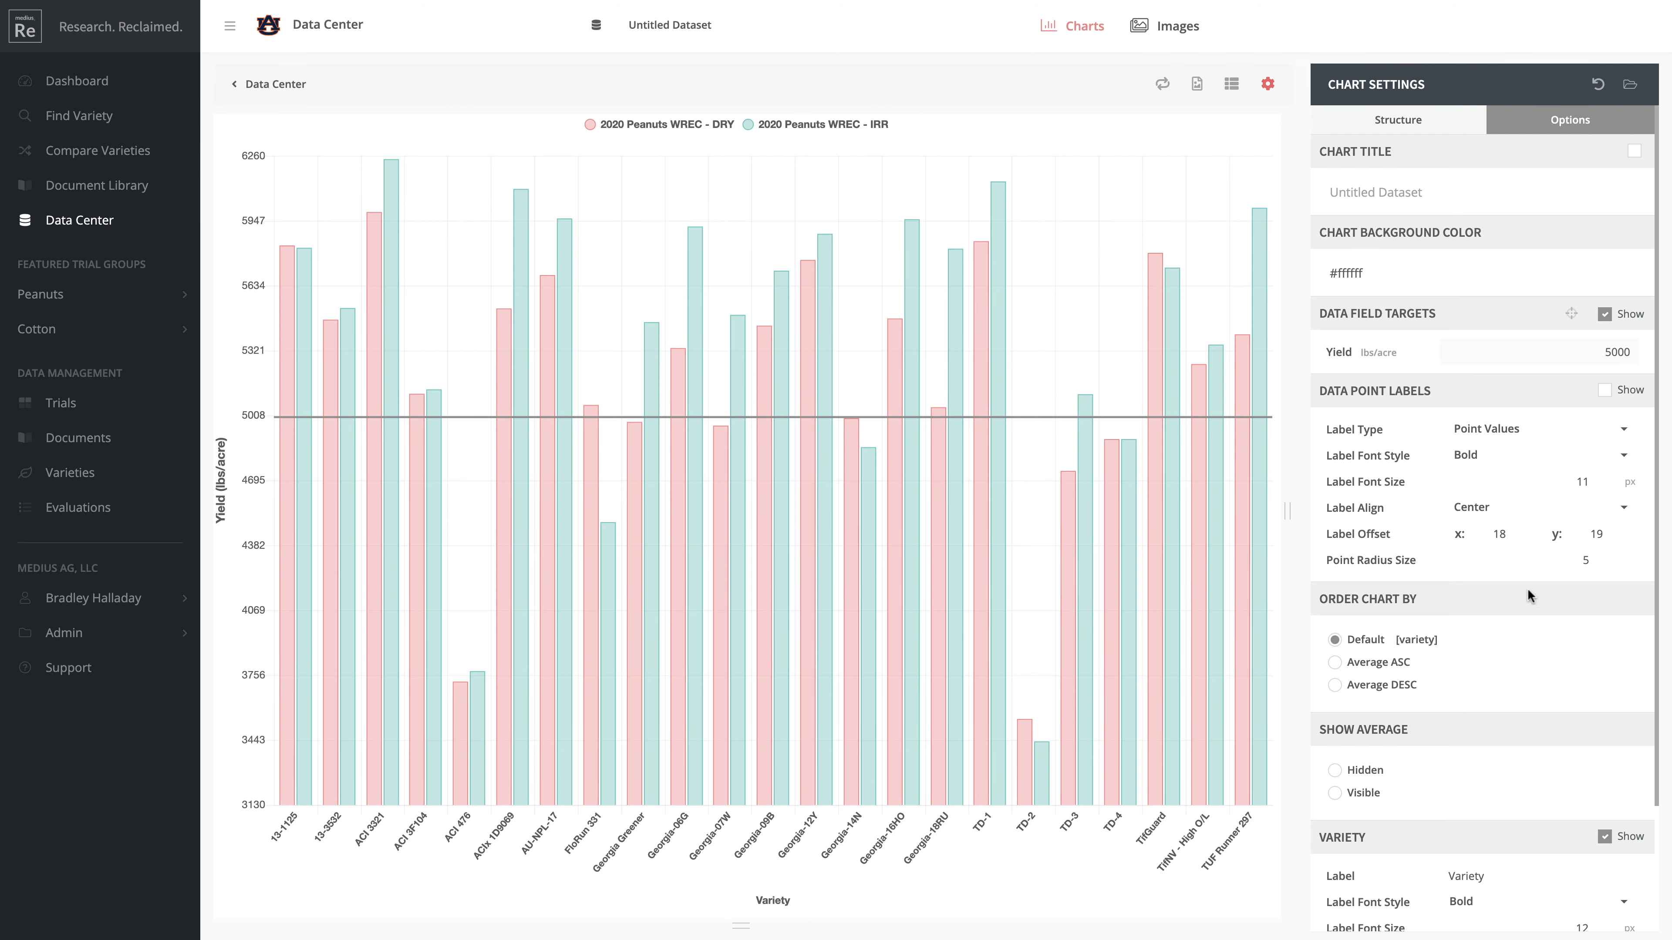
Preview the data point labels, hide them again, and make the average visible on the chart
click(1620, 396)
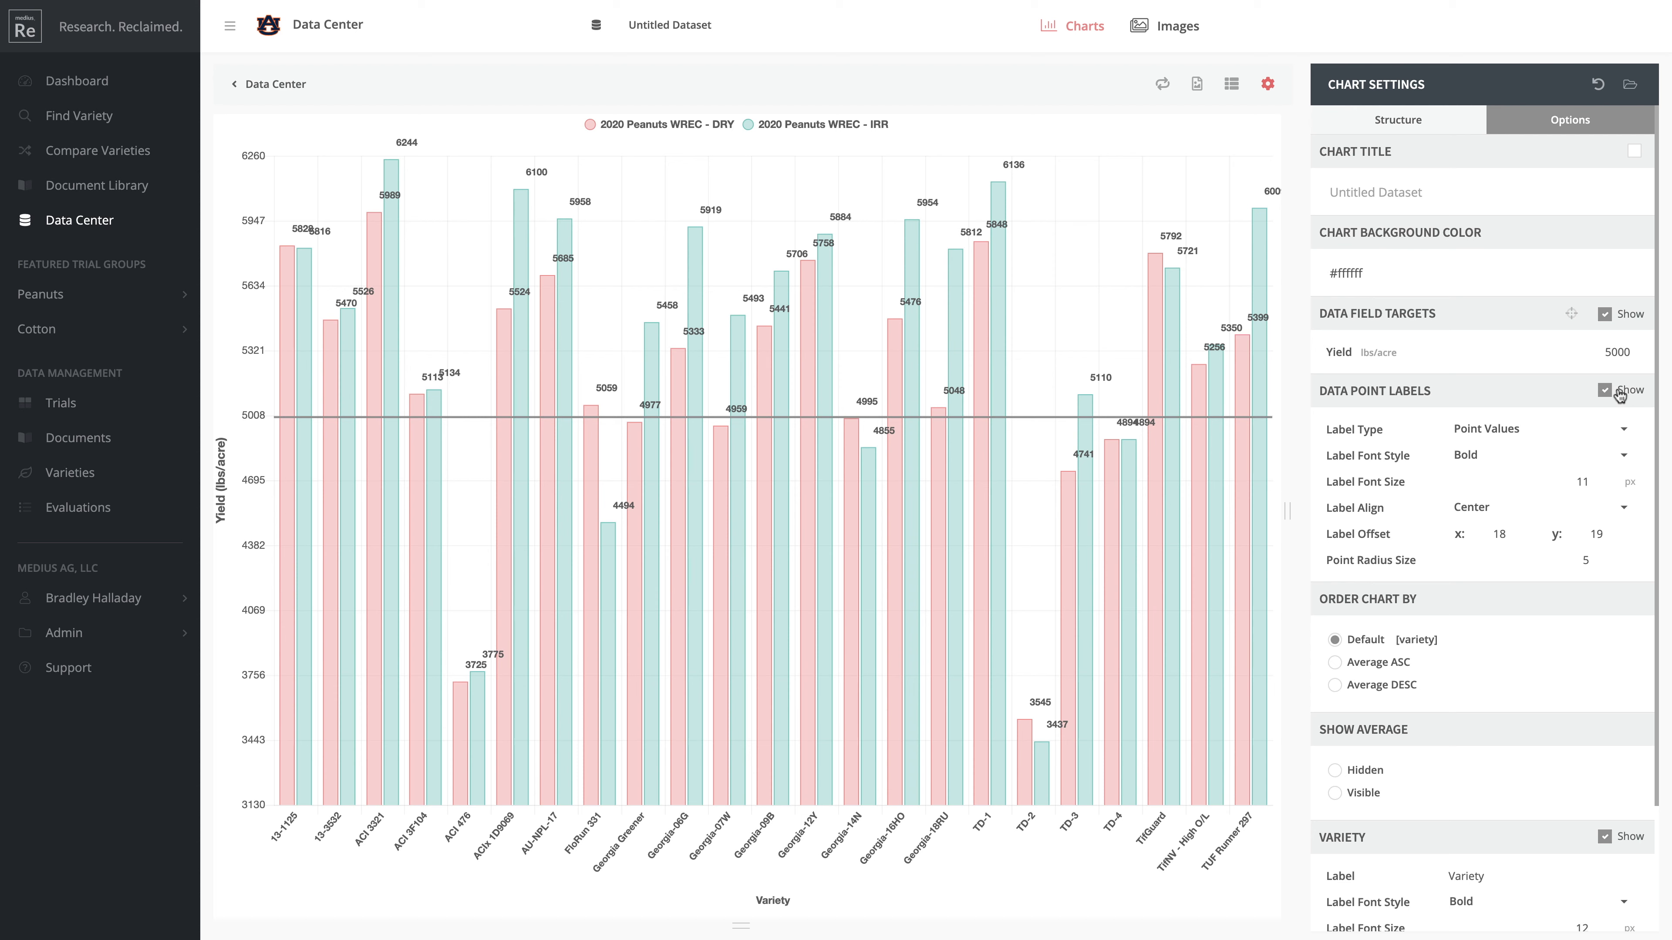
click(1620, 395)
scroll(1416, 738, down, 1)
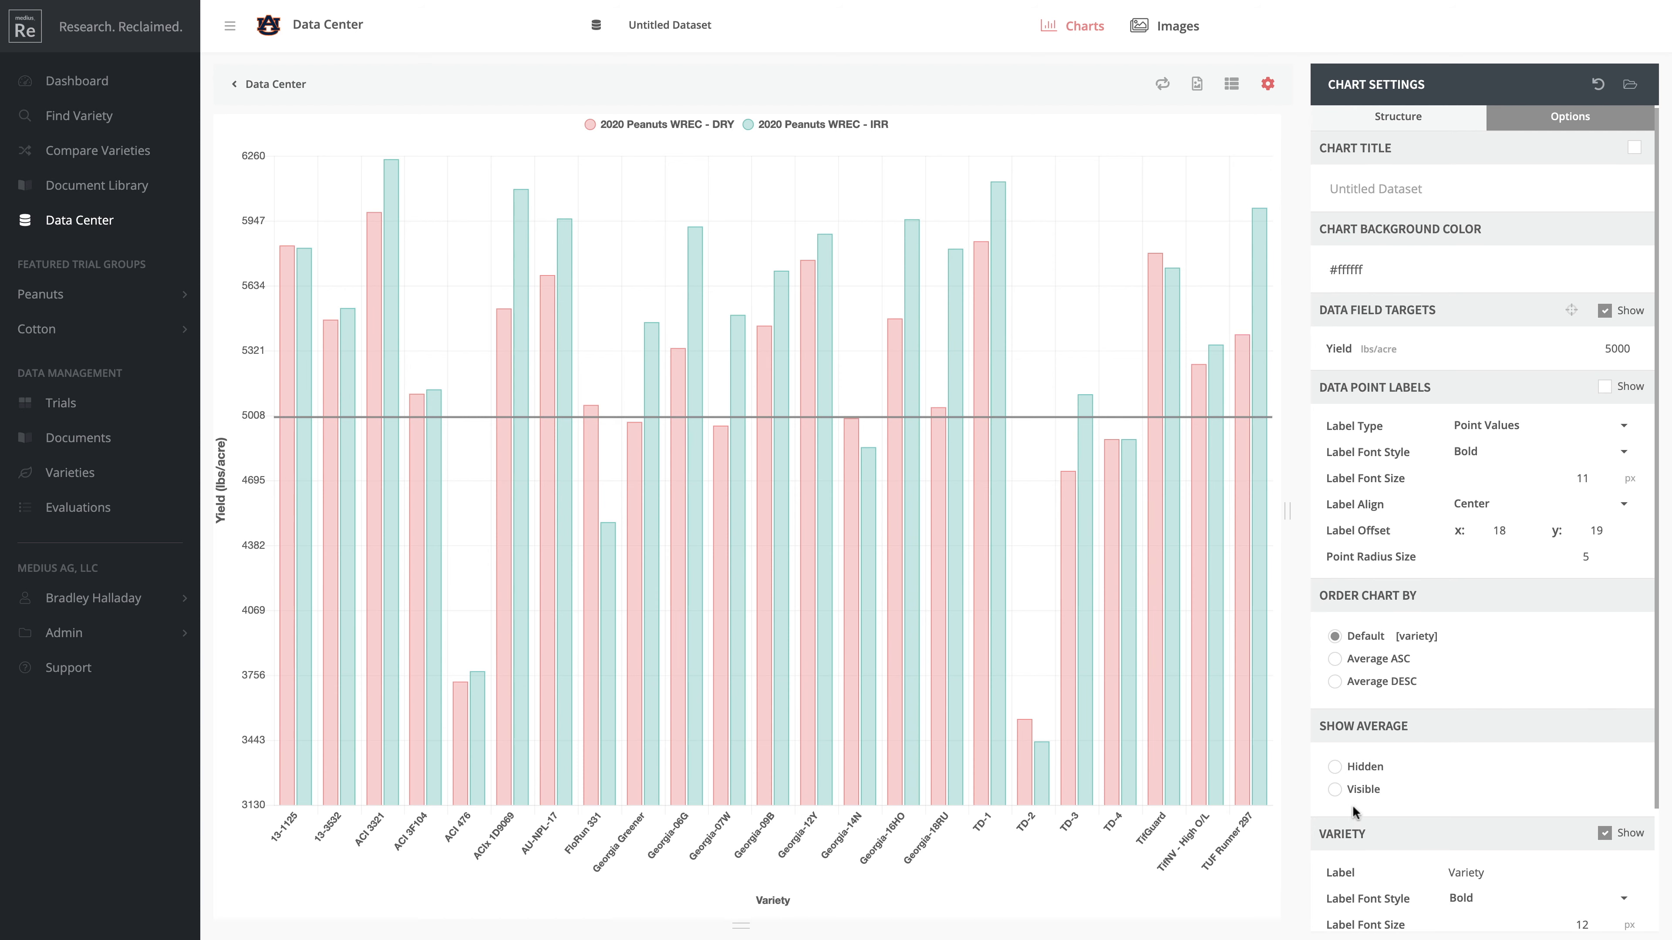
click(1358, 796)
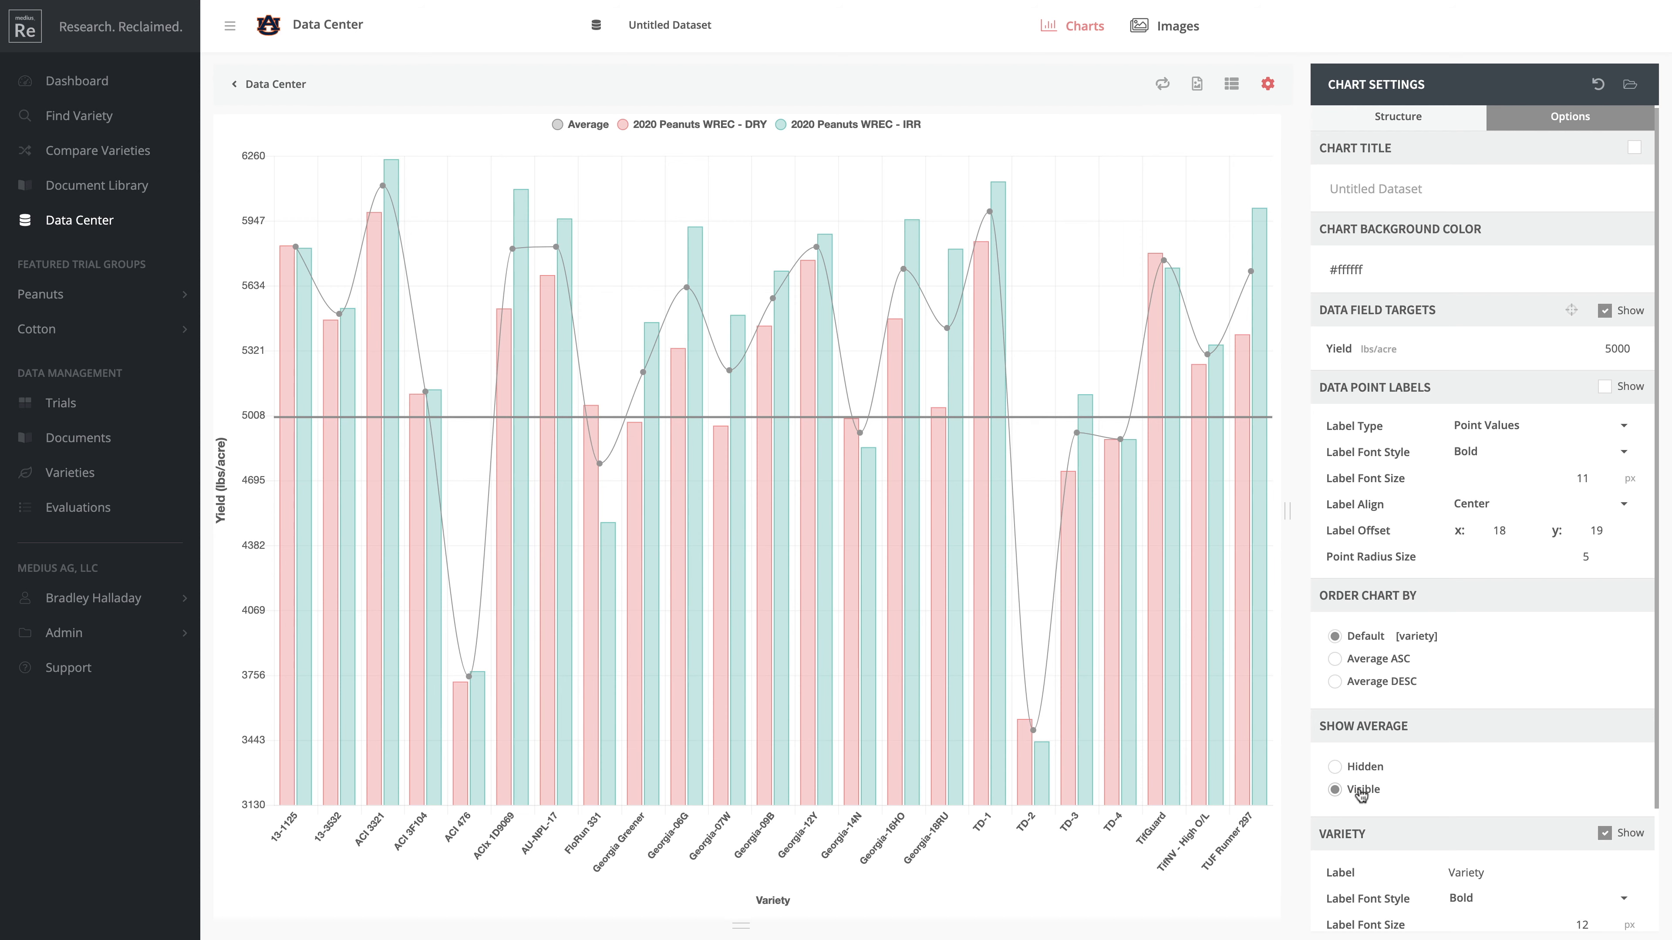
Try ordering the chart by Average ASC, restore the default variety order, and look over the remaining options
click(1379, 661)
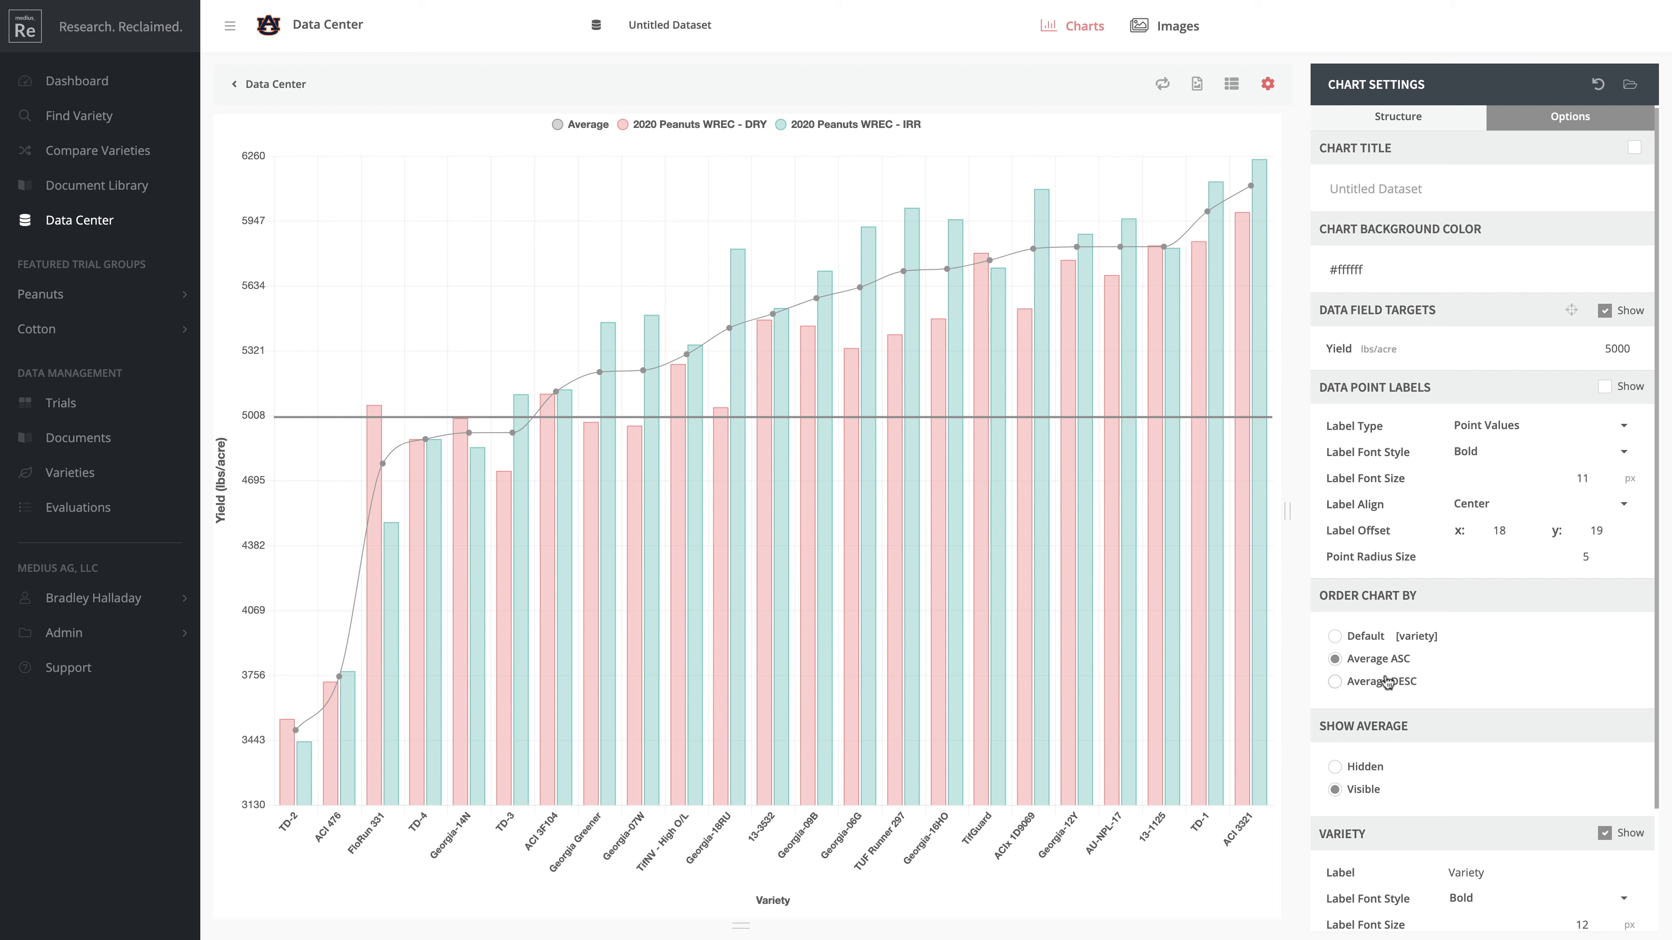
click(1361, 636)
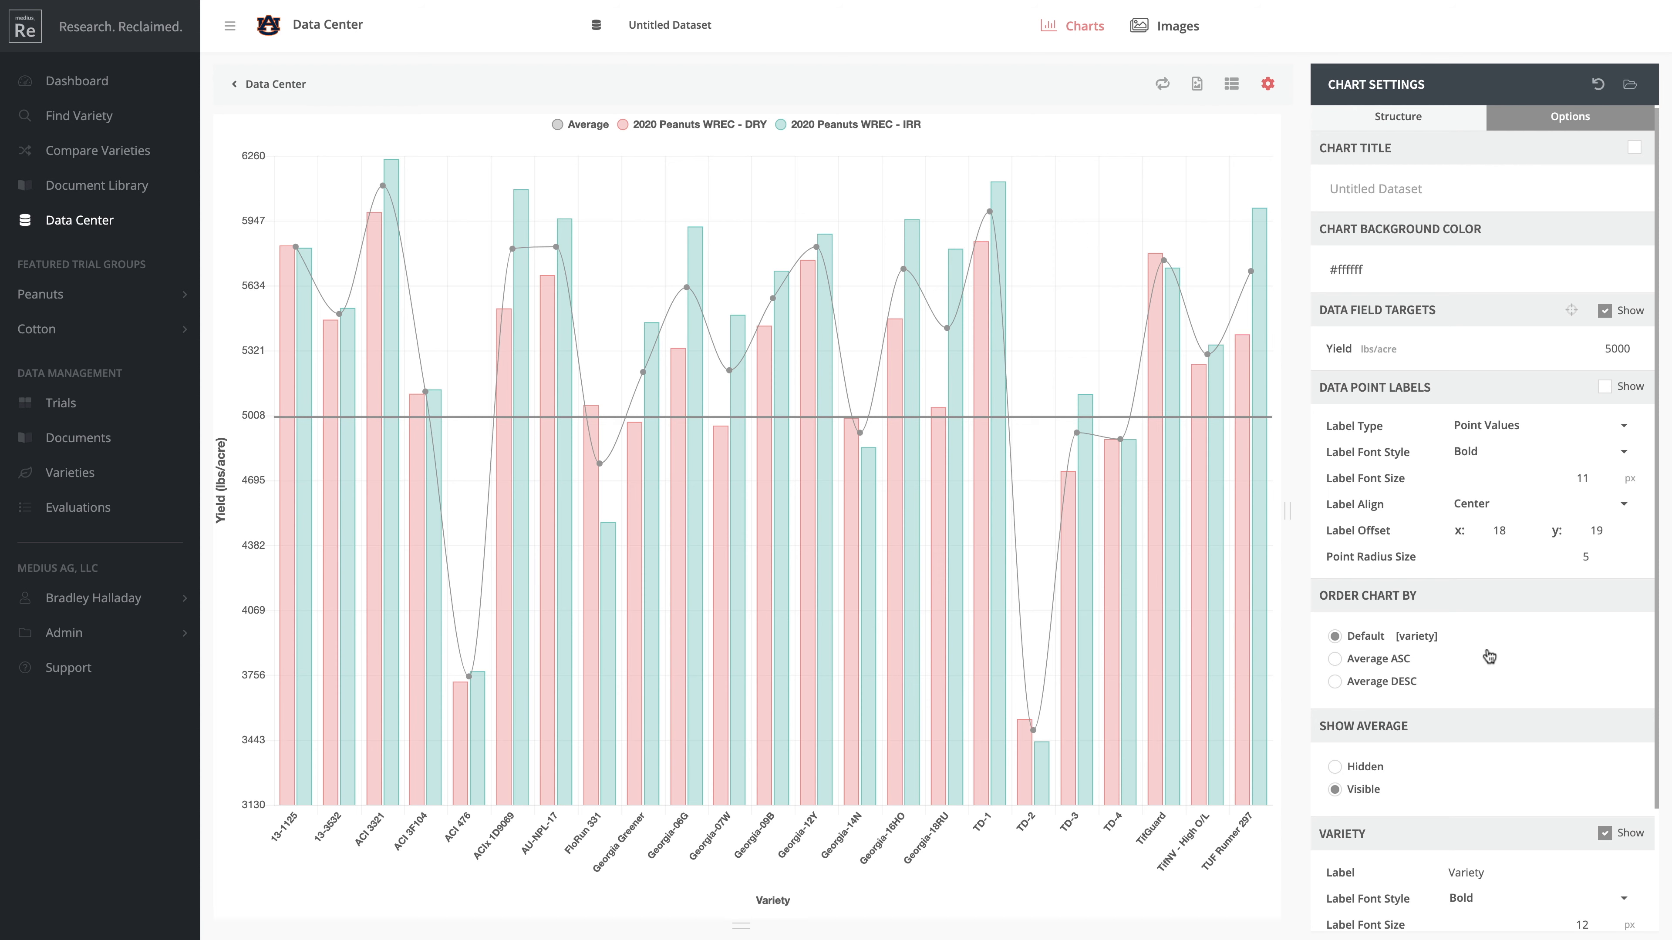
scroll(1498, 672, down, 3)
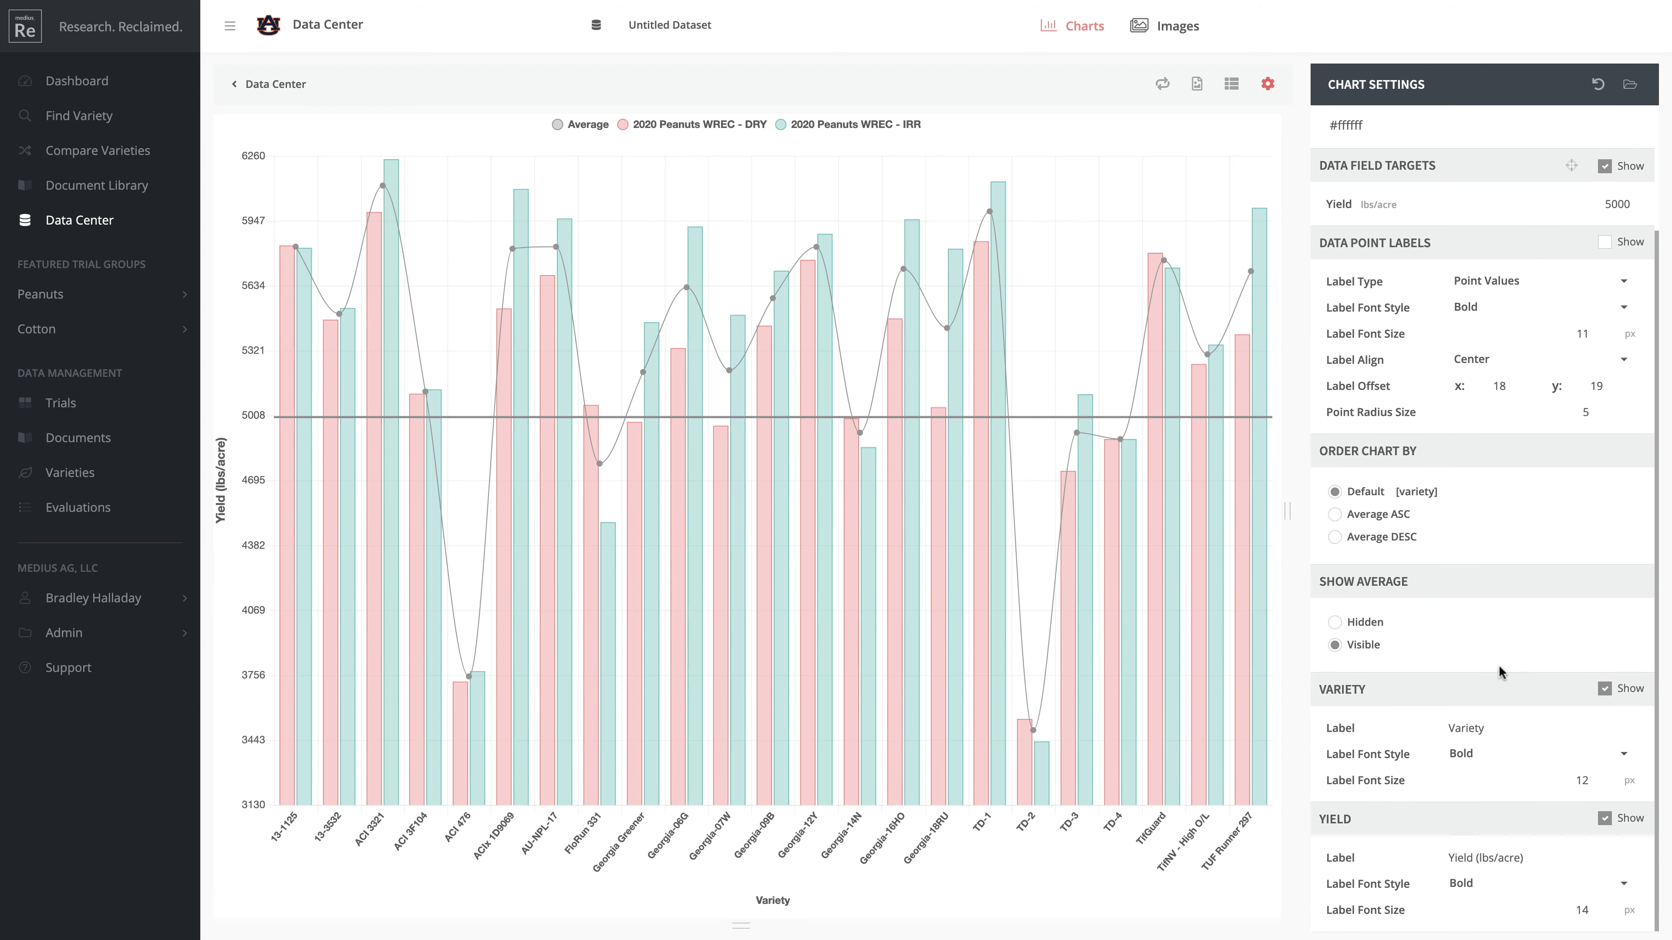
scroll(1498, 666, up, 5)
Return to the chart structure settings, and leave the Data Center for the dashboard
click(1423, 121)
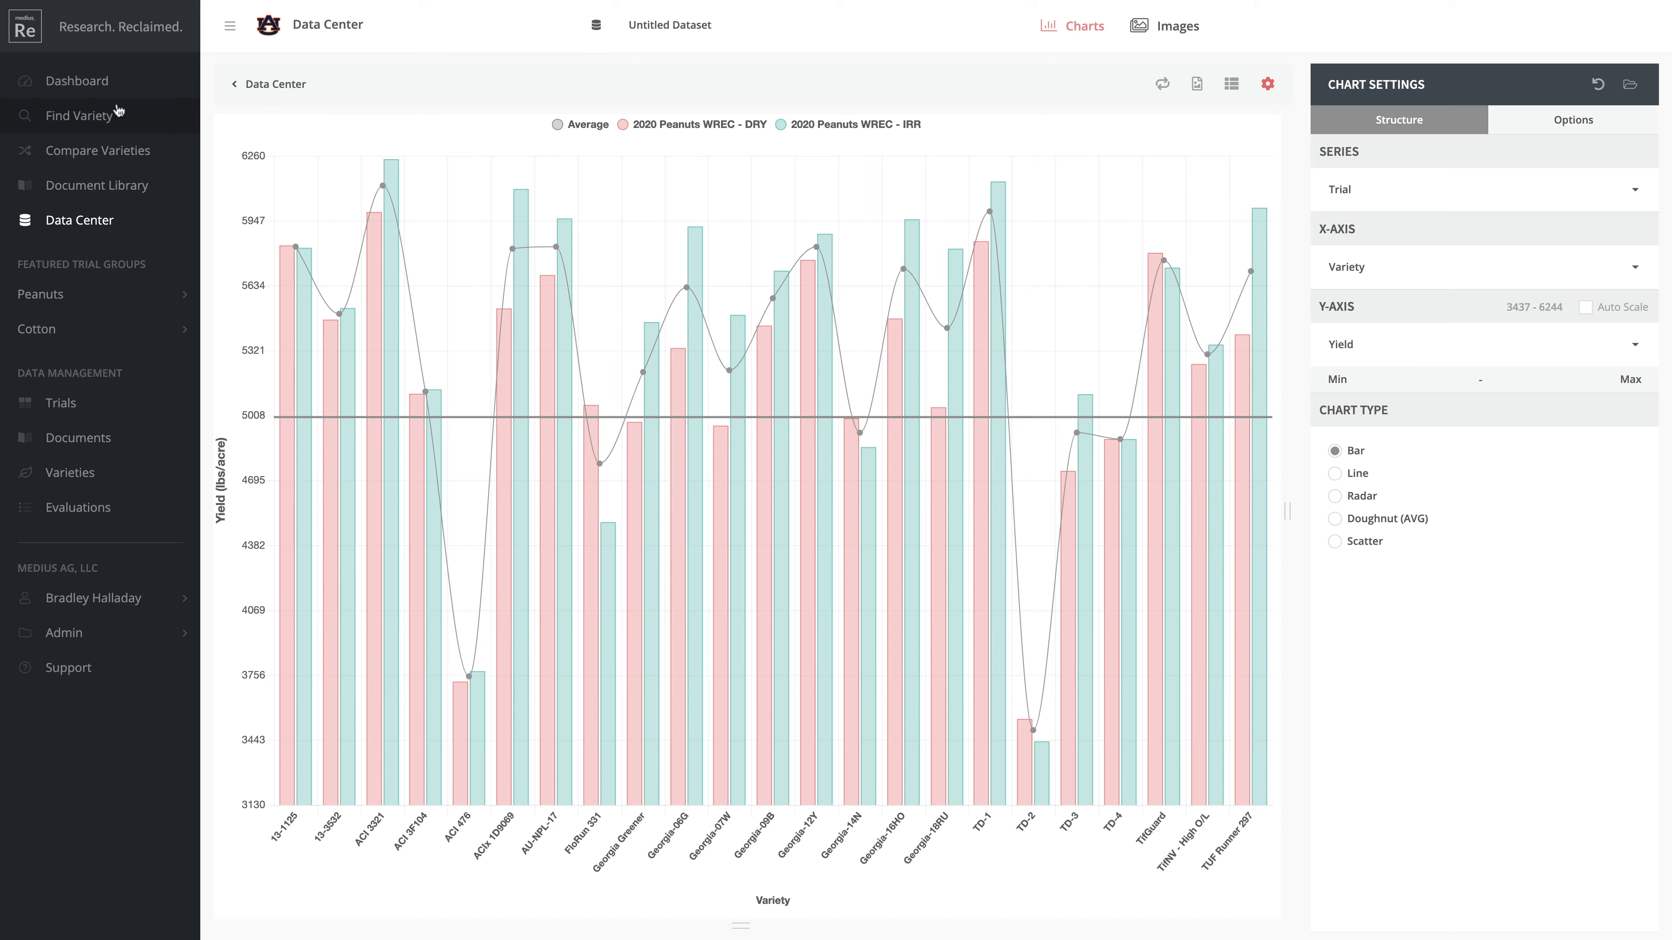
click(92, 80)
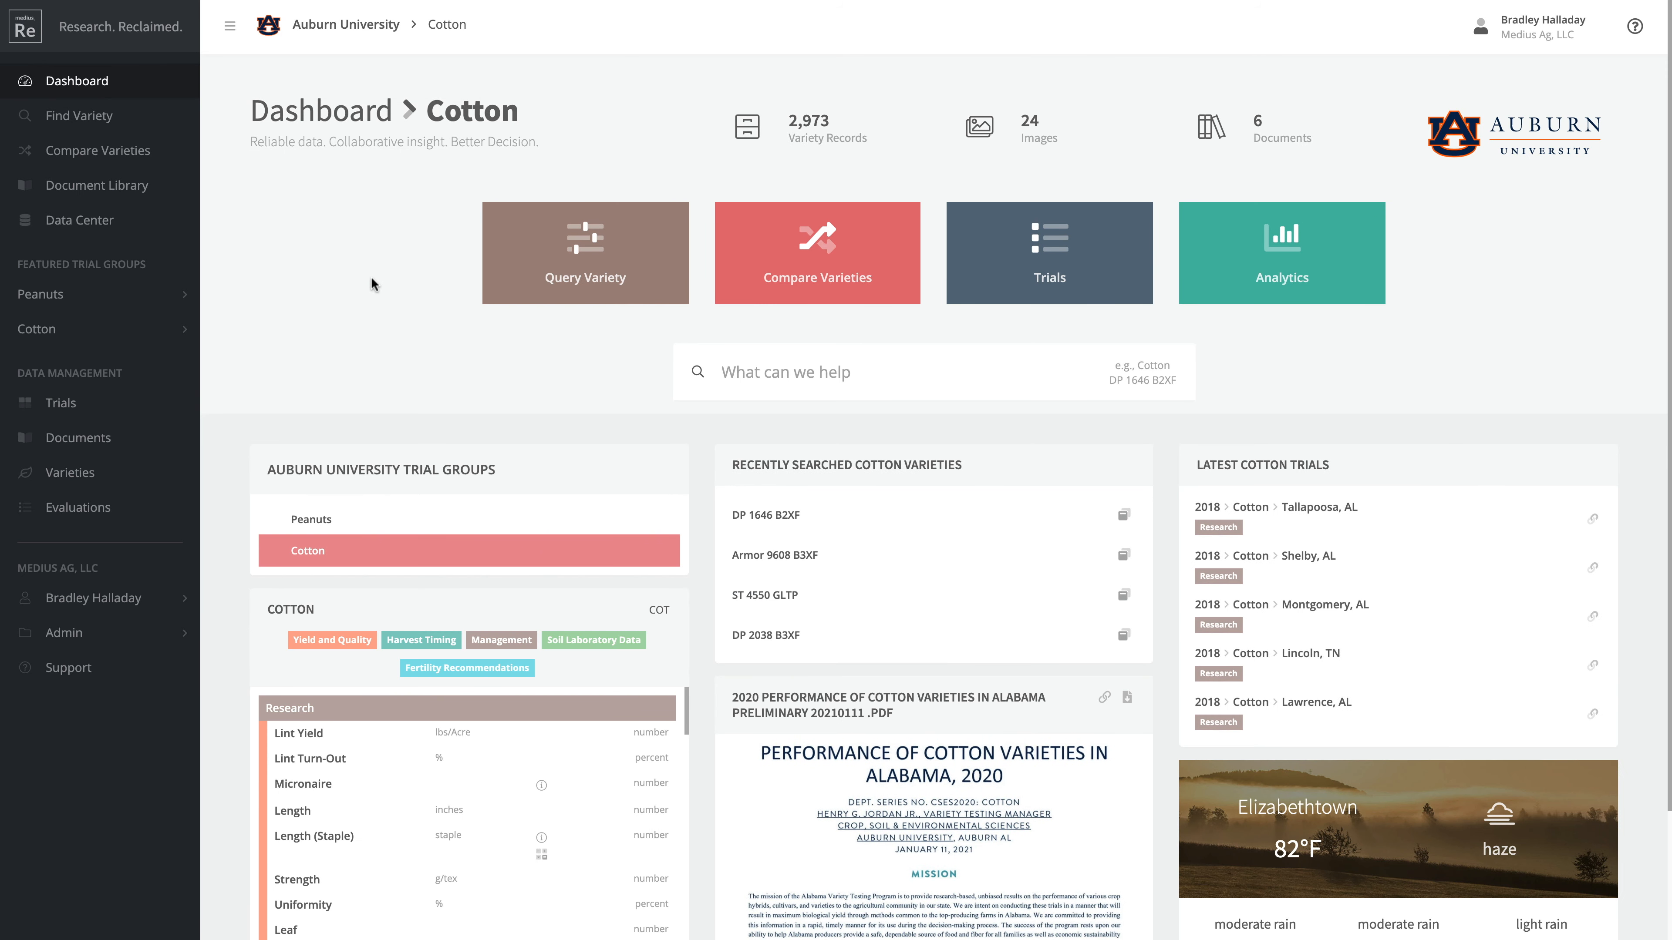